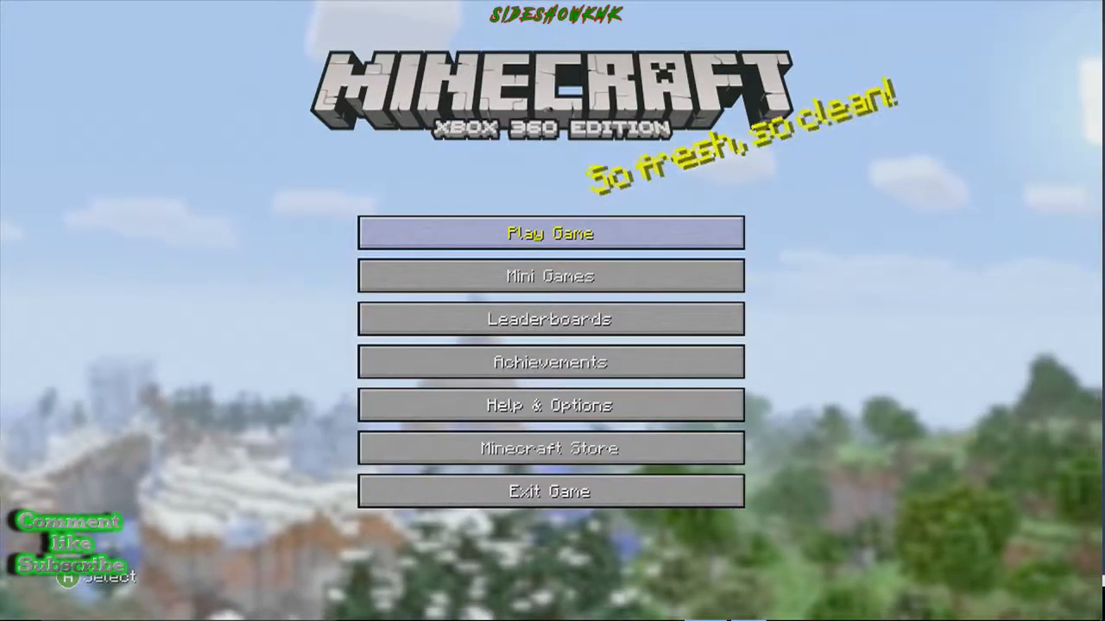
Open the saved worlds list and bring up the choice of storage devices
{"action": "key", "text": "Return"}
{"action": "key", "text": "Down"}
{"action": "key", "text": "Up"}
{"action": "key", "text": "Escape"}
{"action": "key", "text": "Down"}
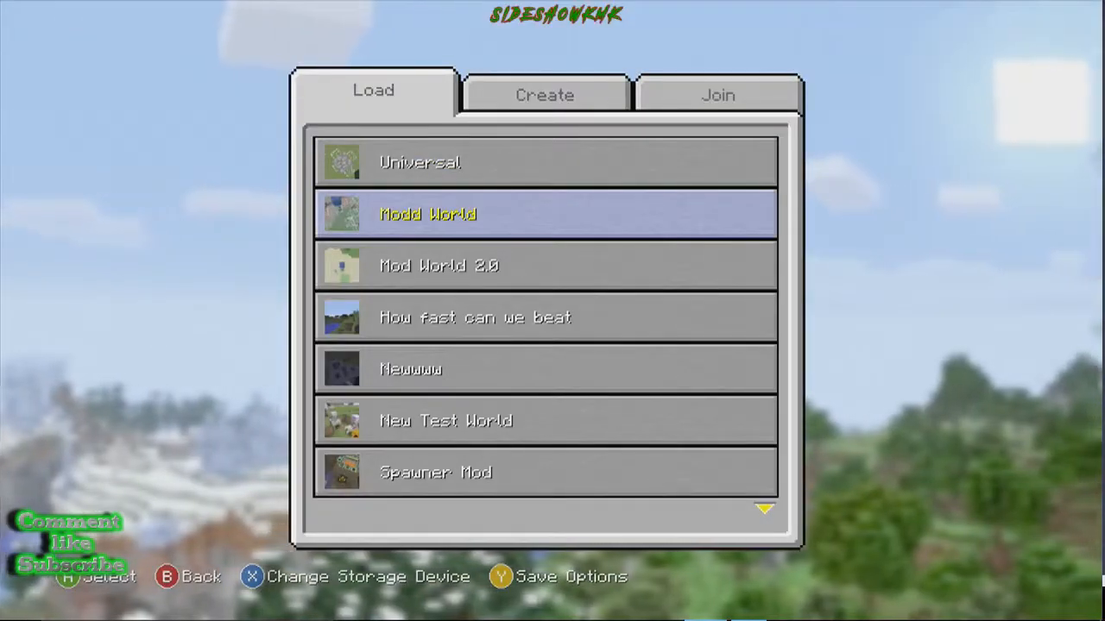
{"action": "key", "text": "Down"}
{"action": "key", "text": "Up"}
{"action": "key", "text": "Up"}
{"action": "key", "text": "Down"}
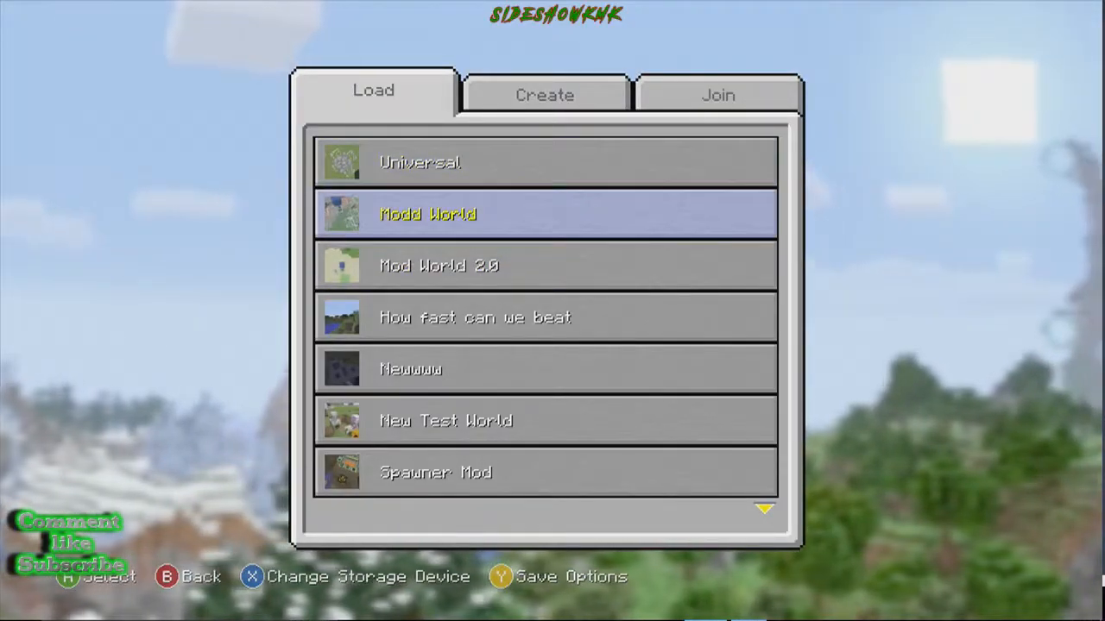
{"action": "key", "text": "Down"}
{"action": "key", "text": "Up"}
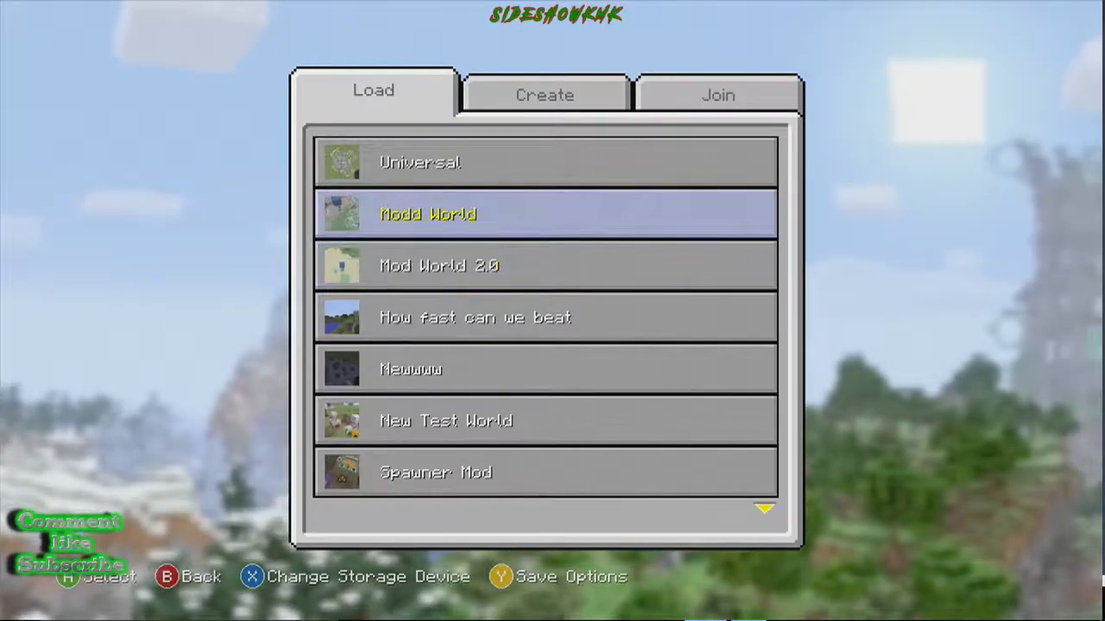
{"action": "key", "text": "Up"}
{"action": "key", "text": "Return"}
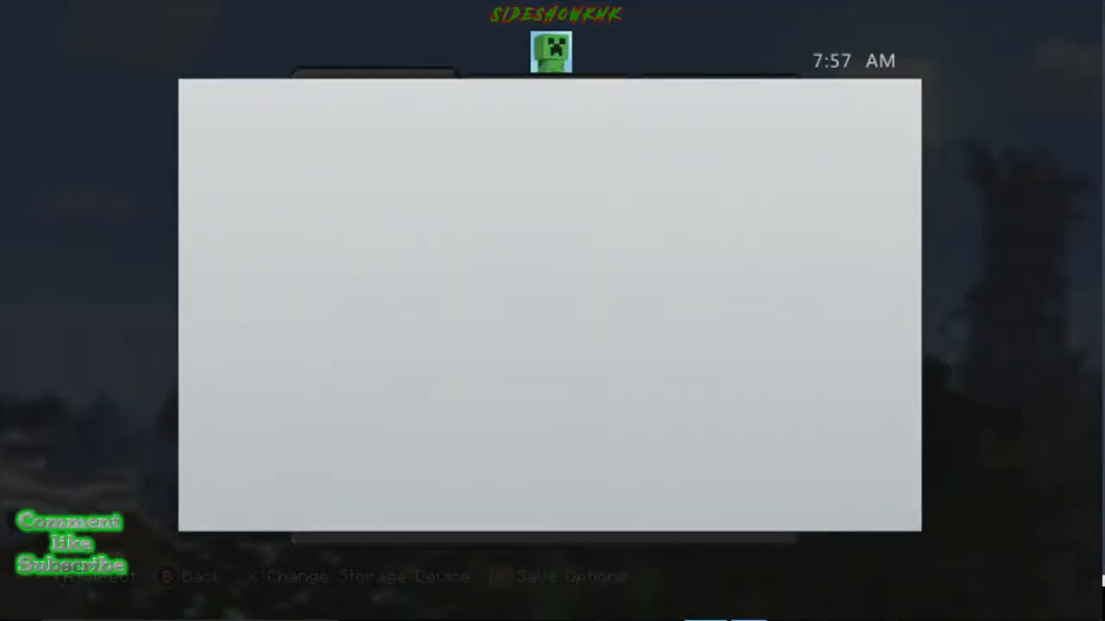
Select the USB memory unit with 1.0 GB free as the storage device
{"action": "key", "text": "Down"}
{"action": "key", "text": "Up"}
{"action": "key", "text": "Down"}
{"action": "key", "text": "Up"}
{"action": "key", "text": "Down"}
{"action": "key", "text": "Up"}
{"action": "key", "text": "Down"}
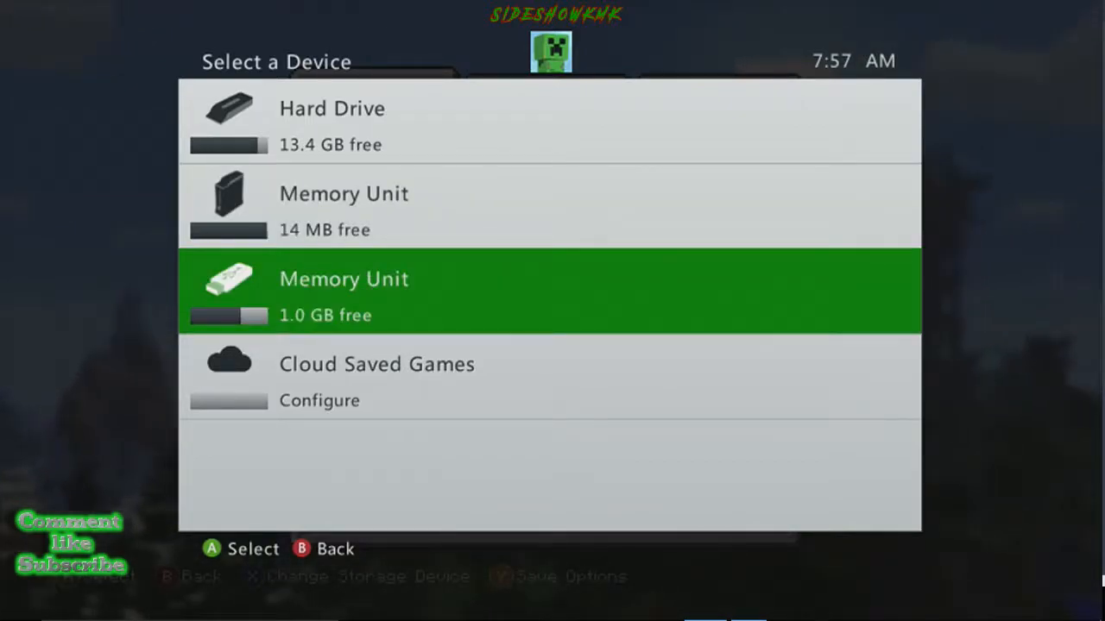
{"action": "key", "text": "Up"}
{"action": "key", "text": "Down"}
{"action": "key", "text": "Up"}
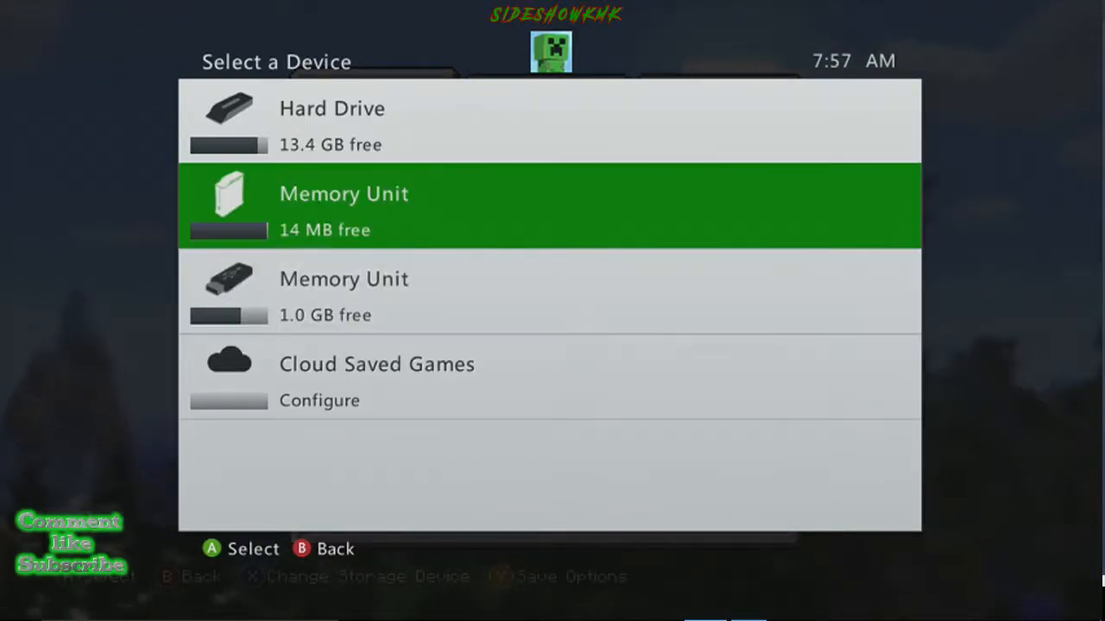
{"action": "key", "text": "Up"}
{"action": "key", "text": "Down"}
{"action": "key", "text": "Down"}
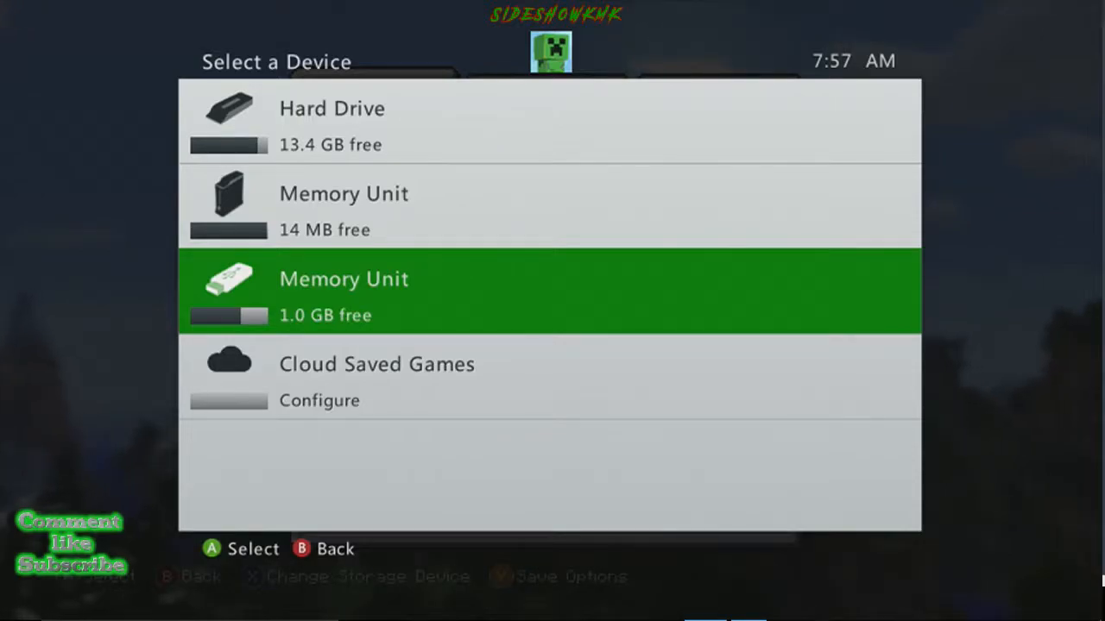
{"action": "key", "text": "Return"}
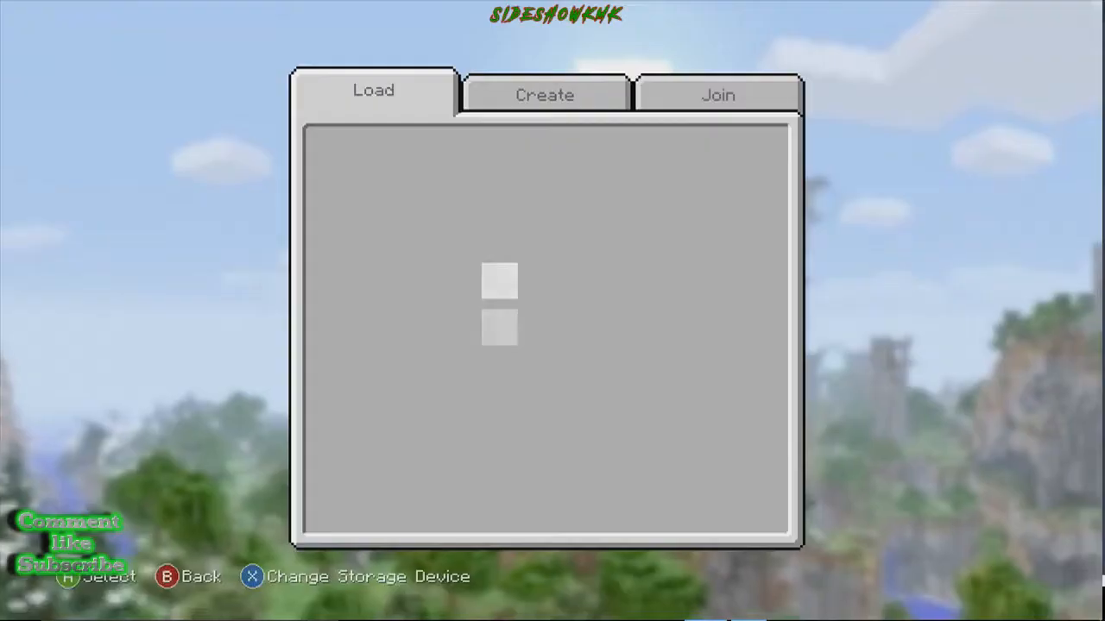
Start creating a new world and replace its default name with Editor
{"action": "key", "text": "Right"}
{"action": "key", "text": "Return"}
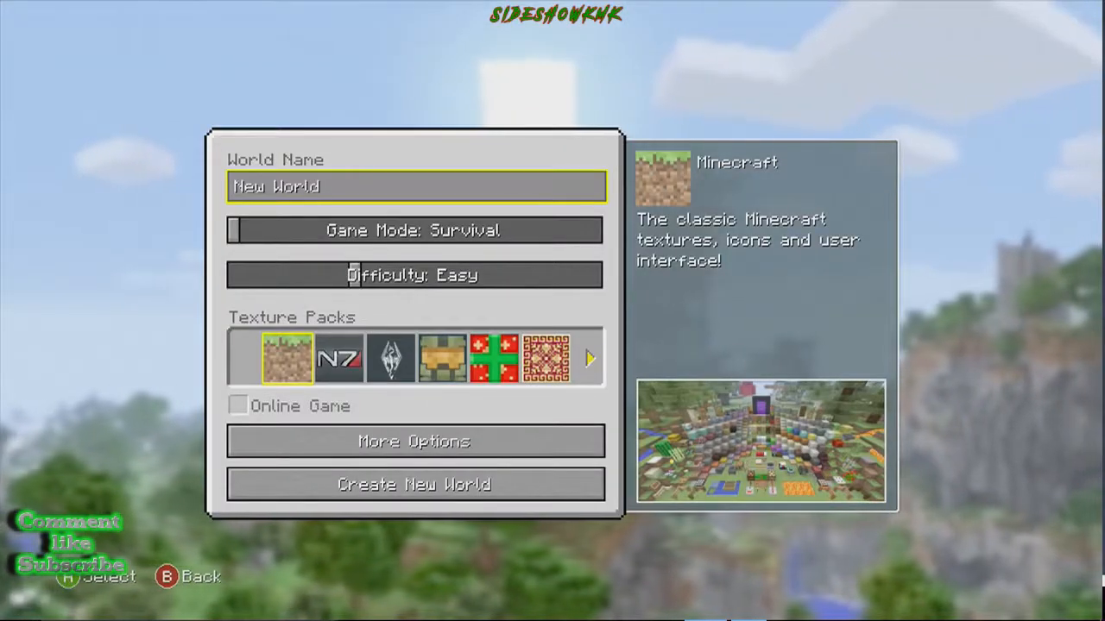
{"action": "key", "text": "Return"}
{"action": "key", "text": "BackSpace"}
{"action": "key", "text": "BackSpace"}
{"action": "key", "text": "BackSpace"}
{"action": "key", "text": "BackSpace"}
{"action": "key", "text": "BackSpace"}
{"action": "key", "text": "BackSpace"}
{"action": "key", "text": "BackSpace"}
{"action": "key", "text": "BackSpace"}
{"action": "key", "text": "BackSpace"}
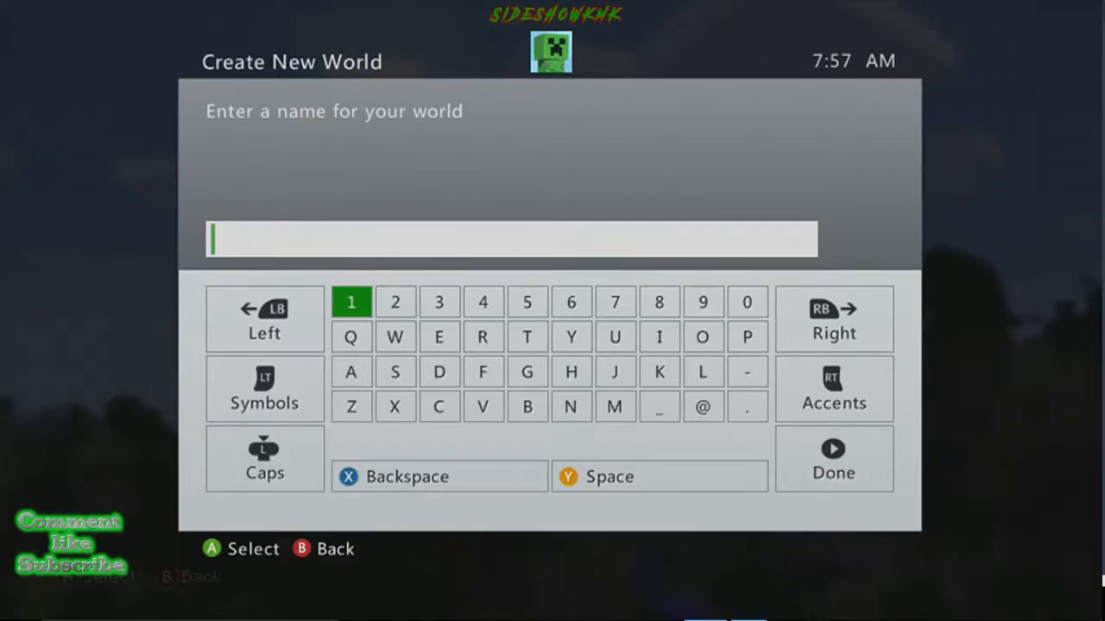
{"action": "key", "text": "Right"}
{"action": "key", "text": "Right"}
{"action": "key", "text": "Down"}
{"action": "type", "text": "E"}
{"action": "key", "text": "Down"}
{"action": "type", "text": "d"}
{"action": "key", "text": "Right"}
{"action": "key", "text": "Right"}
{"action": "key", "text": "Right"}
{"action": "key", "text": "Right"}
{"action": "key", "text": "Right"}
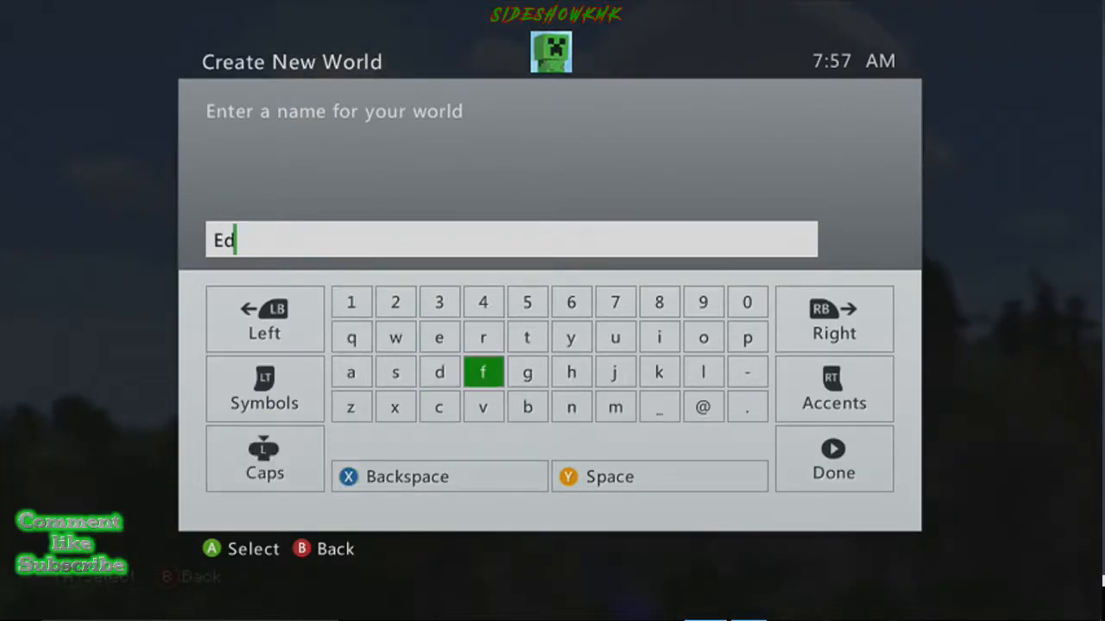
{"action": "key", "text": "Up"}
{"action": "type", "text": "i"}
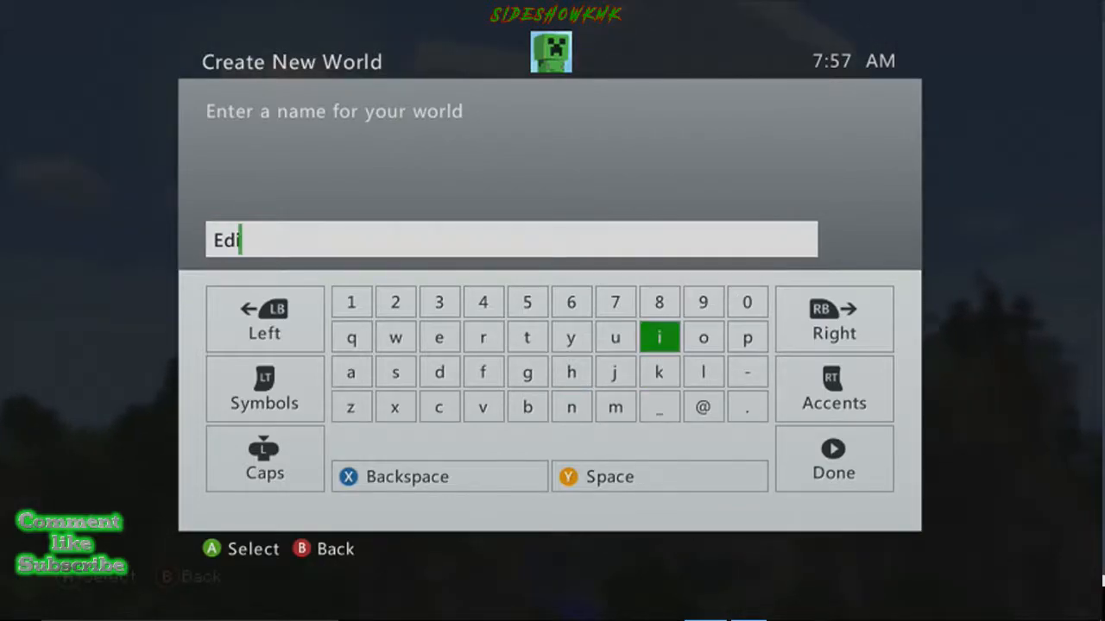
{"action": "key", "text": "Left"}
{"action": "key", "text": "Left"}
{"action": "key", "text": "Left"}
{"action": "key", "text": "Left"}
{"action": "key", "text": "Right"}
{"action": "type", "text": "t"}
{"action": "key", "text": "Right"}
{"action": "key", "text": "Right"}
{"action": "key", "text": "Right"}
{"action": "key", "text": "Right"}
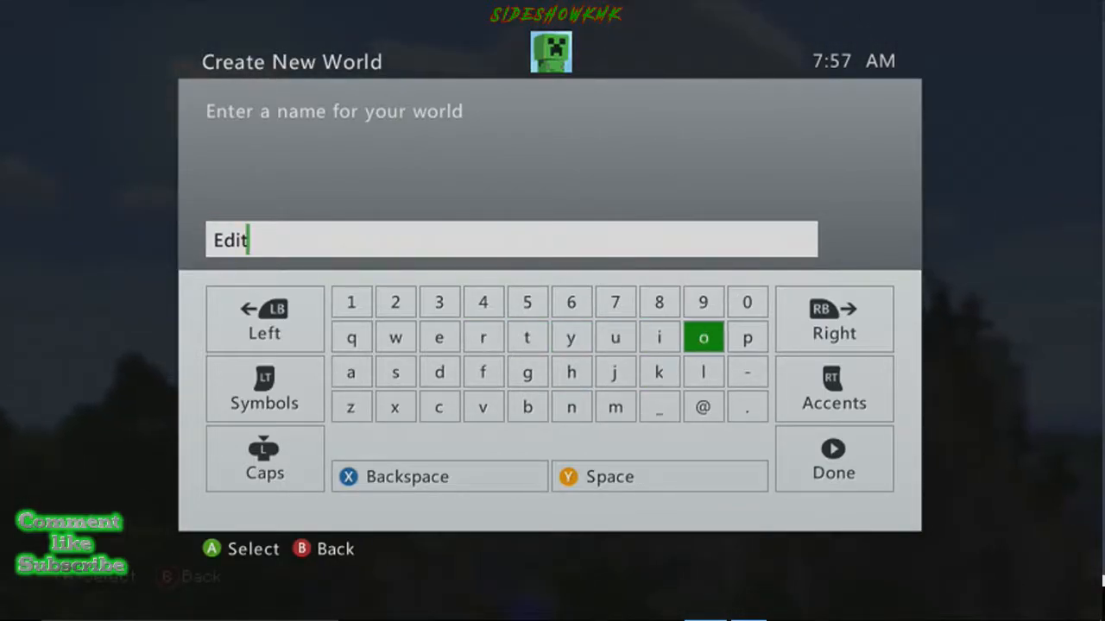
{"action": "type", "text": "o"}
{"action": "key", "text": "Left"}
{"action": "key", "text": "Left"}
{"action": "key", "text": "Left"}
{"action": "key", "text": "Left"}
{"action": "key", "text": "Left"}
{"action": "type", "text": "r"}
{"action": "key", "text": "Return"}
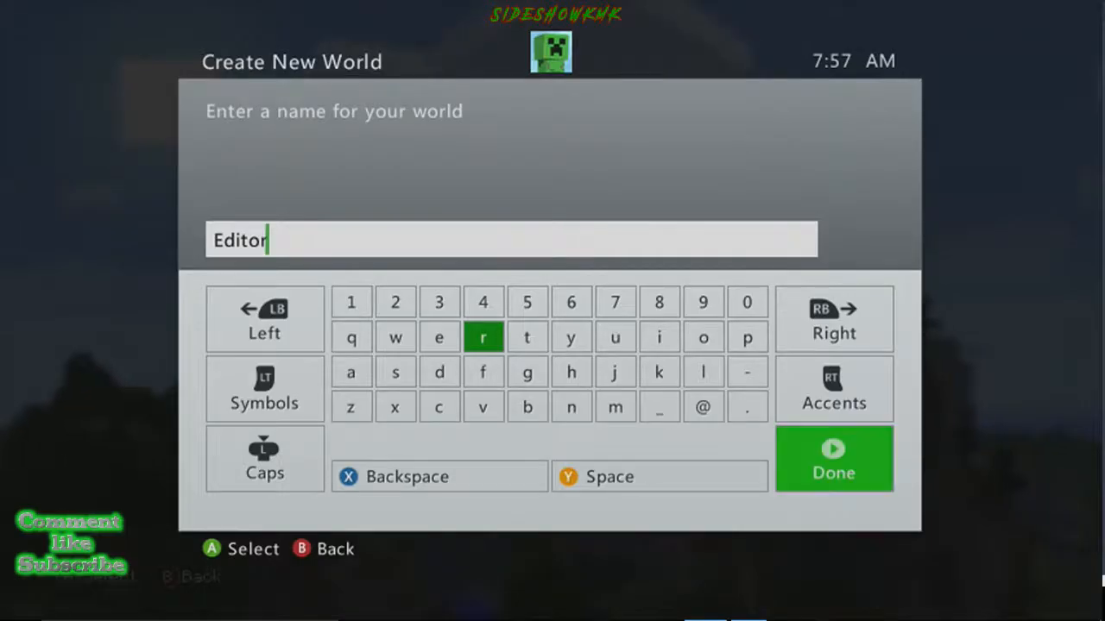
{"action": "key", "text": "Return"}
Set the game mode to Creative and create the world, accepting the disabled achievements
{"action": "key", "text": "Down"}
{"action": "key", "text": "Right"}
{"action": "key", "text": "Down"}
{"action": "key", "text": "Down"}
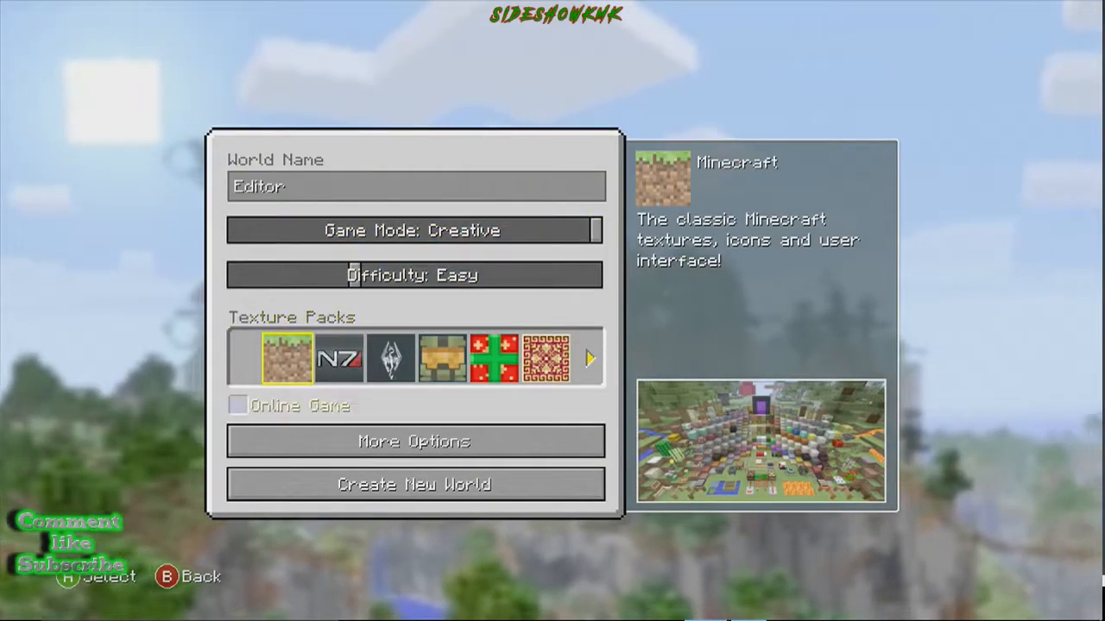
{"action": "key", "text": "Down"}
{"action": "key", "text": "Up"}
{"action": "key", "text": "Down"}
{"action": "key", "text": "Down"}
{"action": "key", "text": "Up"}
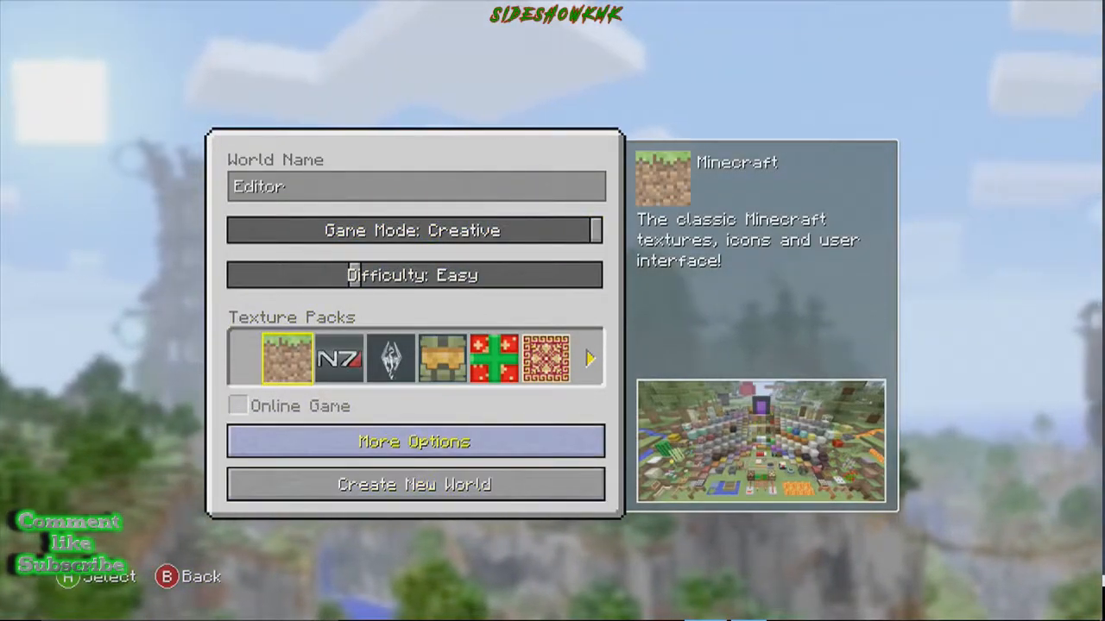
{"action": "key", "text": "Down"}
{"action": "key", "text": "Return"}
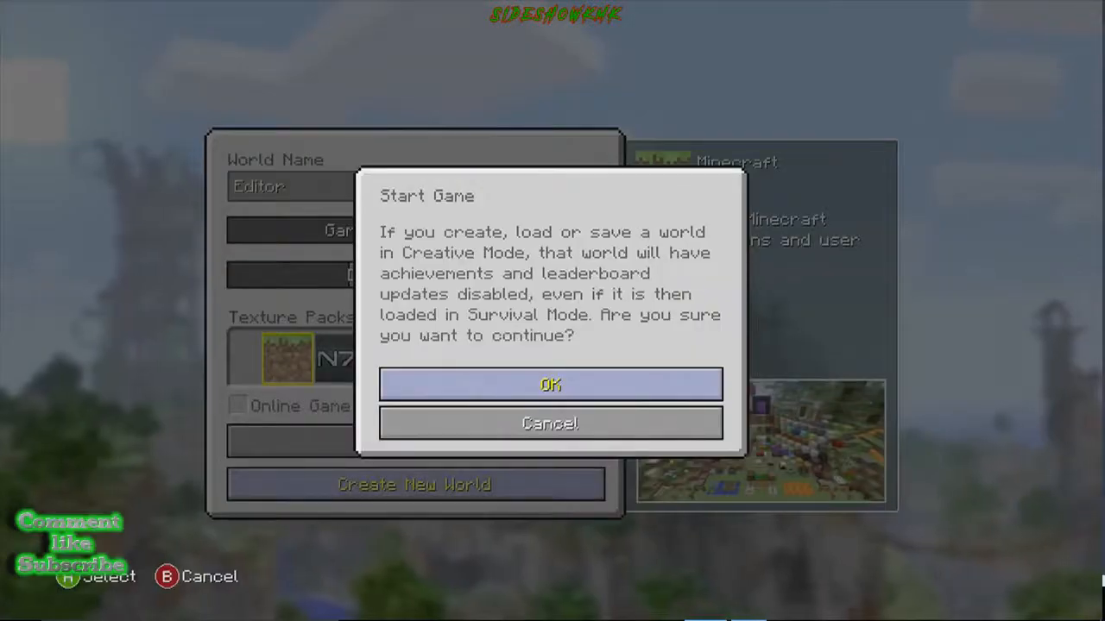
{"action": "key", "text": "Return"}
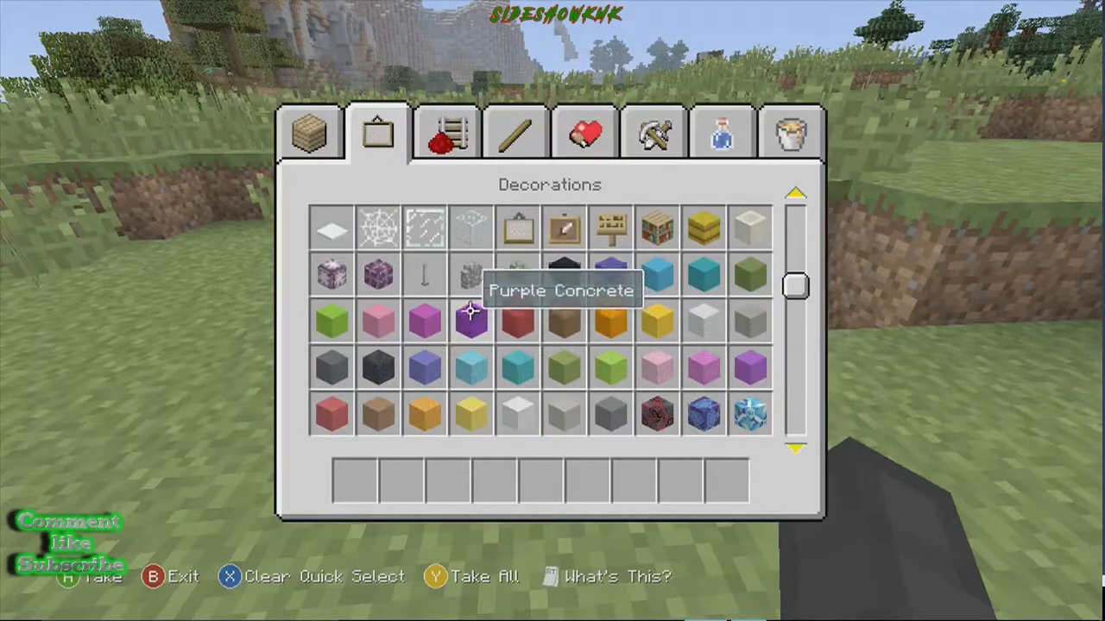
Leave the inventory and stack a column of glass blocks on the grass near the dirt hole
{"action": "key", "text": "Escape"}
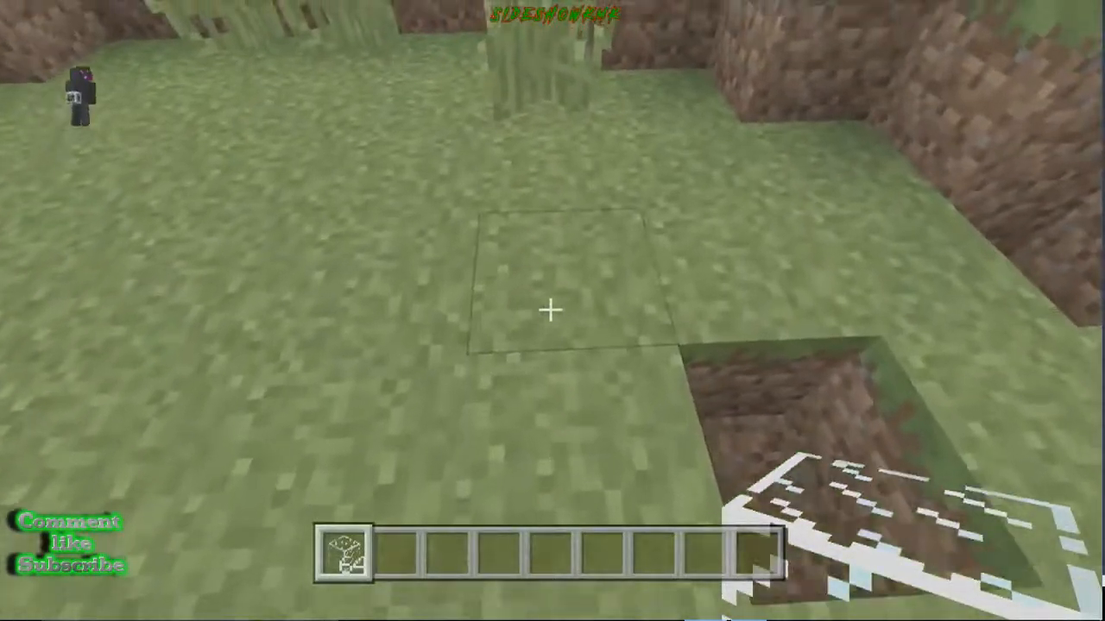
{"action": "right_click", "coordinate": [551, 310]}
{"action": "key", "text": "space"}
{"action": "key", "text": "space"}
{"action": "right_click", "coordinate": [550, 309]}
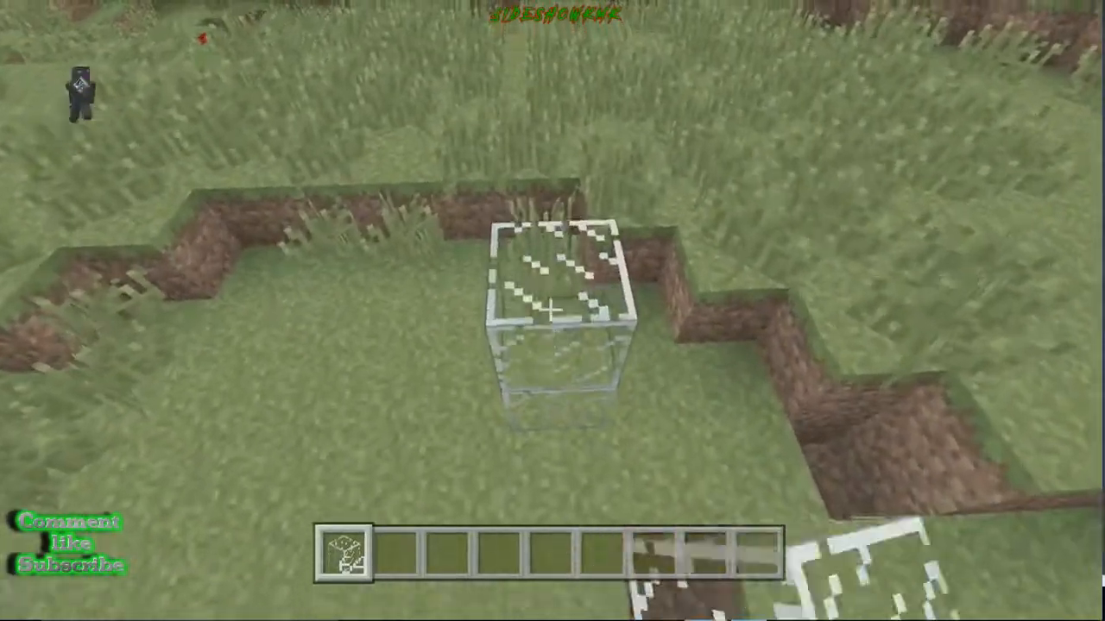
{"action": "right_click", "coordinate": [551, 310]}
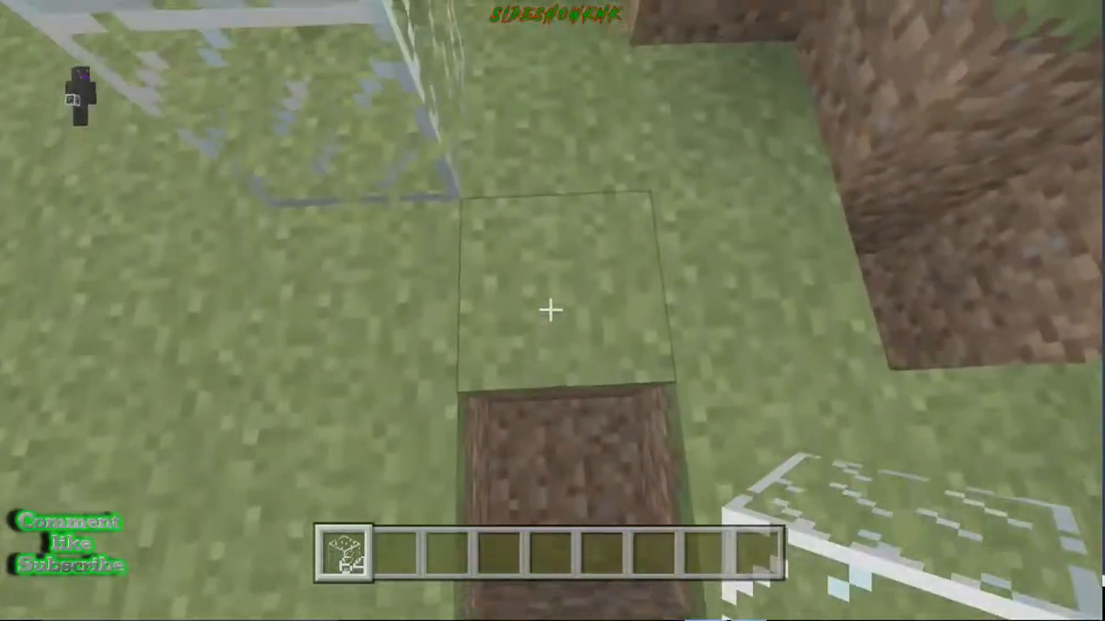
Place more glass blocks around the cell next to the first glass column to form adjoining columns
{"action": "right_click", "coordinate": [551, 310]}
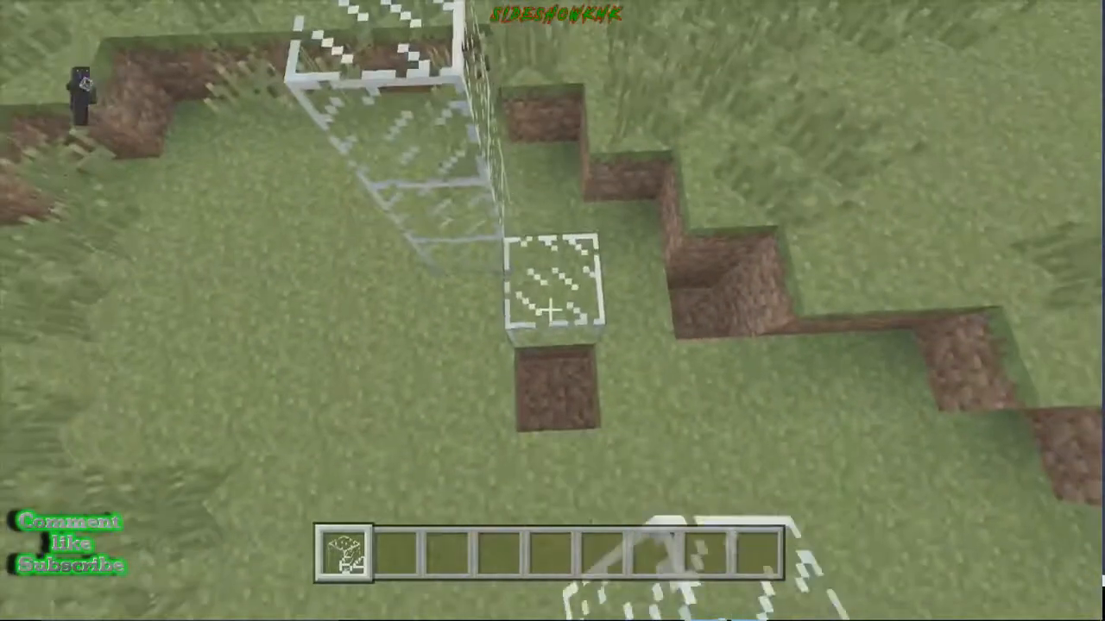
{"action": "right_click", "coordinate": [550, 310]}
{"action": "key", "text": "shift"}
{"action": "right_click", "coordinate": [551, 310]}
{"action": "key", "text": "space"}
{"action": "right_click", "coordinate": [550, 310]}
{"action": "right_click", "coordinate": [551, 309]}
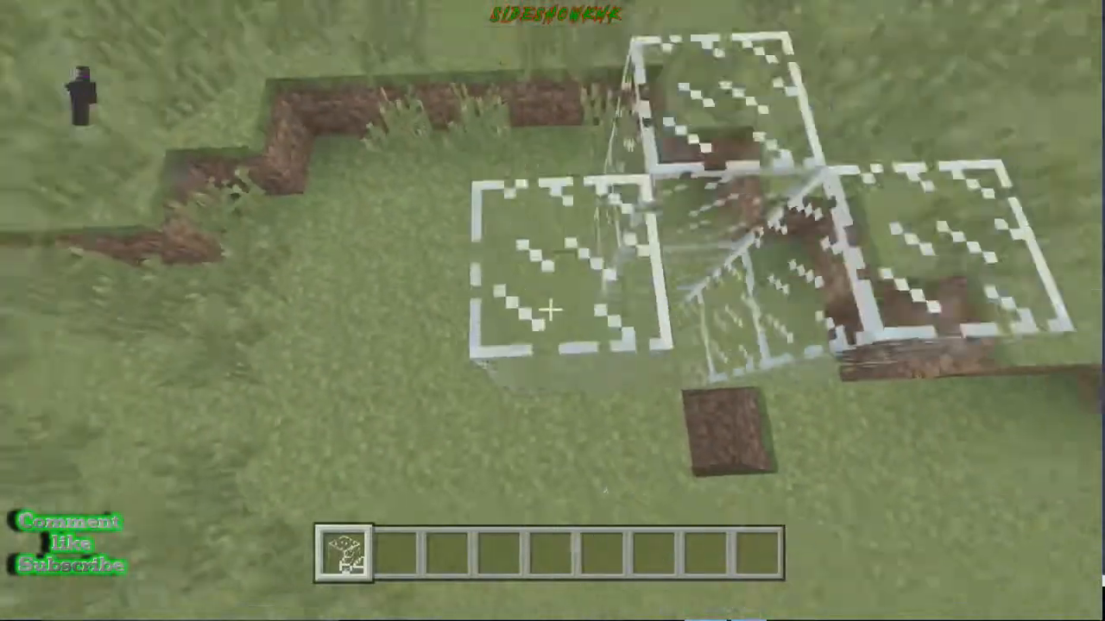
{"action": "key", "text": "shift"}
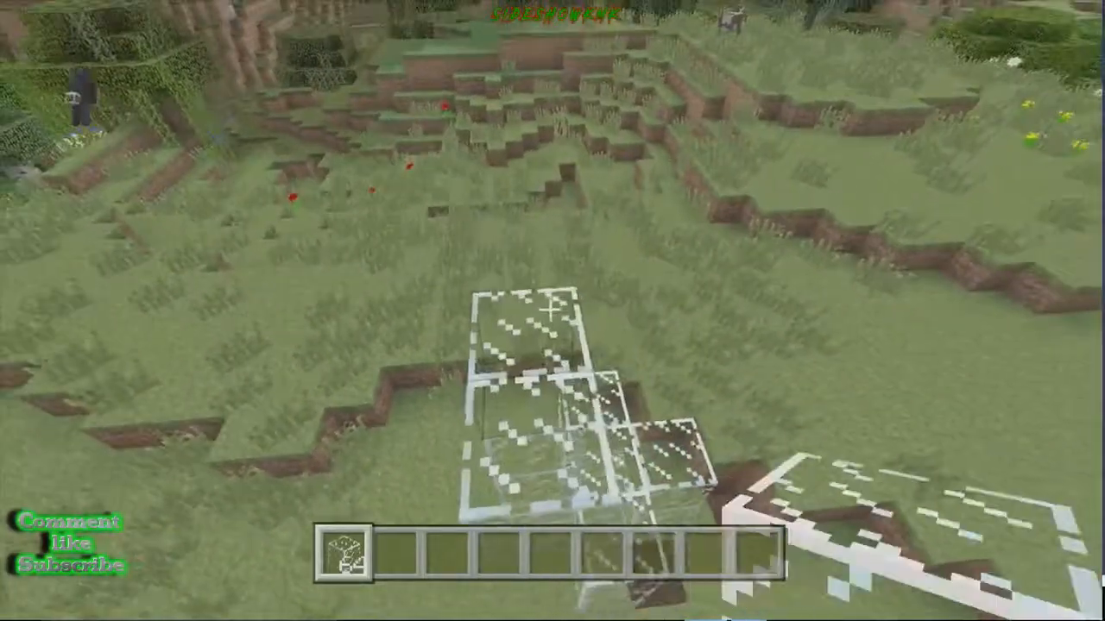
Continue building the glass columns upward into a narrow enclosed tower
{"action": "right_click", "coordinate": [551, 309]}
{"action": "left_click", "coordinate": [551, 309]}
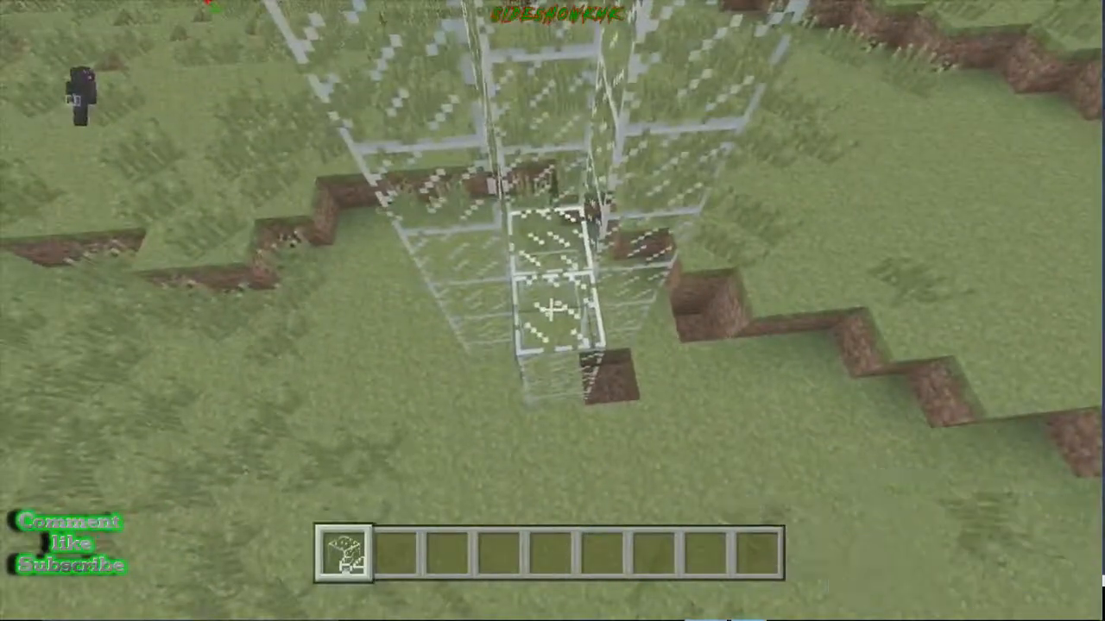
{"action": "right_click", "coordinate": [550, 309]}
{"action": "right_click", "coordinate": [551, 309]}
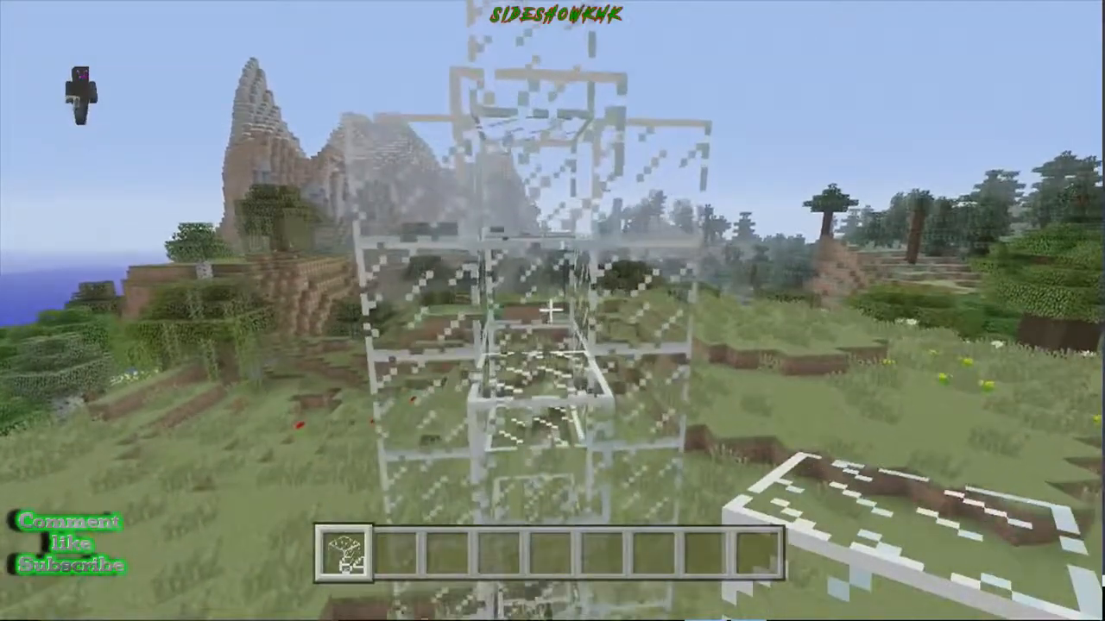
Empty the quick-select bar and bring up the spawn eggs in the Miscellaneous category
{"action": "key", "text": "e"}
{"action": "left_click", "coordinate": [355, 479]}
{"action": "left_click", "coordinate": [424, 368]}
{"action": "key", "text": "]"}
{"action": "key", "text": "]"}
{"action": "key", "text": "]"}
{"action": "key", "text": "]"}
{"action": "key", "text": "]"}
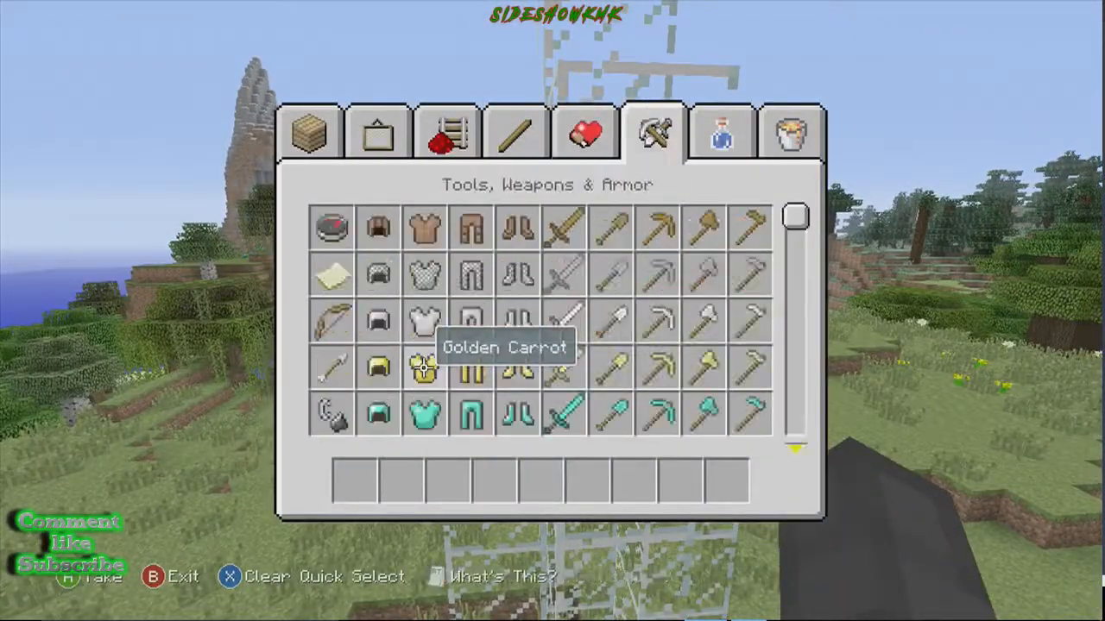
{"action": "key", "text": "]"}
{"action": "key", "text": "]"}
{"action": "scroll", "coordinate": [423, 368], "scroll_direction": "down", "scroll_amount": 5}
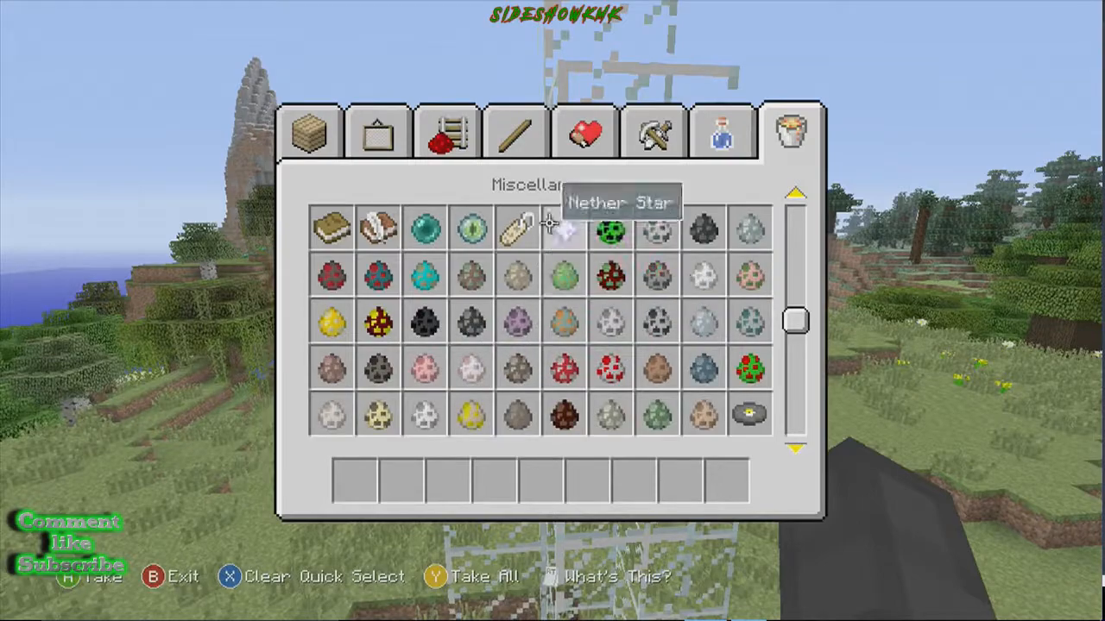
Add the creeper spawn egg, the pinkish-brown spawn egg and the cyan spawn egg to the quick-select bar
{"action": "left_click", "coordinate": [610, 229]}
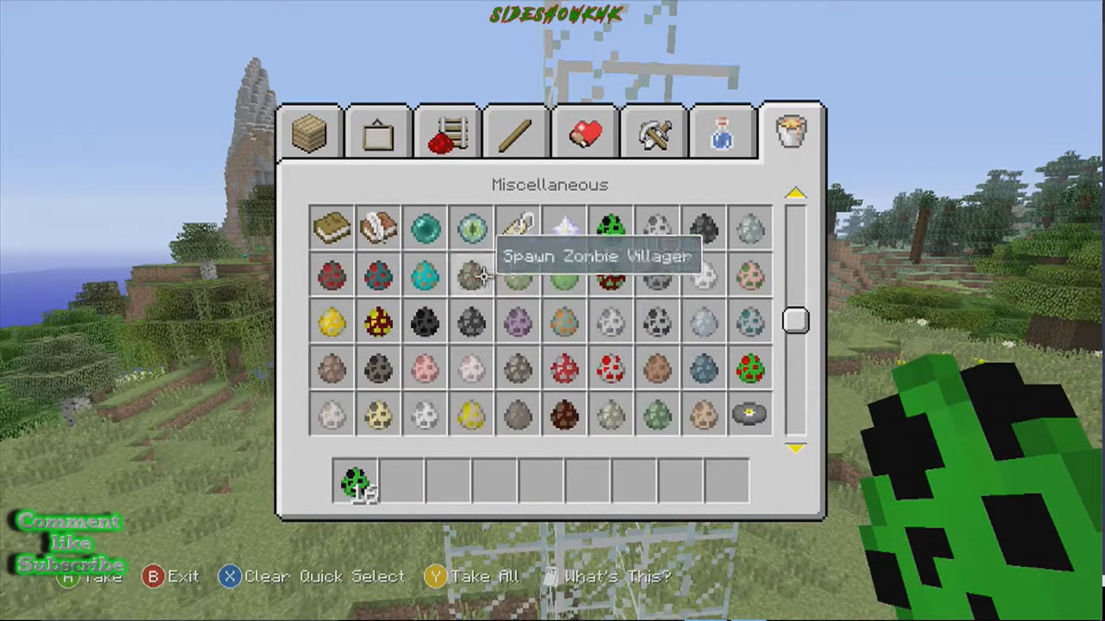
{"action": "left_click", "coordinate": [331, 370]}
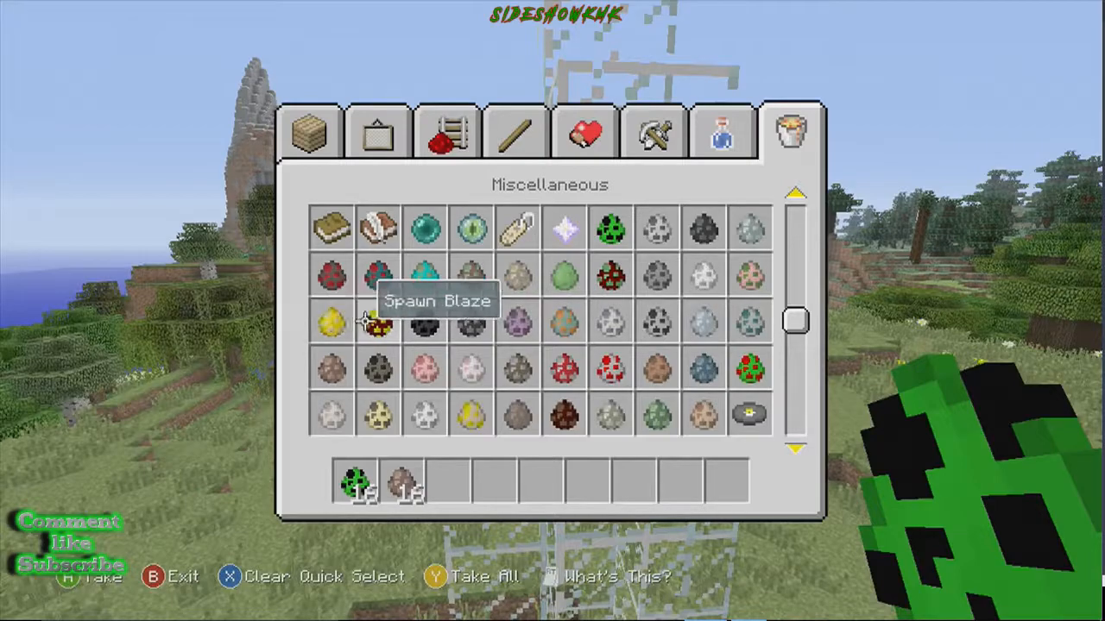
{"action": "left_click", "coordinate": [424, 275]}
{"action": "key", "text": "Escape"}
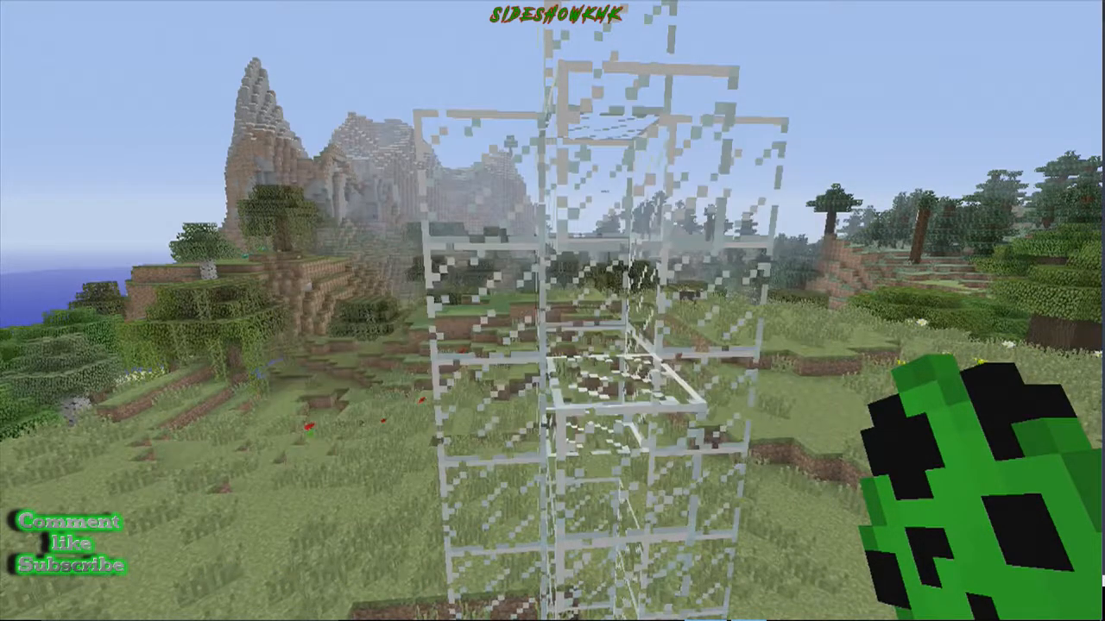
Add a stack of 64 stone from Building Blocks to the quick-select bar
{"action": "key", "text": "e"}
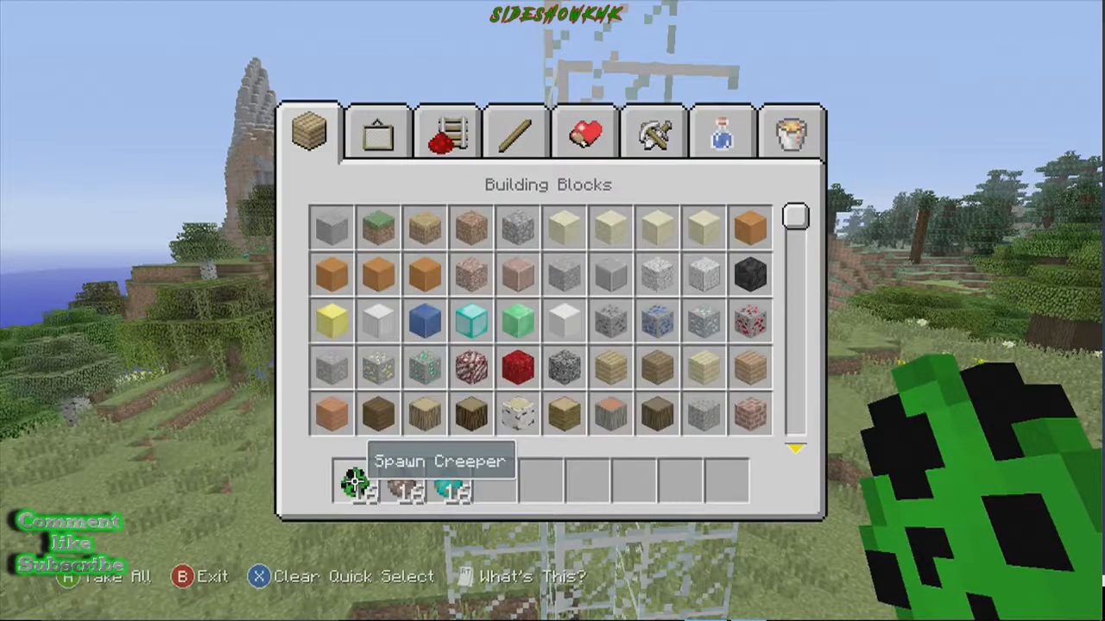
{"action": "left_click", "coordinate": [353, 227]}
{"action": "key", "text": "Escape"}
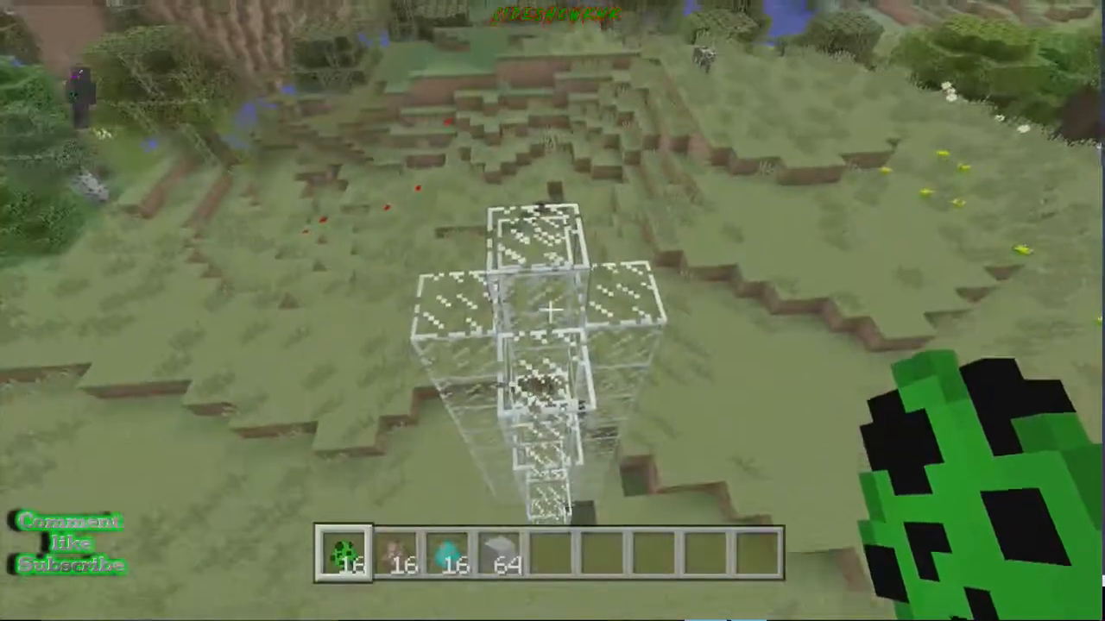
Cap the top of the glass tower with stone
{"action": "scroll", "coordinate": [550, 311], "scroll_direction": "down", "scroll_amount": 3}
{"action": "right_click", "coordinate": [551, 311]}
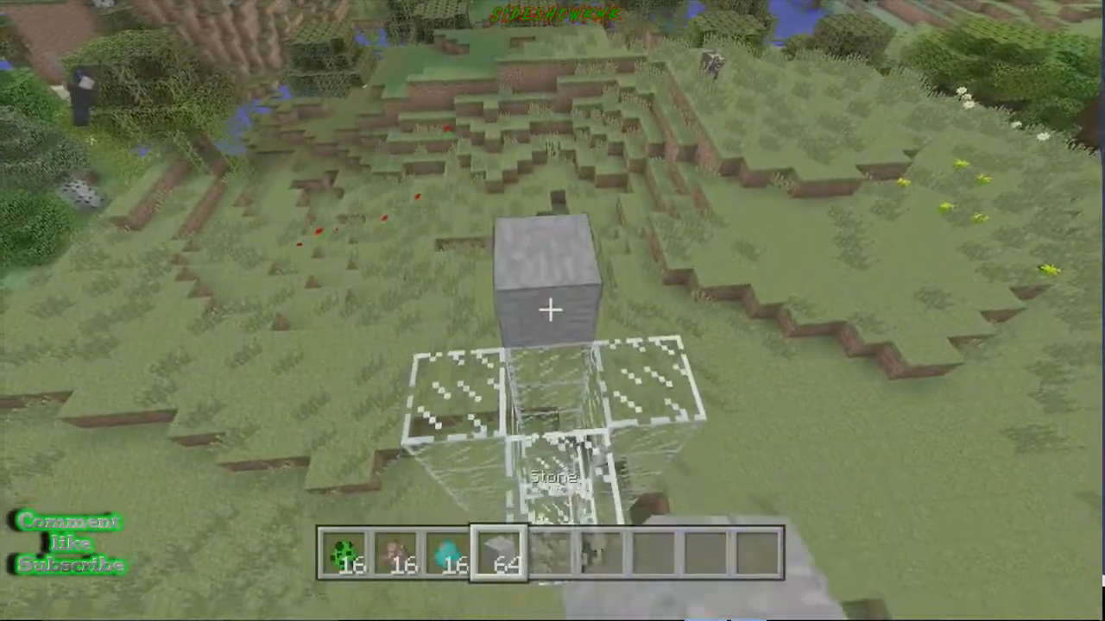
{"action": "right_click", "coordinate": [551, 310]}
{"action": "left_click", "coordinate": [551, 311]}
{"action": "left_click", "coordinate": [551, 311]}
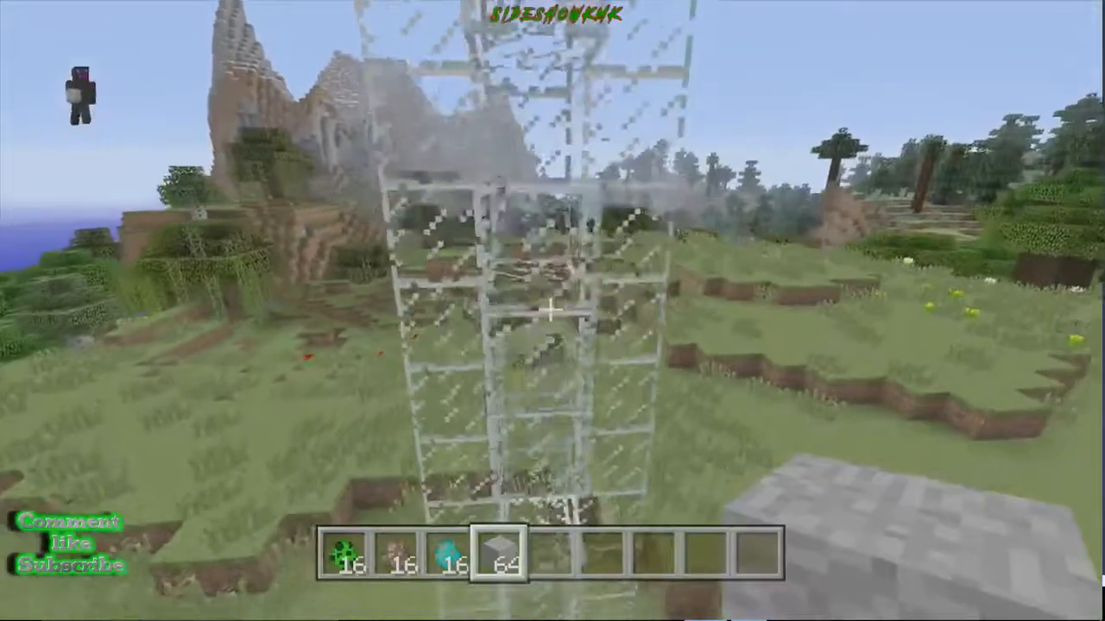
Spawn a creeper at the base of the glass tower, a villager in the middle and a zombie near the top
{"action": "scroll", "coordinate": [551, 310], "scroll_direction": "up", "scroll_amount": 3}
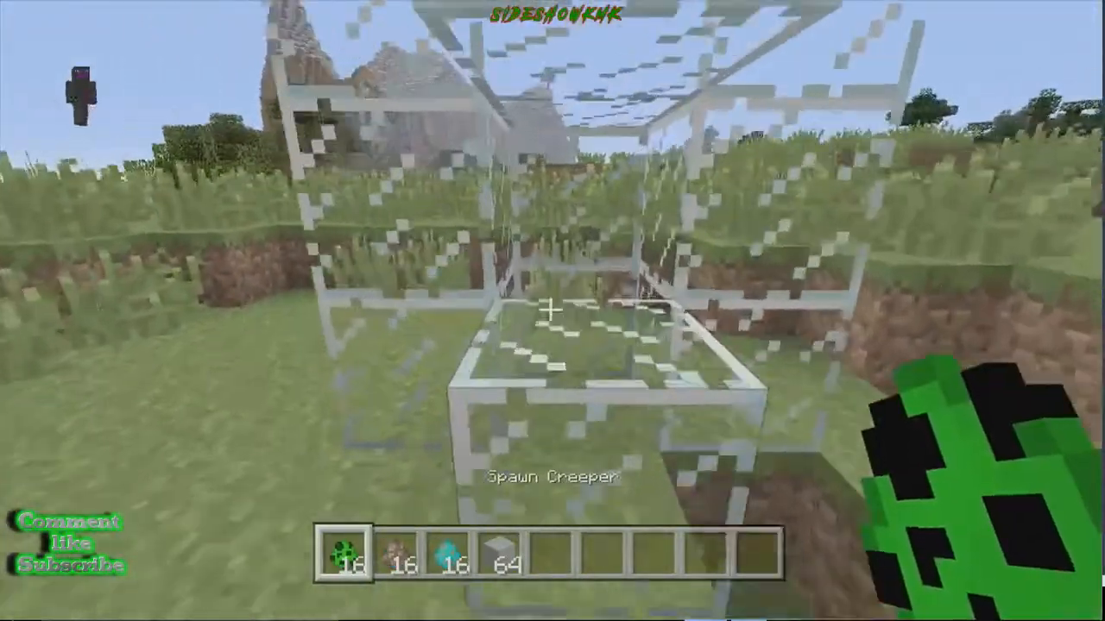
{"action": "right_click", "coordinate": [550, 310]}
{"action": "scroll", "coordinate": [551, 310], "scroll_direction": "down", "scroll_amount": 1}
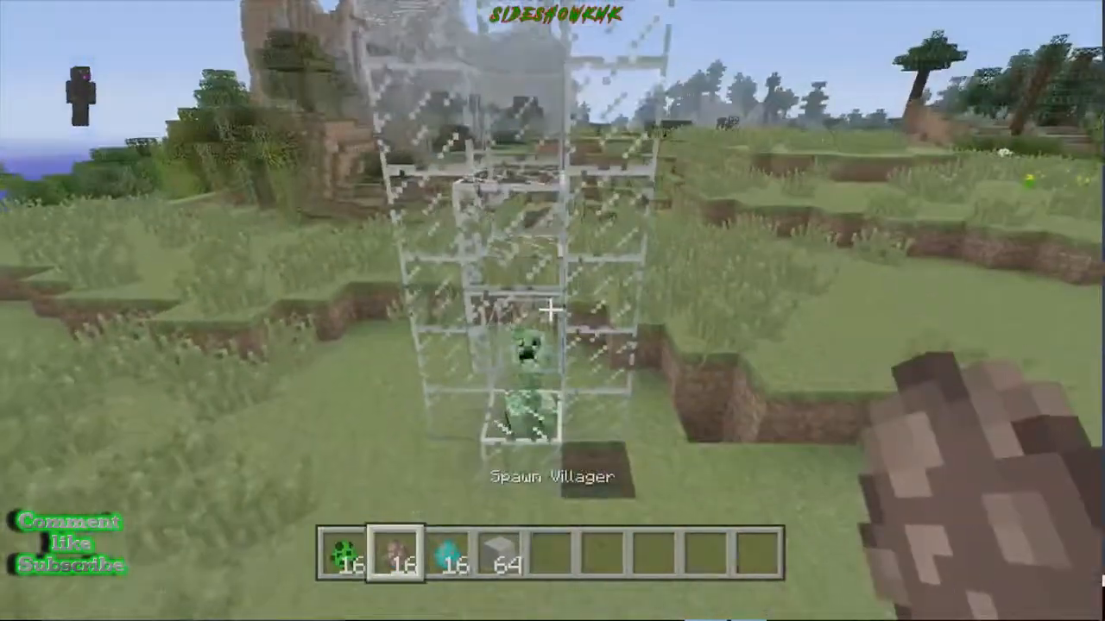
{"action": "right_click", "coordinate": [550, 311]}
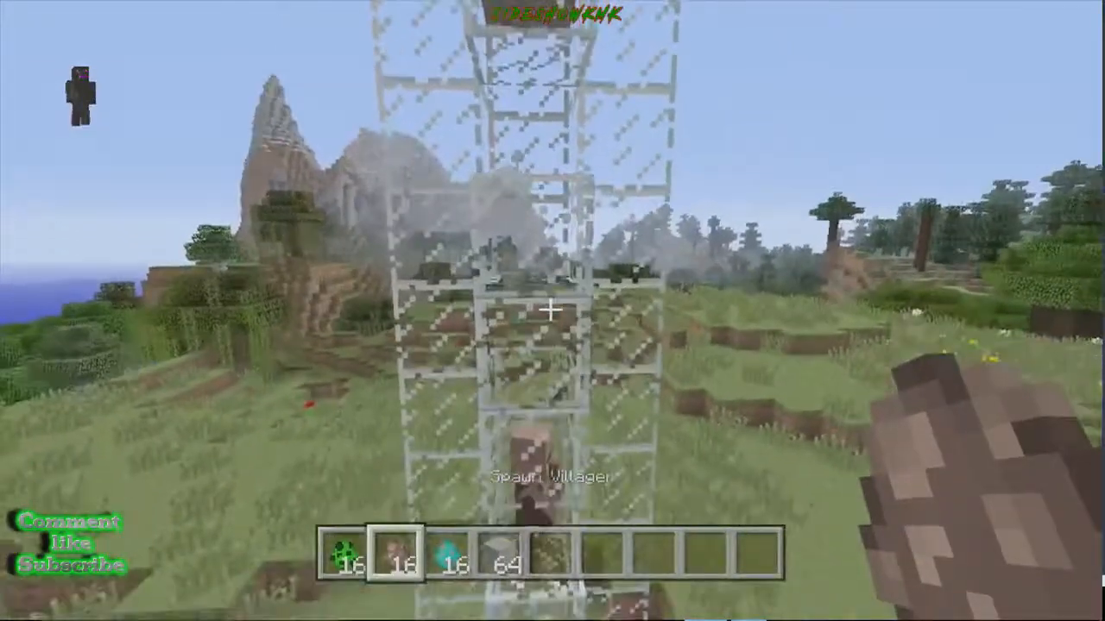
{"action": "scroll", "coordinate": [551, 311], "scroll_direction": "down", "scroll_amount": 1}
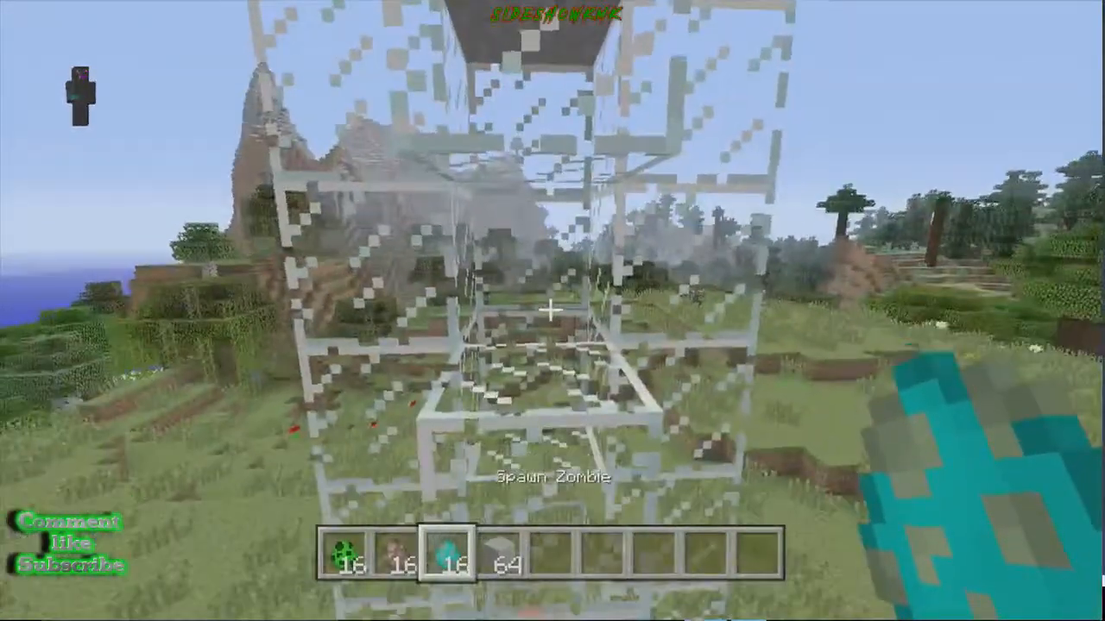
{"action": "right_click", "coordinate": [550, 310]}
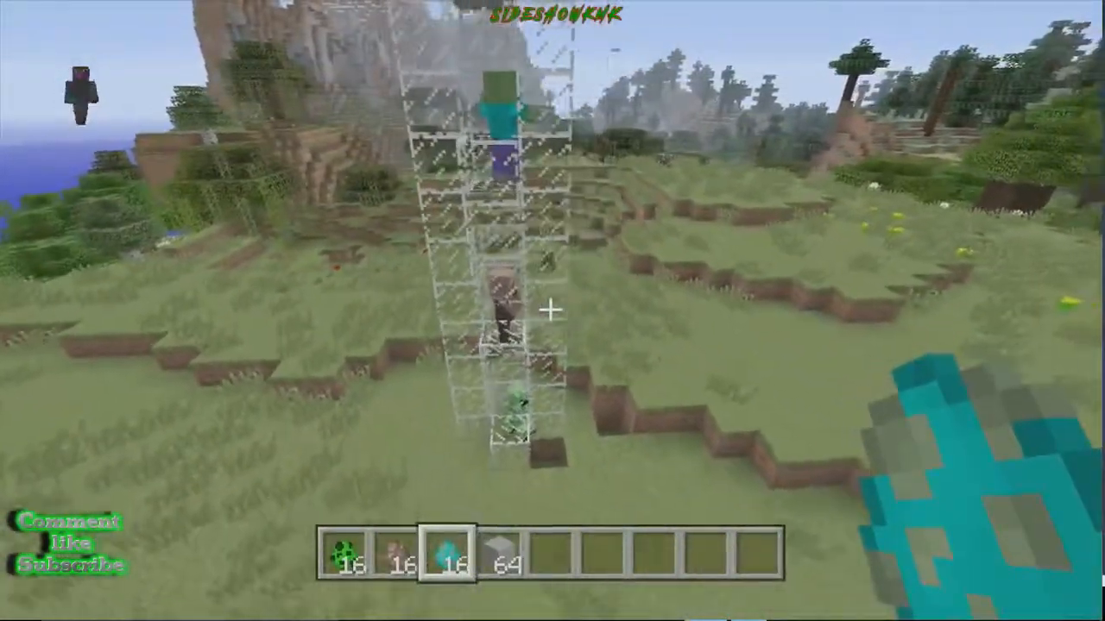
Add a stack of 64 glass to the quick-select bar and place five short glass columns around the ground beside the tower
{"action": "key", "text": "e"}
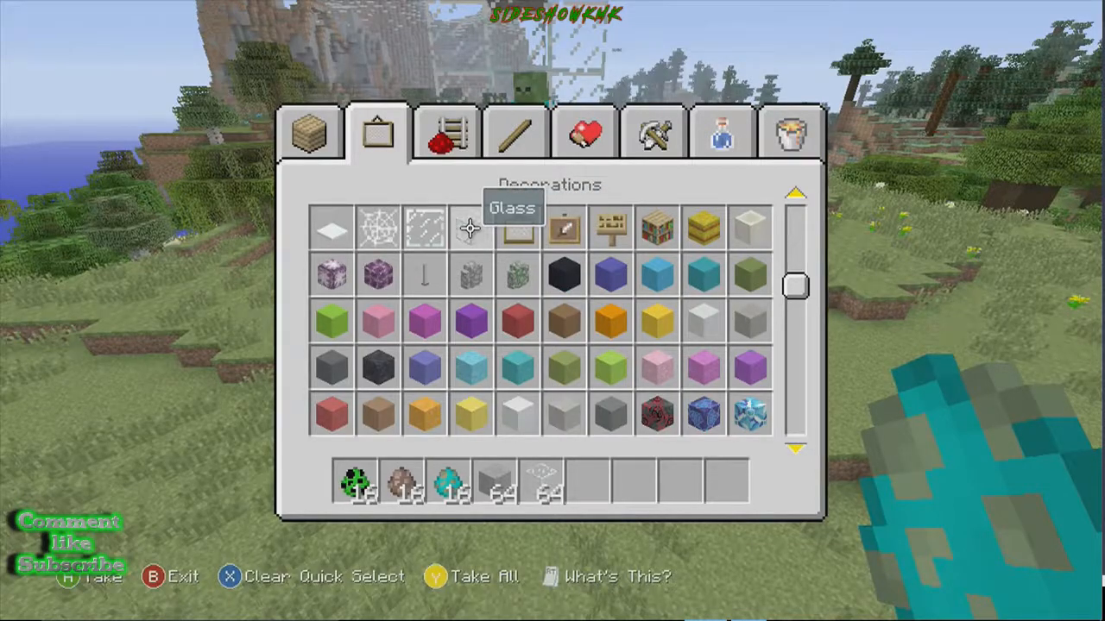
{"action": "key", "text": "e"}
{"action": "scroll", "coordinate": [551, 311], "scroll_direction": "down", "scroll_amount": 2}
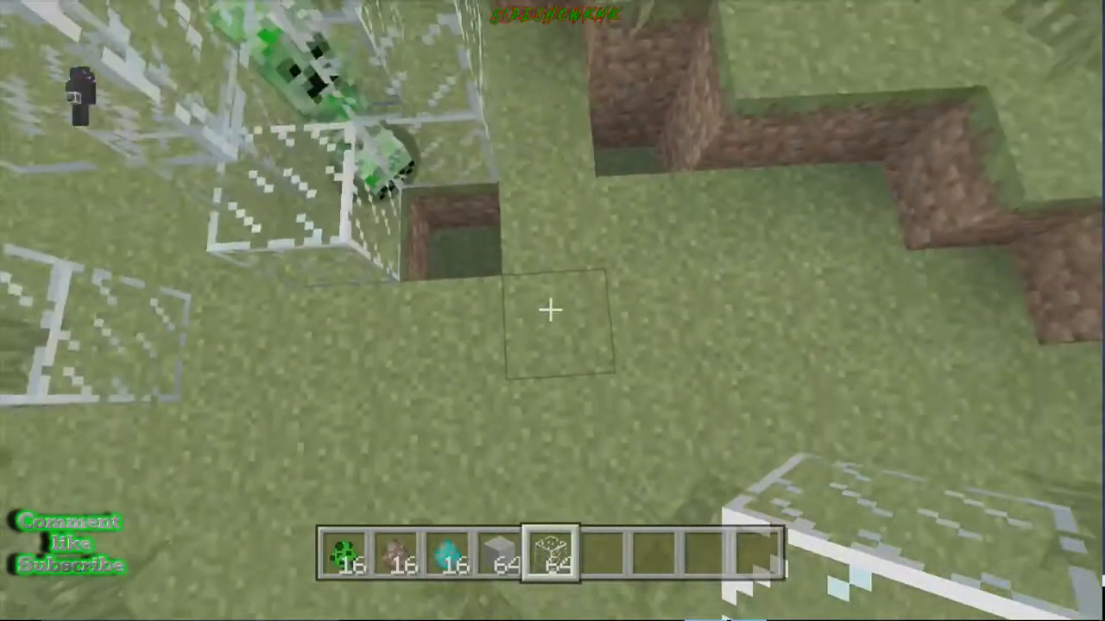
{"action": "right_click", "coordinate": [550, 311]}
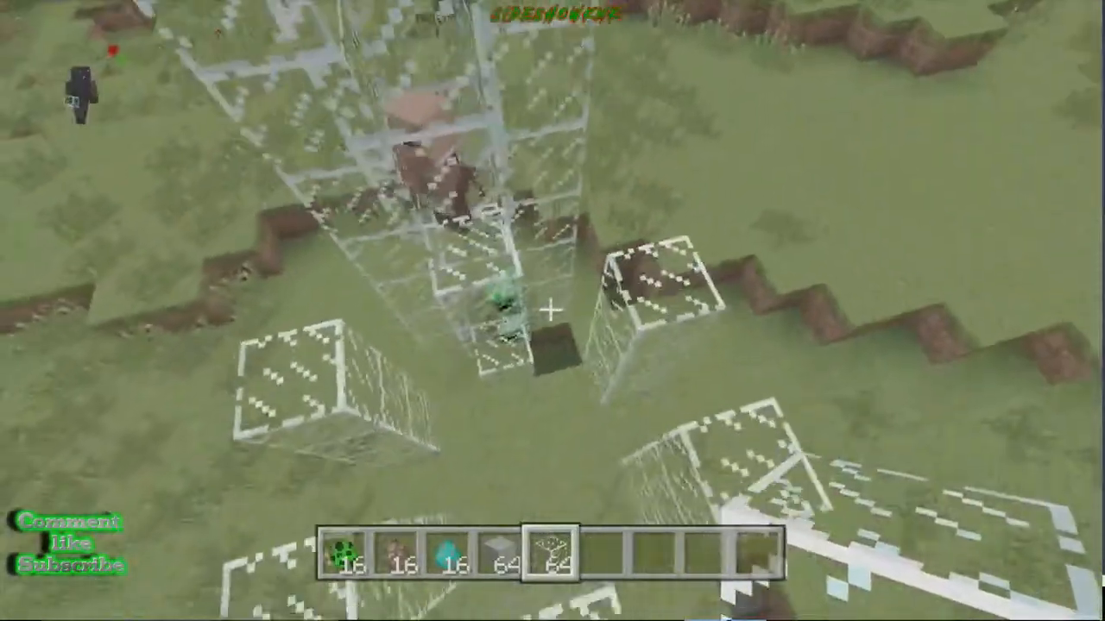
Add the slime spawn egg from Miscellaneous to the quick-select bar and spawn a slime between the short glass columns
{"action": "key", "text": "e"}
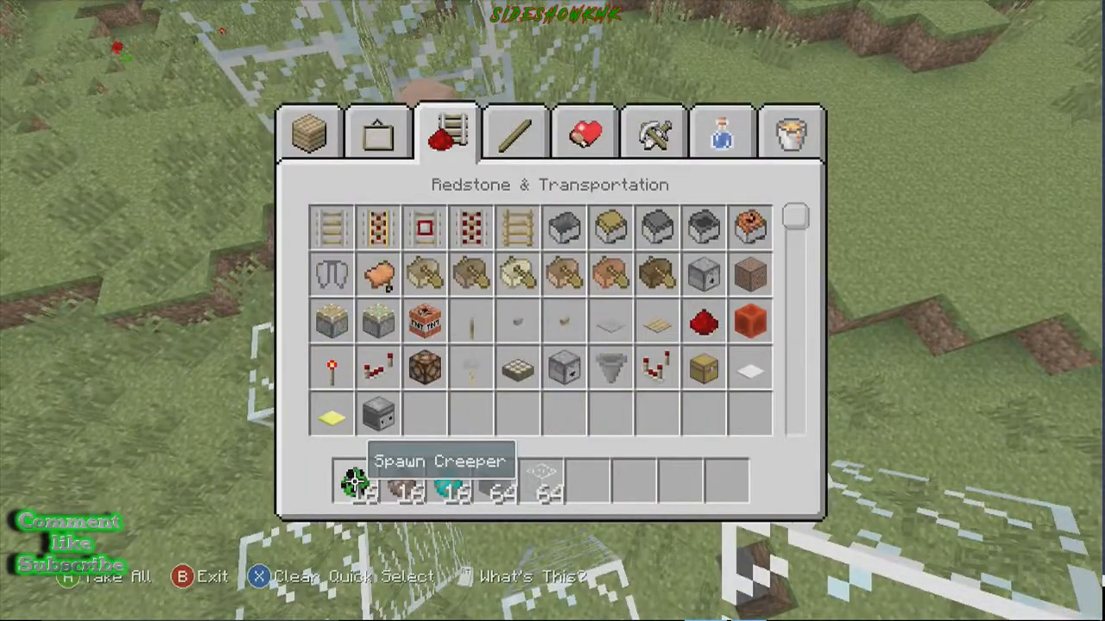
{"action": "key", "text": "Right"}
{"action": "key", "text": "Right"}
{"action": "key", "text": "Right"}
{"action": "key", "text": "Right"}
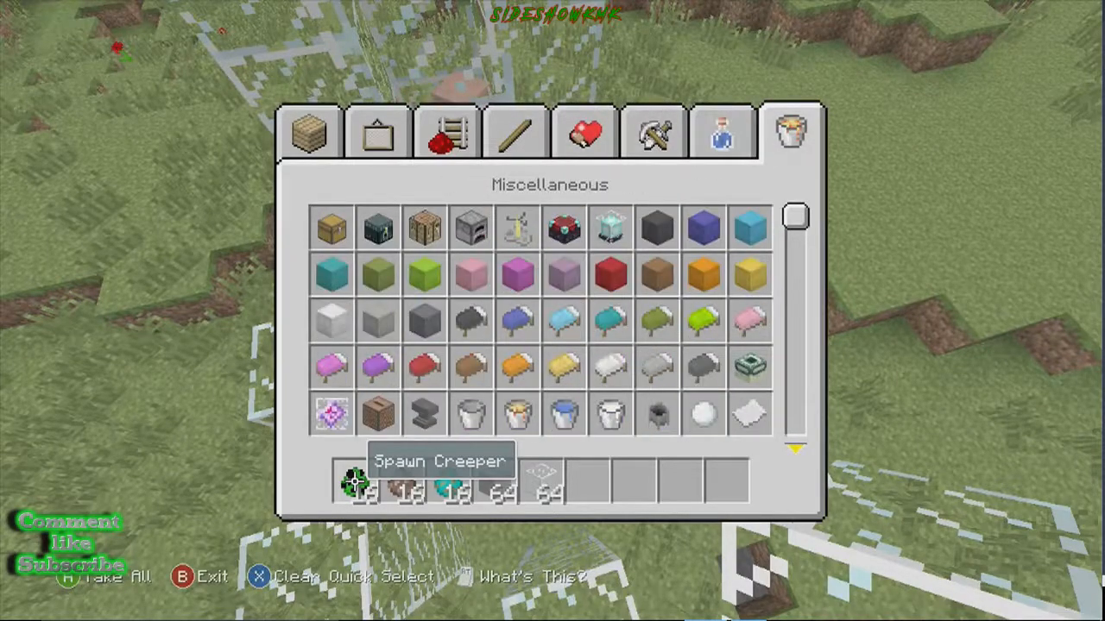
{"action": "key", "text": "Right"}
{"action": "key", "text": "Left"}
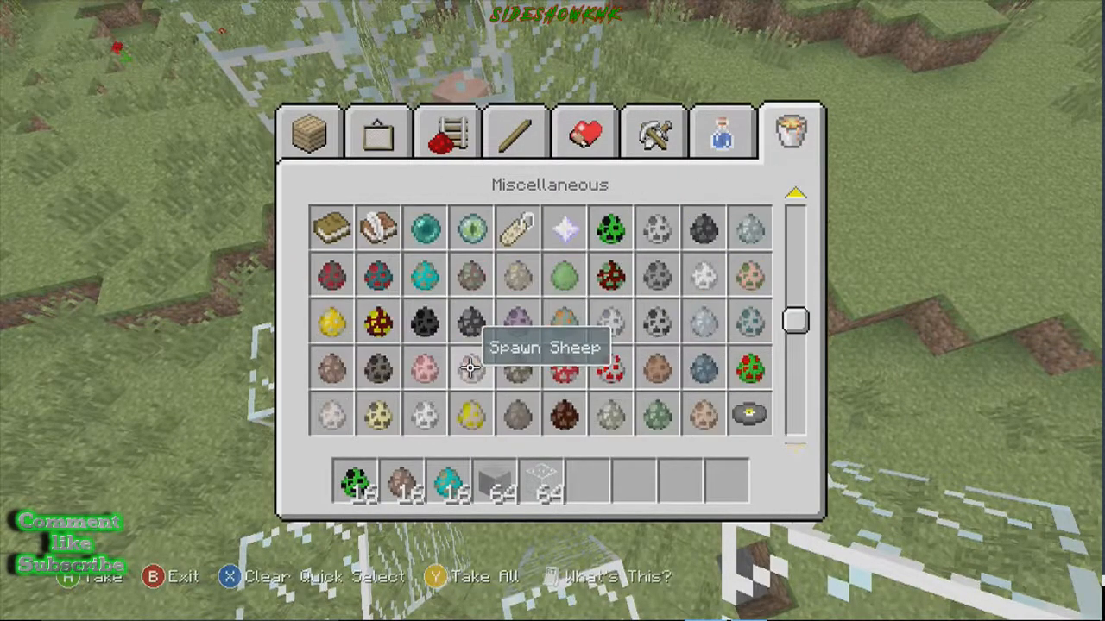
{"action": "key", "text": "Escape"}
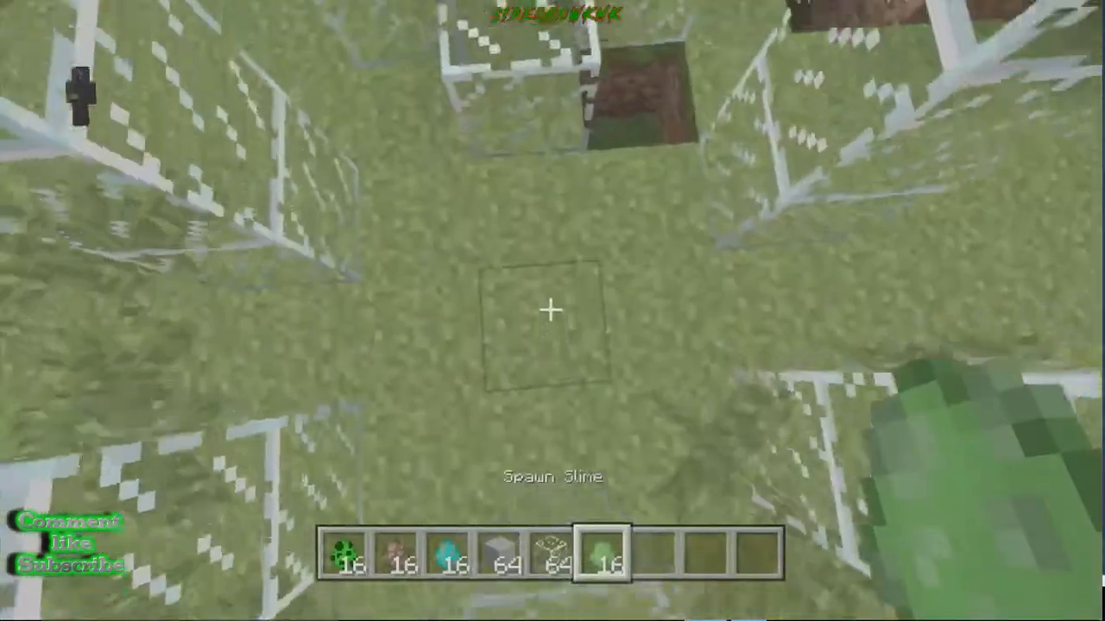
{"action": "right_click", "coordinate": [551, 309]}
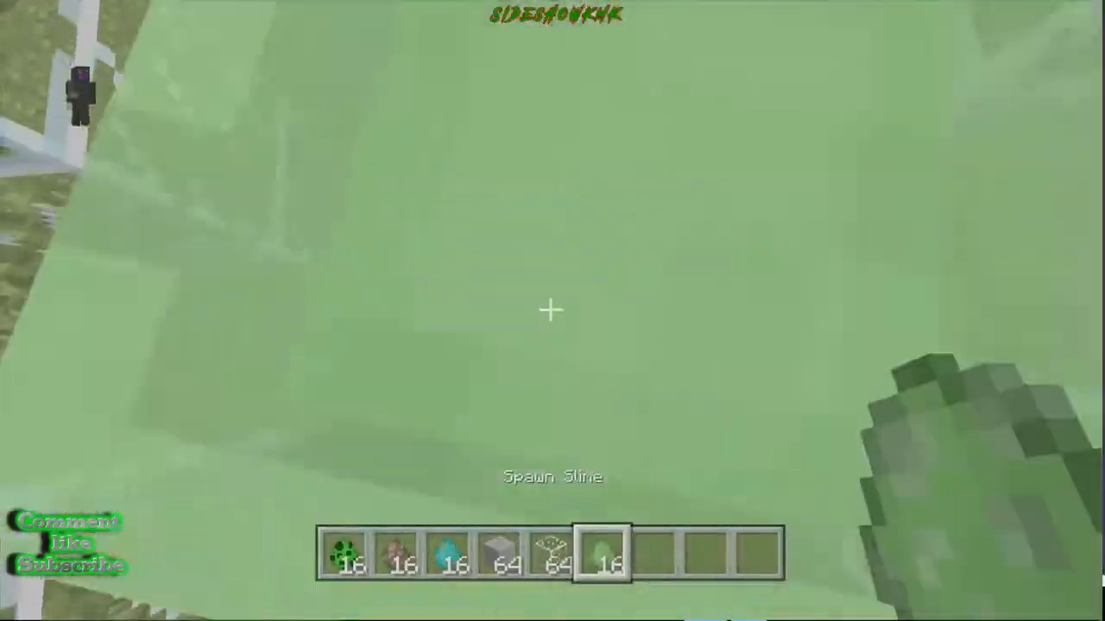
{"action": "key", "text": "space"}
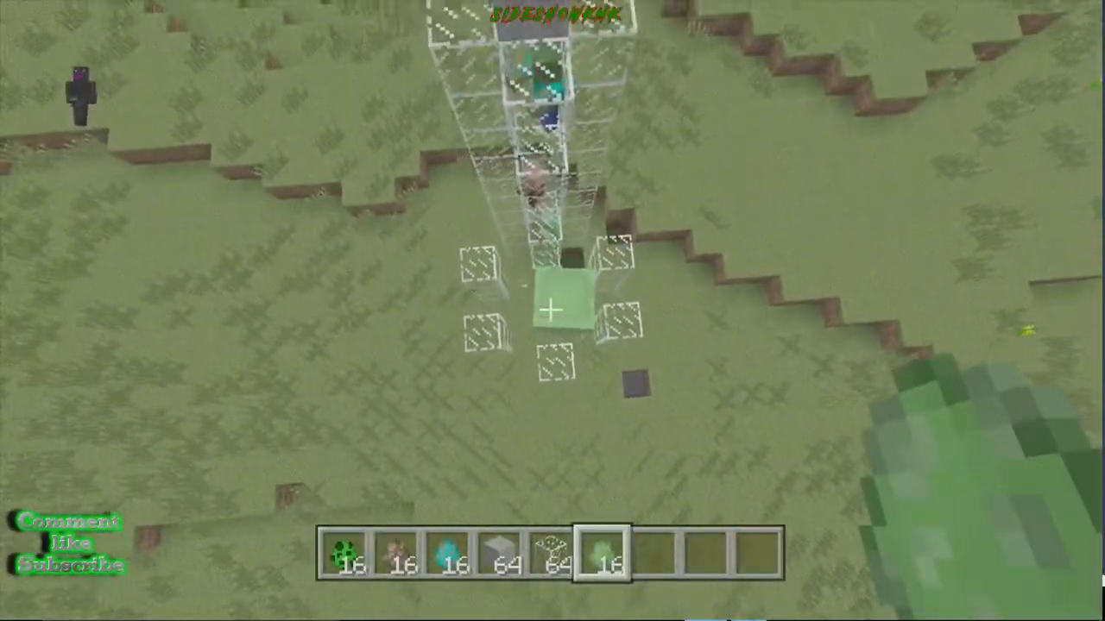
Clear the quick-select bar and put a stack of 64 stone in its last slot
{"action": "key", "text": "e"}
{"action": "key", "text": "x"}
{"action": "key", "text": "Right"}
{"action": "key", "text": "Escape"}
{"action": "key", "text": "e"}
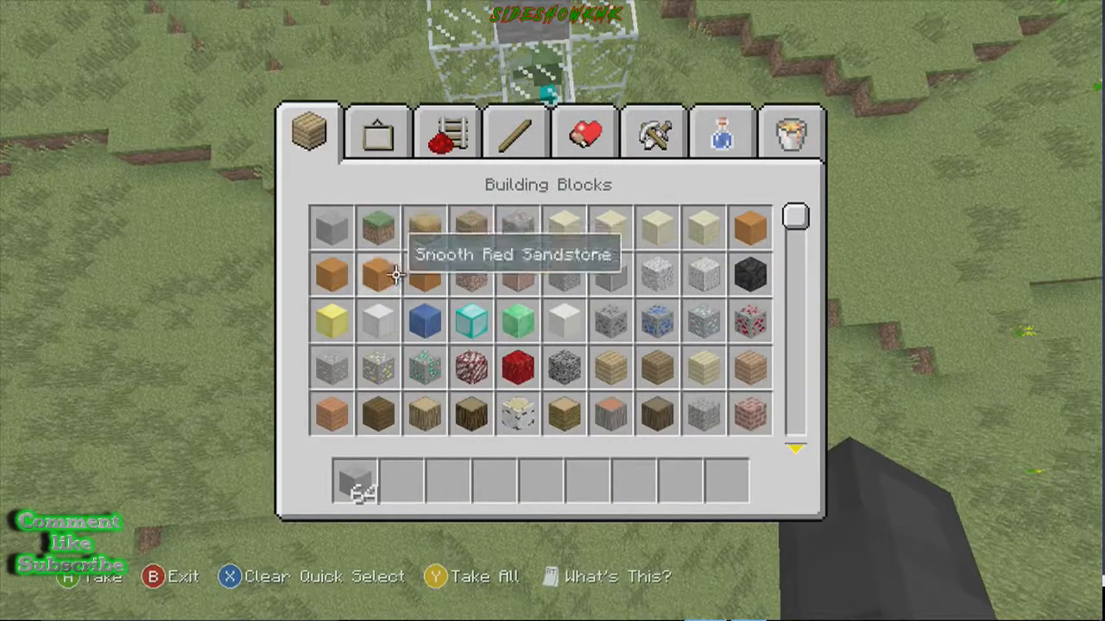
{"action": "left_click", "coordinate": [355, 481]}
{"action": "left_click", "coordinate": [725, 481]}
{"action": "key", "text": "Escape"}
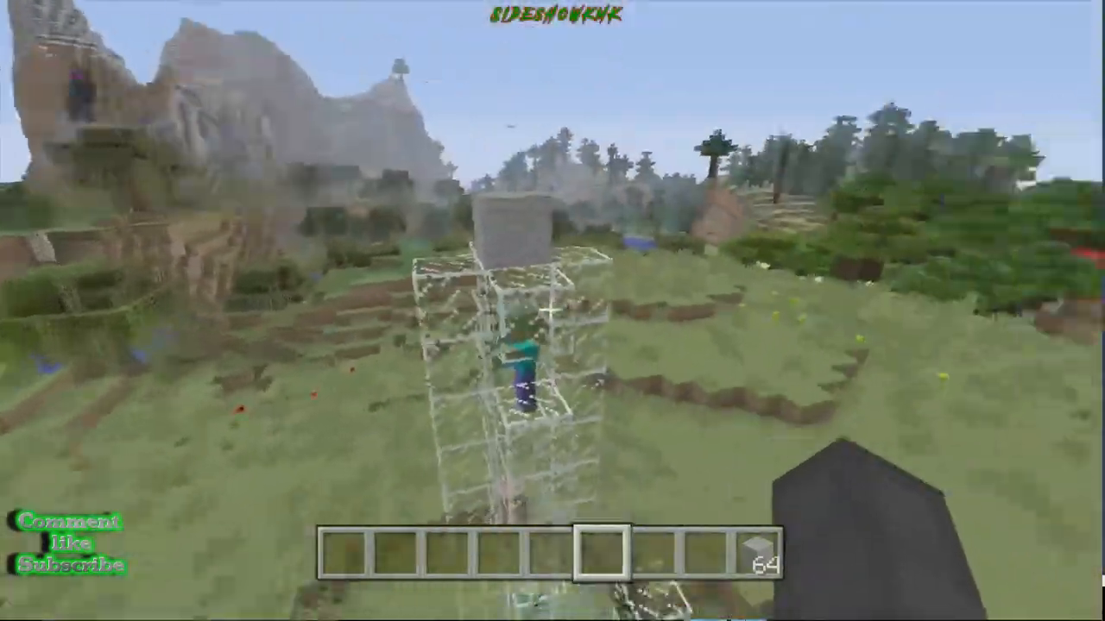
Look through the creative inventory categories from Decorations to Brewing and back to Building Blocks
{"action": "key", "text": "e"}
{"action": "key", "text": "Tab"}
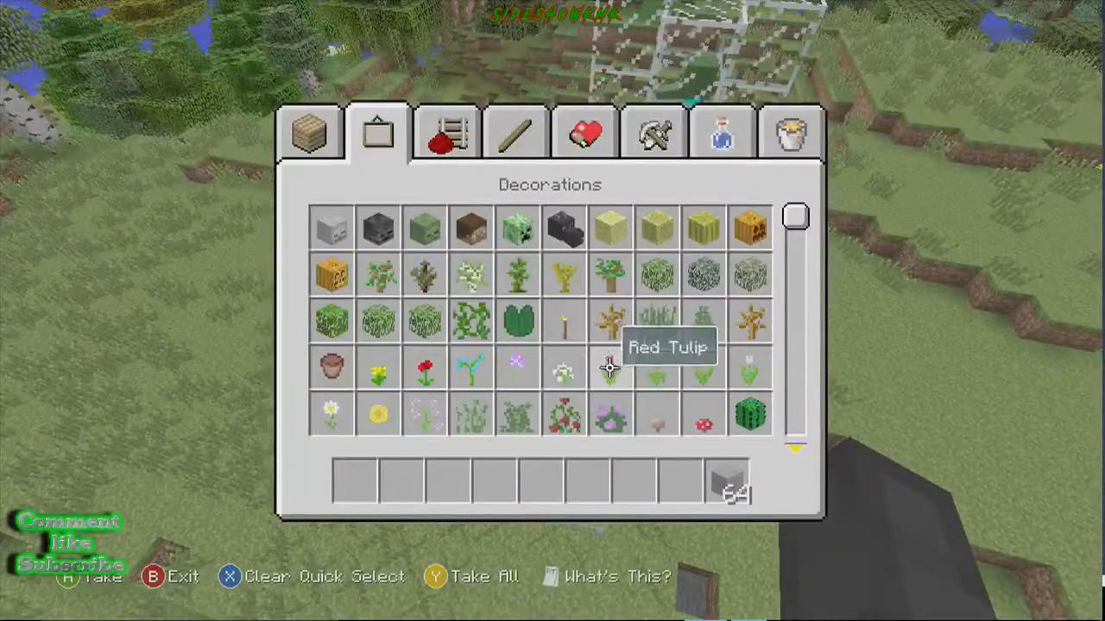
{"action": "key", "text": "Tab"}
{"action": "key", "text": "Tab"}
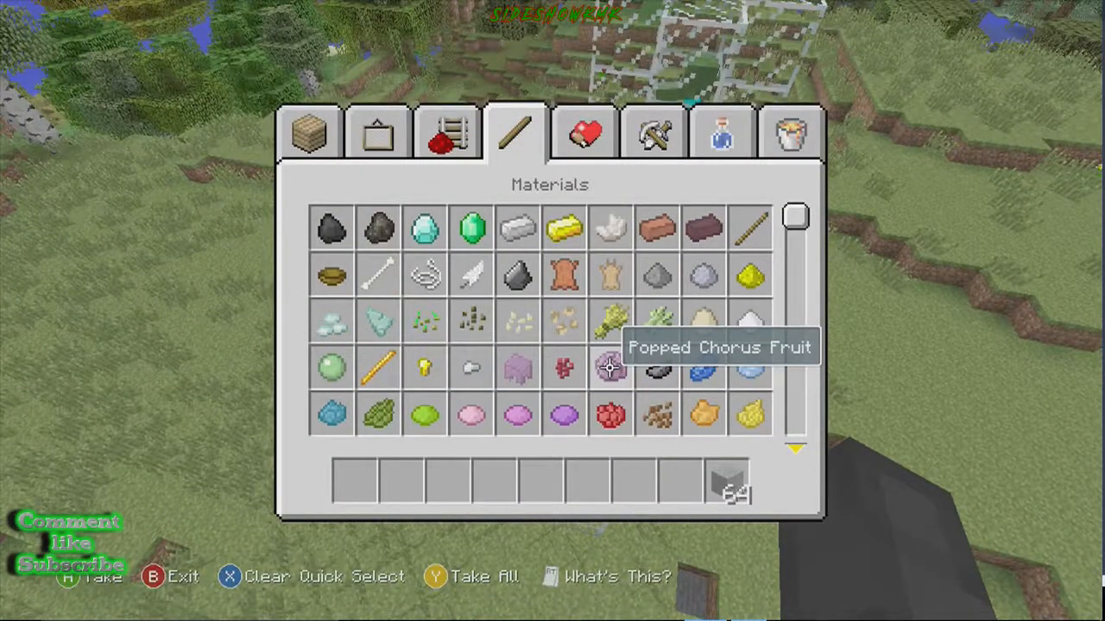
{"action": "key", "text": "Tab"}
{"action": "key", "text": "Tab"}
{"action": "key", "text": "Tab"}
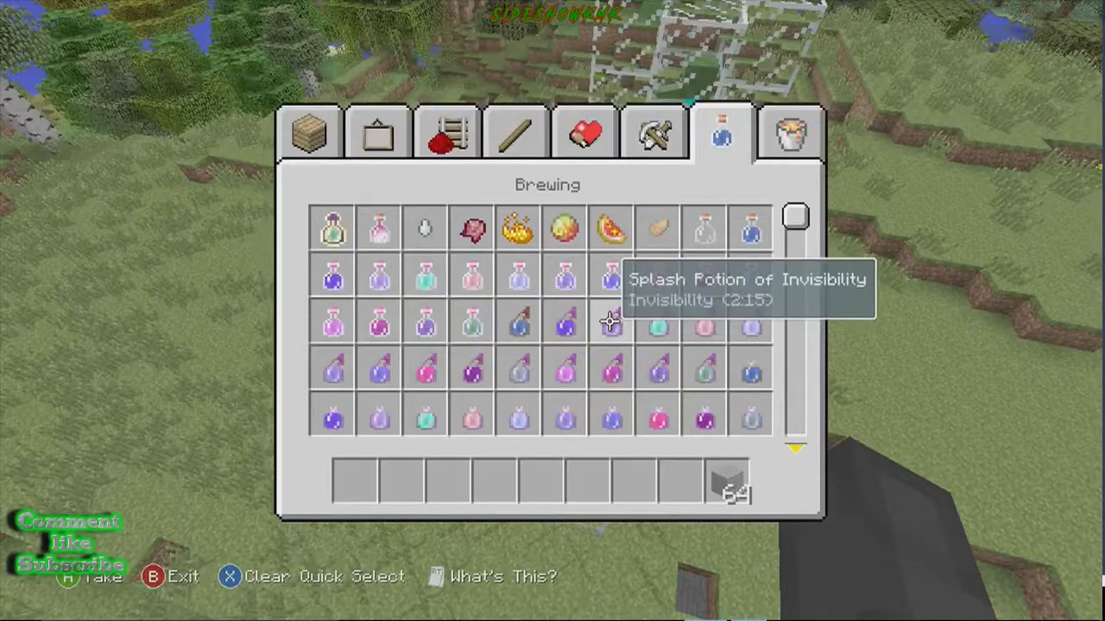
{"action": "key", "text": "Tab"}
{"action": "key", "text": "Tab"}
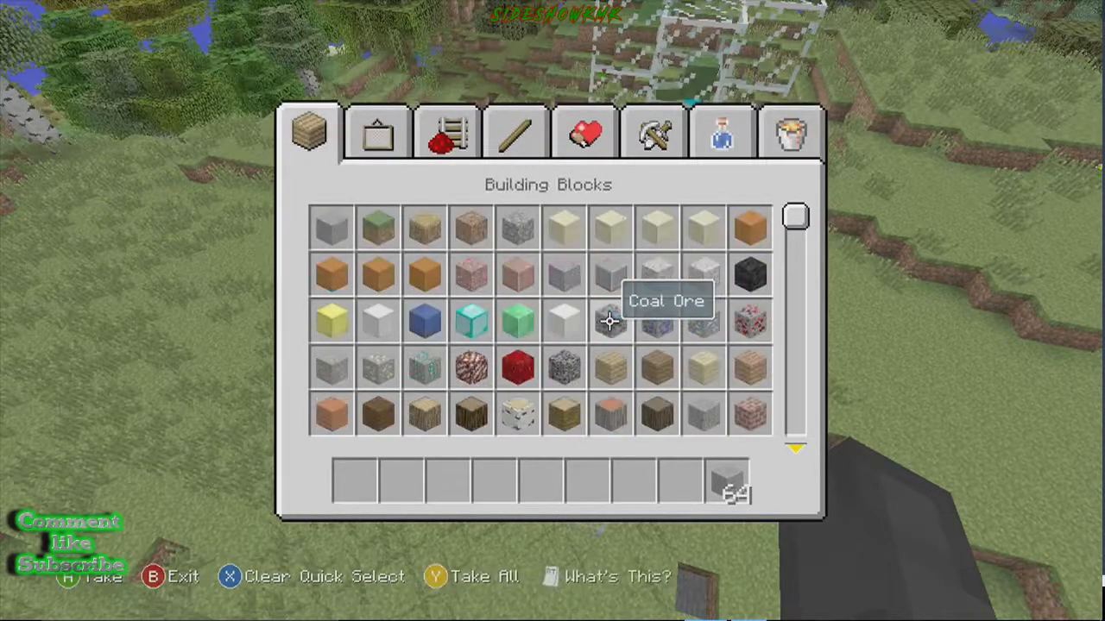
Add a diamond helmet, chestplate, leggings, boots and sword plus a stack of 64 empty maps to the quick-select bar
{"action": "key", "text": "Tab"}
{"action": "key", "text": "Tab"}
{"action": "key", "text": "shift+Tab"}
{"action": "key", "text": "Tab"}
{"action": "key", "text": "Tab"}
{"action": "key", "text": "Tab"}
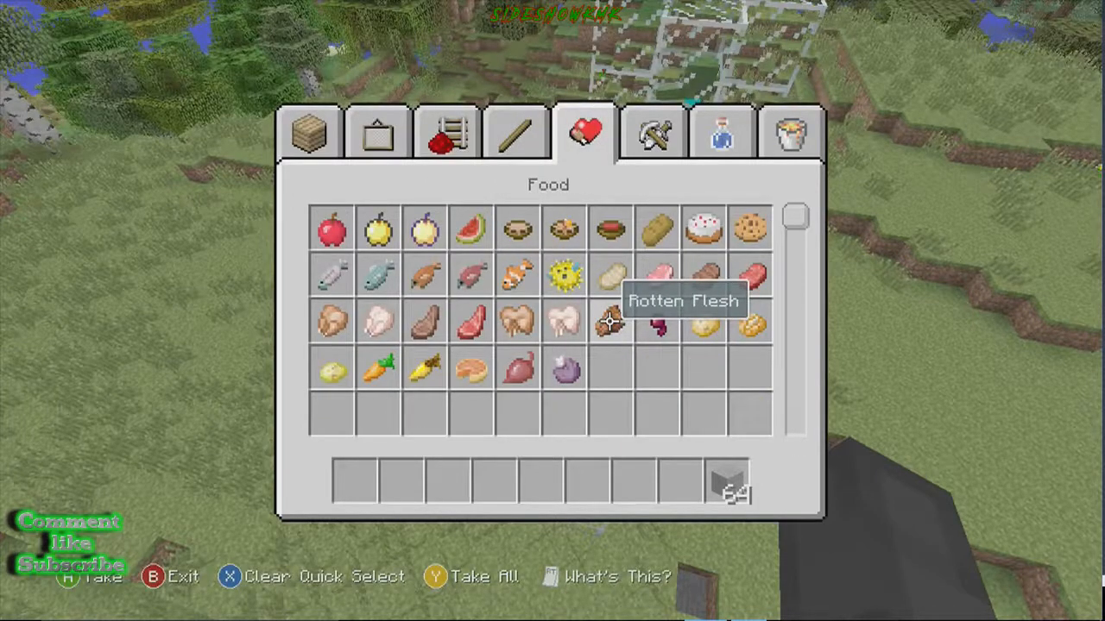
{"action": "key", "text": "Tab"}
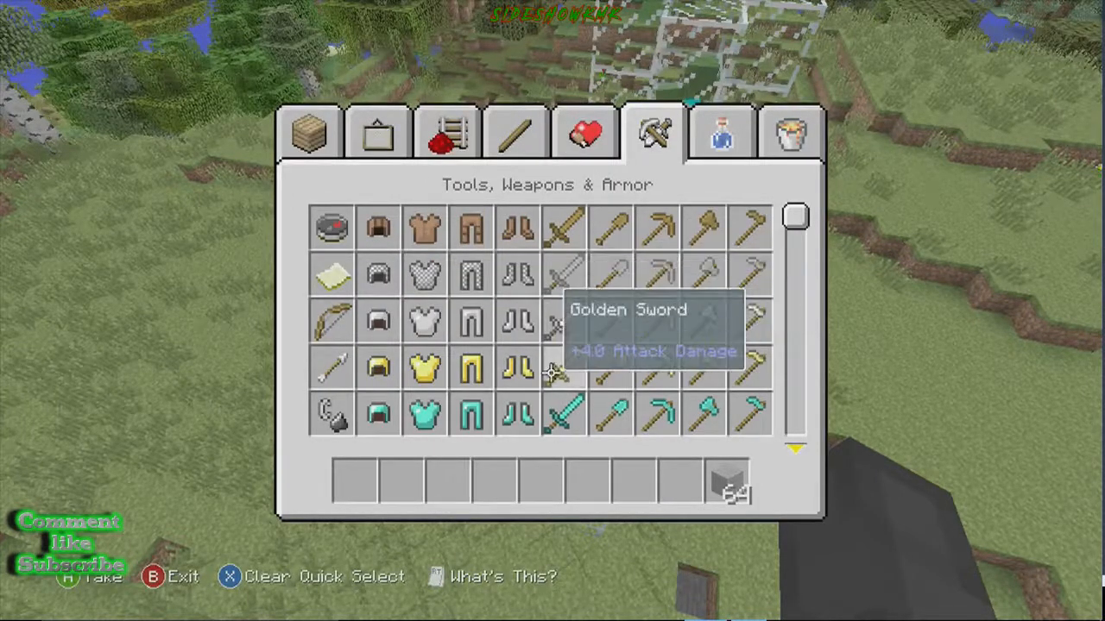
{"action": "left_click", "coordinate": [377, 414]}
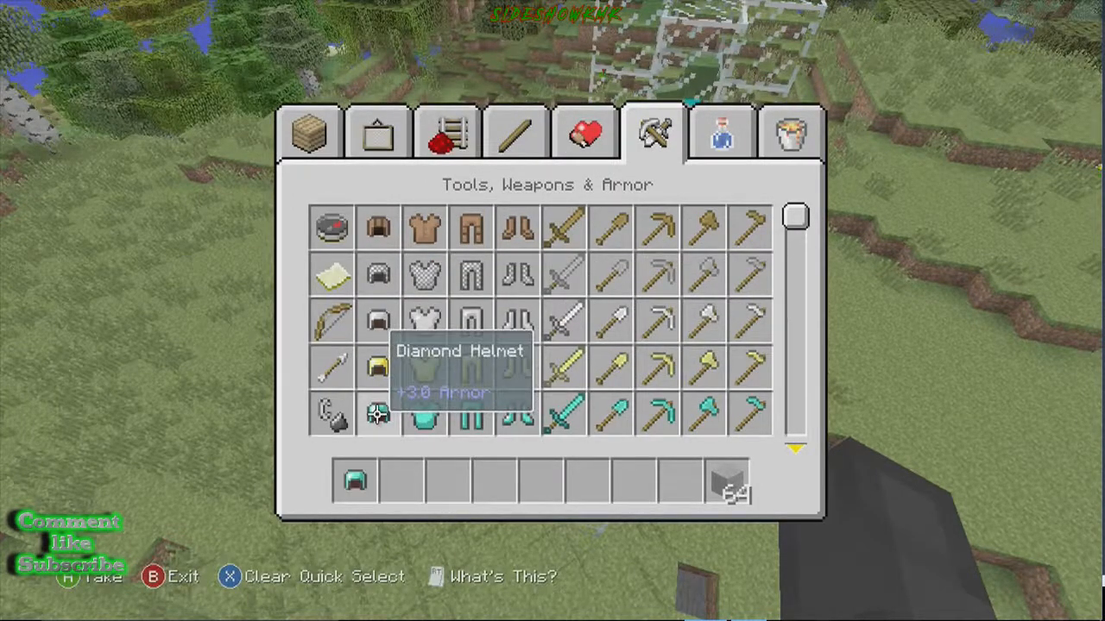
{"action": "left_click", "coordinate": [424, 415]}
{"action": "left_click", "coordinate": [471, 415]}
{"action": "left_click", "coordinate": [518, 414]}
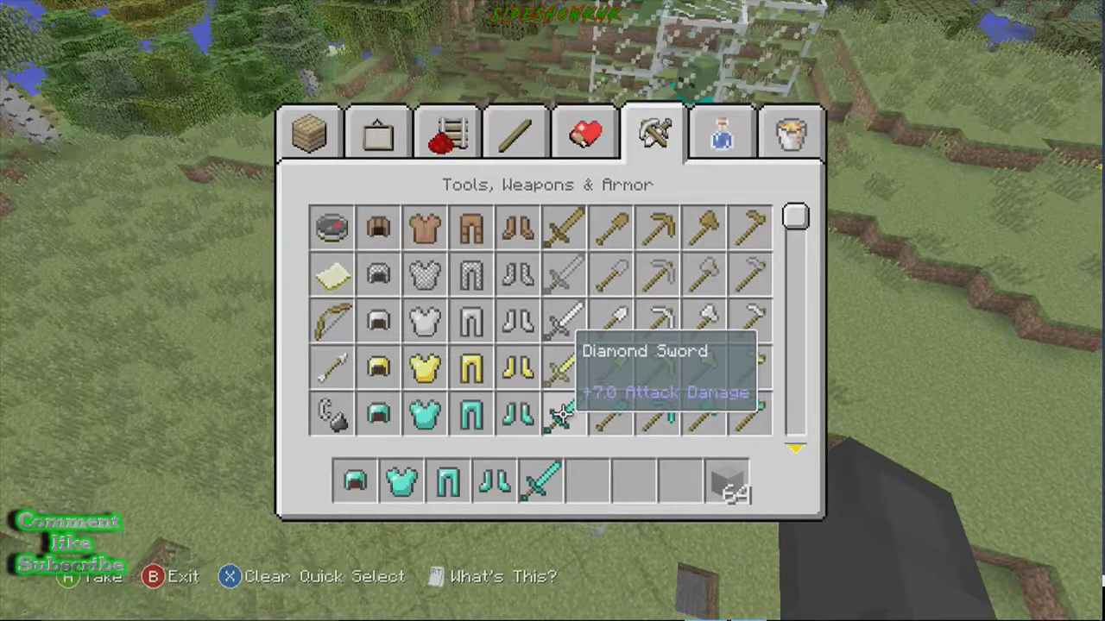
{"action": "left_click", "coordinate": [331, 274]}
{"action": "key", "text": "Escape"}
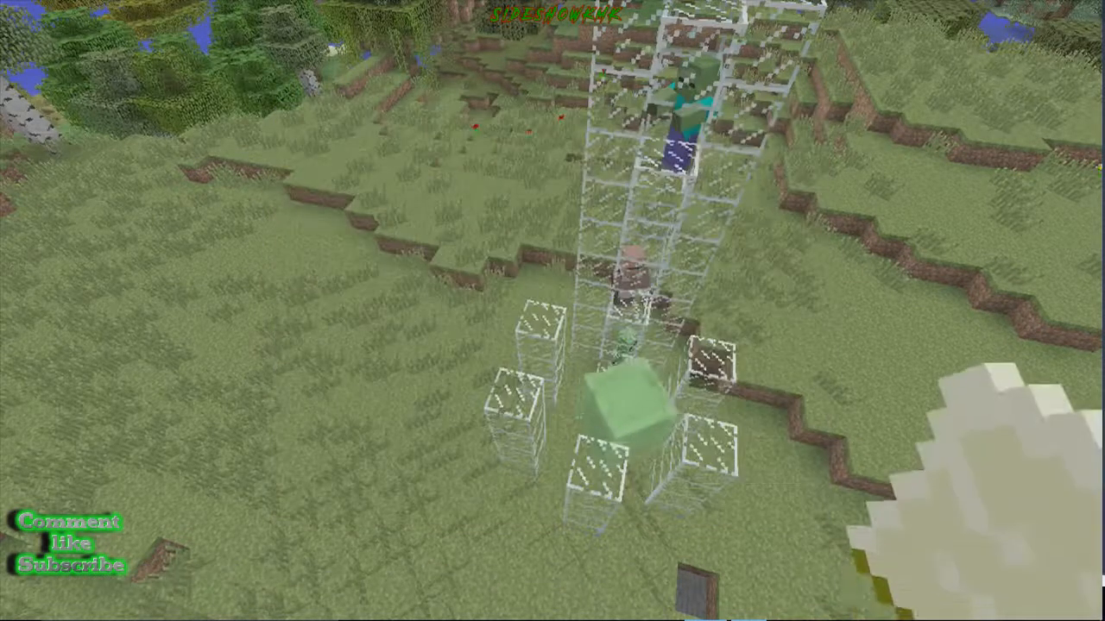
Create a map from the empty map stack and fly around the tower's surroundings with it to chart the terrain
{"action": "right_click", "coordinate": [550, 310]}
{"action": "scroll", "coordinate": [551, 310], "scroll_direction": "down", "scroll_amount": 1}
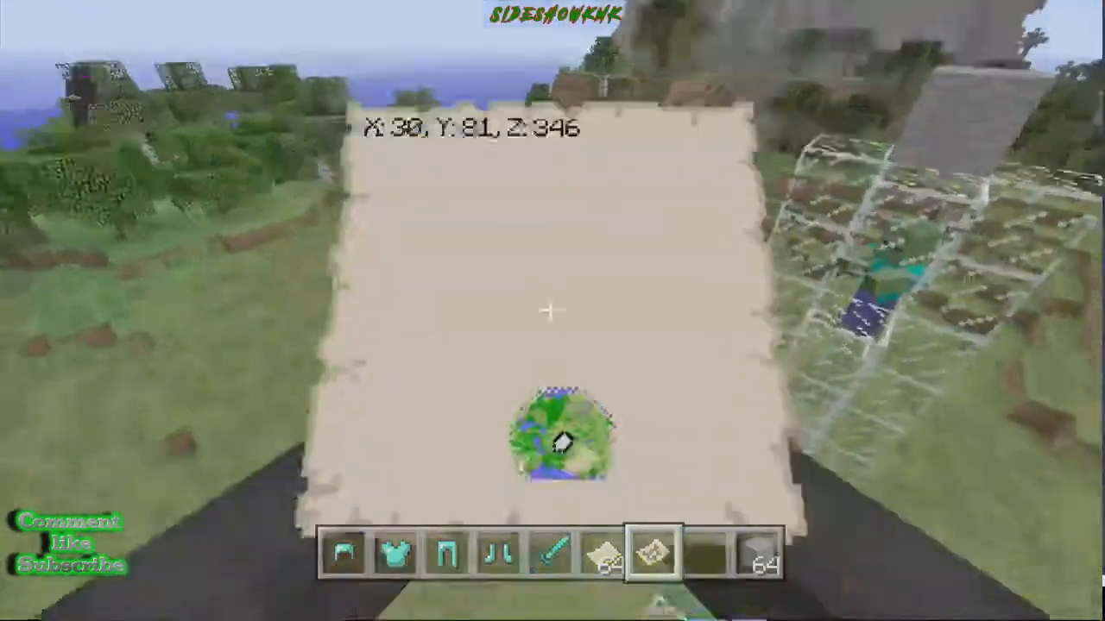
{"action": "key", "text": "w"}
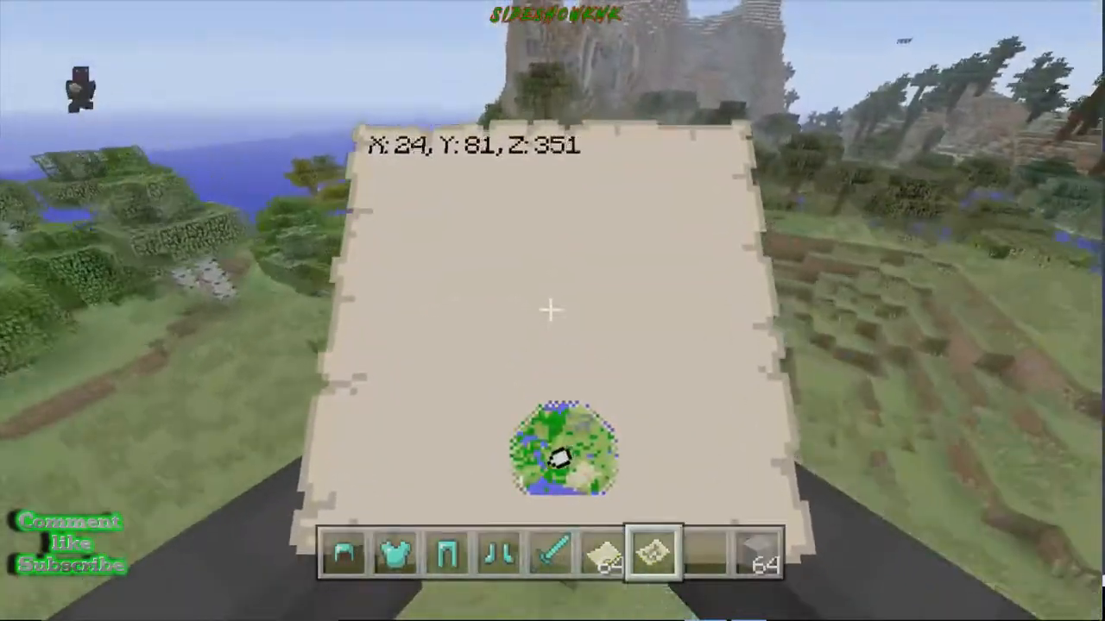
{"action": "key", "text": "w"}
{"action": "key", "text": "space"}
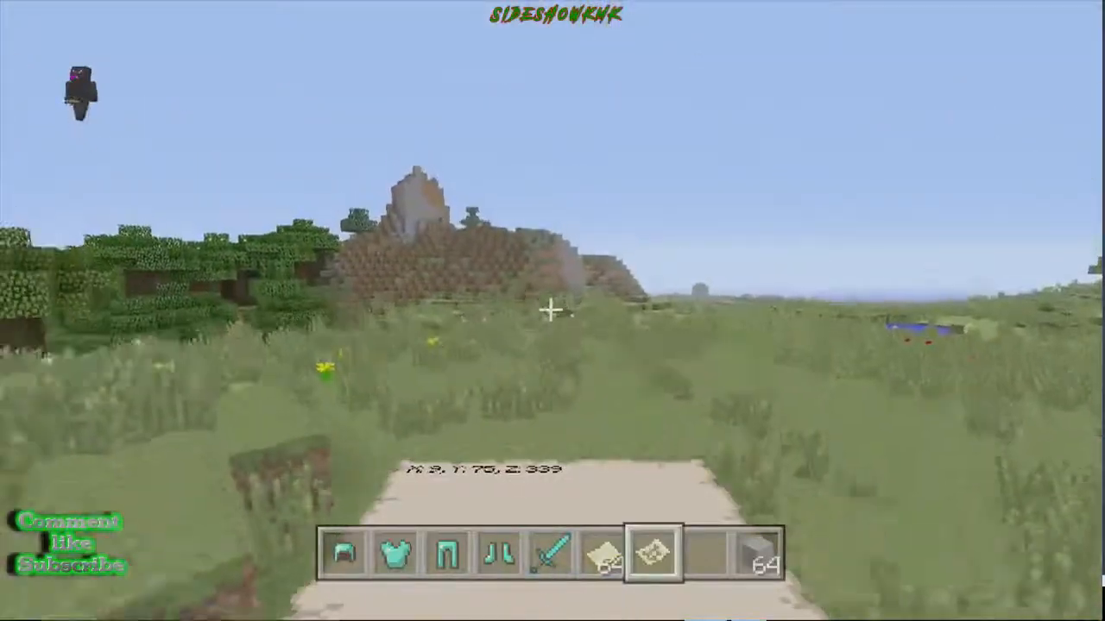
{"action": "key", "text": "w"}
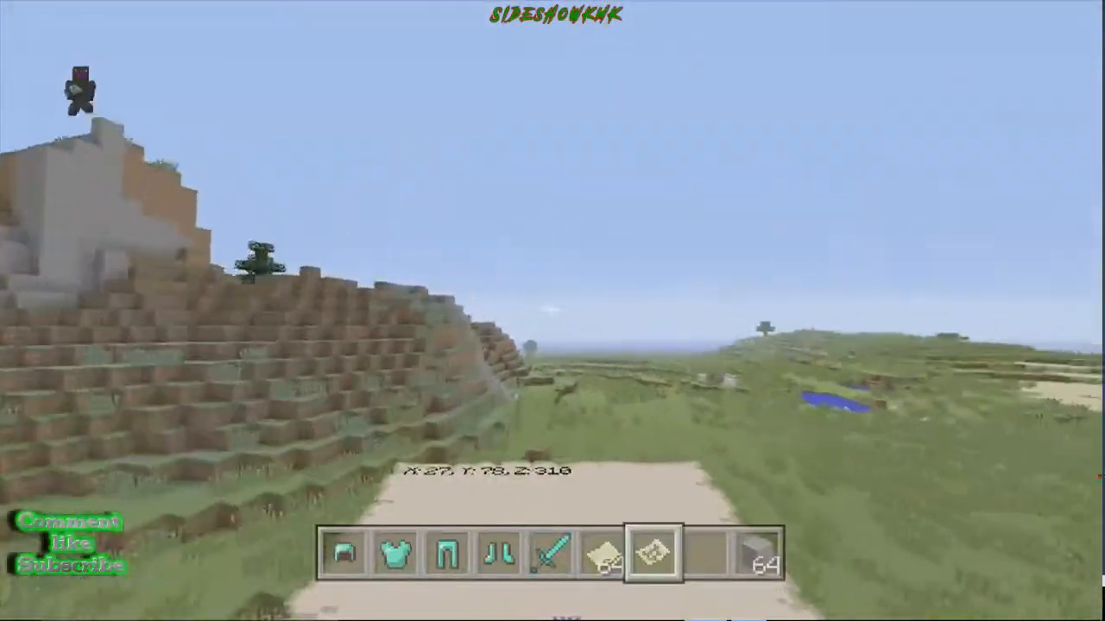
{"action": "key", "text": "w"}
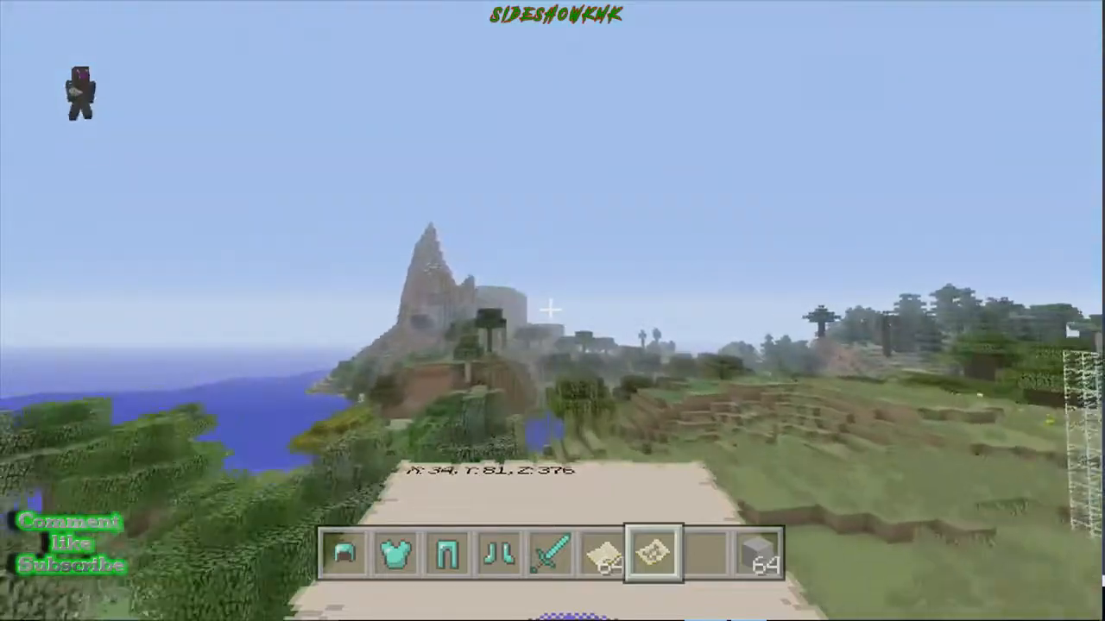
{"action": "key", "text": "w"}
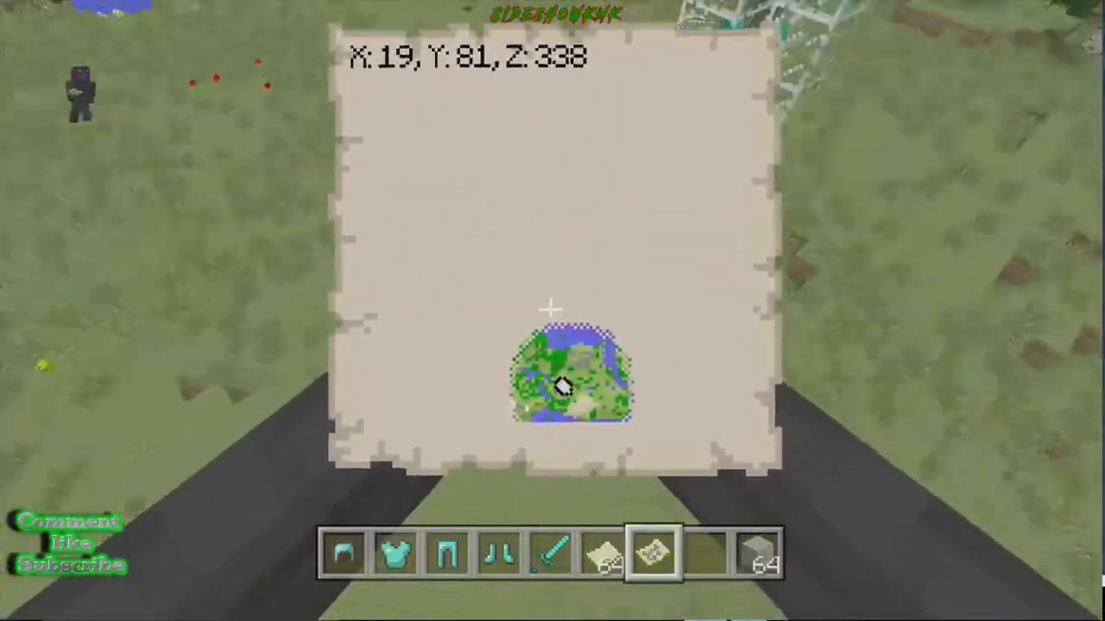
Put the map away and fly around the glass tower and columns to inspect the spawned mobs
{"action": "scroll", "coordinate": [550, 309], "scroll_direction": "down", "scroll_amount": 1}
{"action": "key", "text": "w"}
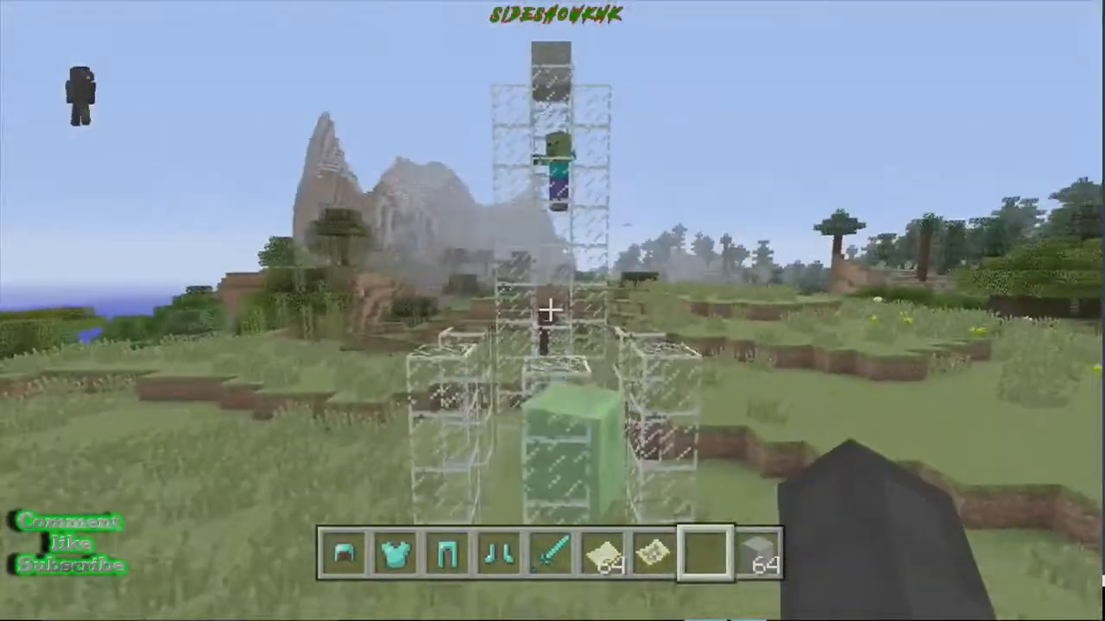
{"action": "key", "text": "w"}
{"action": "key", "text": "shift"}
{"action": "key", "text": "space"}
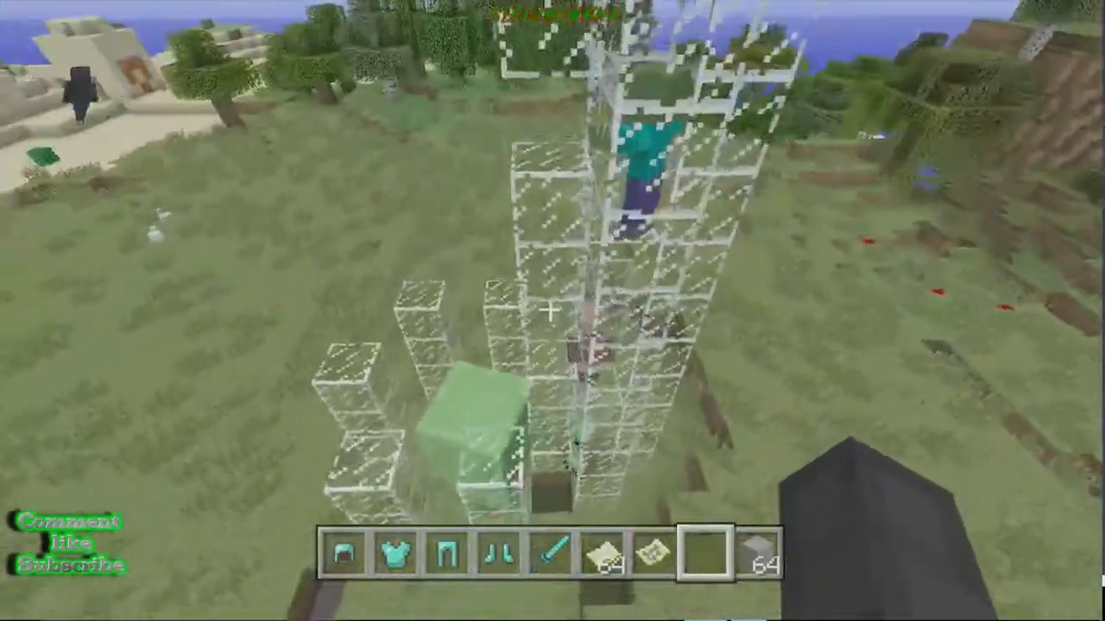
Fly above the glass tower and inspect its stone top and surrounding mob enclosures from overhead
{"action": "key", "text": "space"}
{"action": "key", "text": "w"}
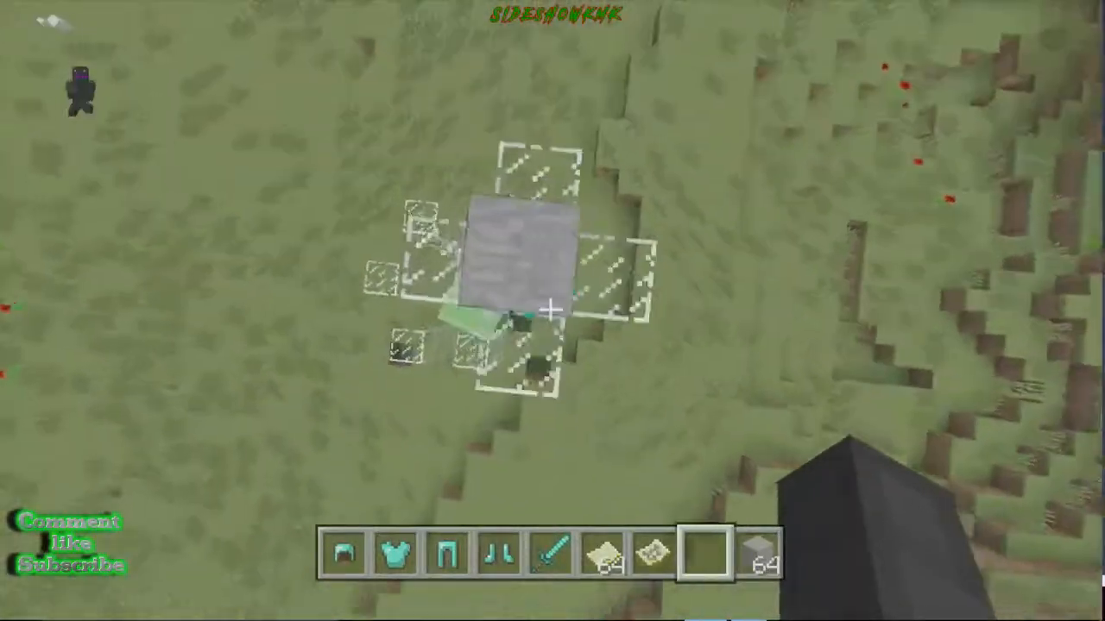
{"action": "key", "text": "shift"}
{"action": "key", "text": "space"}
{"action": "key", "text": "shift"}
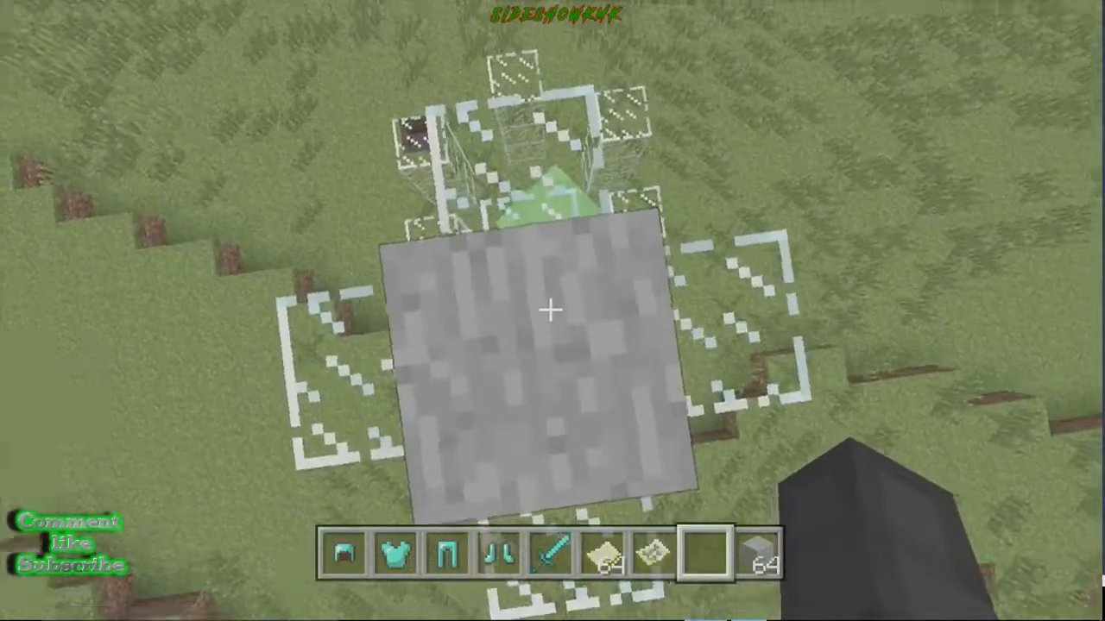
Exit the world to the main menu without saving
{"action": "key", "text": "Escape"}
{"action": "key", "text": "Up"}
{"action": "key", "text": "Return"}
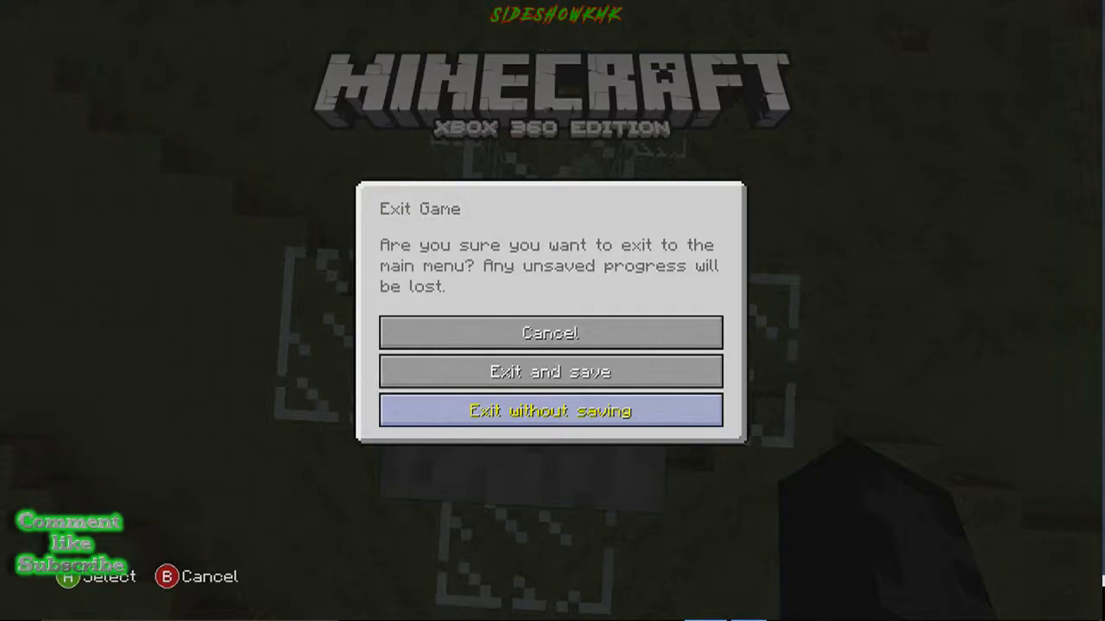
{"action": "key", "text": "Return"}
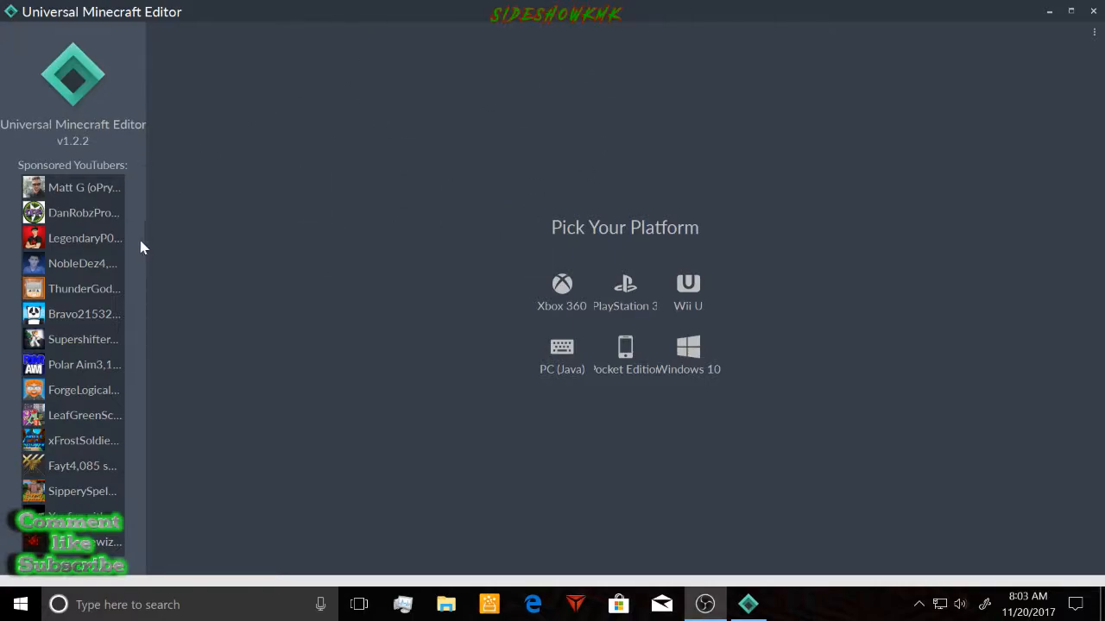
Switch to Universal Minecraft Editor and look through its list of sponsored YouTubers
{"action": "scroll", "coordinate": [77, 242], "scroll_direction": "down", "scroll_amount": 3}
{"action": "scroll", "coordinate": [95, 263], "scroll_direction": "up", "scroll_amount": 3}
{"action": "scroll", "coordinate": [85, 294], "scroll_direction": "down", "scroll_amount": 3}
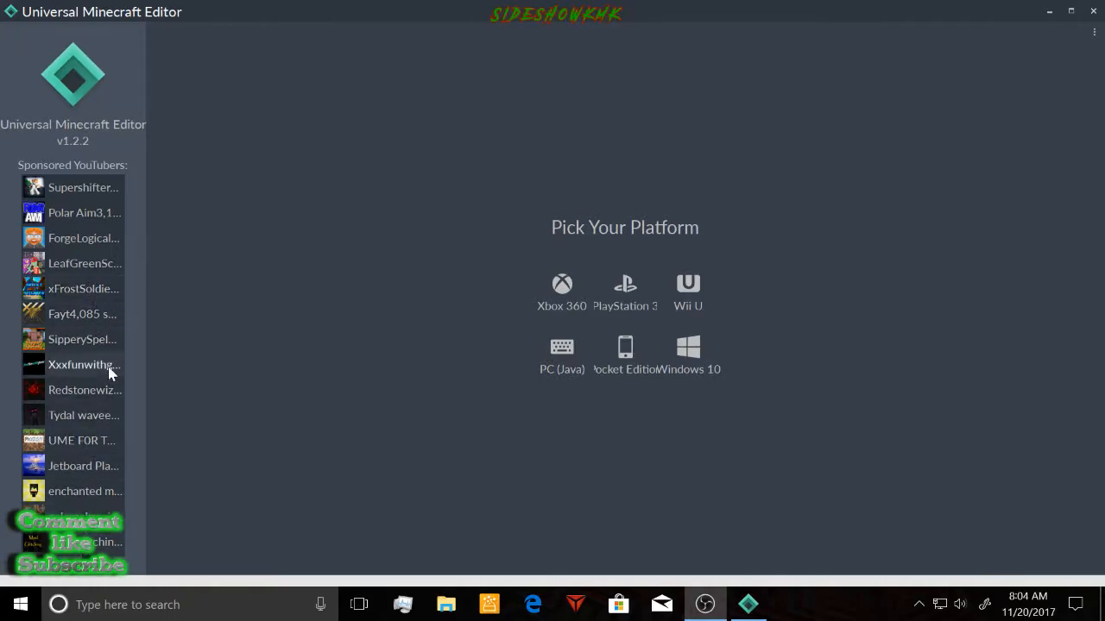
{"action": "scroll", "coordinate": [108, 365], "scroll_direction": "up", "scroll_amount": 3}
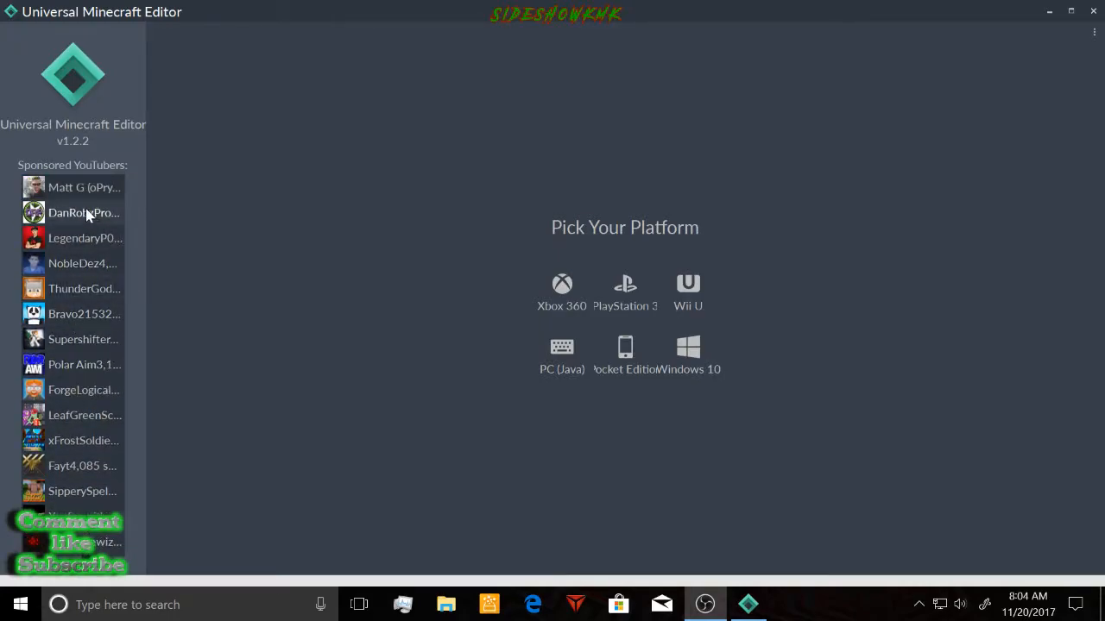
{"action": "scroll", "coordinate": [73, 345], "scroll_direction": "down", "scroll_amount": 3}
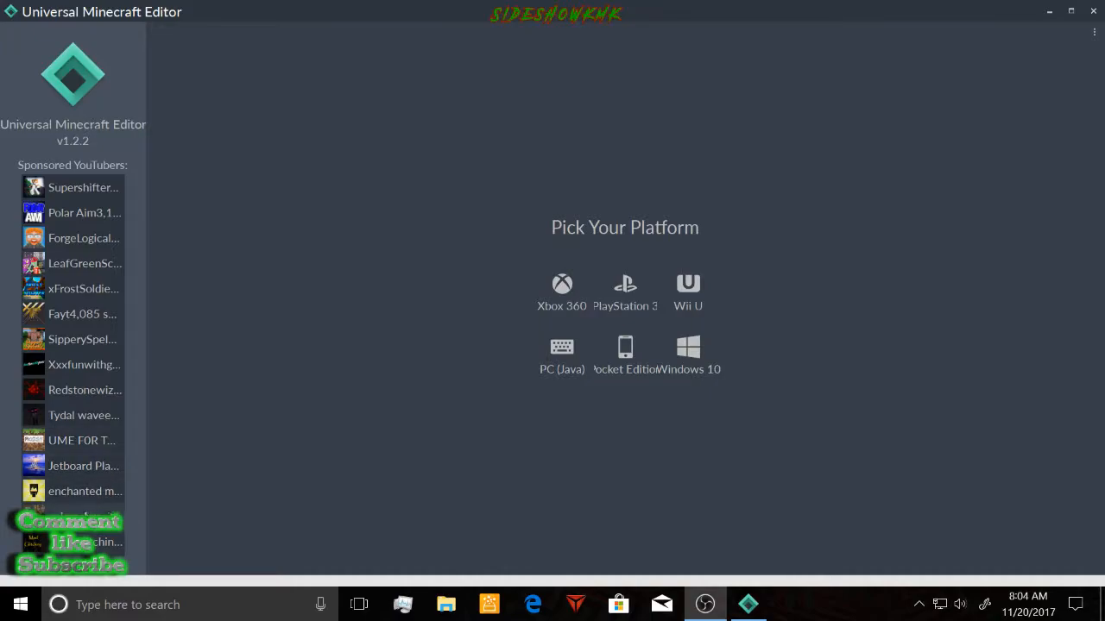
{"action": "scroll", "coordinate": [116, 432], "scroll_direction": "up", "scroll_amount": 3}
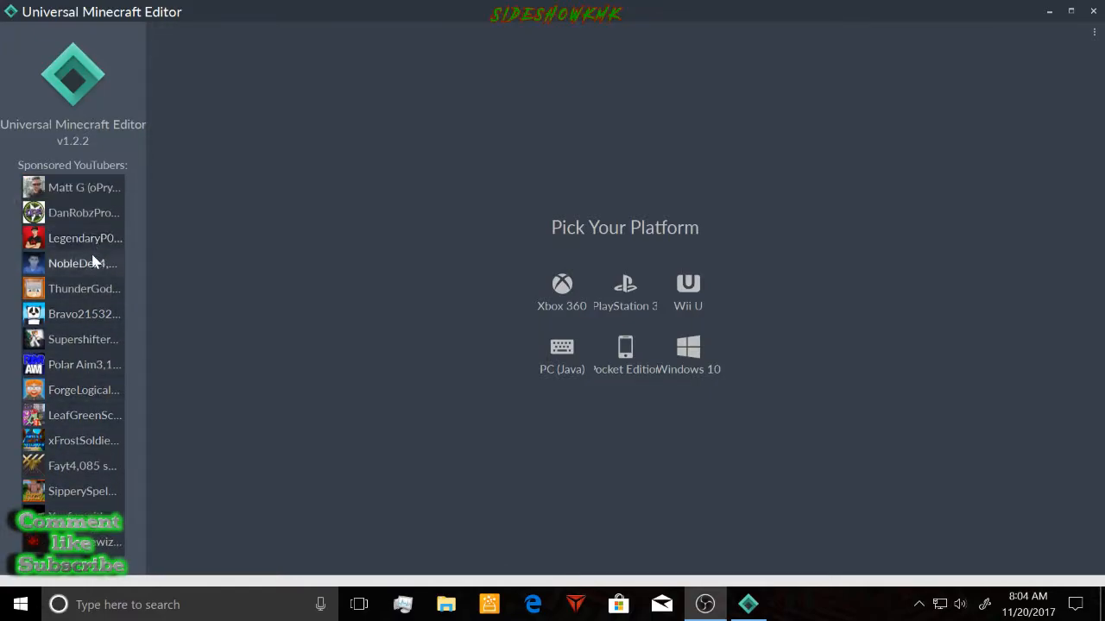
{"action": "scroll", "coordinate": [87, 253], "scroll_direction": "down", "scroll_amount": 3}
{"action": "scroll", "coordinate": [91, 255], "scroll_direction": "up", "scroll_amount": 3}
{"action": "left_click", "coordinate": [79, 192]}
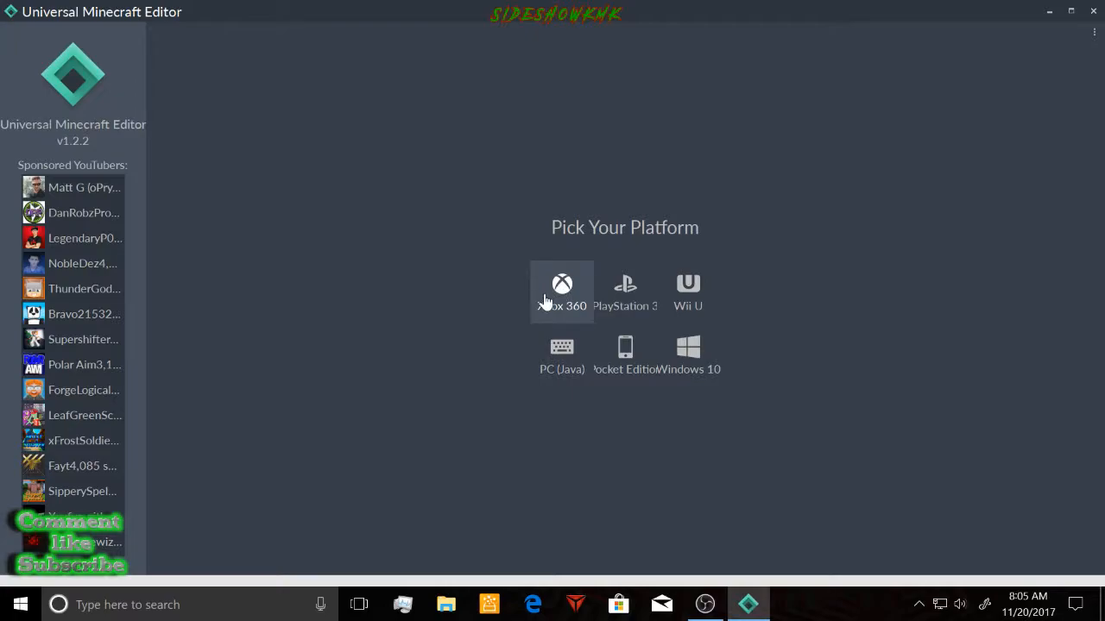
Choose Xbox 360 as the platform and look through the saved worlds to find the Editor world
{"action": "left_click", "coordinate": [572, 303]}
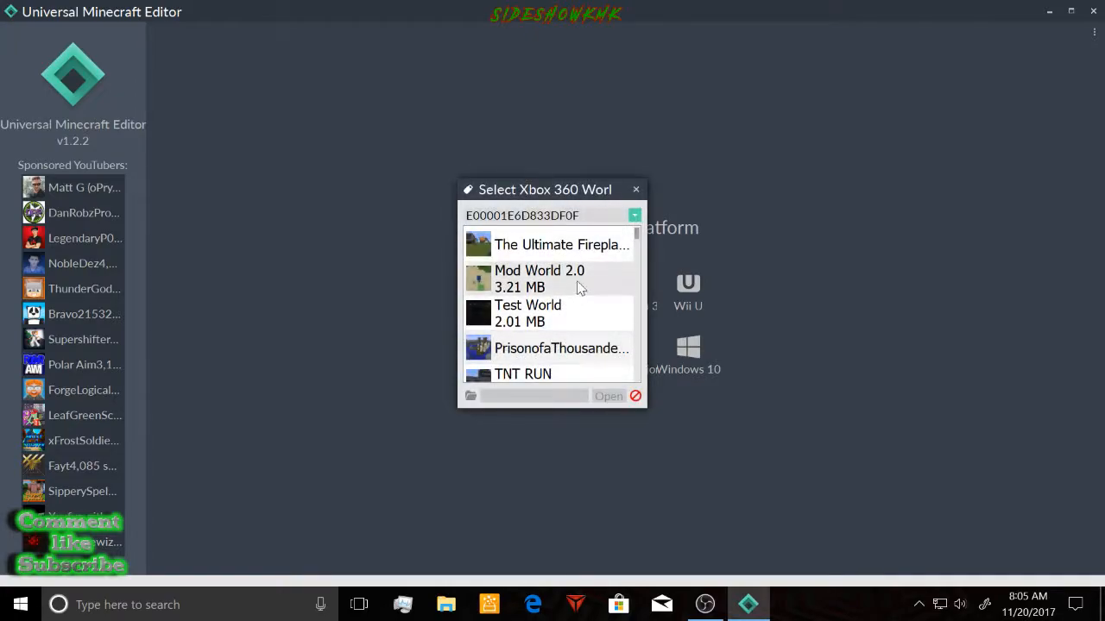
{"action": "scroll", "coordinate": [582, 278], "scroll_direction": "down", "scroll_amount": 15}
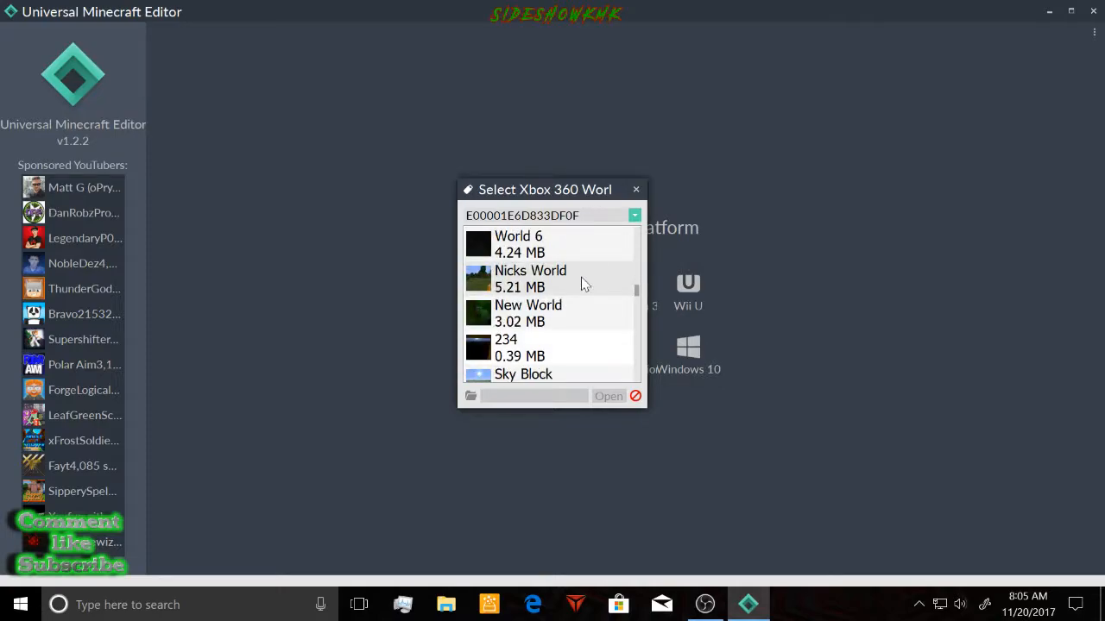
{"action": "scroll", "coordinate": [582, 280], "scroll_direction": "down", "scroll_amount": 12}
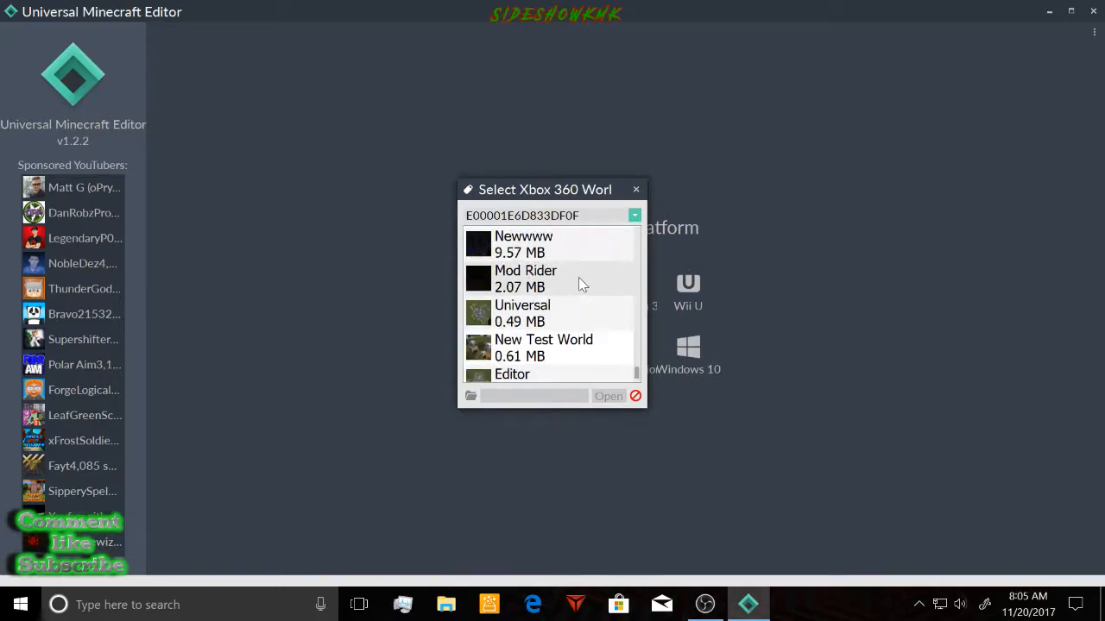
{"action": "scroll", "coordinate": [580, 281], "scroll_direction": "up", "scroll_amount": 10}
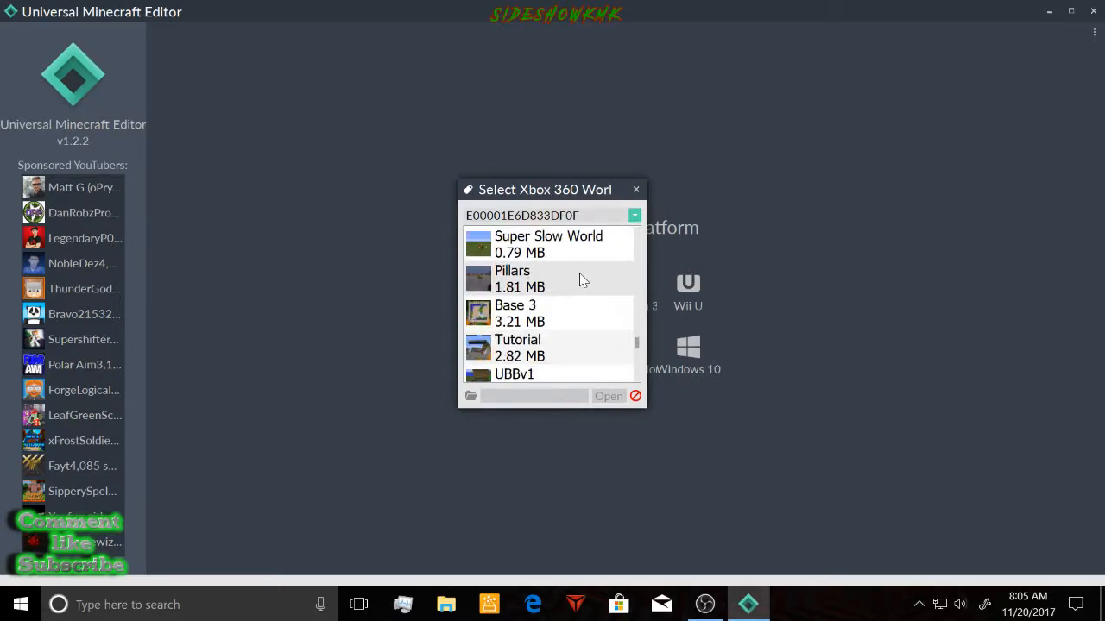
{"action": "scroll", "coordinate": [581, 280], "scroll_direction": "up", "scroll_amount": 10}
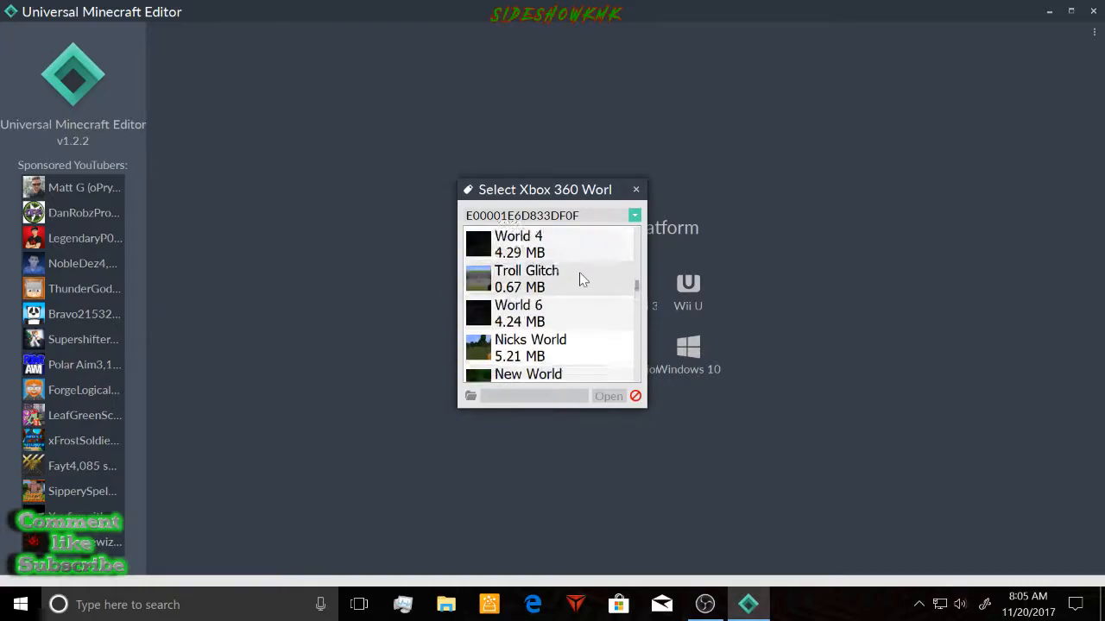
{"action": "scroll", "coordinate": [581, 280], "scroll_direction": "up", "scroll_amount": 8}
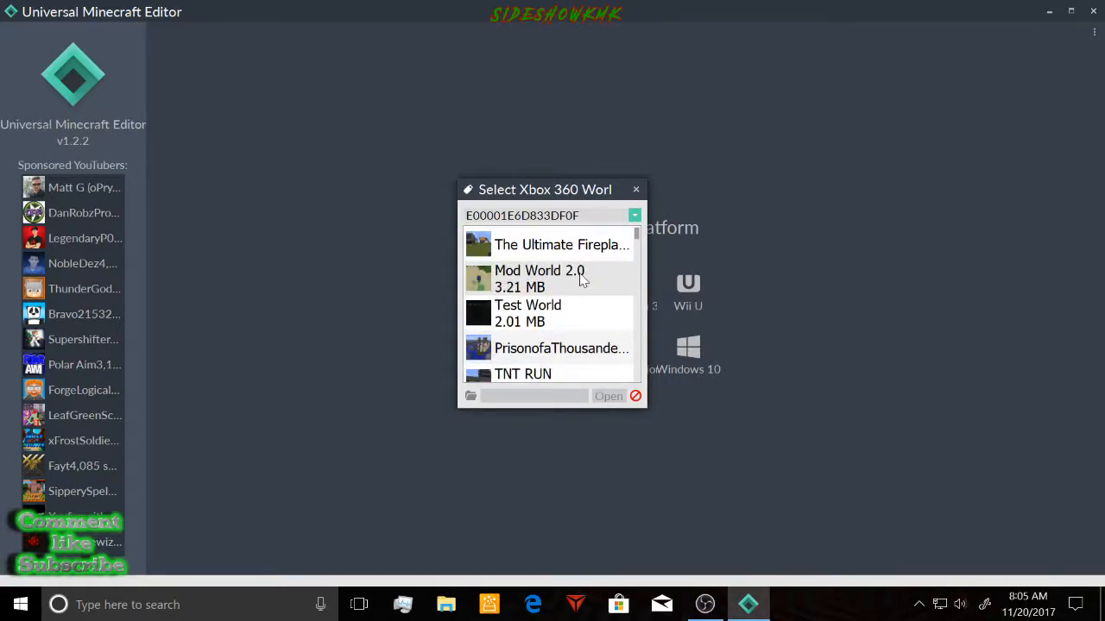
{"action": "scroll", "coordinate": [582, 280], "scroll_direction": "down", "scroll_amount": 11}
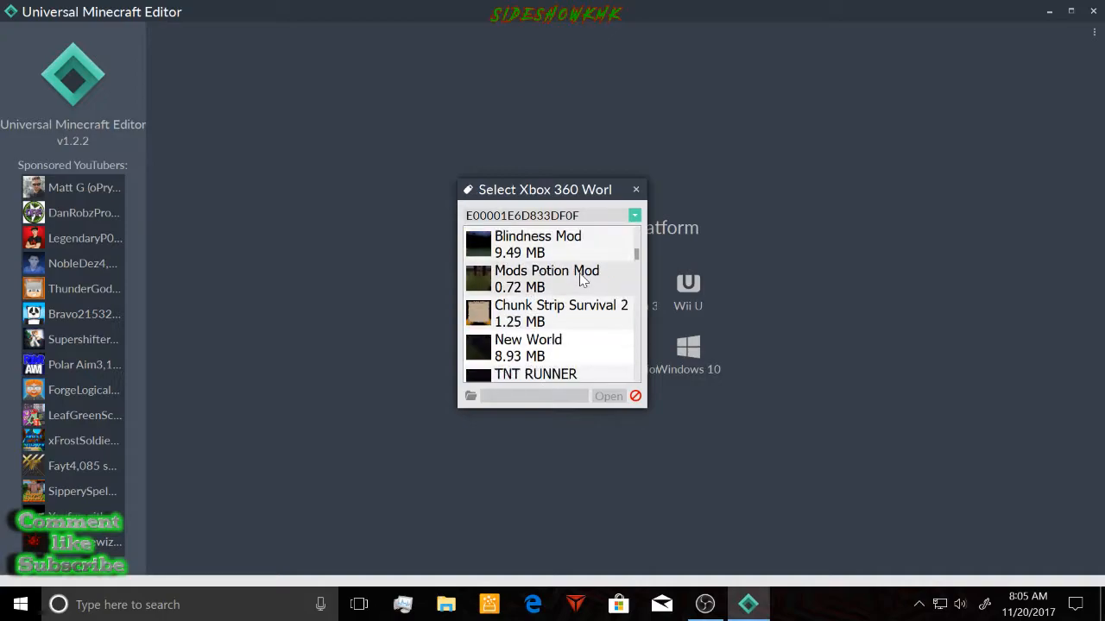
{"action": "scroll", "coordinate": [581, 278], "scroll_direction": "down", "scroll_amount": 12}
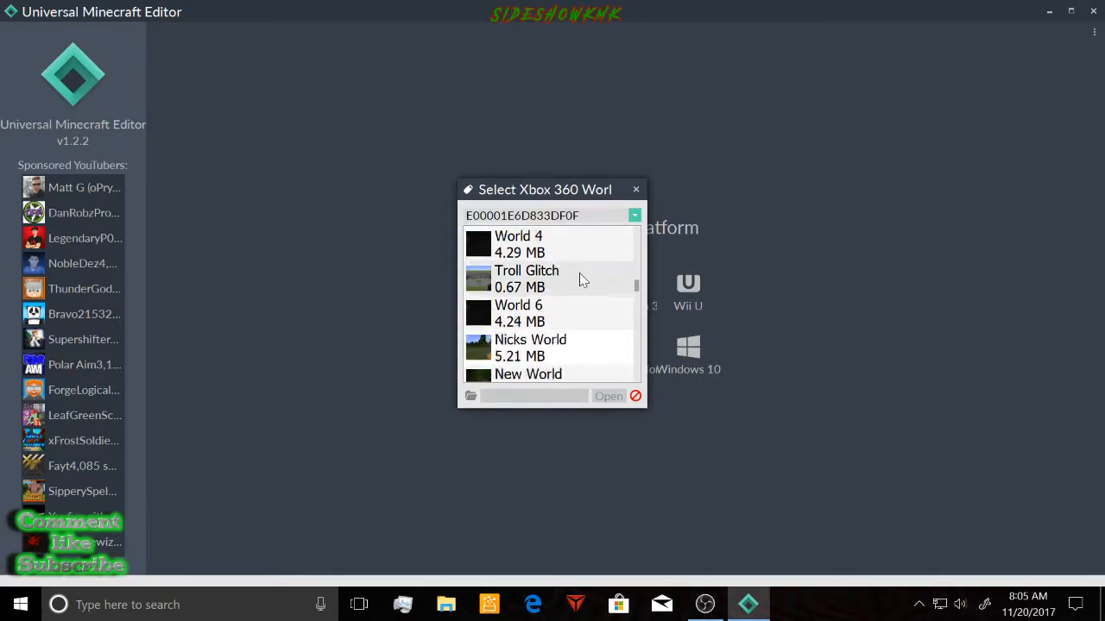
{"action": "scroll", "coordinate": [581, 279], "scroll_direction": "down", "scroll_amount": 12}
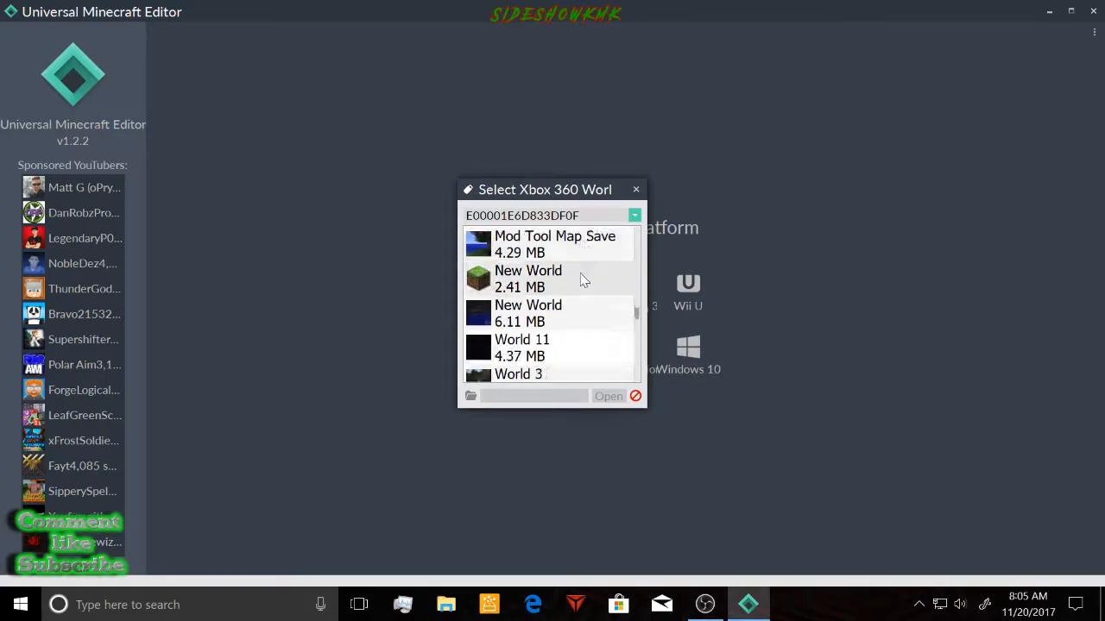
{"action": "scroll", "coordinate": [582, 280], "scroll_direction": "down", "scroll_amount": 6}
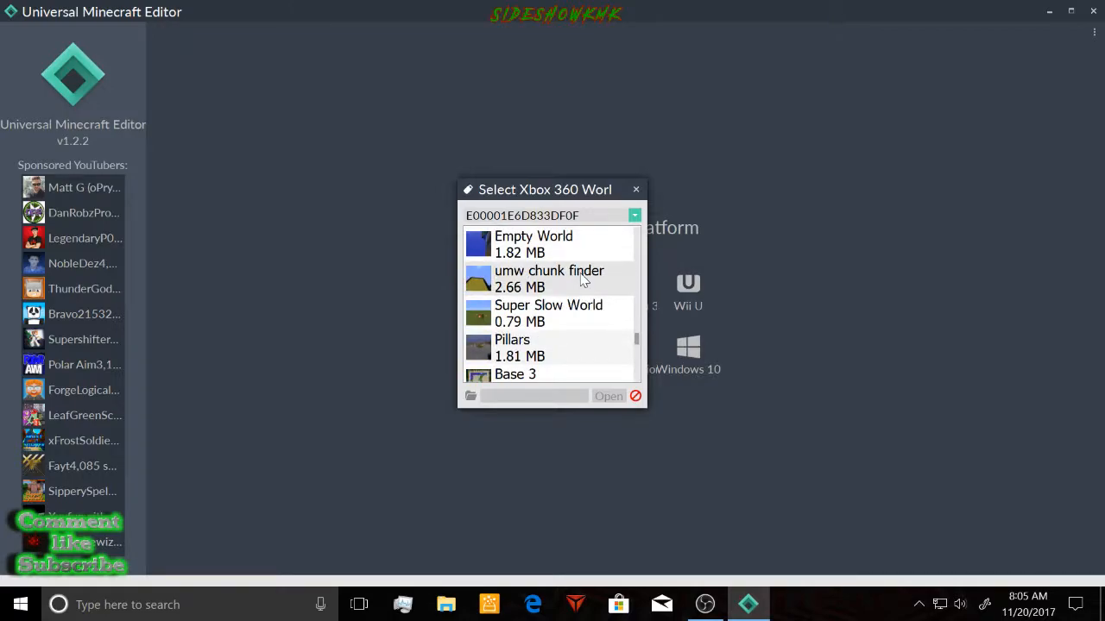
{"action": "scroll", "coordinate": [582, 278], "scroll_direction": "down", "scroll_amount": 8}
{"action": "scroll", "coordinate": [582, 280], "scroll_direction": "down", "scroll_amount": 8}
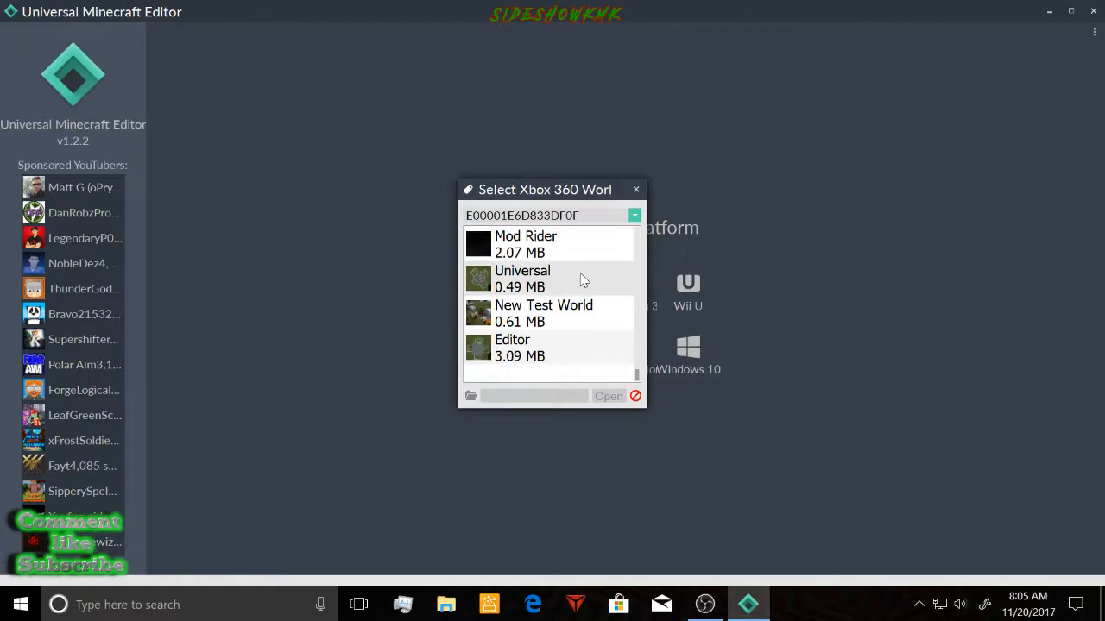
Check the savegame options for the Editor world and open it for editing
{"action": "left_click", "coordinate": [515, 351]}
{"action": "right_click", "coordinate": [522, 343]}
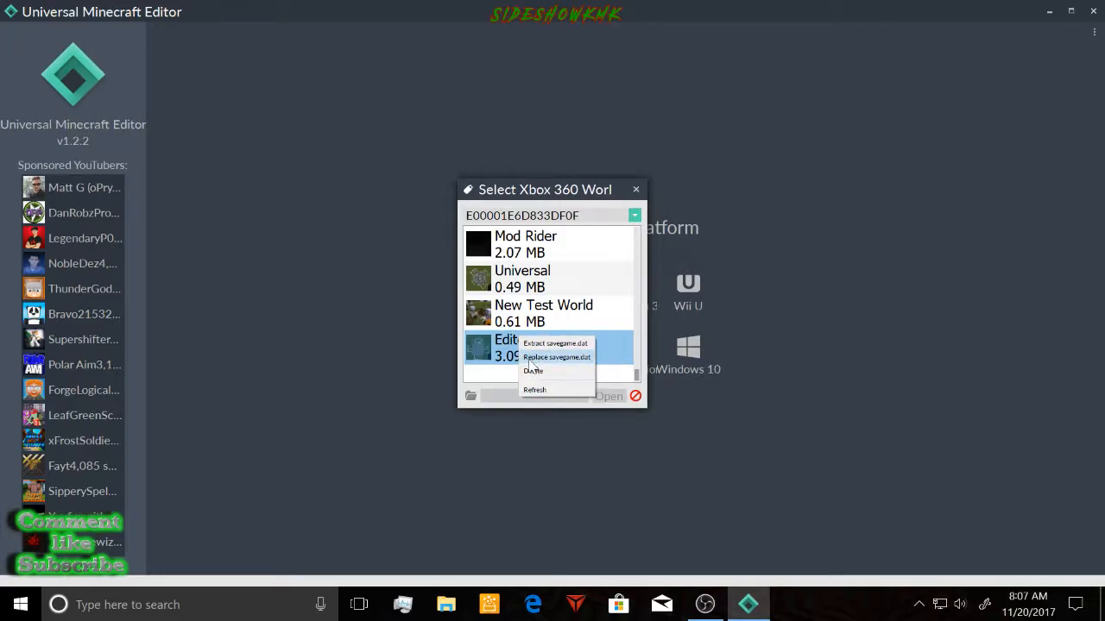
{"action": "left_click", "coordinate": [399, 359]}
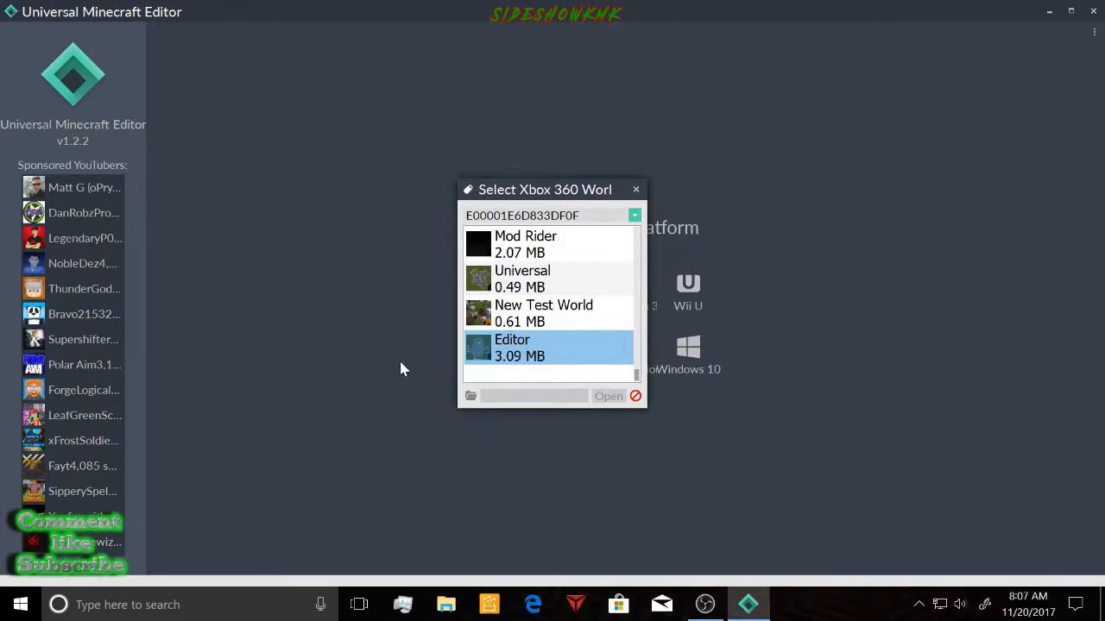
{"action": "double_click", "coordinate": [524, 356]}
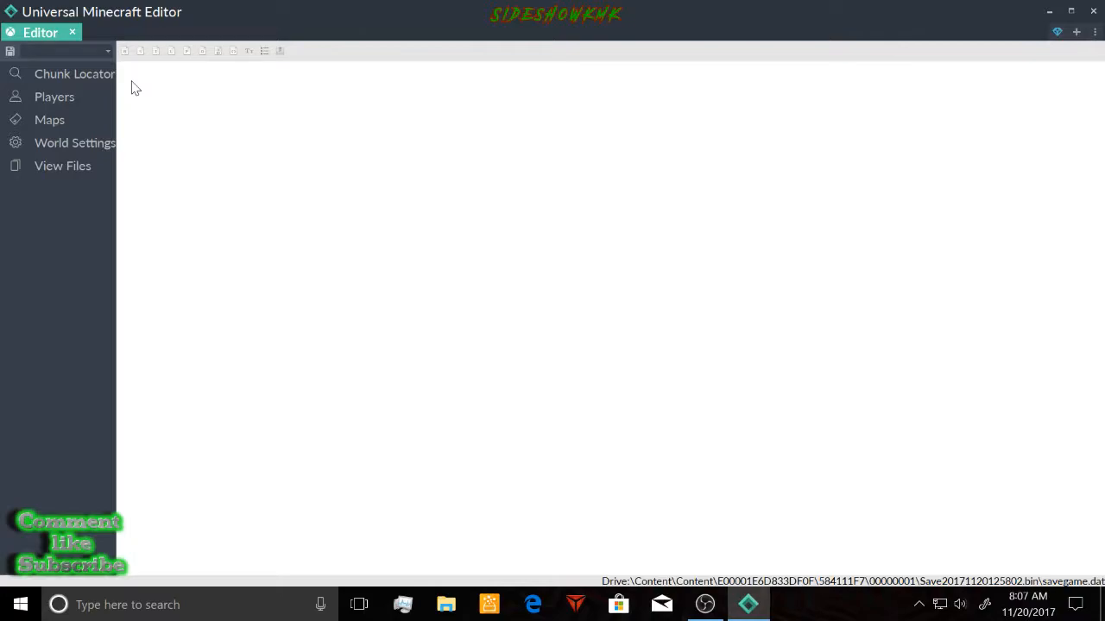
View the world's file list, collapse it again and open the Chunk Locator
{"action": "left_click", "coordinate": [74, 165]}
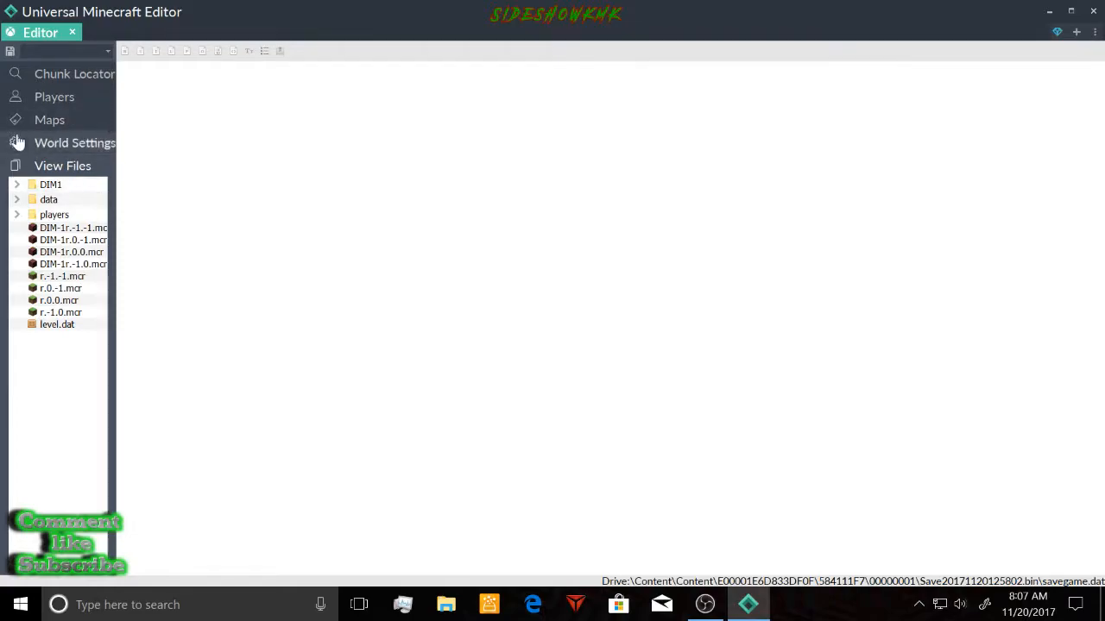
{"action": "left_click", "coordinate": [38, 168]}
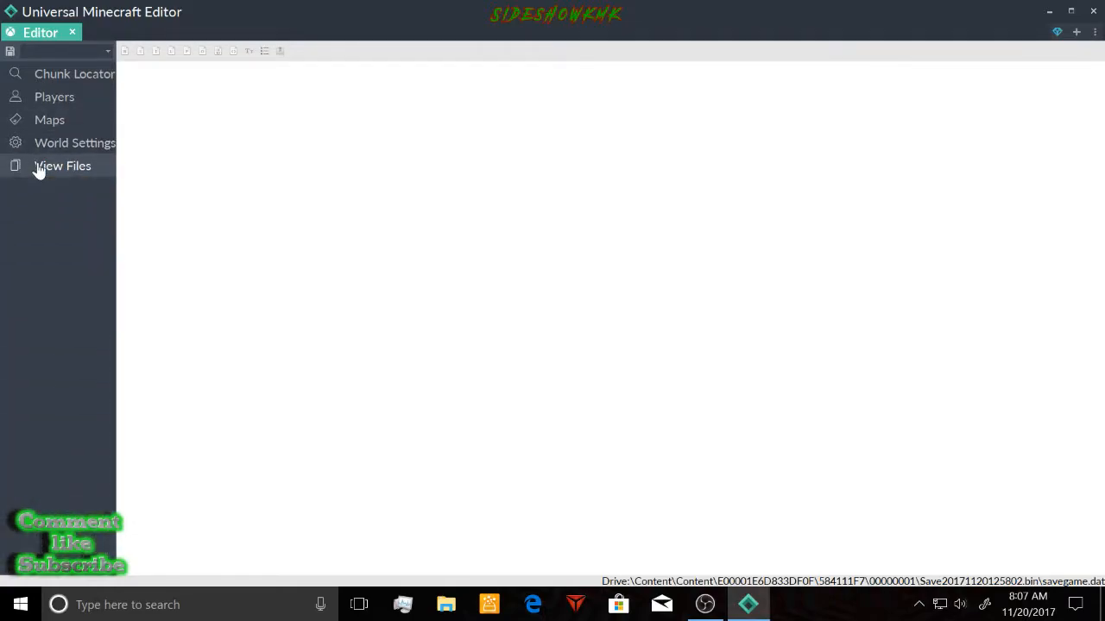
{"action": "left_click", "coordinate": [22, 77]}
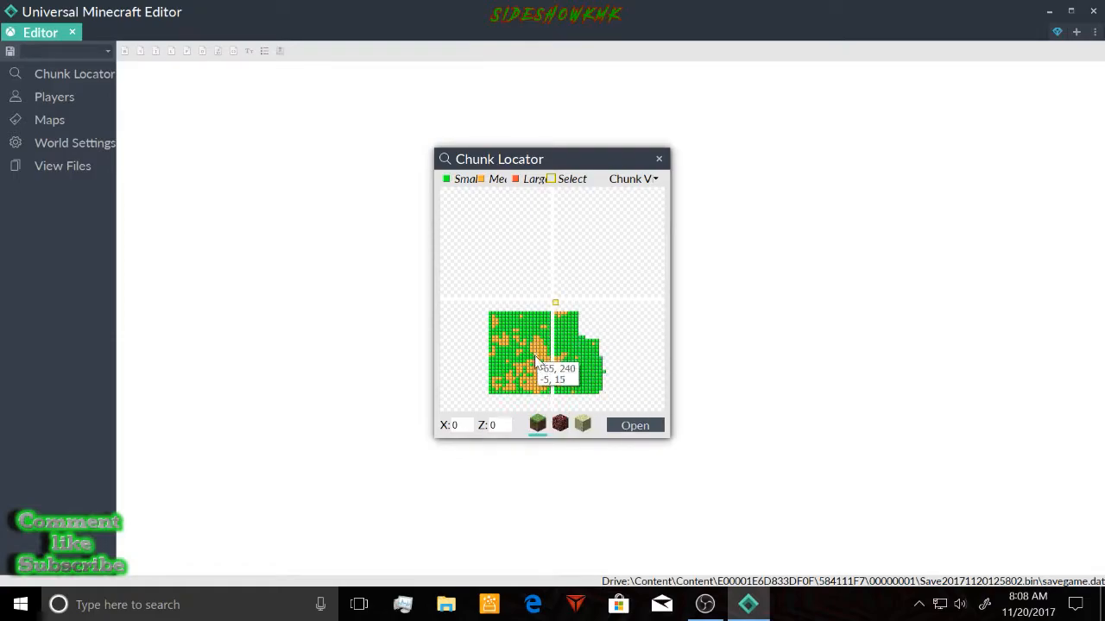
Compare the Nether and End chunk maps in the Chunk Locator and return to the Overworld
{"action": "left_click", "coordinate": [560, 426]}
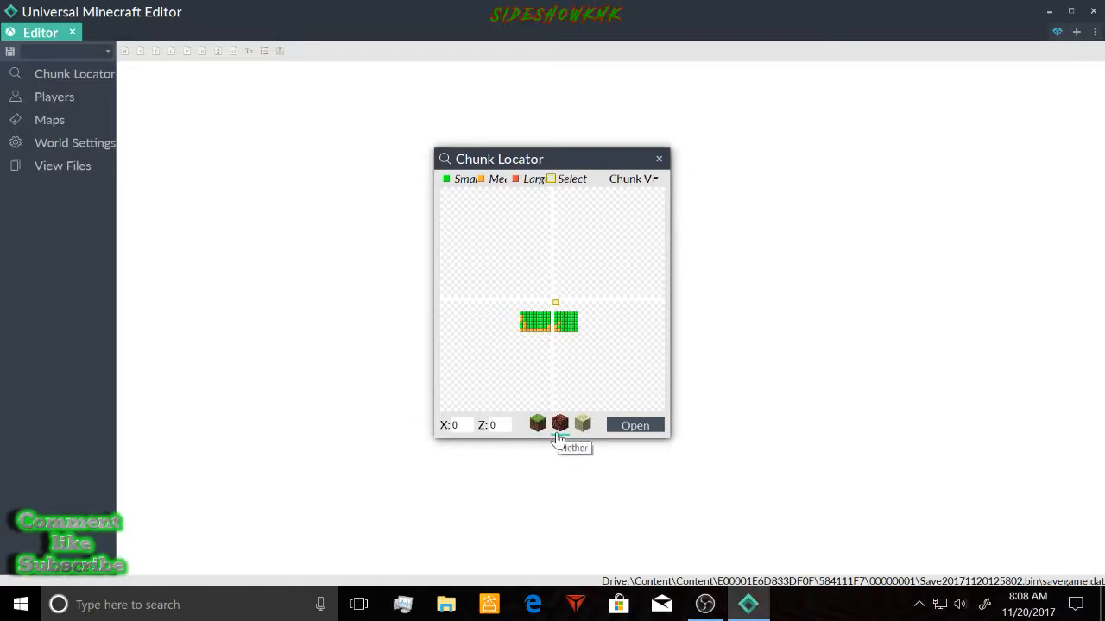
{"action": "left_click", "coordinate": [577, 433]}
{"action": "left_click", "coordinate": [564, 430]}
{"action": "left_click", "coordinate": [581, 432]}
{"action": "left_click", "coordinate": [564, 431]}
{"action": "left_click", "coordinate": [581, 430]}
{"action": "left_click", "coordinate": [564, 429]}
{"action": "left_click", "coordinate": [578, 432]}
{"action": "left_click", "coordinate": [539, 430]}
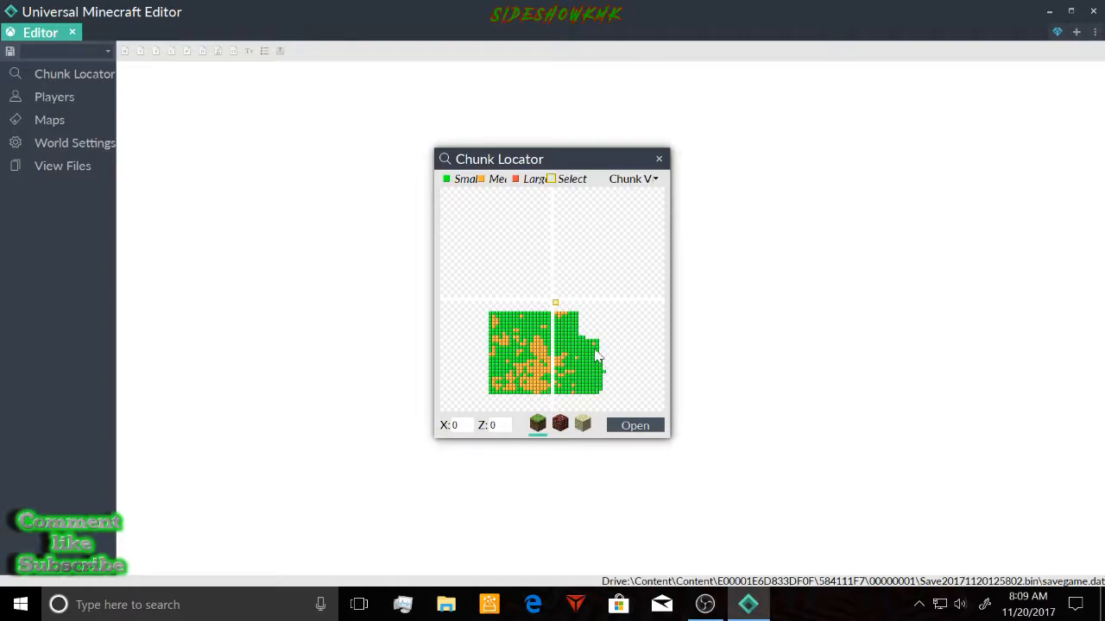
Display the Overworld as a height map, allowing the required world scan
{"action": "left_click", "coordinate": [655, 181]}
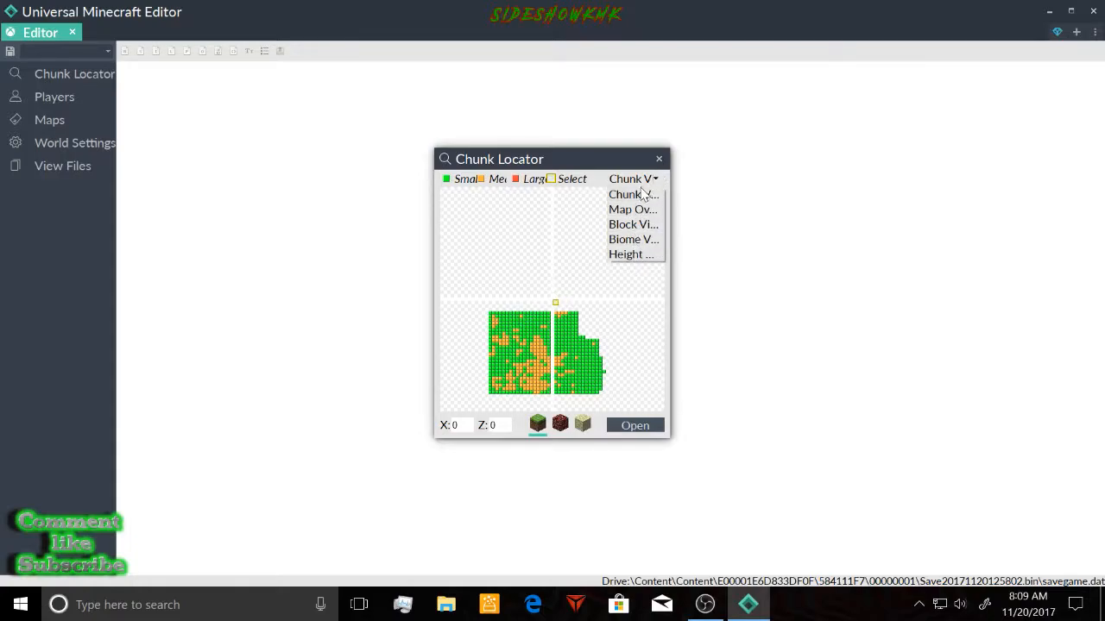
{"action": "left_click", "coordinate": [633, 256]}
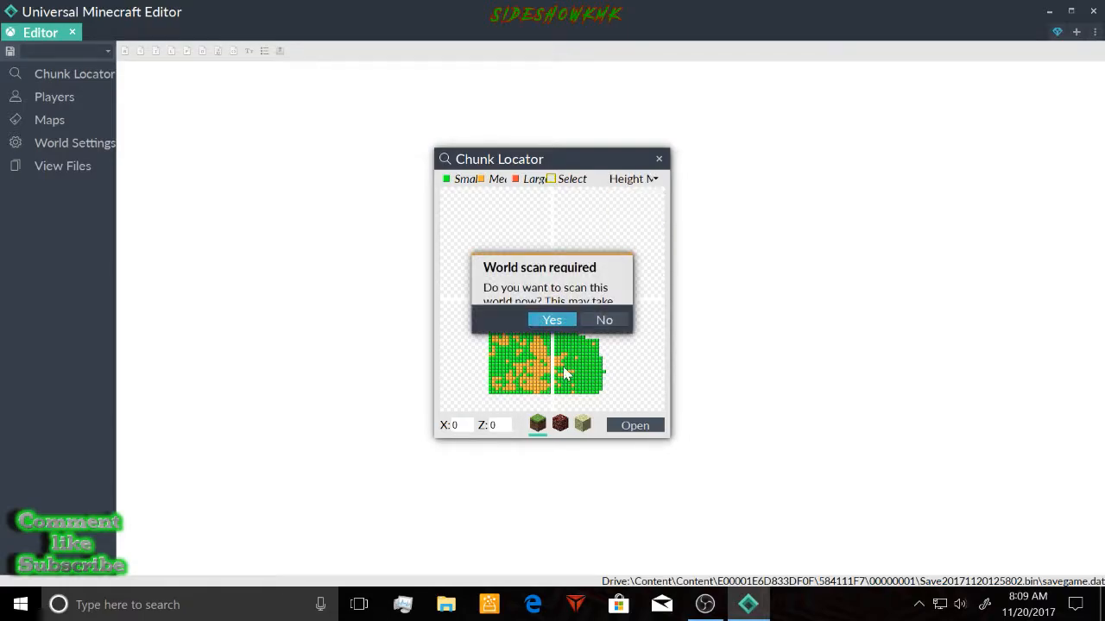
{"action": "left_click", "coordinate": [542, 321]}
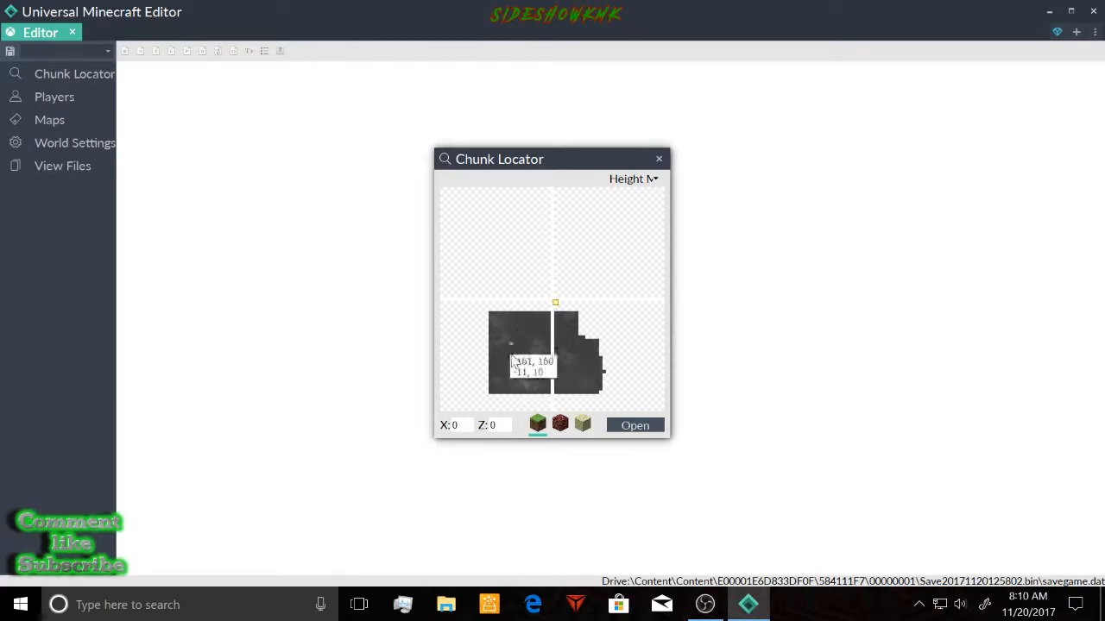
Examine the Overworld in the biome view and in the block view
{"action": "left_click", "coordinate": [649, 179]}
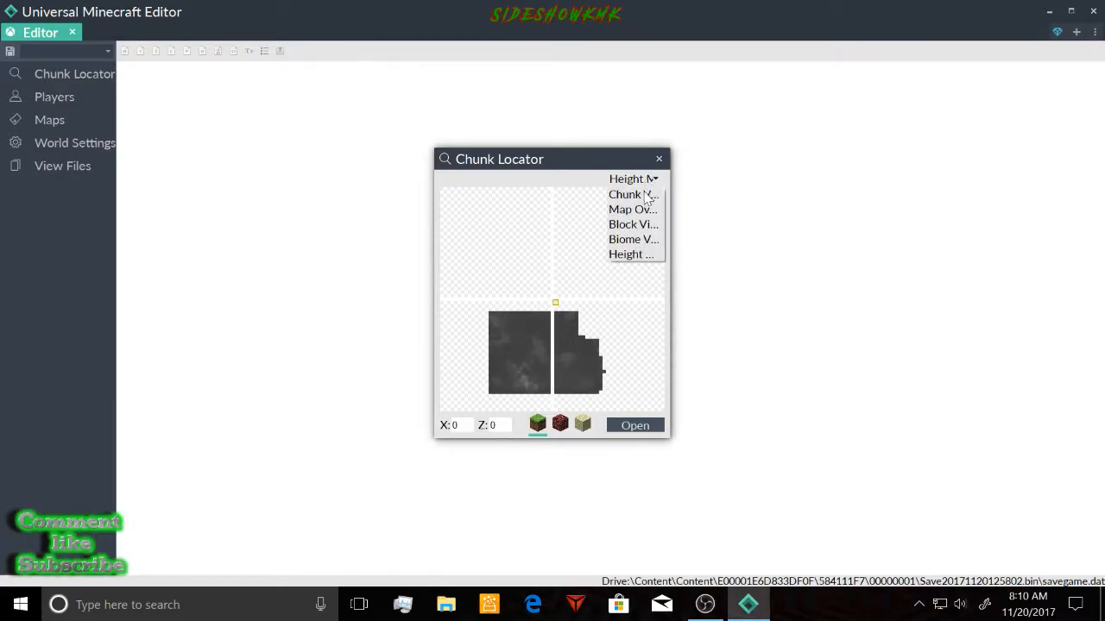
{"action": "left_click", "coordinate": [636, 239]}
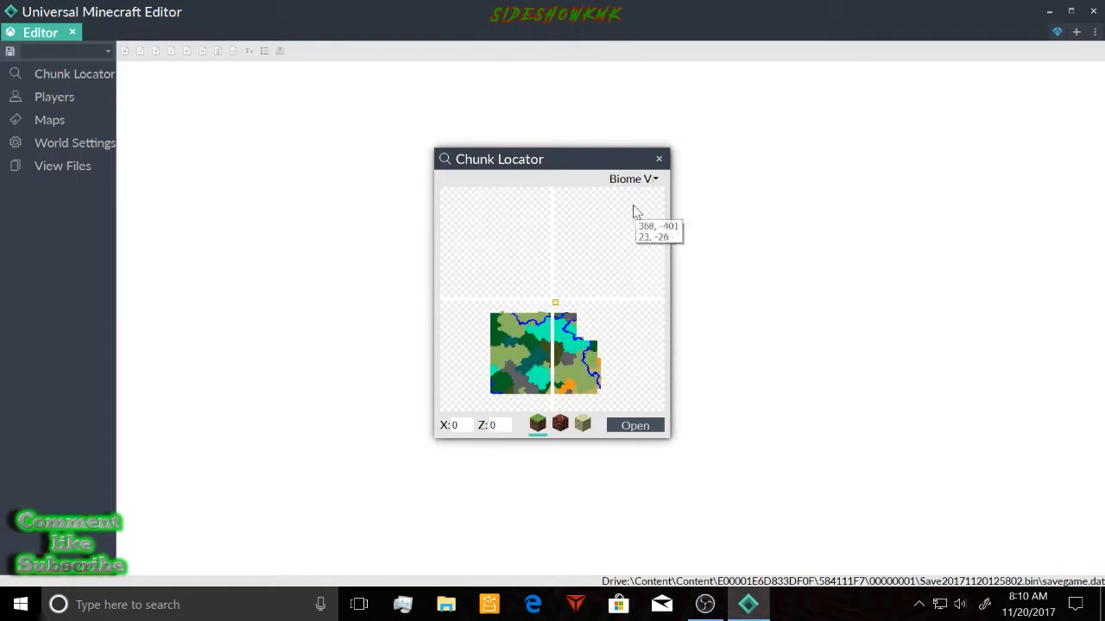
{"action": "left_click", "coordinate": [649, 179]}
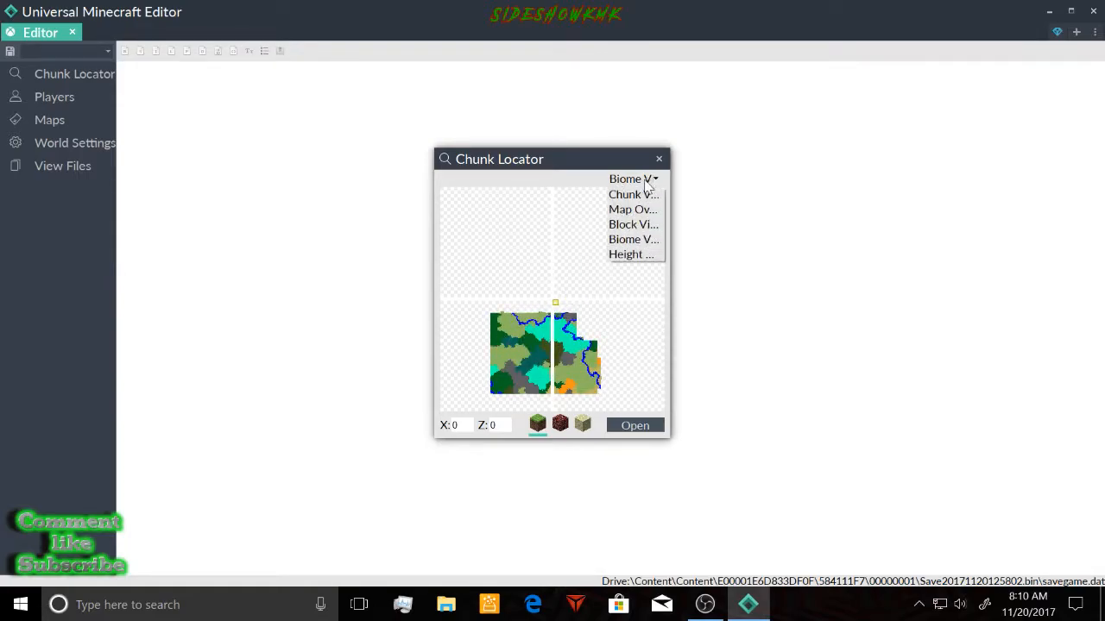
{"action": "left_click", "coordinate": [638, 225]}
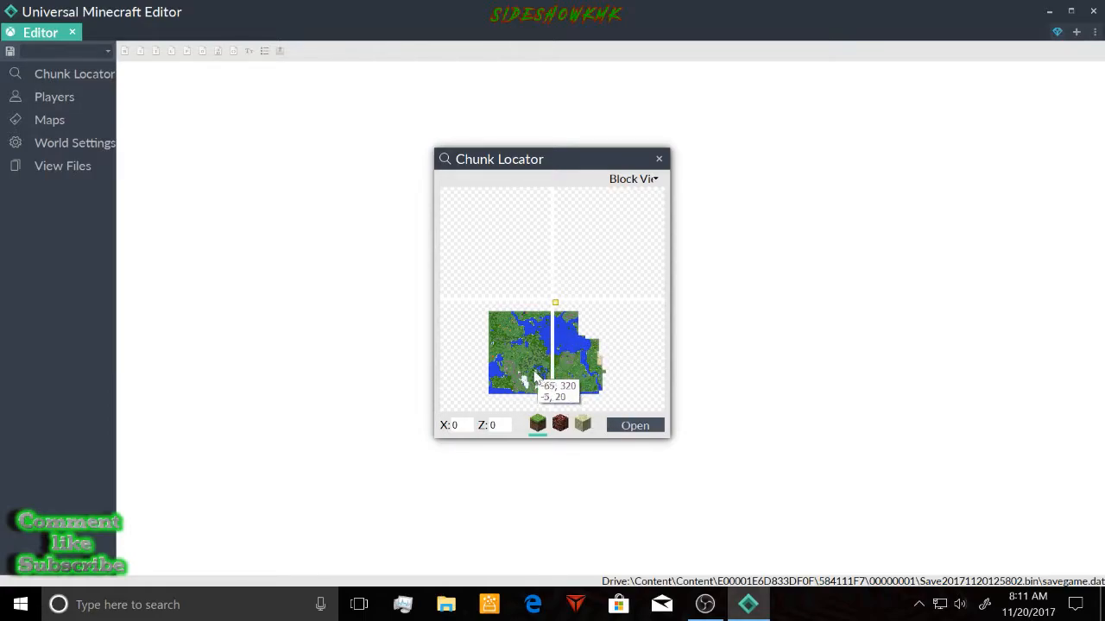
Examine the Overworld as a height map and return to the block view
{"action": "left_click", "coordinate": [653, 181]}
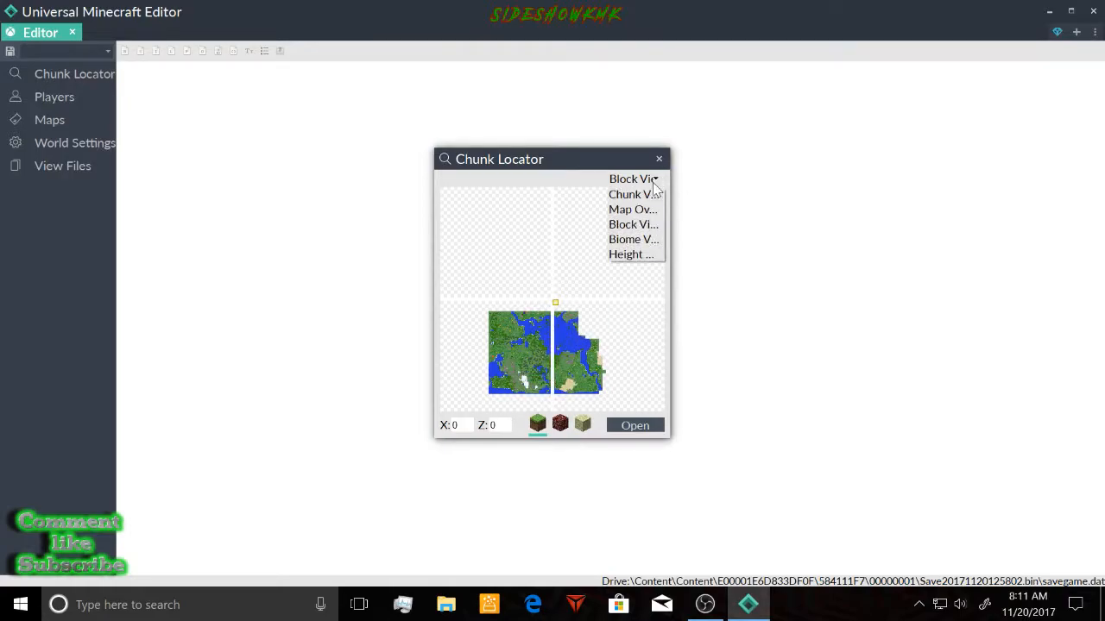
{"action": "left_click", "coordinate": [629, 255]}
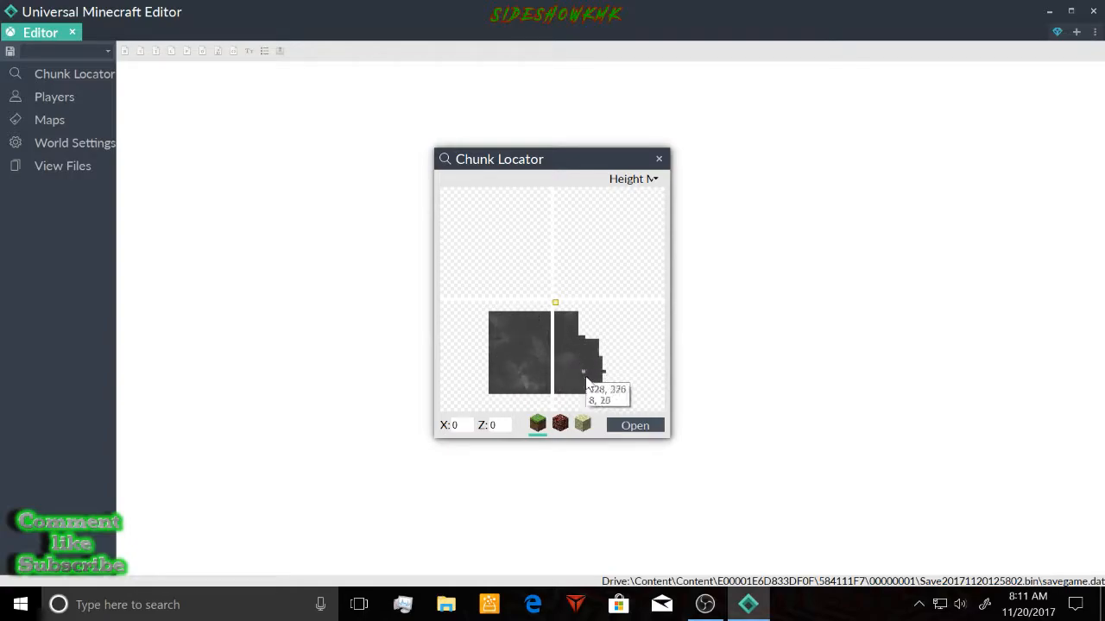
{"action": "left_click", "coordinate": [652, 180]}
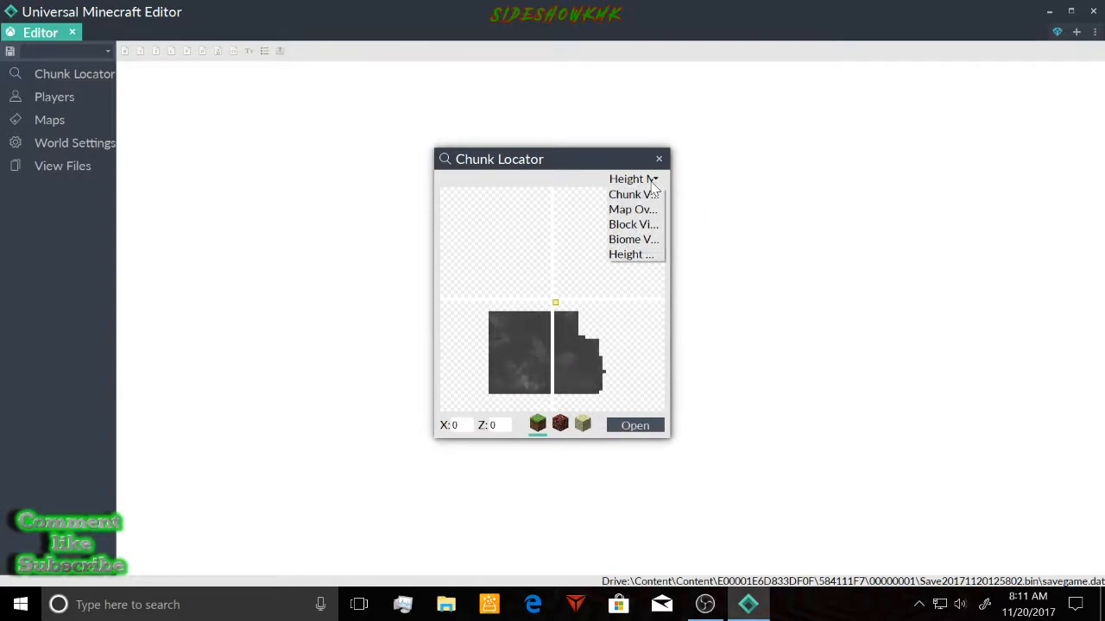
{"action": "left_click", "coordinate": [637, 225]}
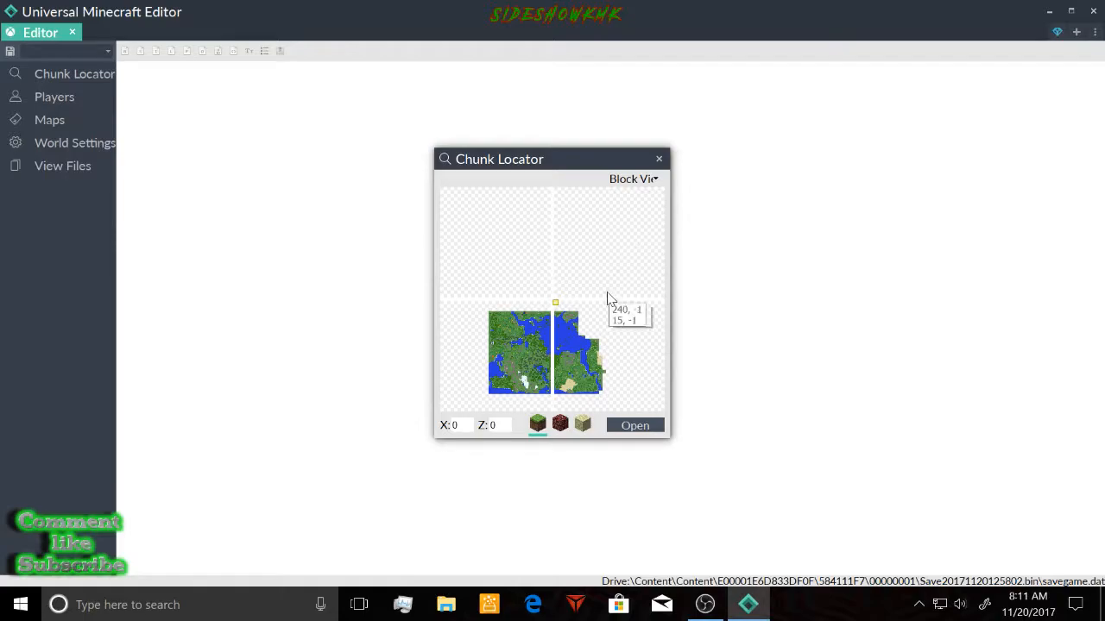
Overlay Map 0 on the Overworld using the map overlay view and open chunk 4, 24 from it
{"action": "left_click", "coordinate": [649, 180]}
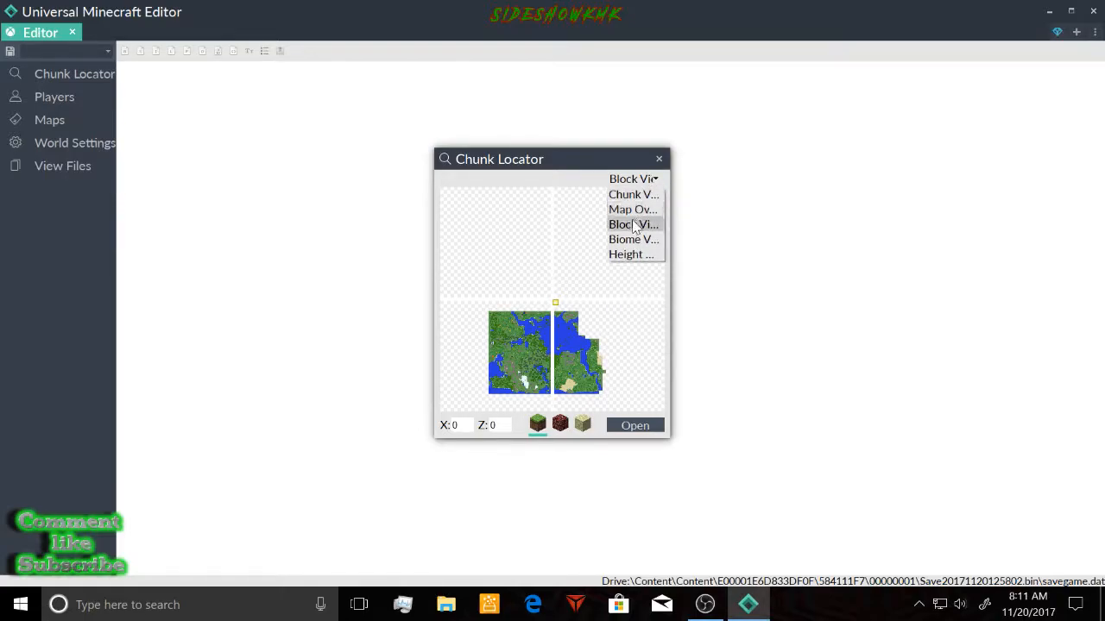
{"action": "left_click", "coordinate": [633, 210]}
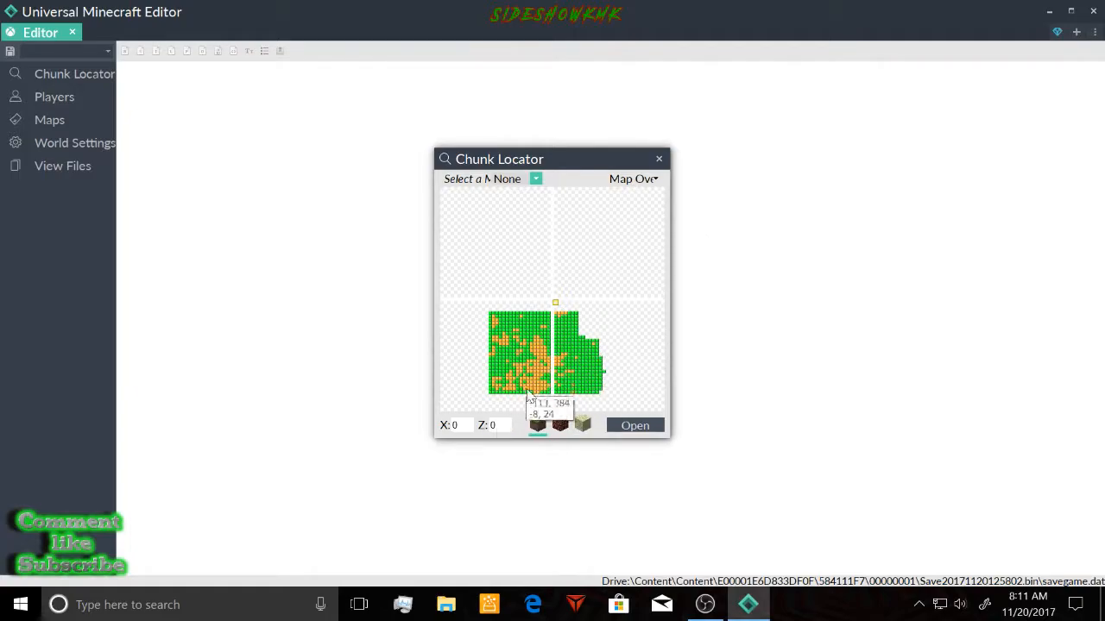
{"action": "left_click", "coordinate": [536, 179]}
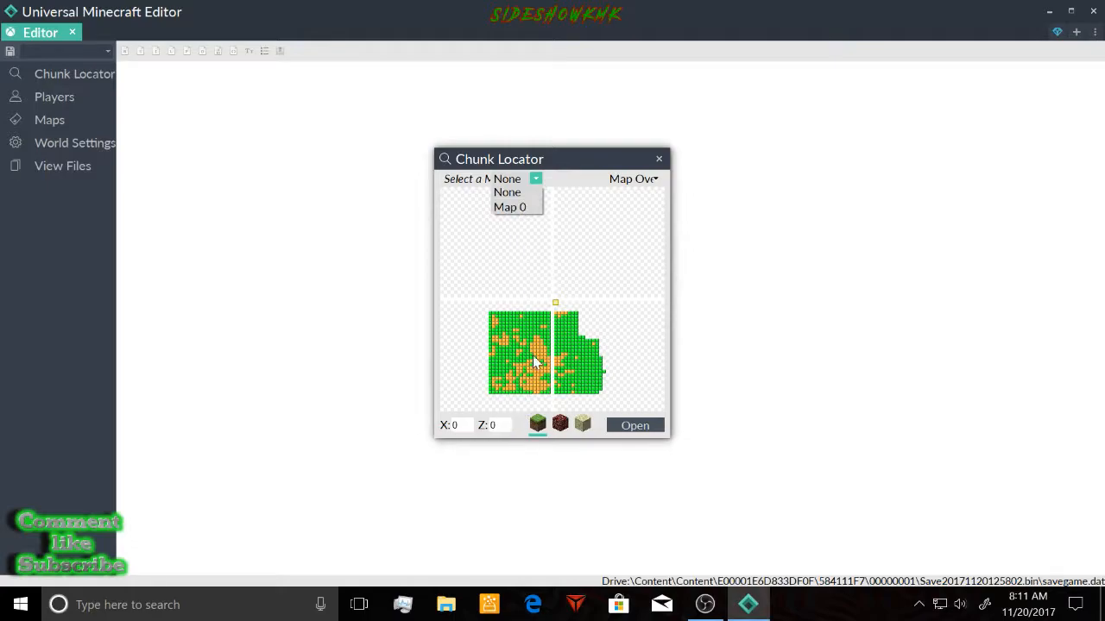
{"action": "left_click", "coordinate": [514, 208]}
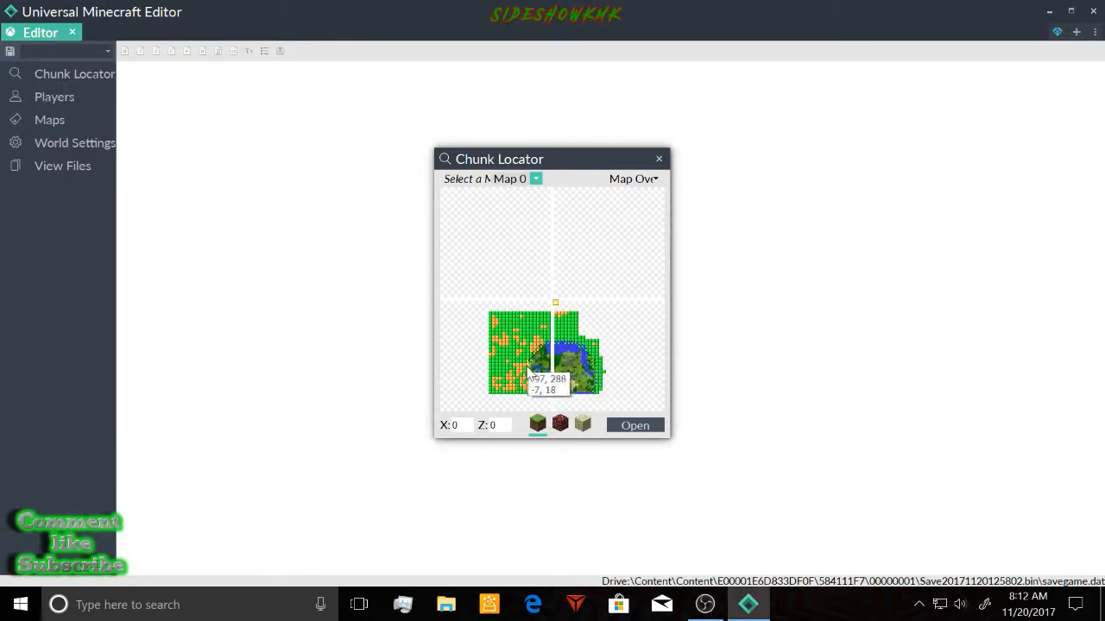
{"action": "double_click", "coordinate": [571, 393]}
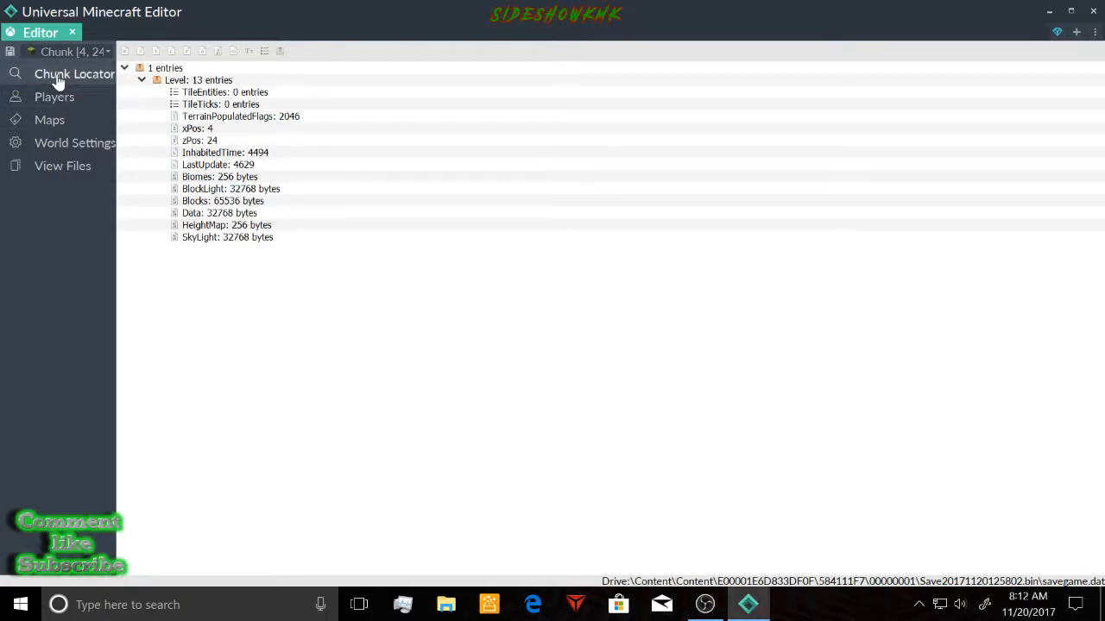
Show the Overworld in the Chunk Locator's biome view and open chunk 2, 25 from it
{"action": "left_click", "coordinate": [32, 85]}
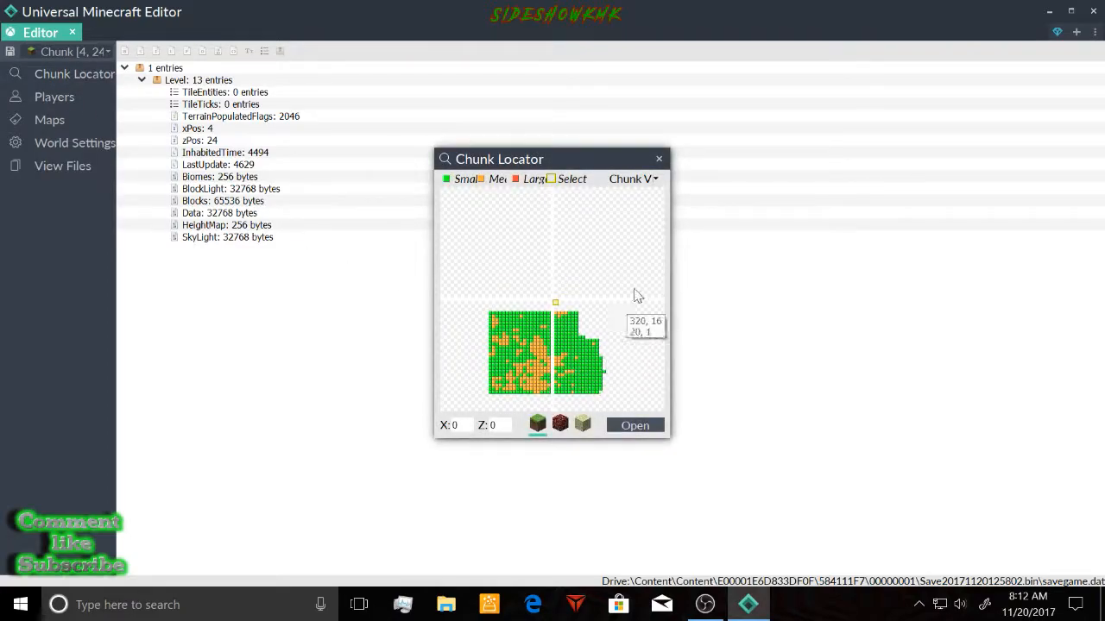
{"action": "left_click", "coordinate": [645, 179]}
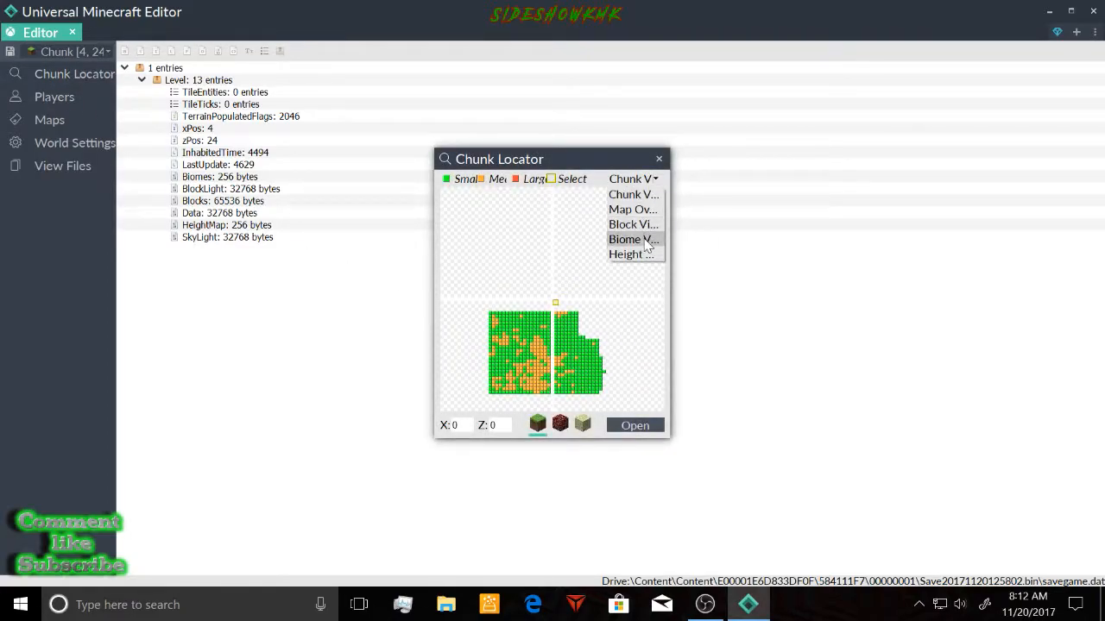
{"action": "left_click", "coordinate": [648, 244]}
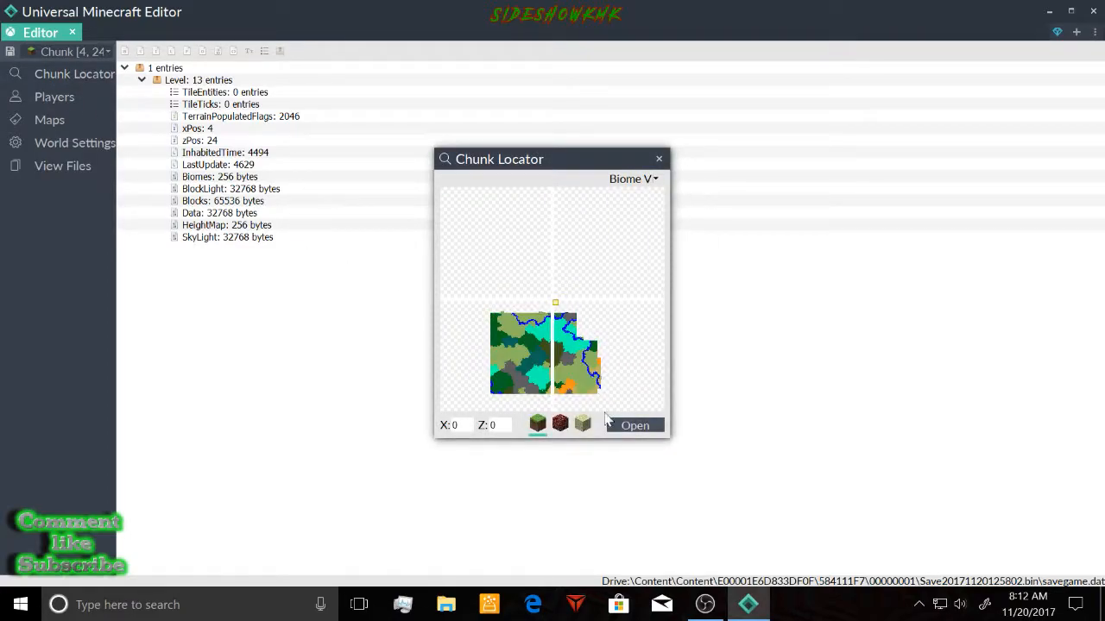
{"action": "double_click", "coordinate": [565, 395]}
{"action": "right_click", "coordinate": [295, 214]}
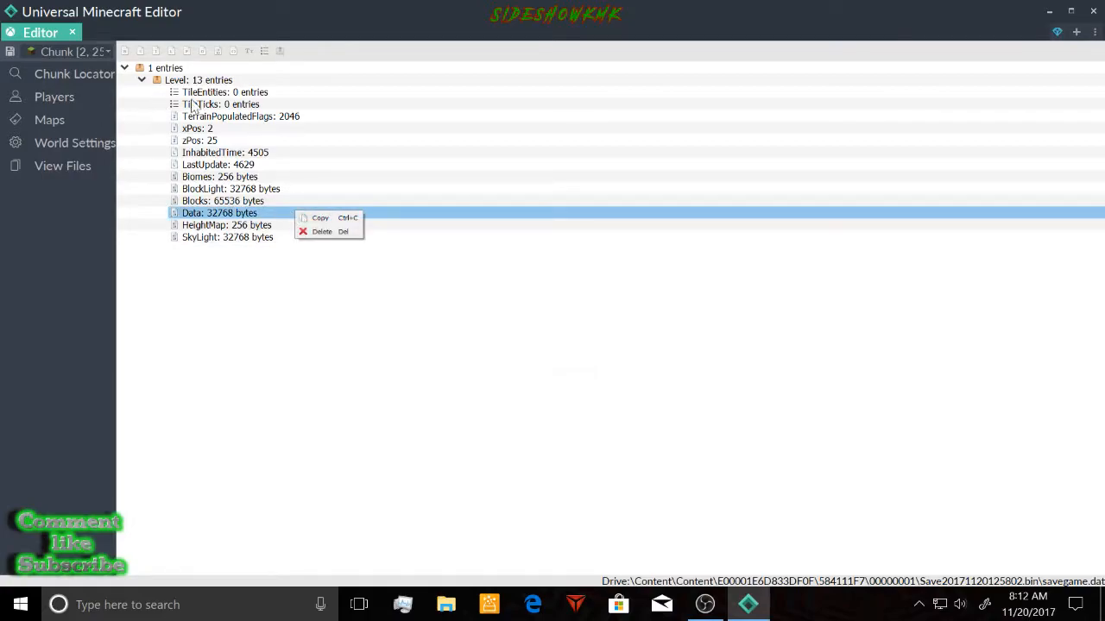
Open chunk 3, 26 from the Chunk Locator's block view, leaving the locator closed
{"action": "left_click", "coordinate": [76, 80]}
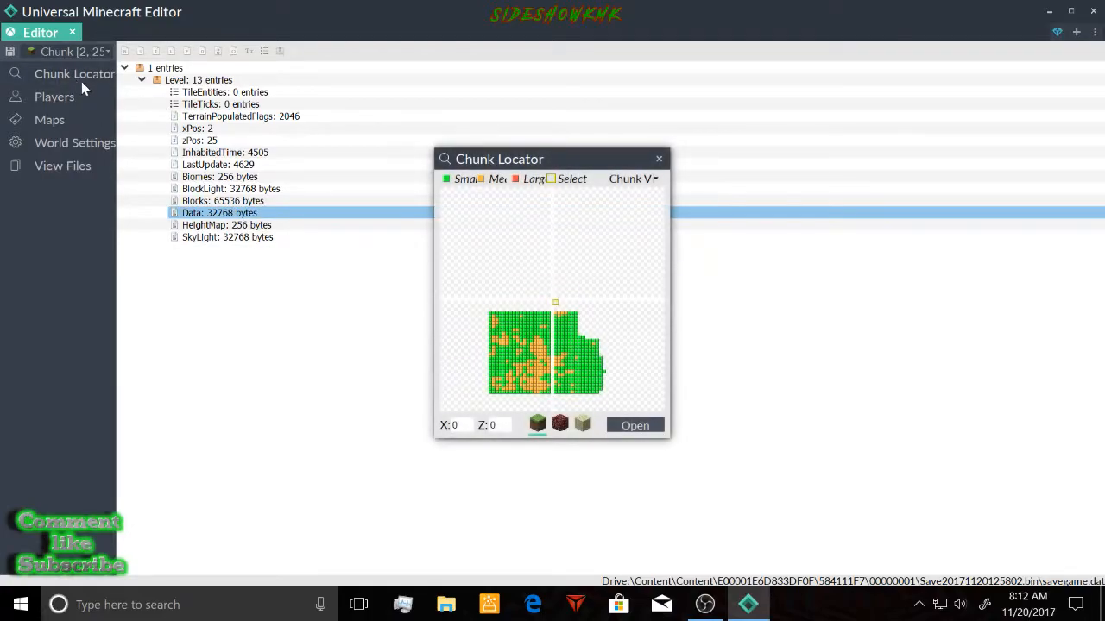
{"action": "left_click", "coordinate": [639, 179]}
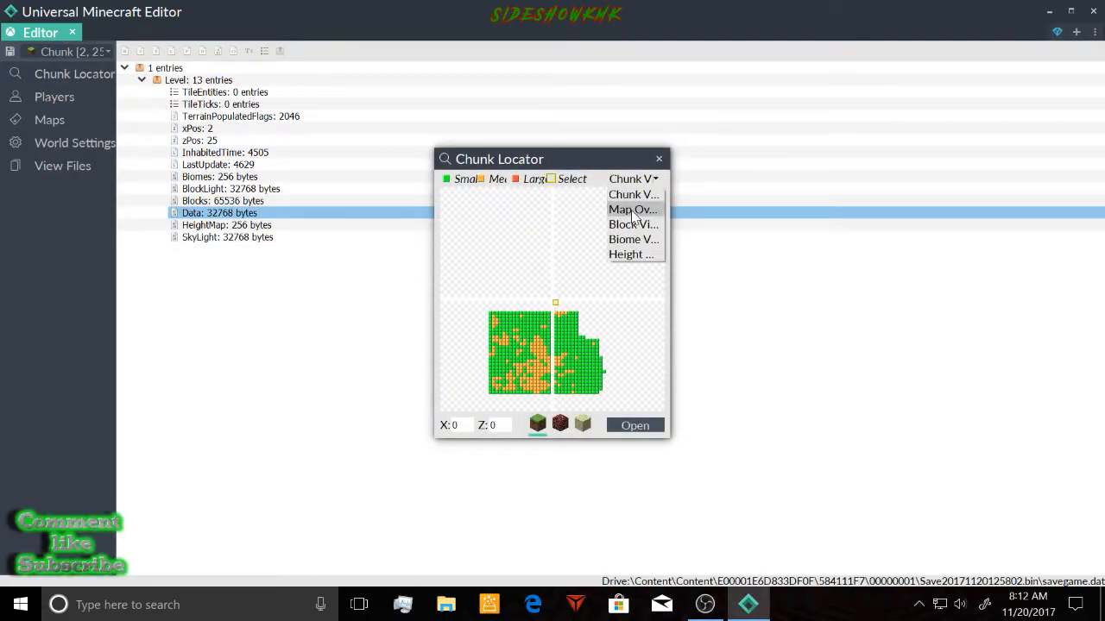
{"action": "left_click", "coordinate": [634, 225]}
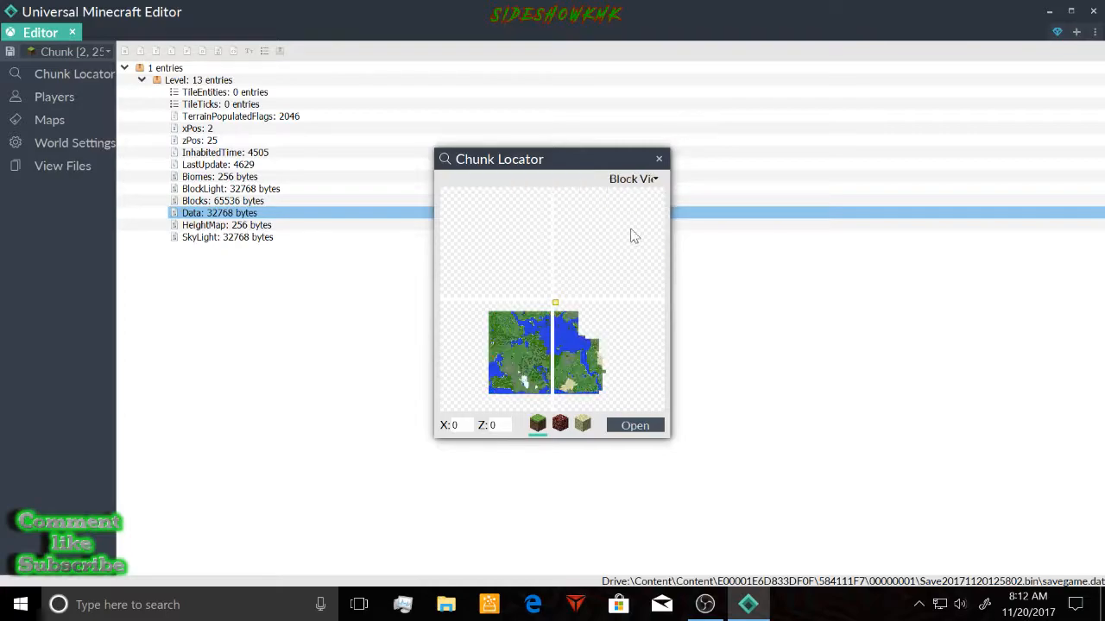
{"action": "double_click", "coordinate": [567, 397]}
{"action": "left_click", "coordinate": [52, 74]}
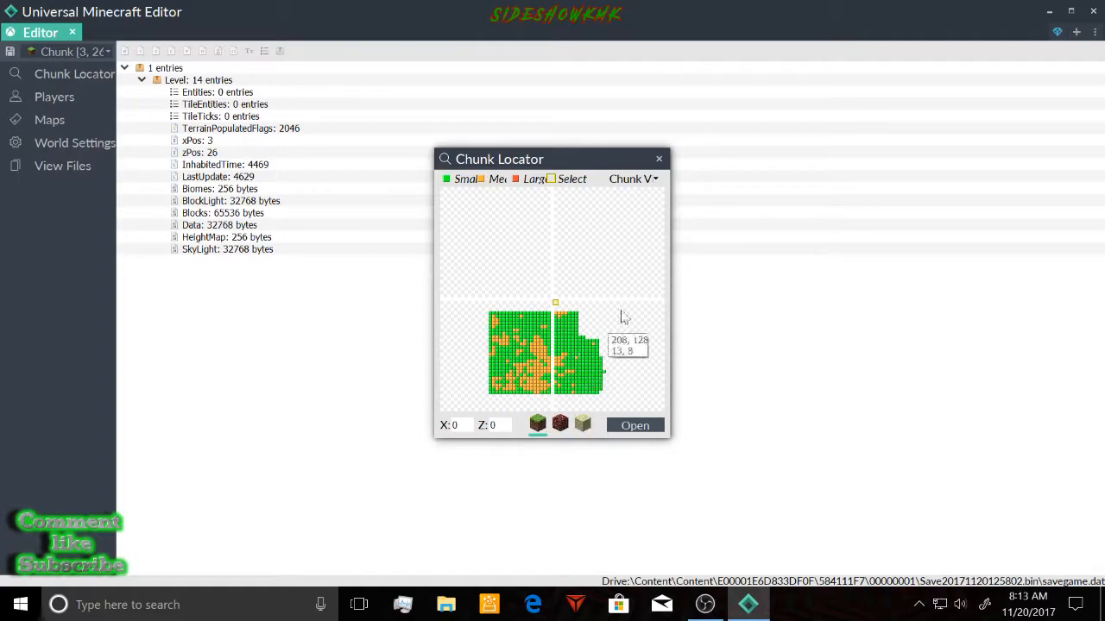
{"action": "left_click", "coordinate": [660, 161]}
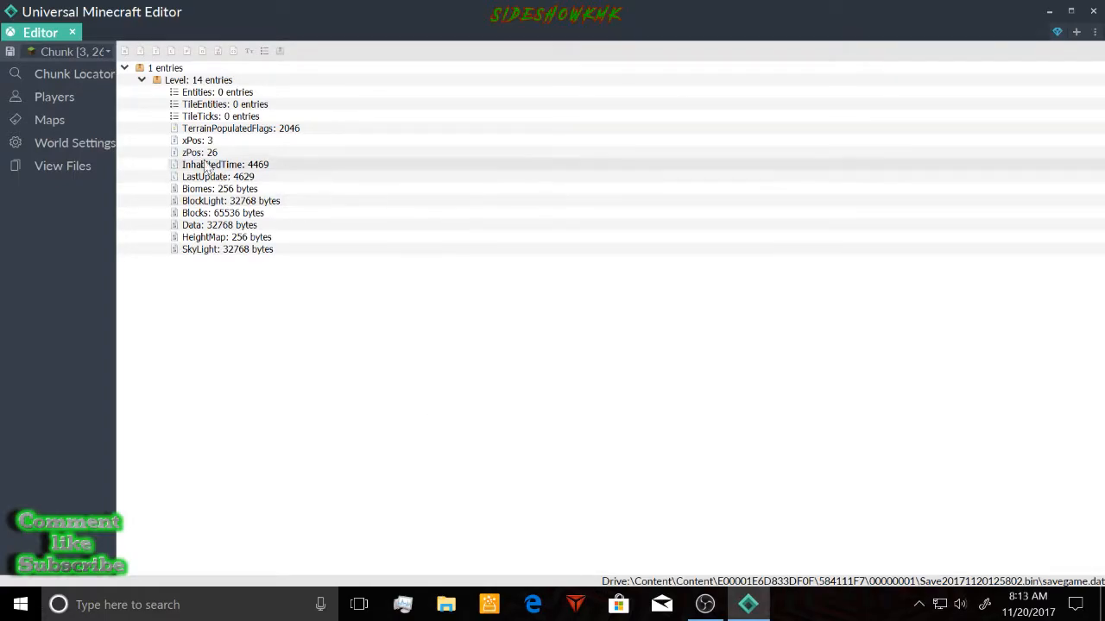
List the world's players and go to the chunk in which the listed player is located
{"action": "left_click", "coordinate": [43, 102]}
{"action": "left_click", "coordinate": [64, 122]}
{"action": "right_click", "coordinate": [64, 124]}
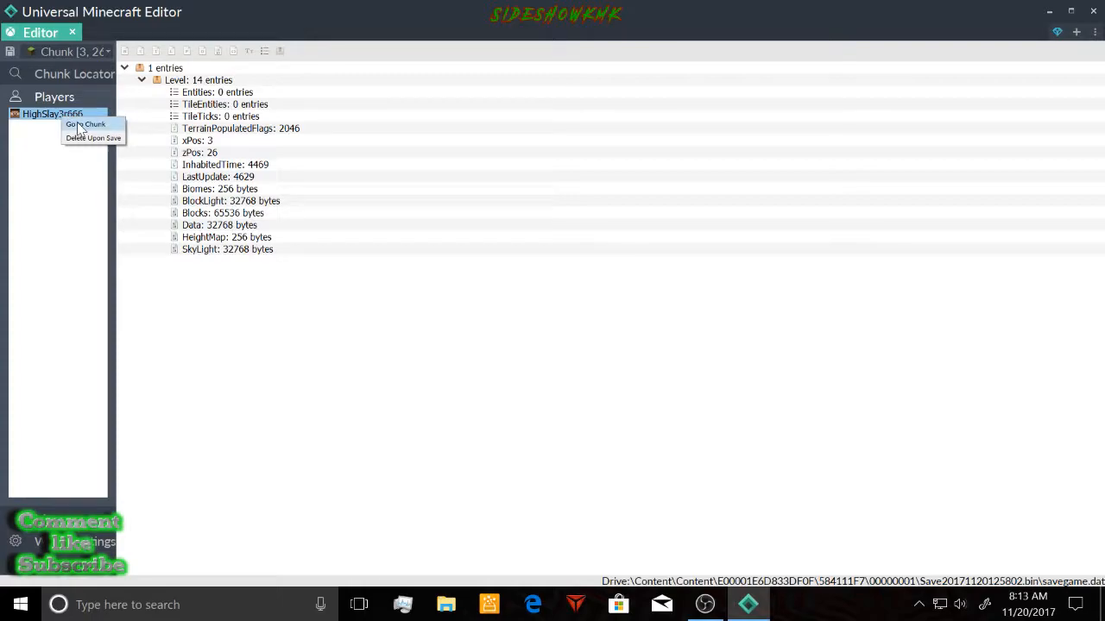
{"action": "left_click", "coordinate": [83, 125]}
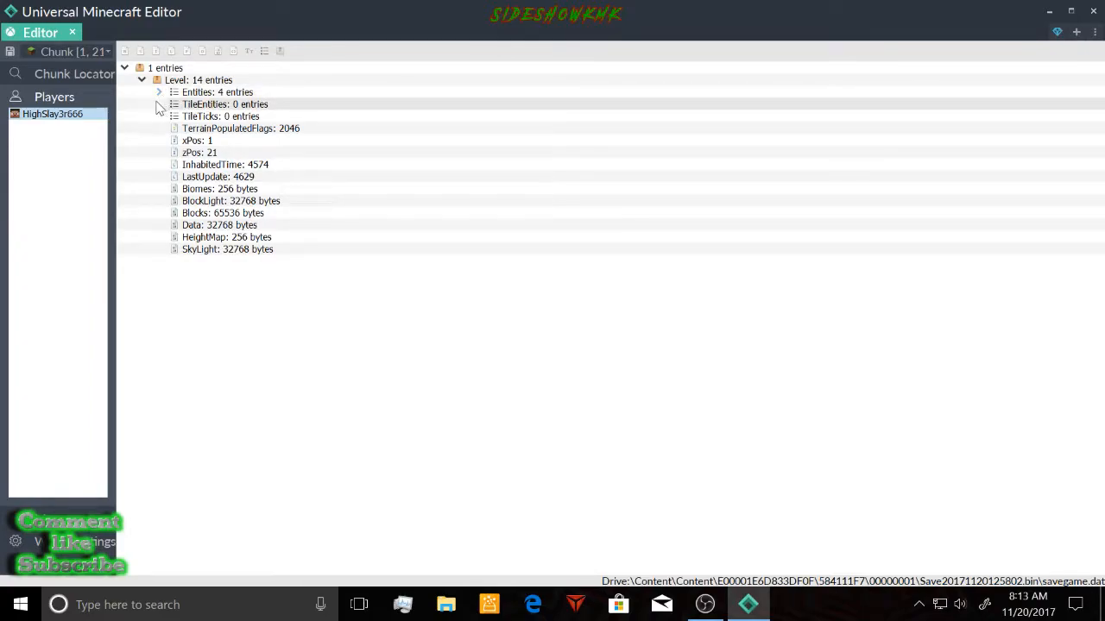
{"action": "right_click", "coordinate": [97, 116]}
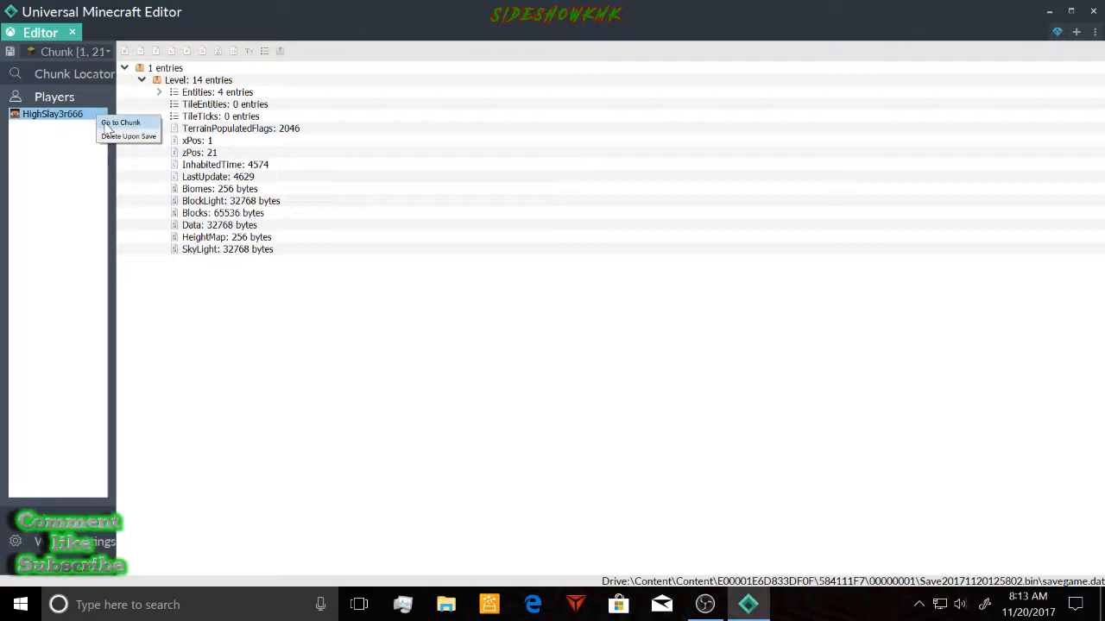
{"action": "left_click", "coordinate": [112, 122]}
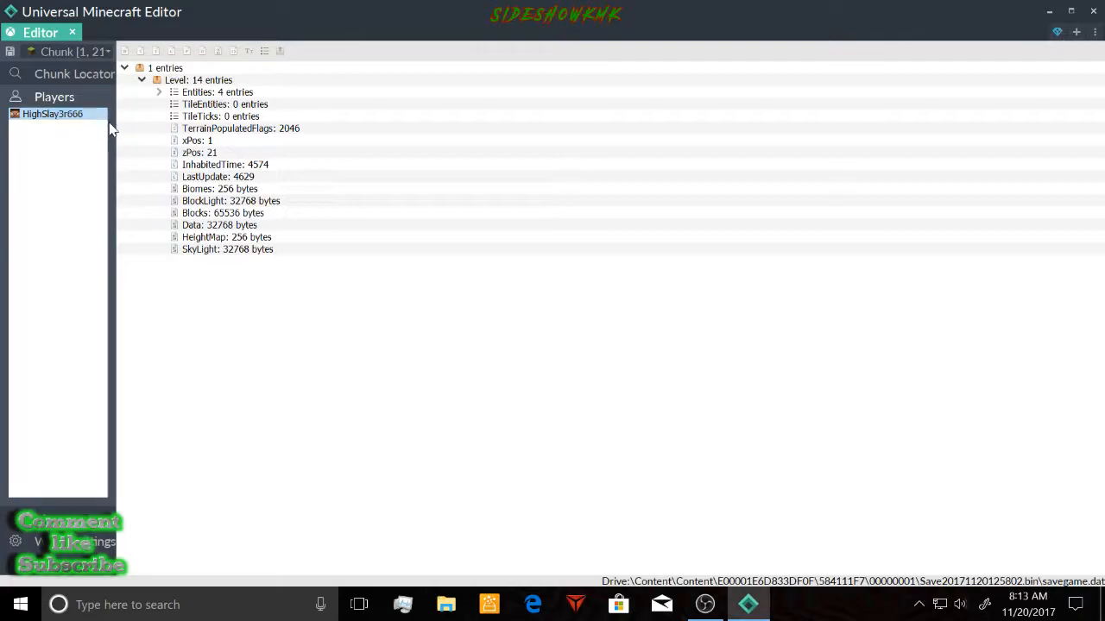
Expand the chunk's entities and the Creeper's data, and inspect the coordinates in its Pos entry
{"action": "left_click", "coordinate": [159, 92]}
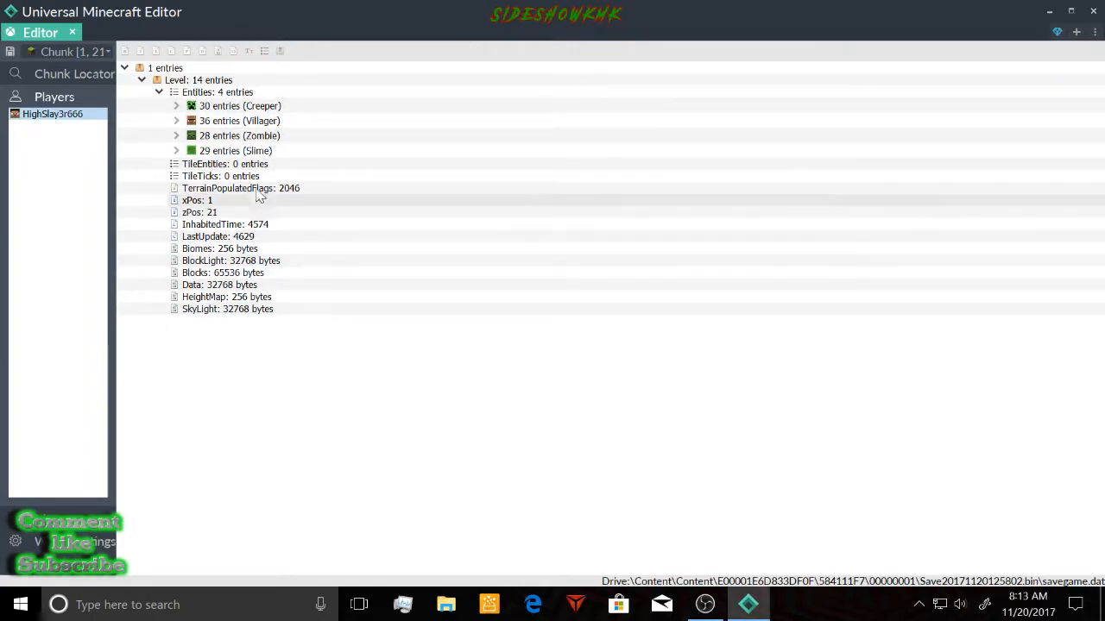
{"action": "left_click", "coordinate": [176, 106]}
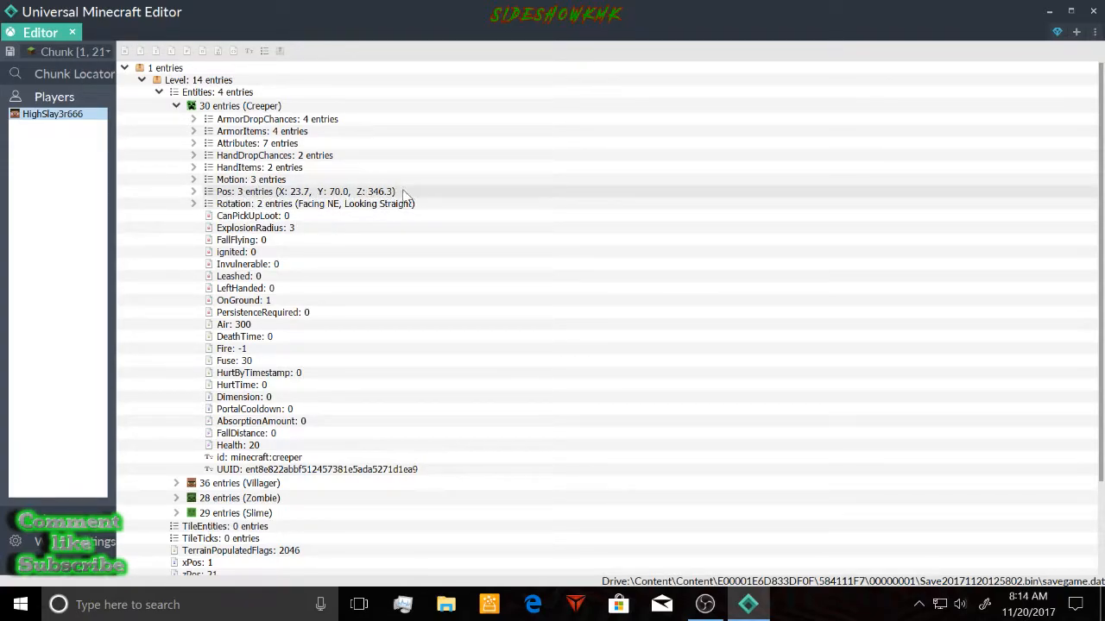
{"action": "left_click", "coordinate": [193, 192]}
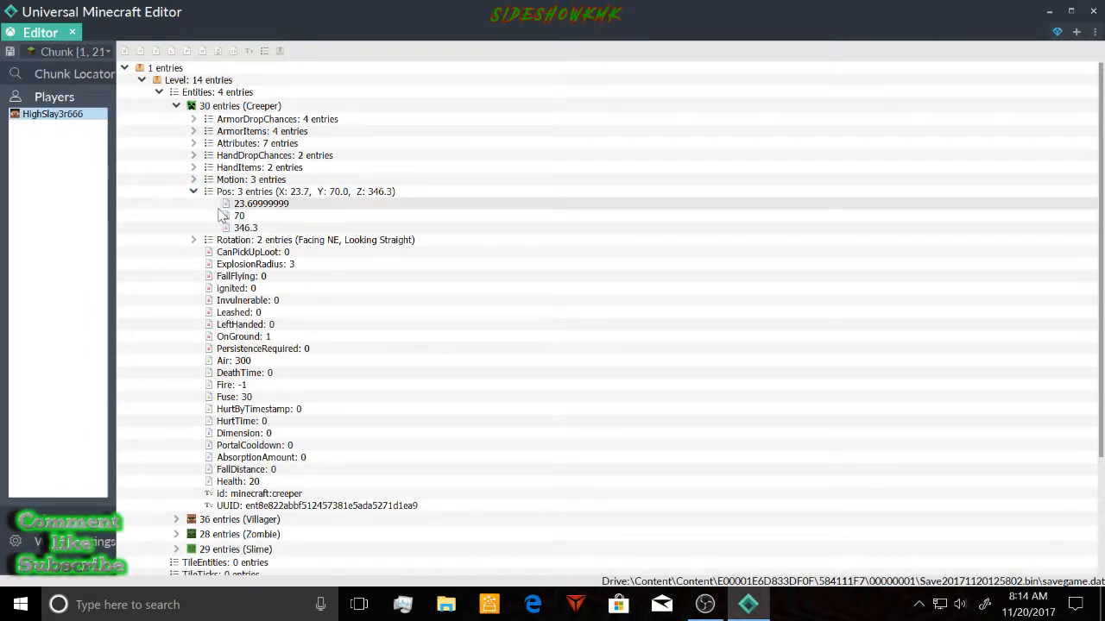
{"action": "double_click", "coordinate": [221, 191]}
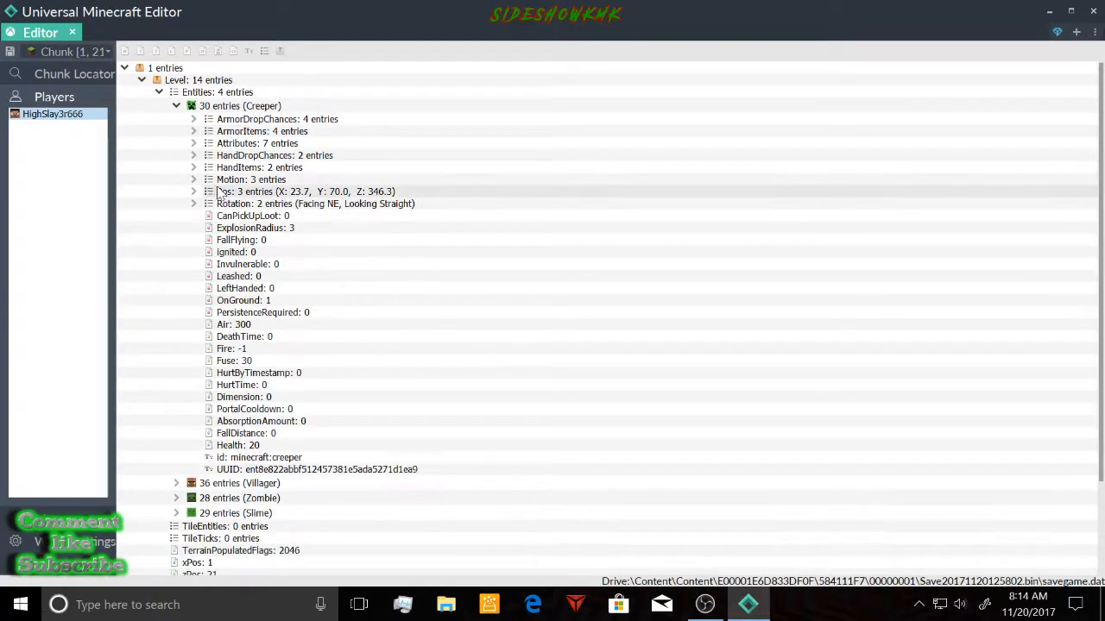
Set the Creeper's ExplosionRadius to 30
{"action": "left_click", "coordinate": [291, 230]}
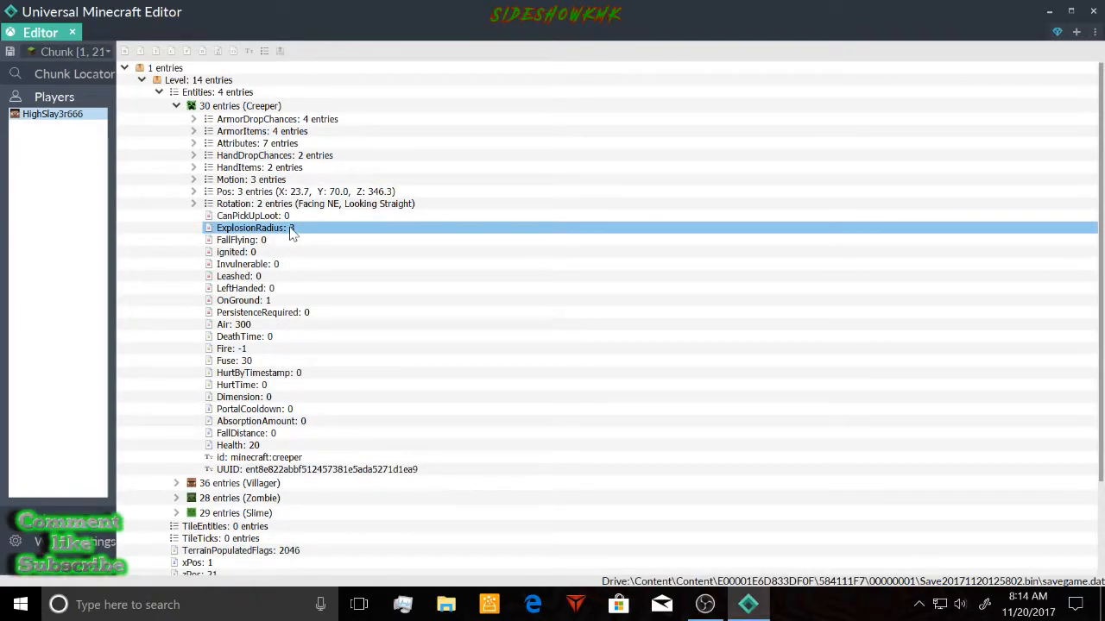
{"action": "left_click", "coordinate": [290, 231]}
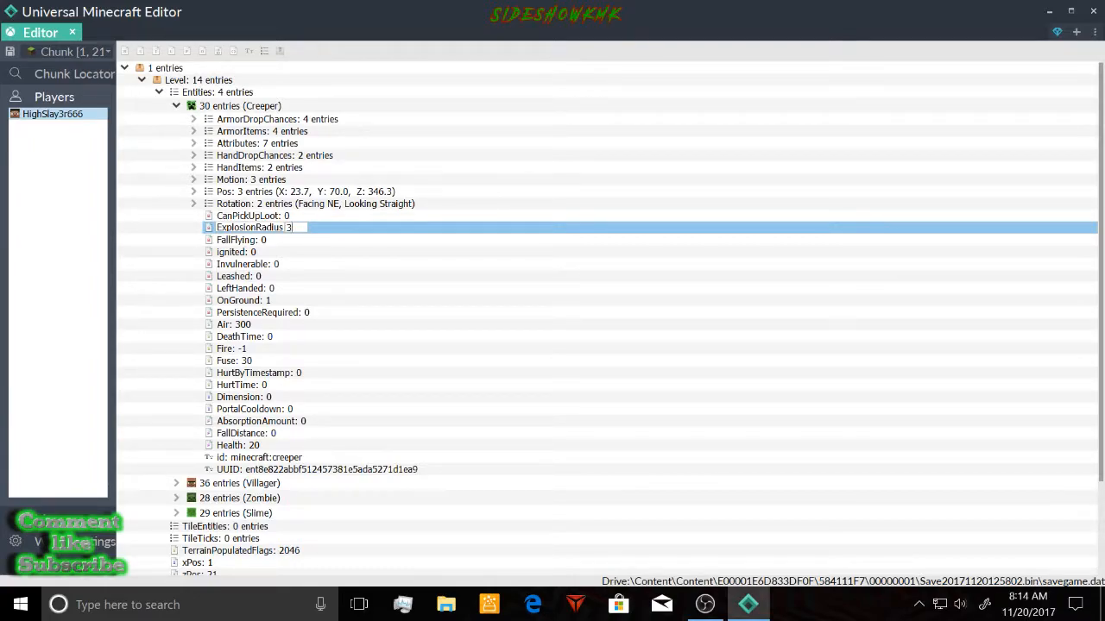
{"action": "type", "text": "30"}
{"action": "key", "text": "Return"}
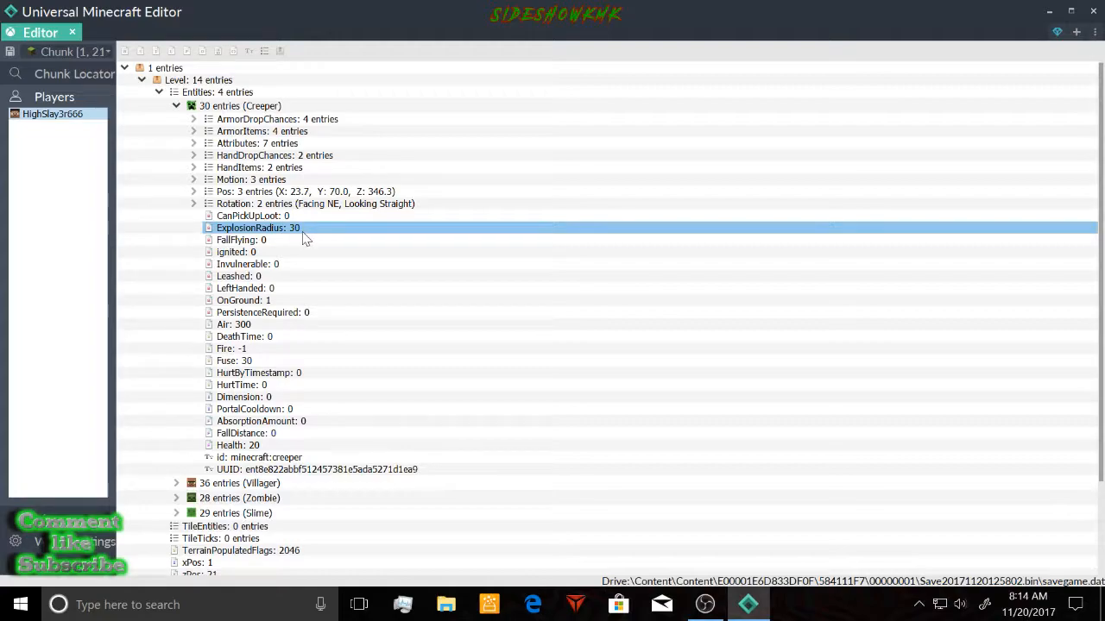
{"action": "left_click", "coordinate": [303, 234]}
{"action": "right_click", "coordinate": [298, 226]}
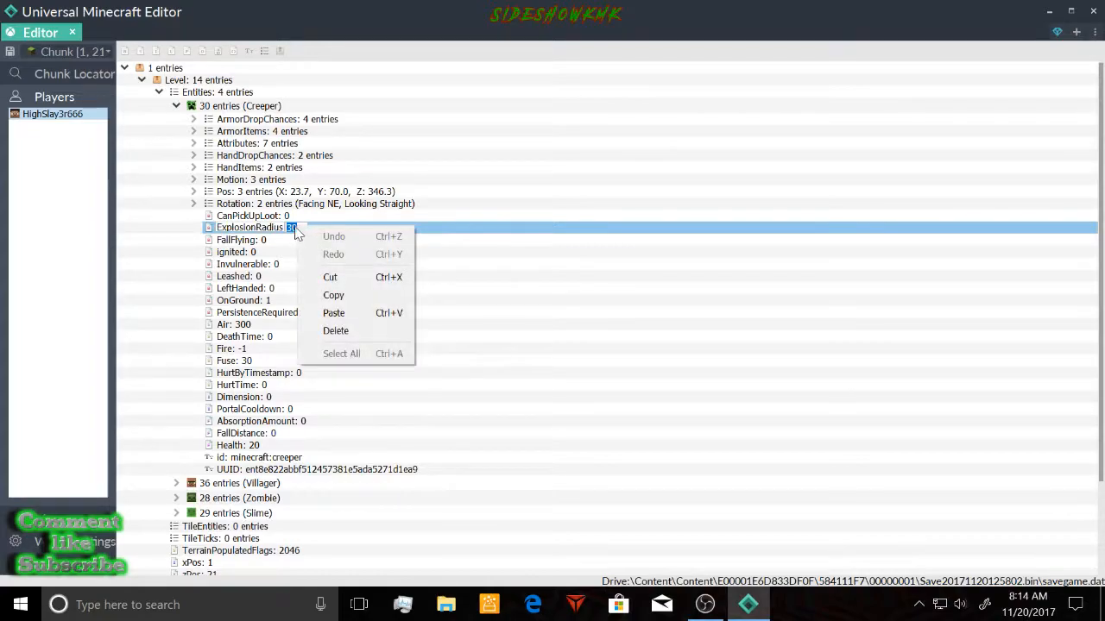
{"action": "left_click", "coordinate": [294, 228]}
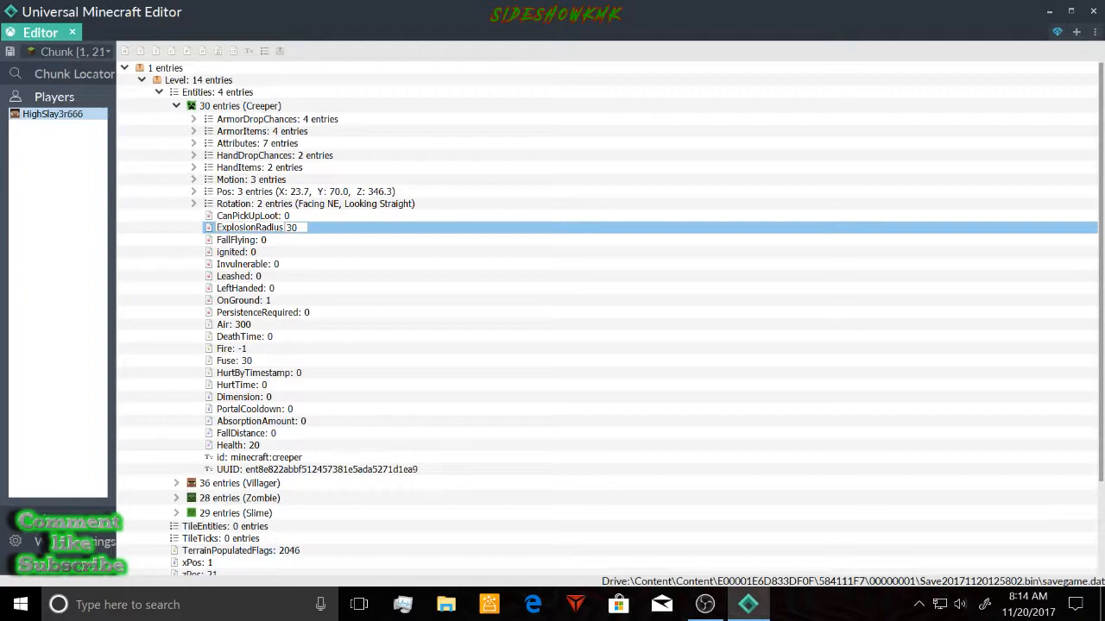
{"action": "right_click", "coordinate": [274, 229]}
{"action": "left_click", "coordinate": [318, 225]}
{"action": "left_click", "coordinate": [314, 251]}
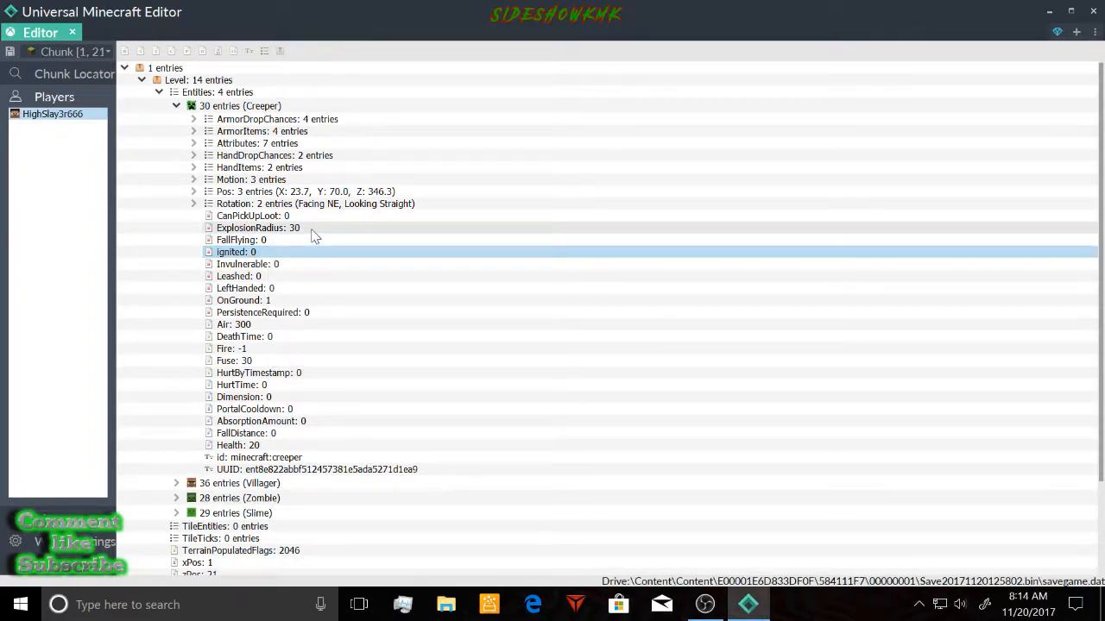
{"action": "left_click", "coordinate": [314, 229]}
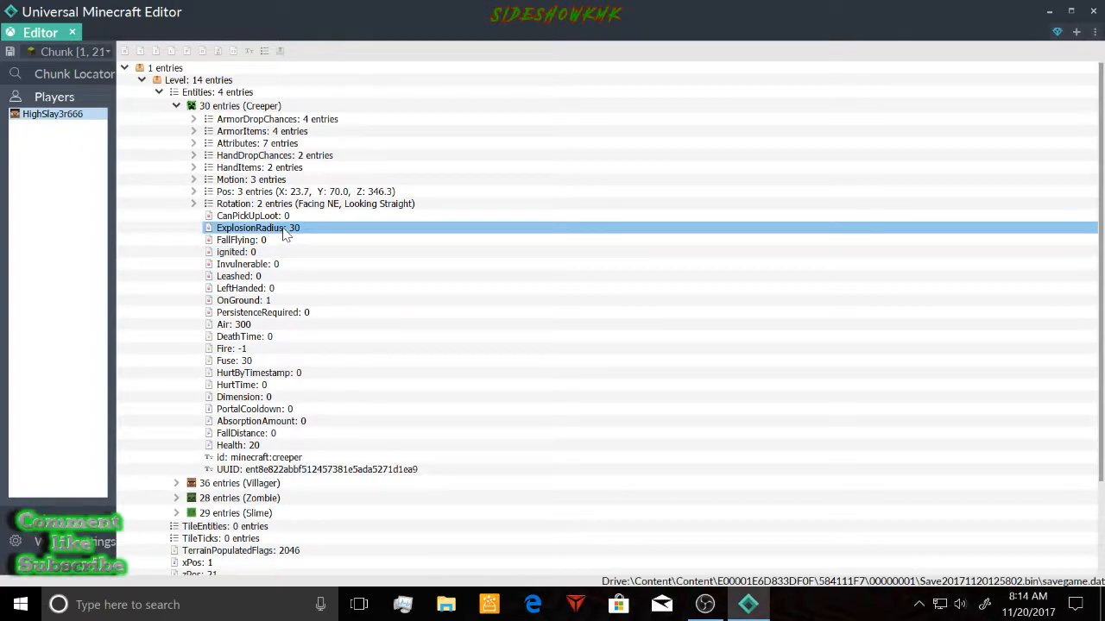
{"action": "right_click", "coordinate": [285, 234]}
{"action": "left_click", "coordinate": [277, 238]}
Clear the Creeper's ExplosionRadius value and enter 30 again
{"action": "left_click", "coordinate": [294, 229]}
{"action": "key", "text": "BackSpace"}
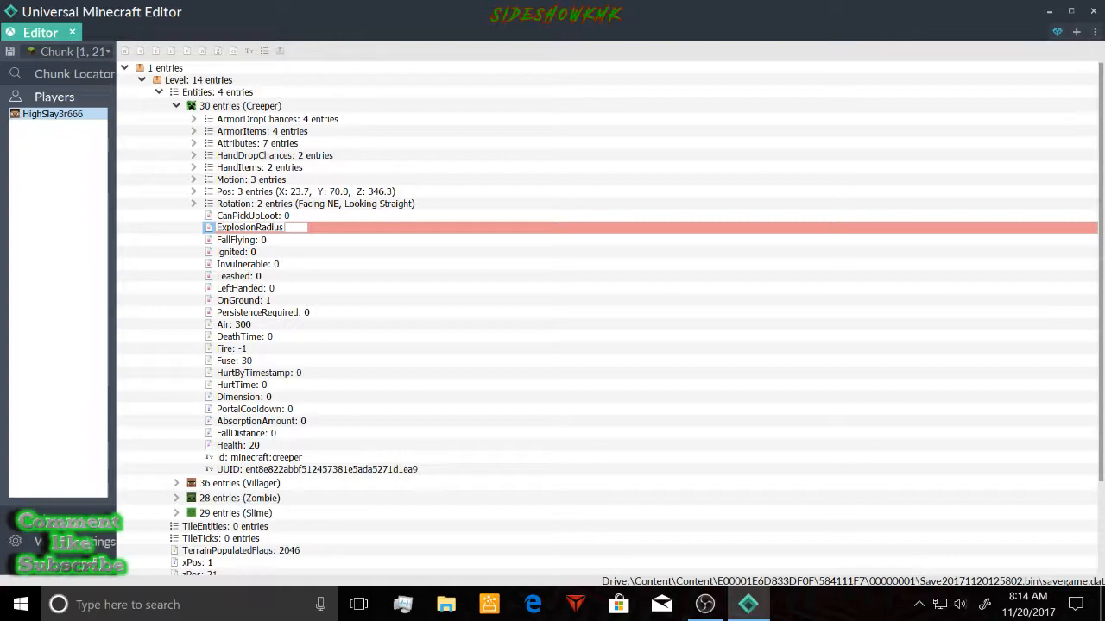
{"action": "type", "text": "30"}
{"action": "key", "text": "Return"}
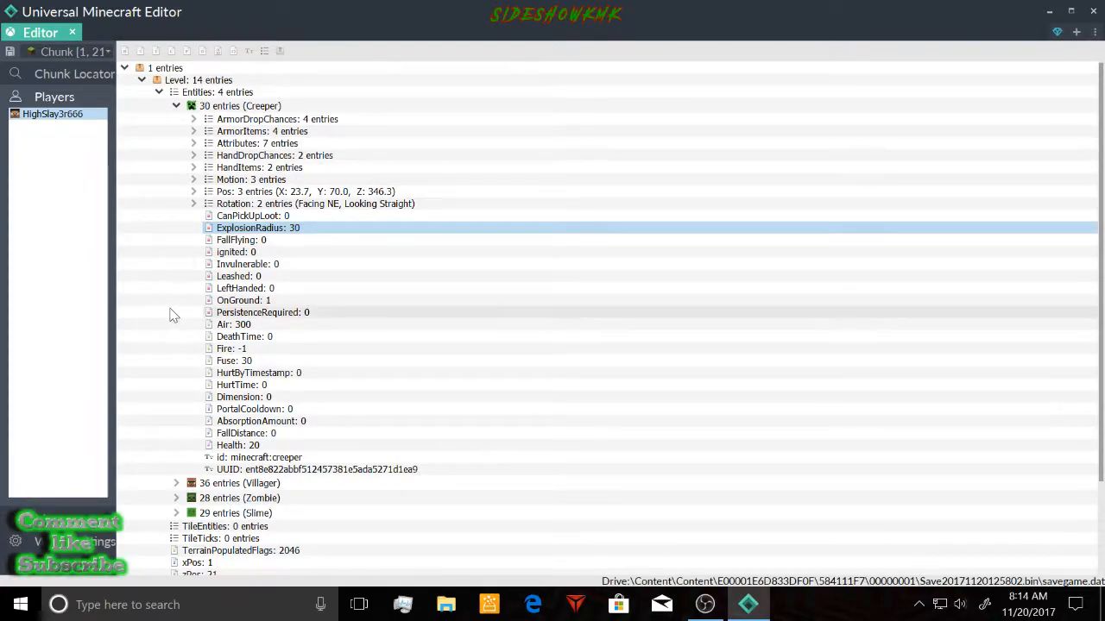
Set the Creeper's Fuse value to 50
{"action": "left_click", "coordinate": [313, 325]}
{"action": "left_click_drag", "start_coordinate": [292, 252], "coordinate": [295, 287]}
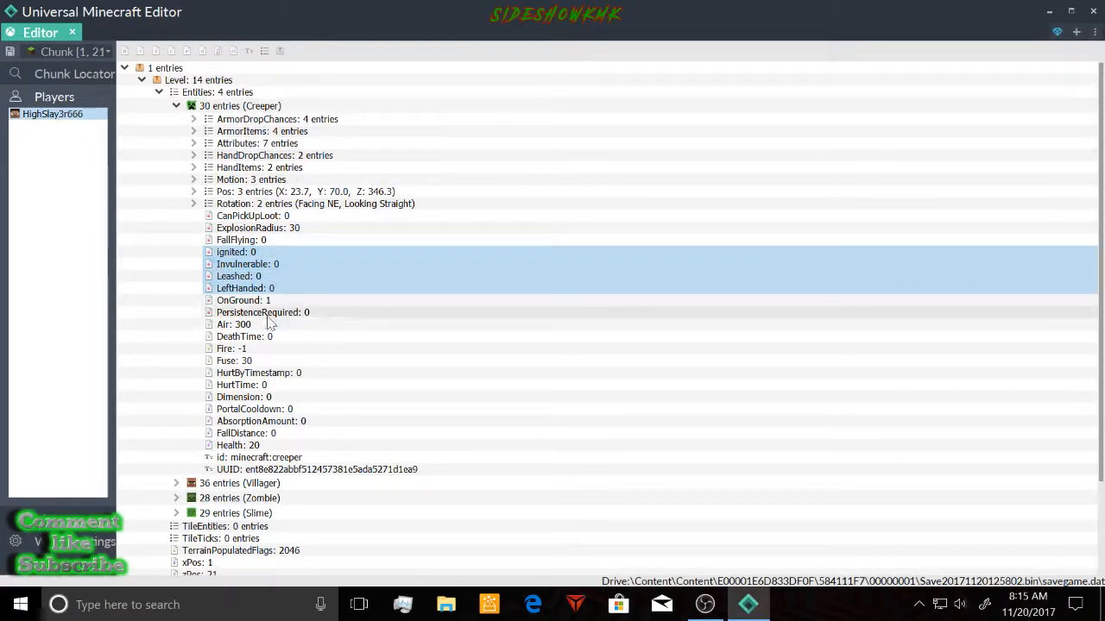
{"action": "scroll", "coordinate": [323, 400], "scroll_direction": "down", "scroll_amount": 1}
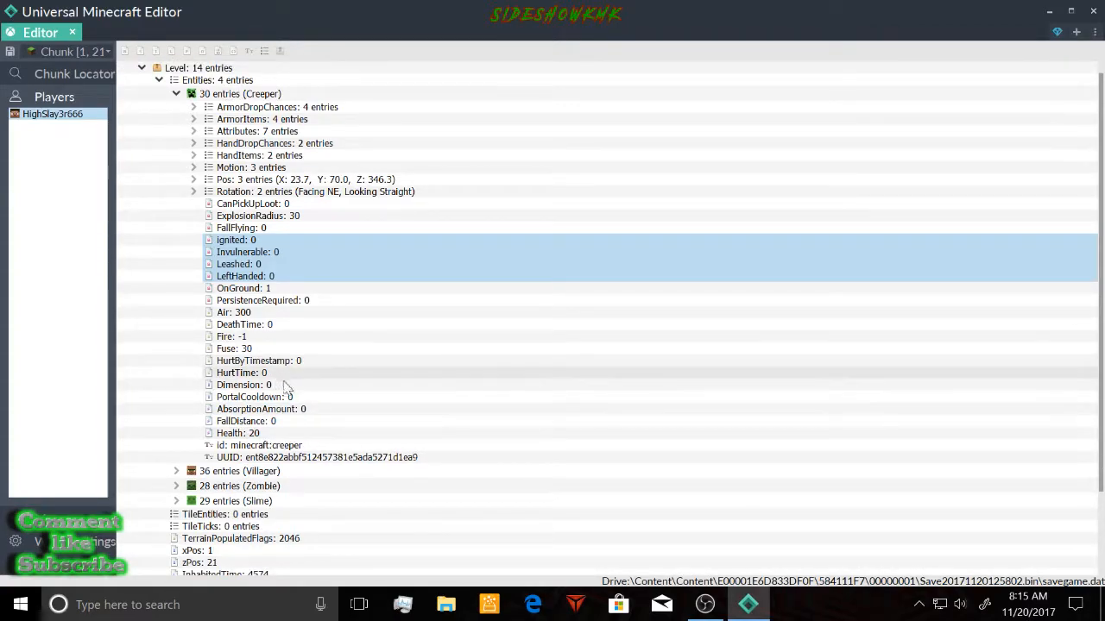
{"action": "double_click", "coordinate": [255, 350]}
{"action": "key", "text": "BackSpace"}
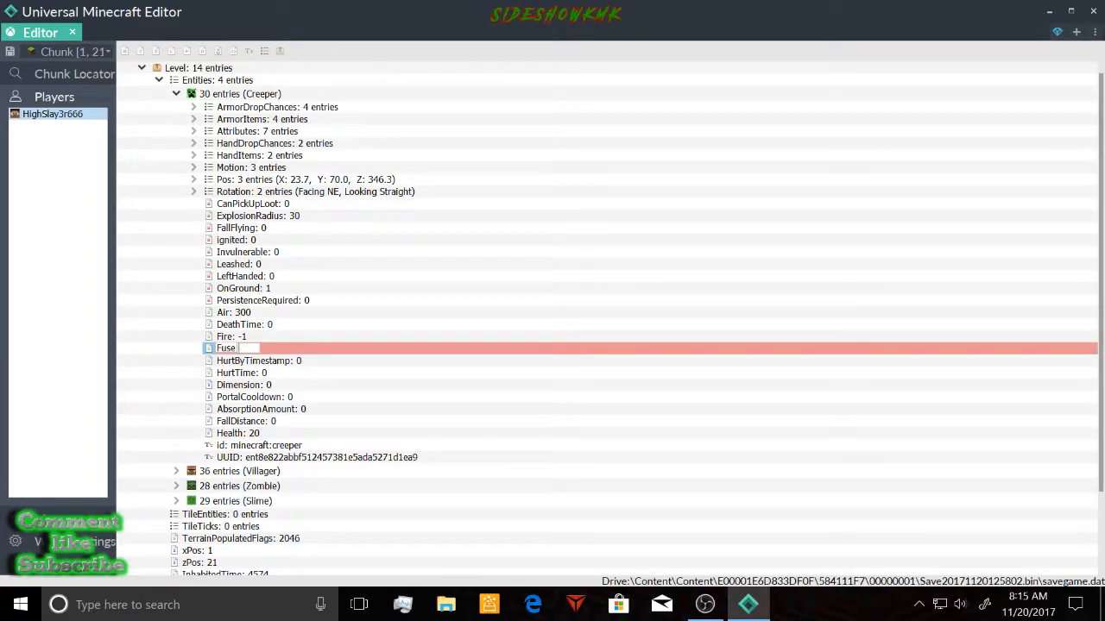
{"action": "type", "text": "50"}
{"action": "key", "text": "Return"}
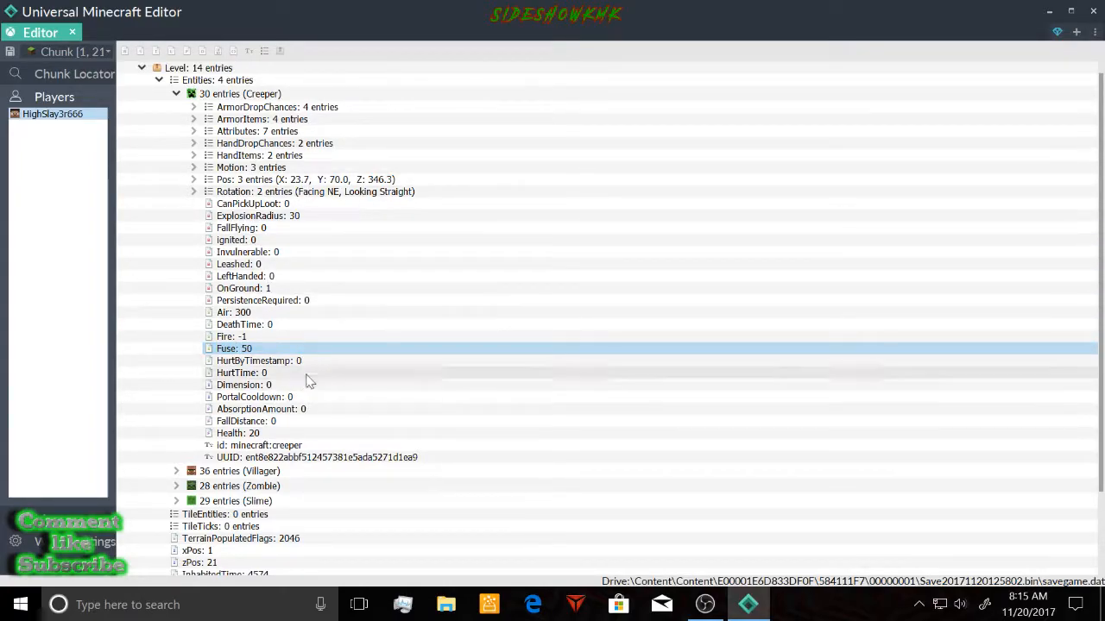
Look through the Creeper's values and check which tag types can be inserted into its data
{"action": "scroll", "coordinate": [294, 324], "scroll_direction": "down", "scroll_amount": 1}
{"action": "scroll", "coordinate": [294, 324], "scroll_direction": "down", "scroll_amount": 2}
{"action": "scroll", "coordinate": [259, 311], "scroll_direction": "up", "scroll_amount": 5}
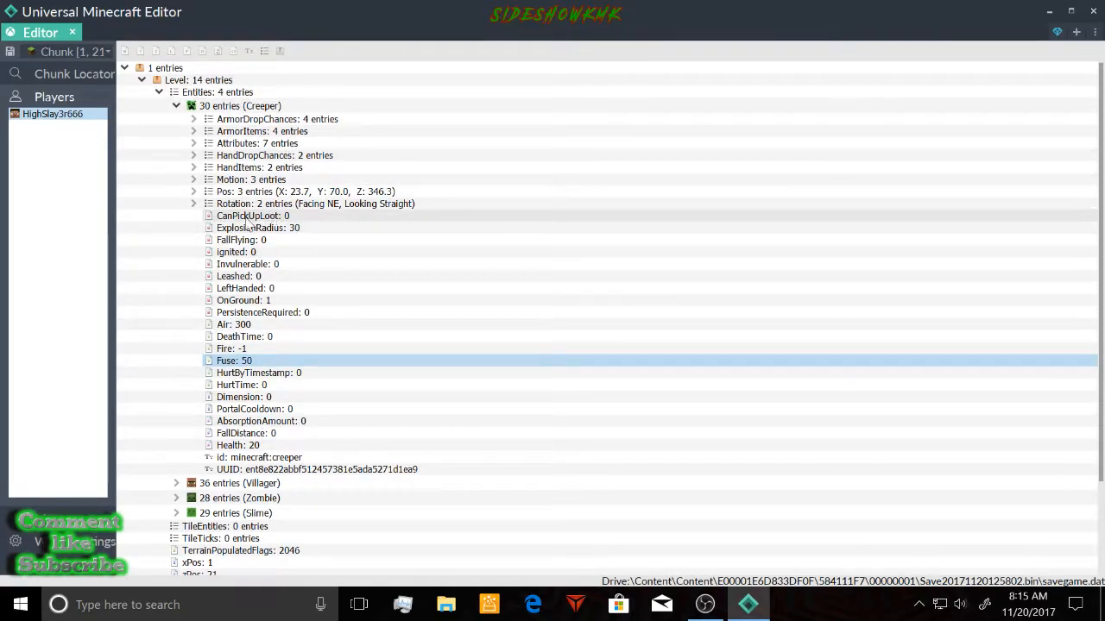
{"action": "right_click", "coordinate": [183, 232]}
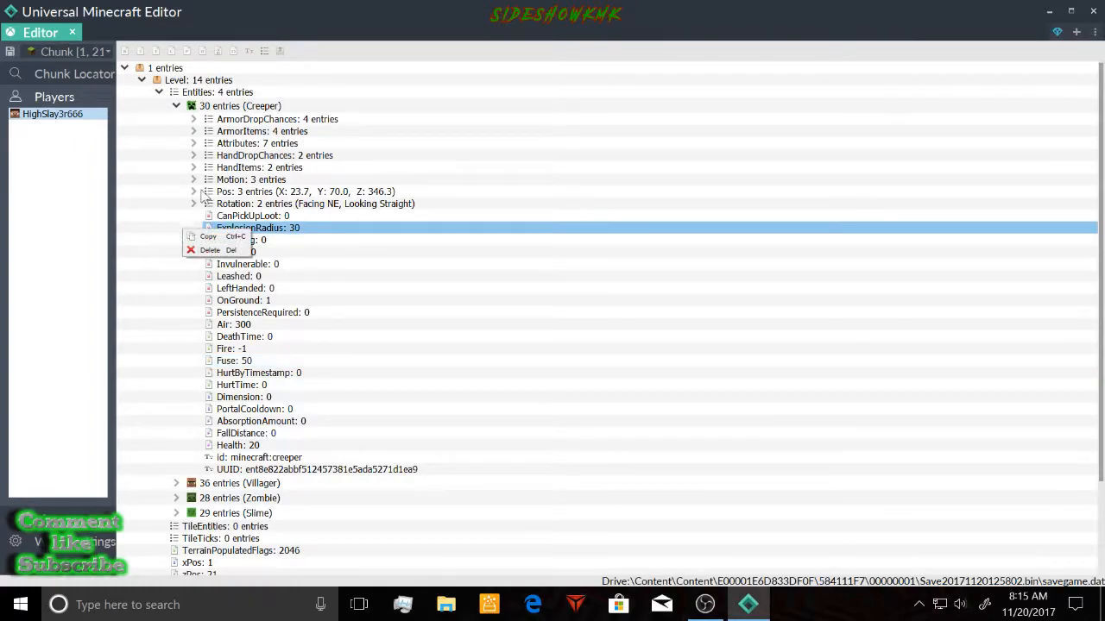
{"action": "right_click", "coordinate": [208, 102]}
{"action": "mouse_move", "coordinate": [259, 215]}
{"action": "mouse_move", "coordinate": [276, 155]}
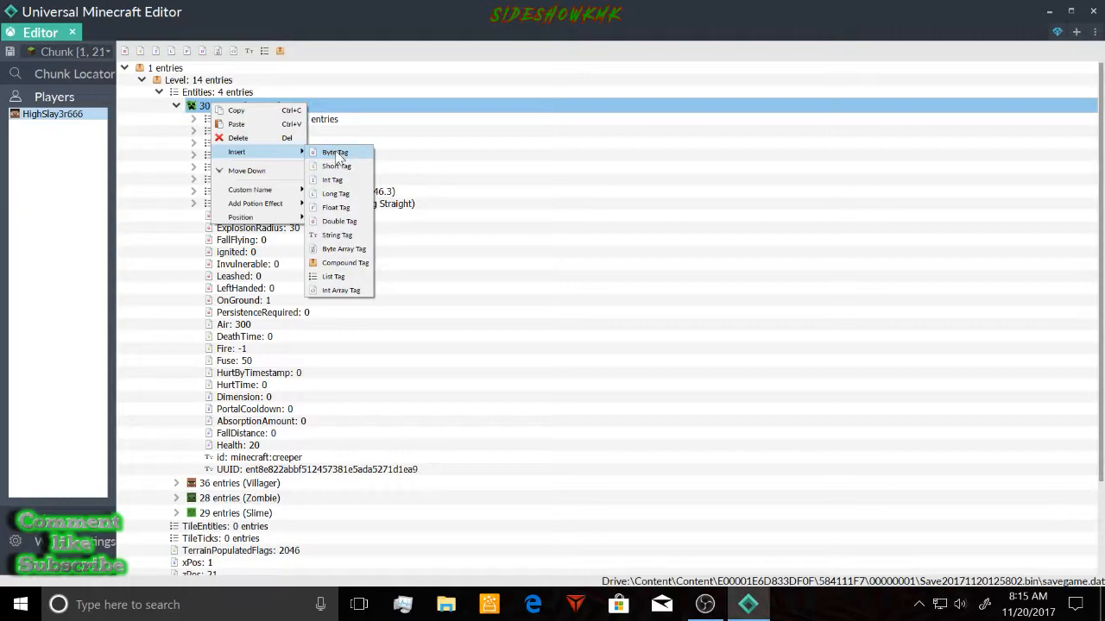
{"action": "left_click", "coordinate": [157, 254]}
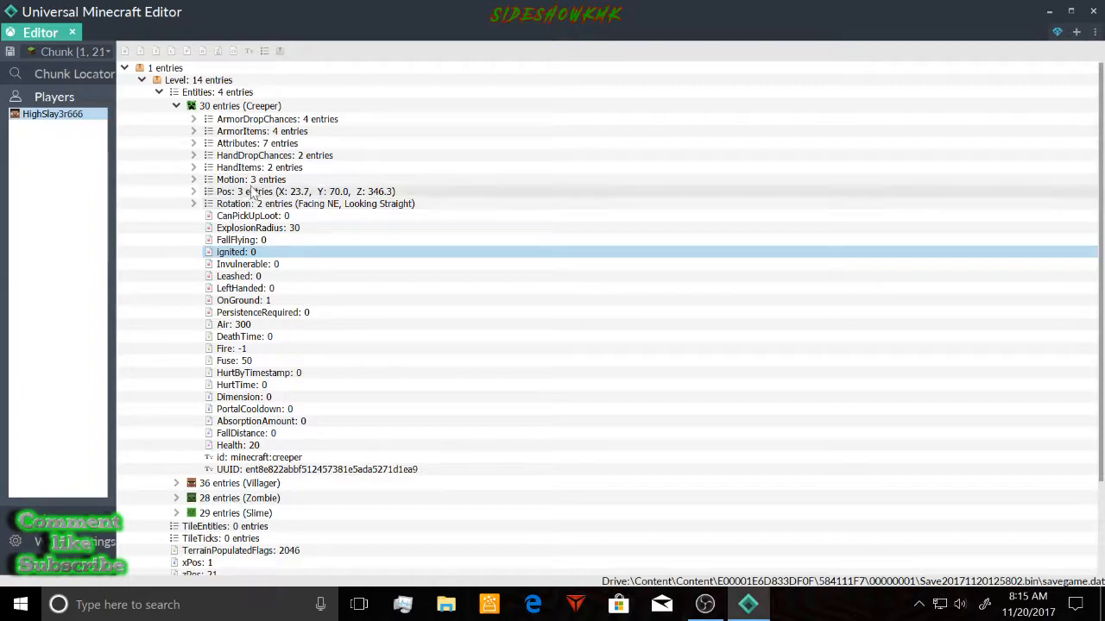
Collapse the Creeper's data, then expand the Villager's data and look through its values
{"action": "left_click", "coordinate": [177, 106]}
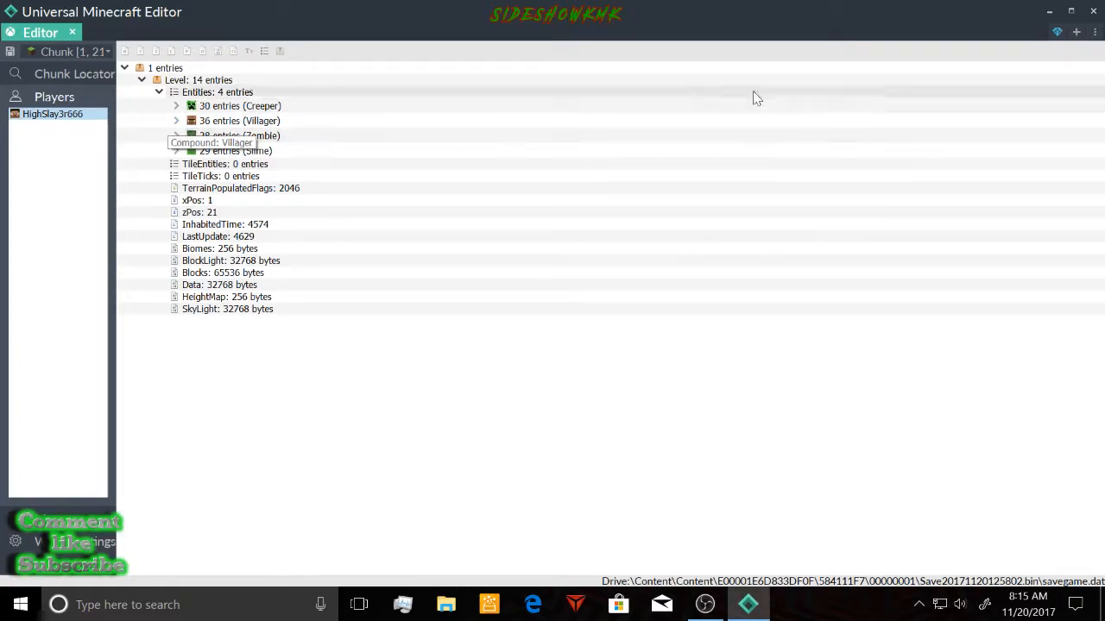
{"action": "right_click", "coordinate": [546, 216]}
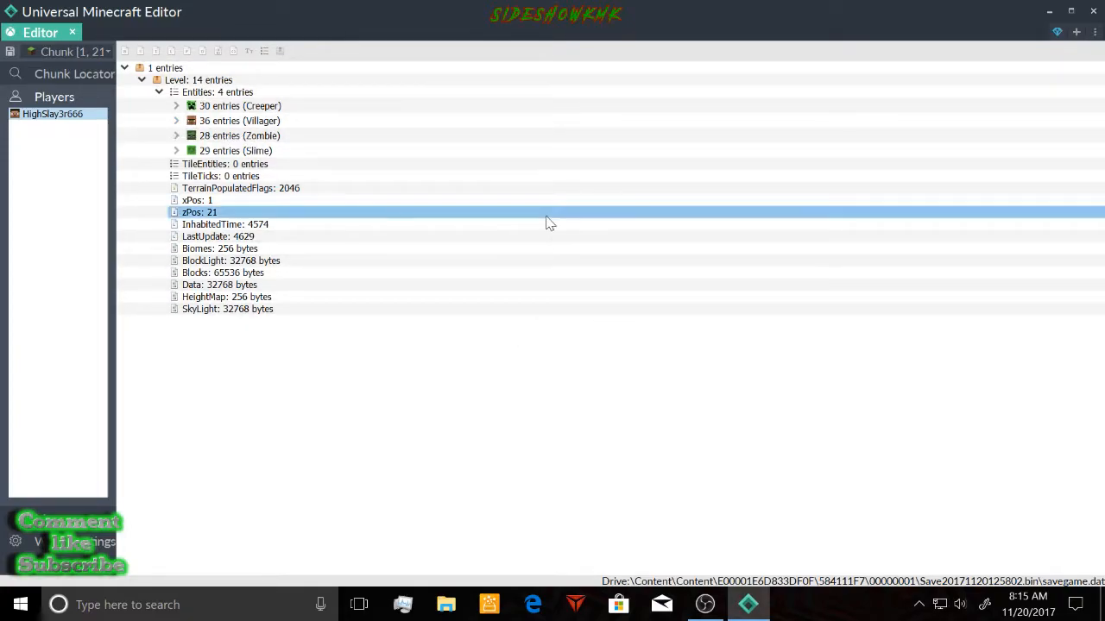
{"action": "left_click", "coordinate": [433, 480]}
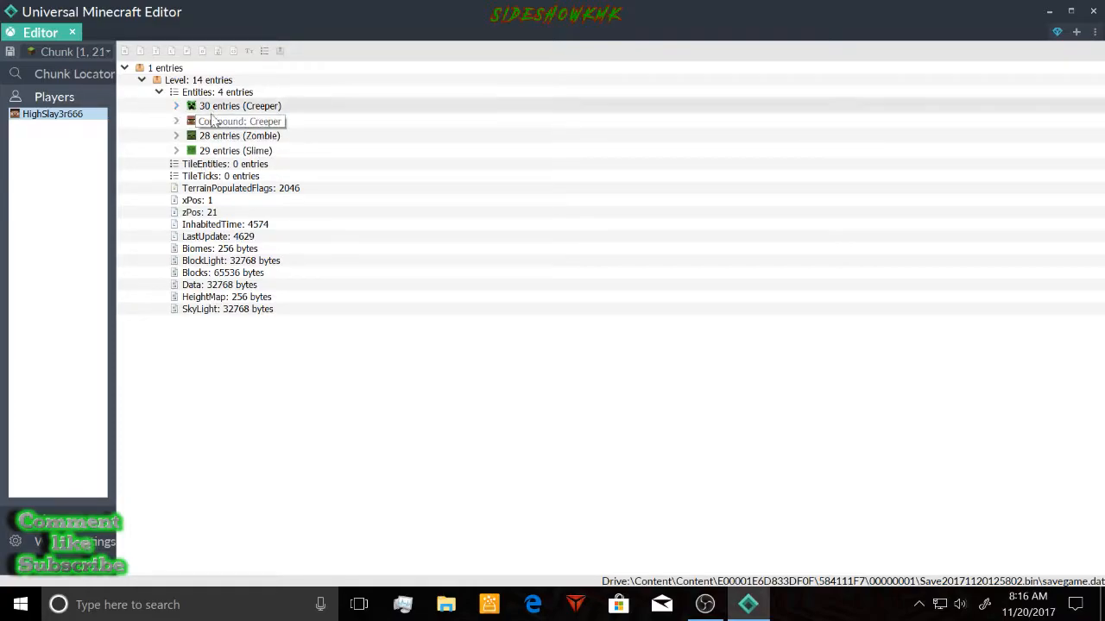
{"action": "left_click", "coordinate": [176, 122]}
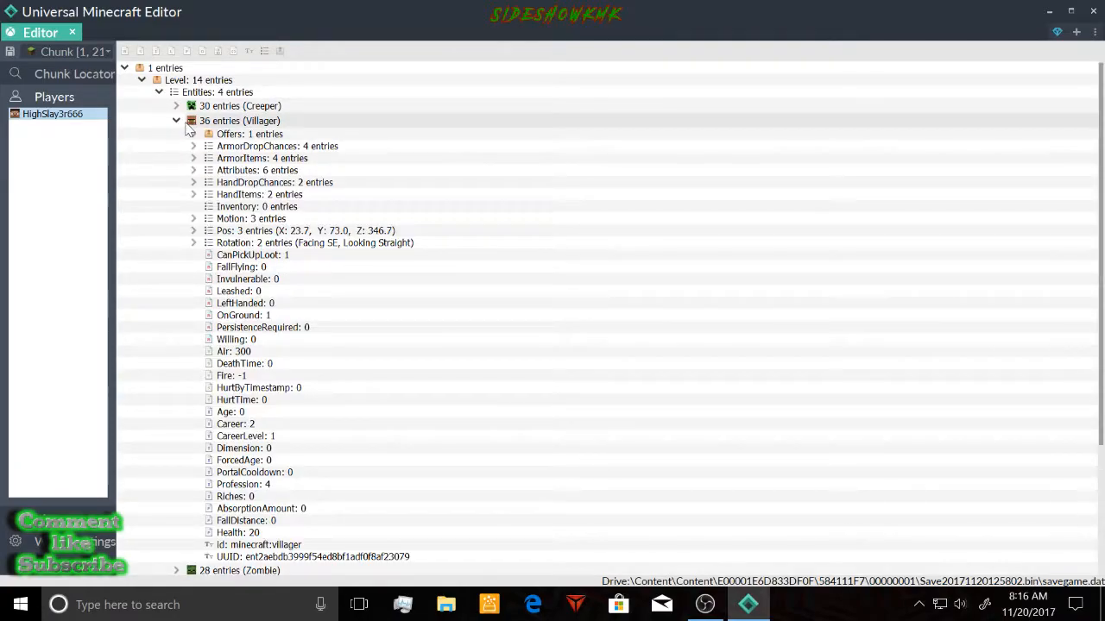
{"action": "scroll", "coordinate": [276, 505], "scroll_direction": "down", "scroll_amount": 1}
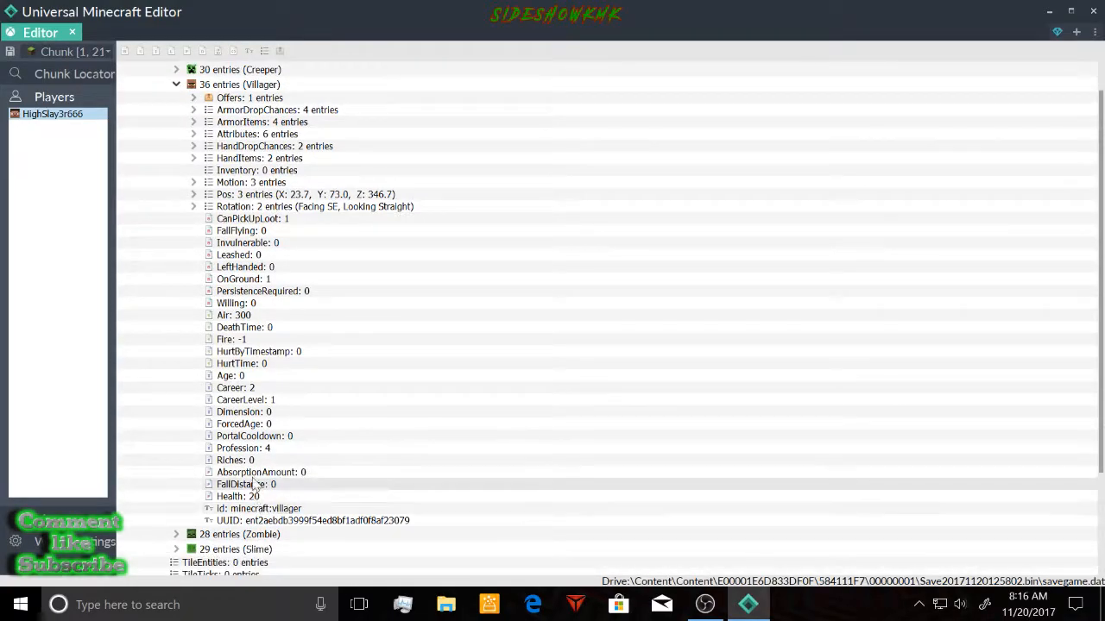
{"action": "scroll", "coordinate": [264, 492], "scroll_direction": "up", "scroll_amount": 1}
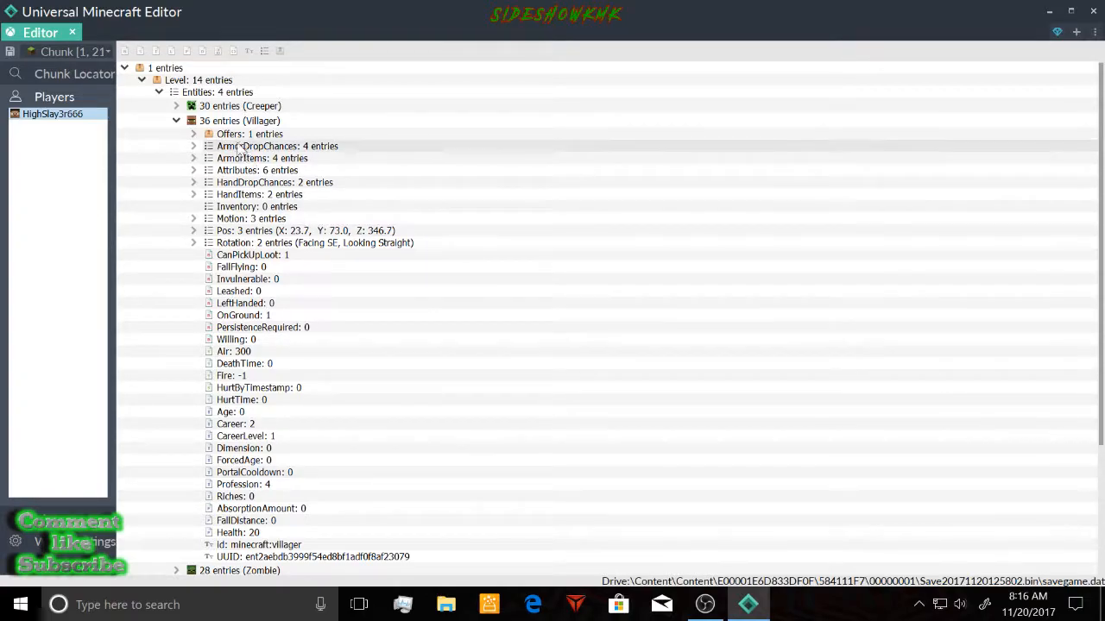
Expand the Villager's Offers and Recipes down to the contents of both trades
{"action": "left_click", "coordinate": [194, 135]}
{"action": "left_click", "coordinate": [211, 146]}
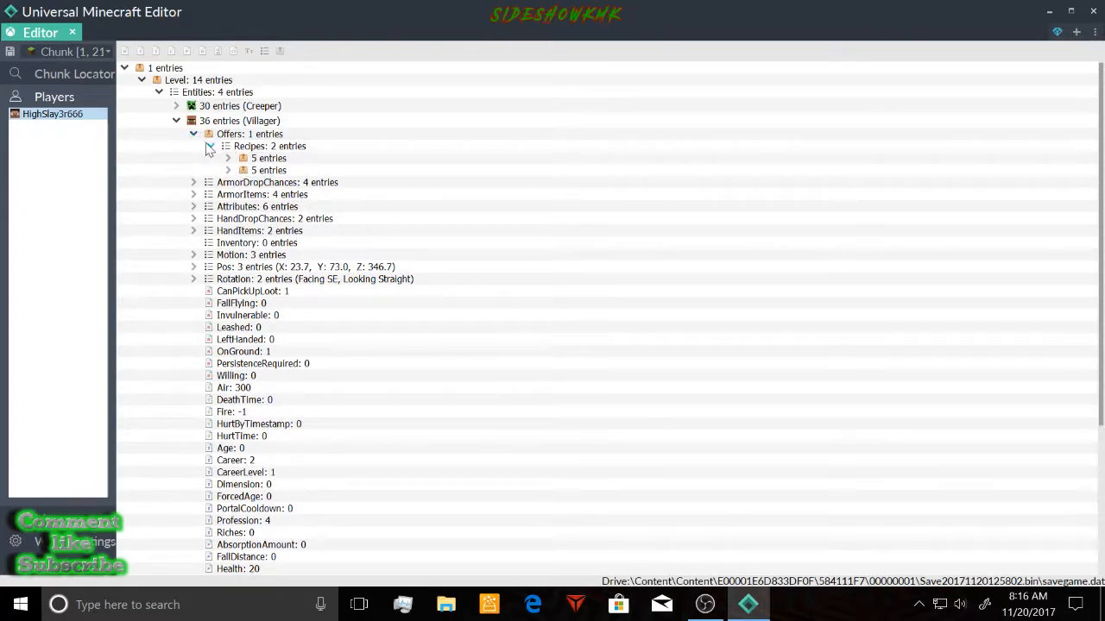
{"action": "left_click", "coordinate": [228, 159]}
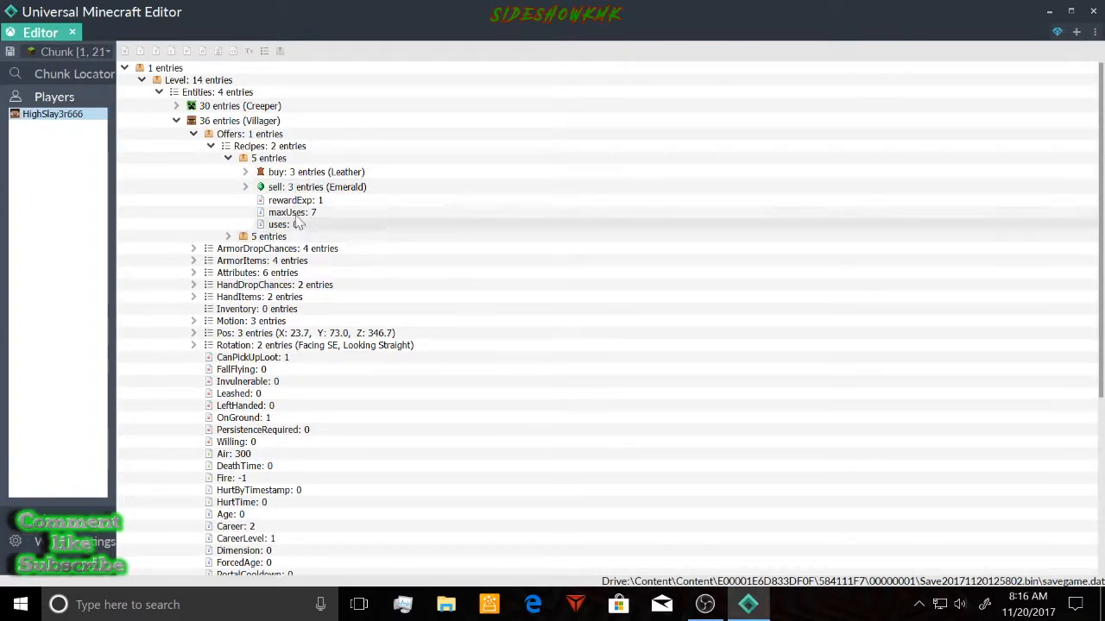
{"action": "left_click", "coordinate": [230, 236]}
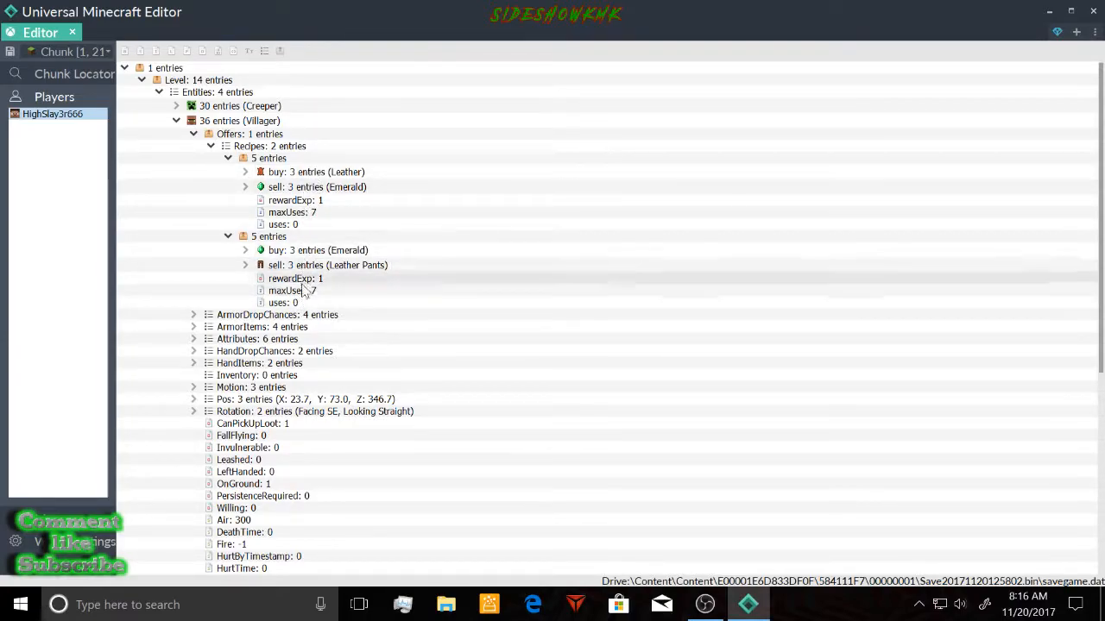
Add a new trade with the default Dirt and Stone items to the Villager through Edit Trades
{"action": "right_click", "coordinate": [260, 122]}
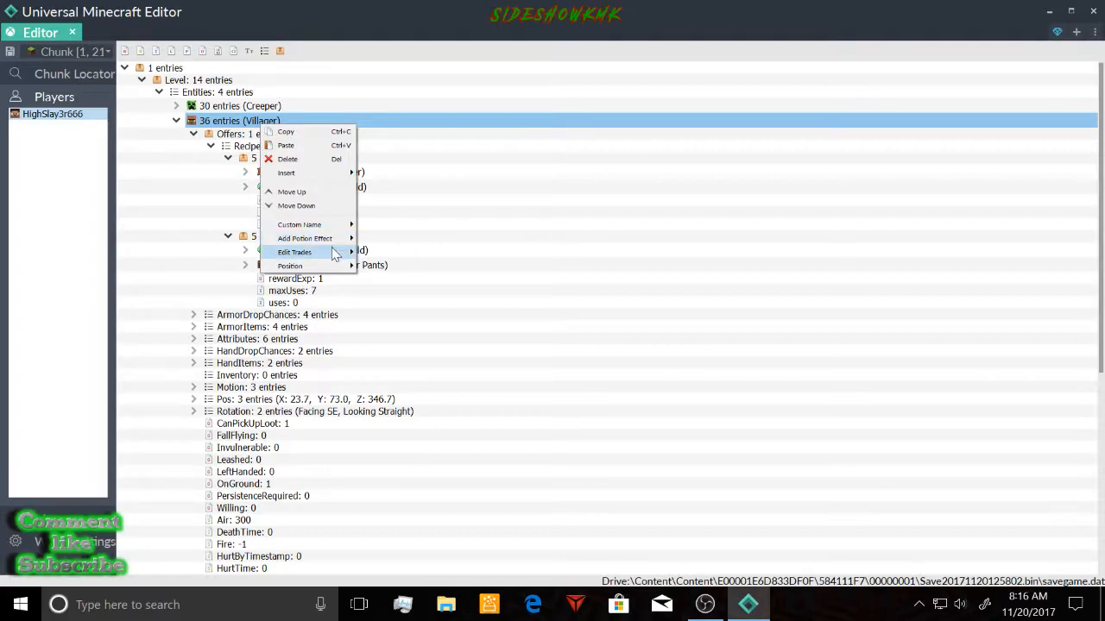
{"action": "mouse_move", "coordinate": [336, 251]}
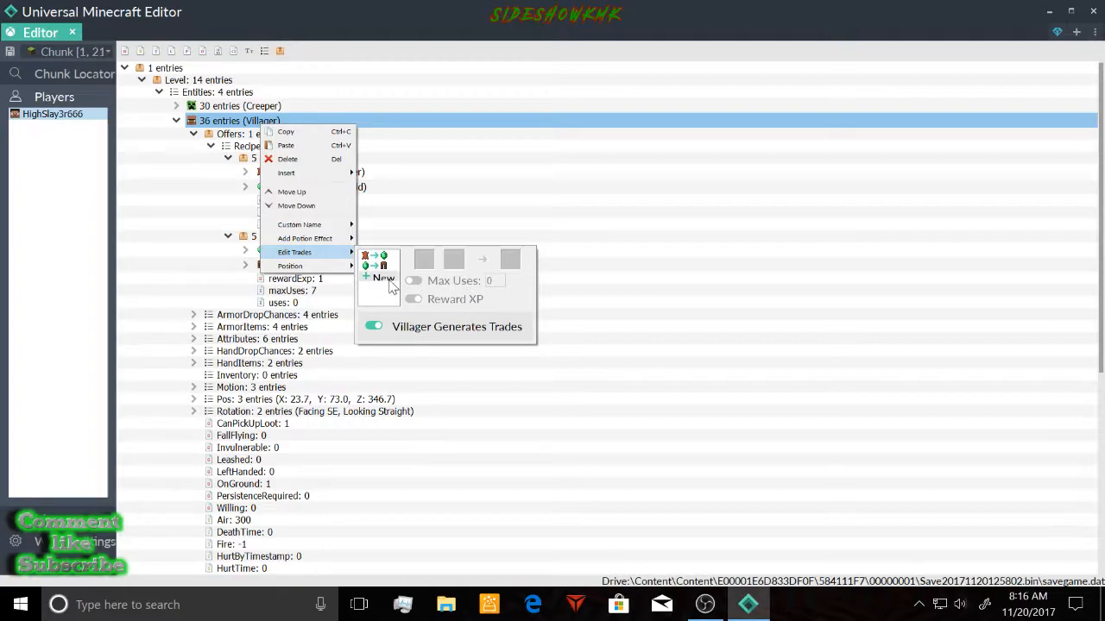
{"action": "left_click", "coordinate": [380, 266]}
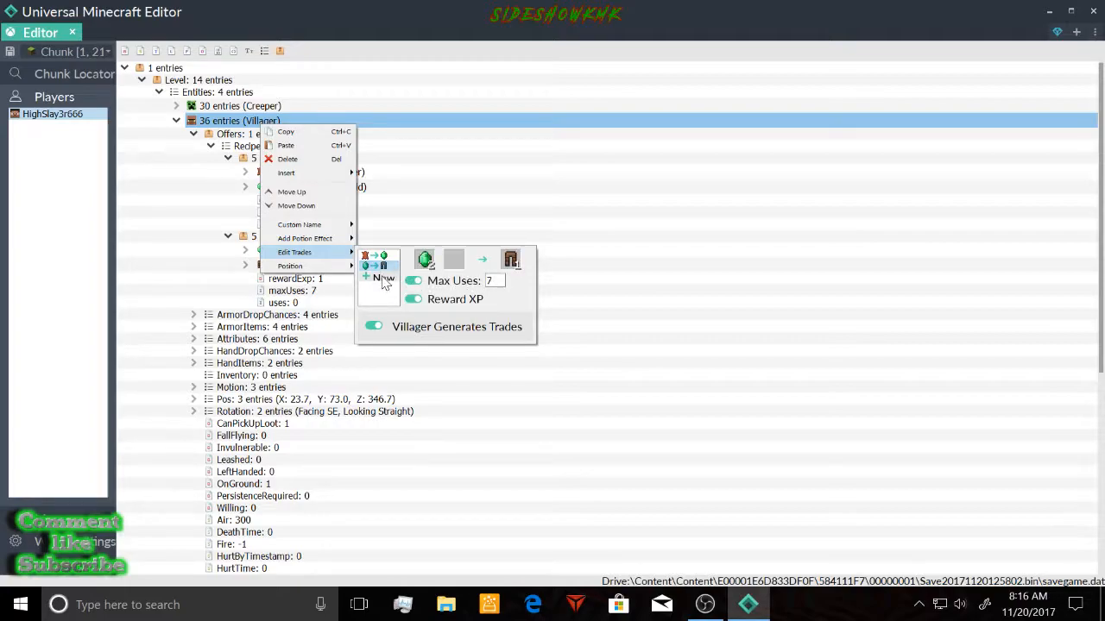
{"action": "left_click", "coordinate": [380, 280]}
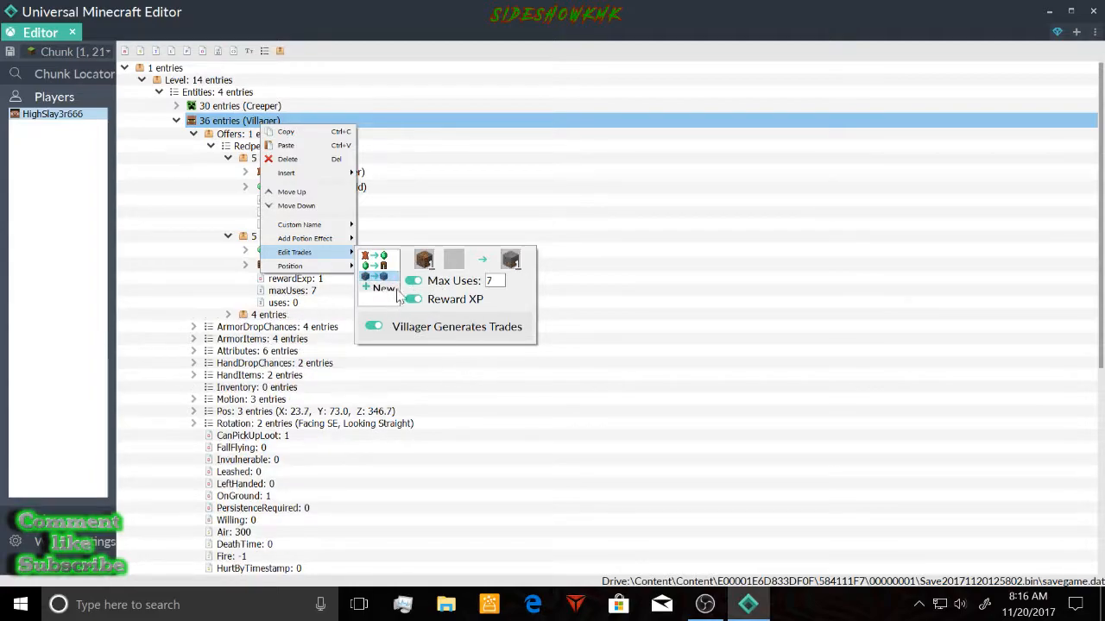
{"action": "left_click", "coordinate": [380, 267]}
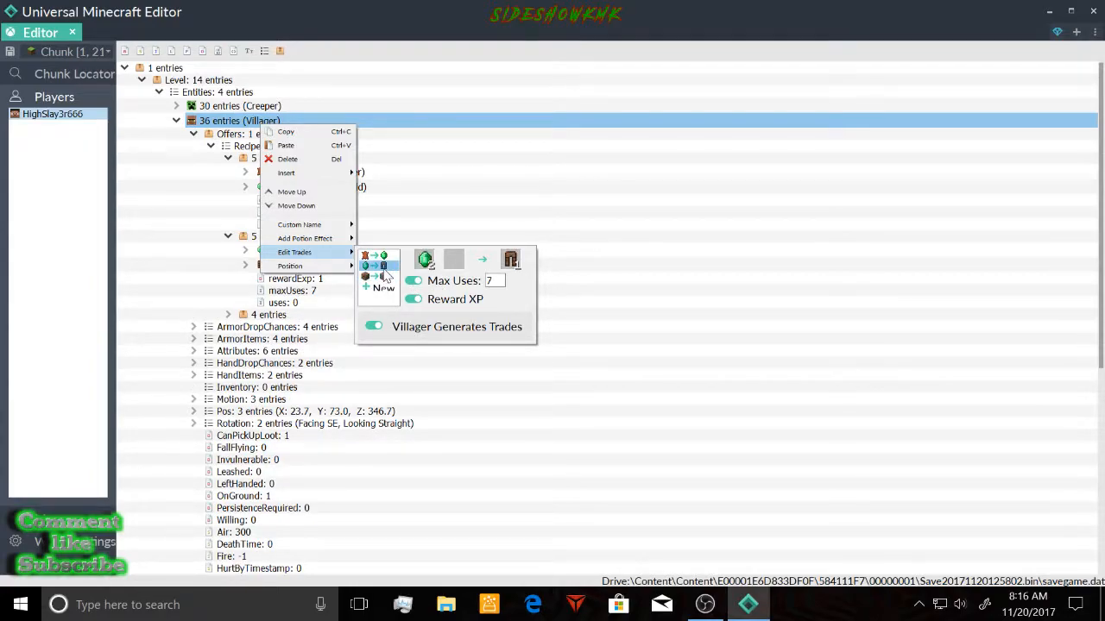
{"action": "left_click", "coordinate": [180, 188]}
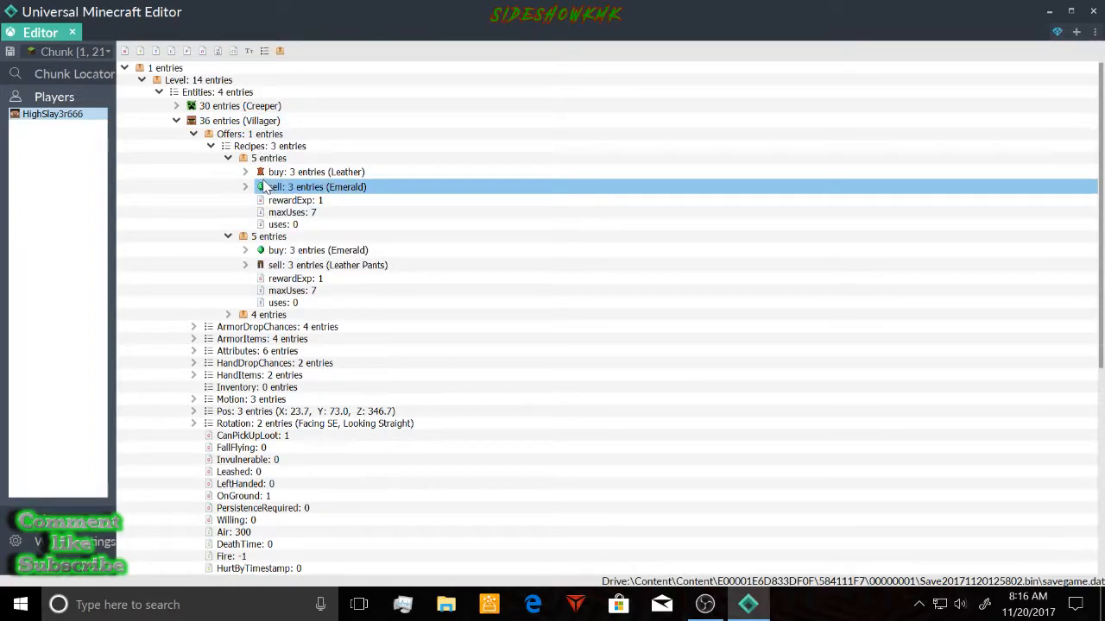
Delete the Villager's Leather Pants recipe, and delete the buy and sell items from the Leather-for-Emerald recipe
{"action": "right_click", "coordinate": [259, 238]}
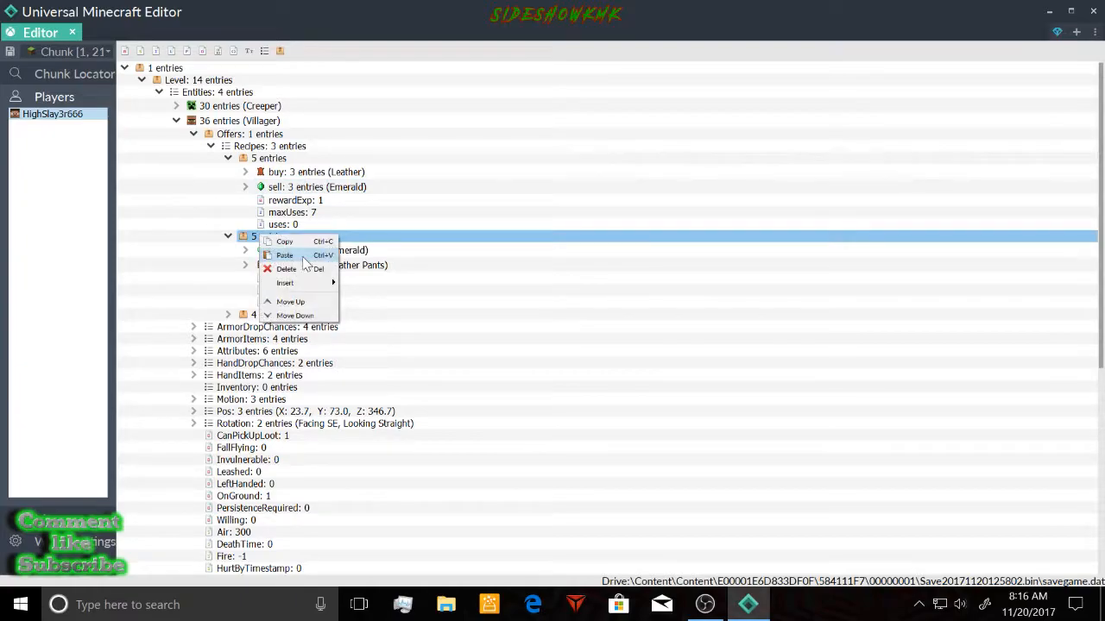
{"action": "left_click", "coordinate": [288, 270]}
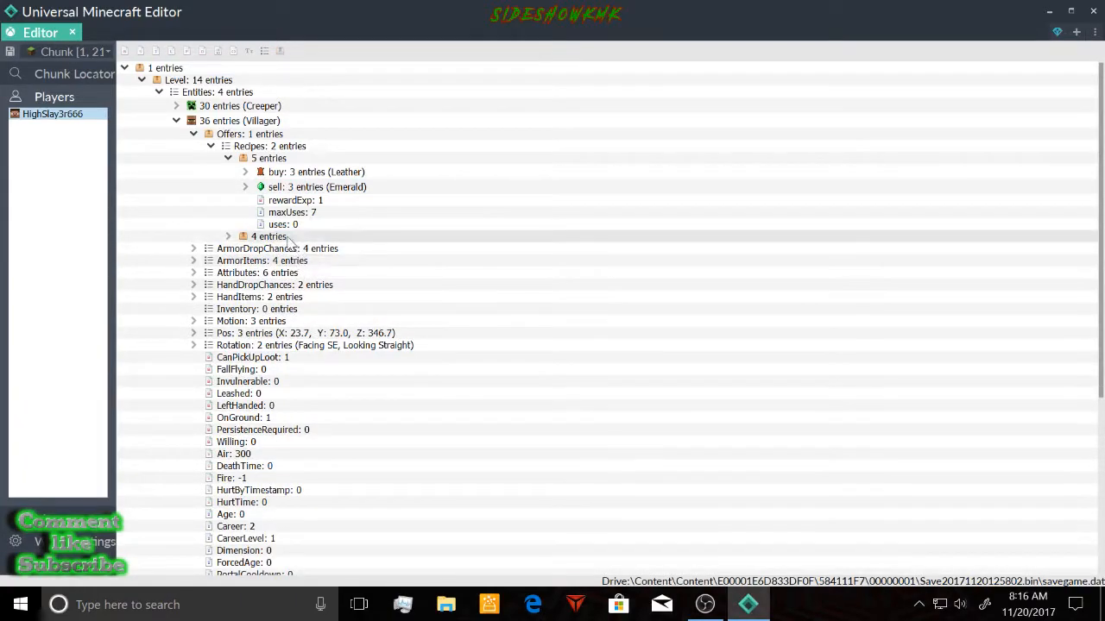
{"action": "right_click", "coordinate": [261, 172]}
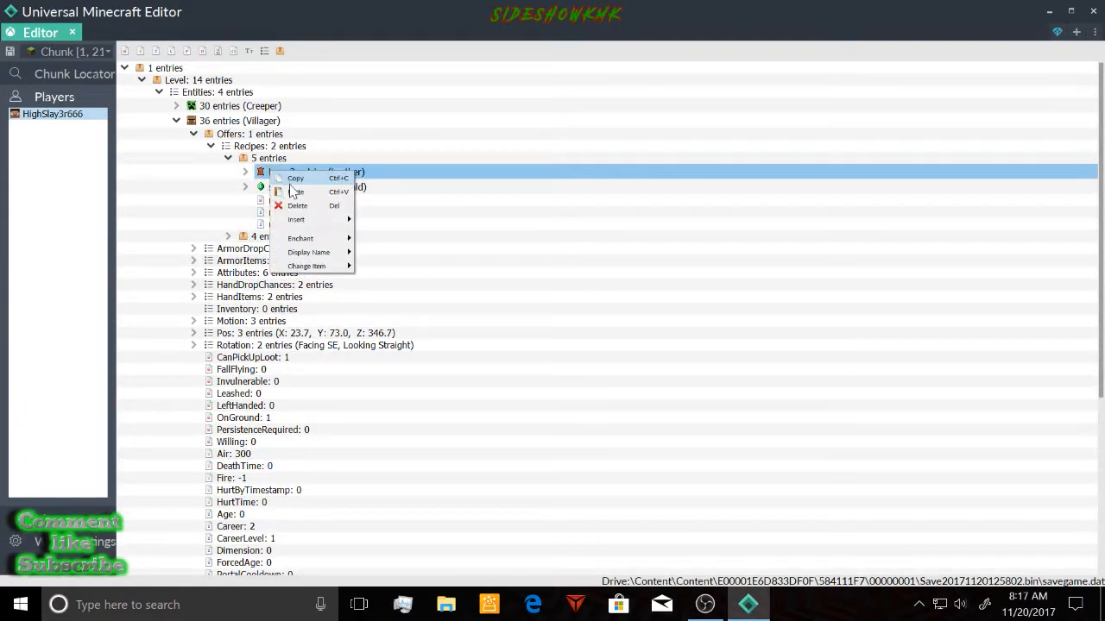
{"action": "left_click", "coordinate": [294, 205]}
{"action": "right_click", "coordinate": [283, 174]}
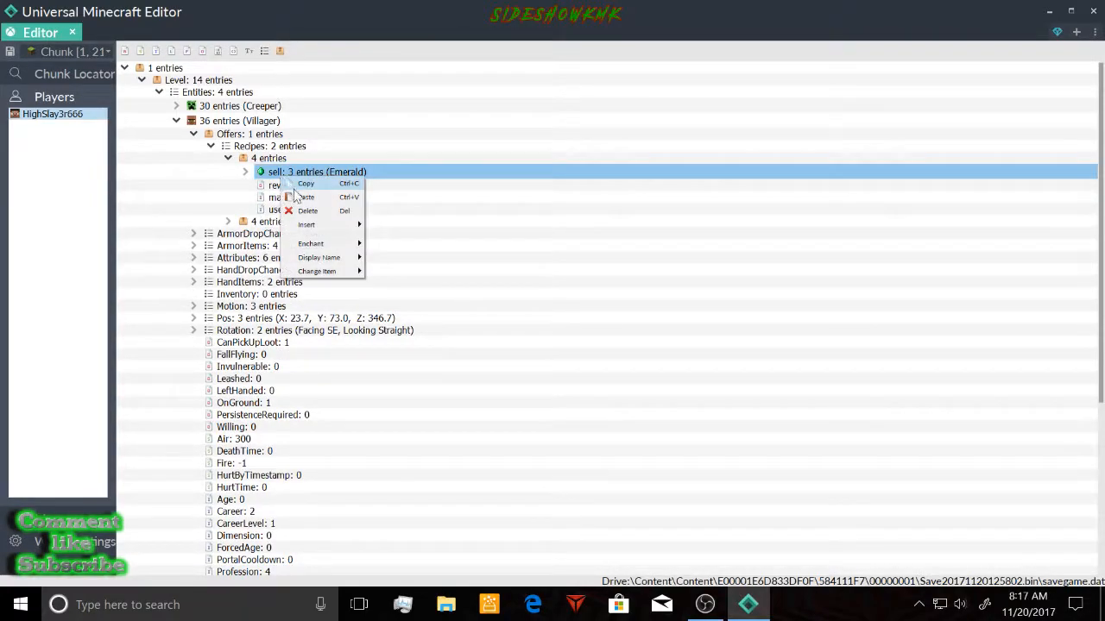
{"action": "left_click", "coordinate": [307, 212]}
Delete the first recipe's rewardExp, maxUses and uses tags, followed by the emptied recipe itself
{"action": "right_click", "coordinate": [285, 170]}
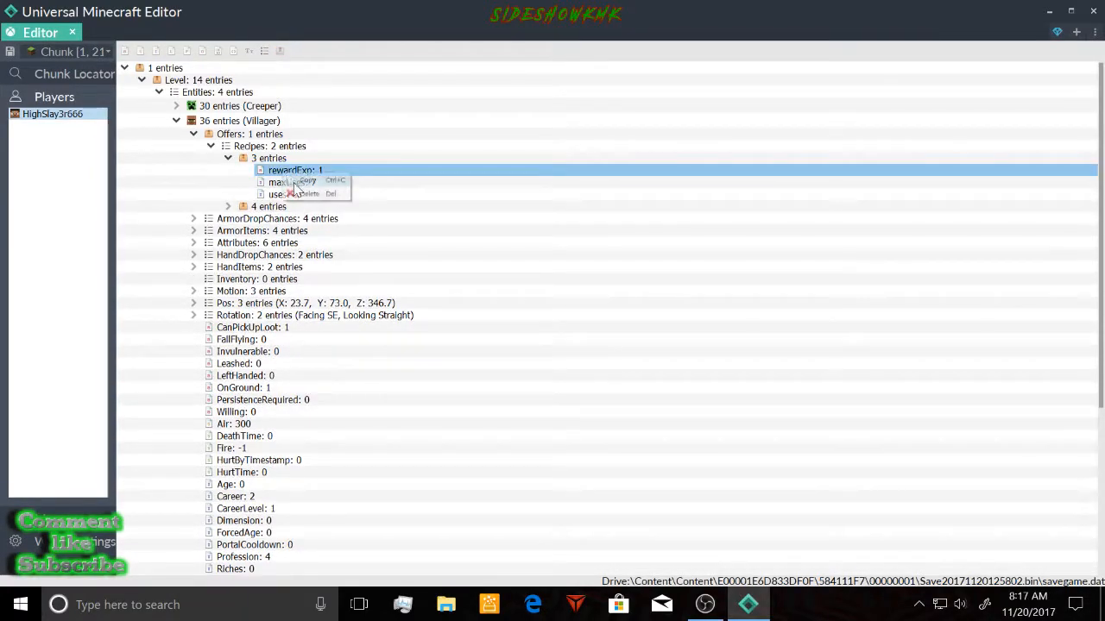
{"action": "left_click", "coordinate": [294, 195]}
{"action": "right_click", "coordinate": [285, 171]}
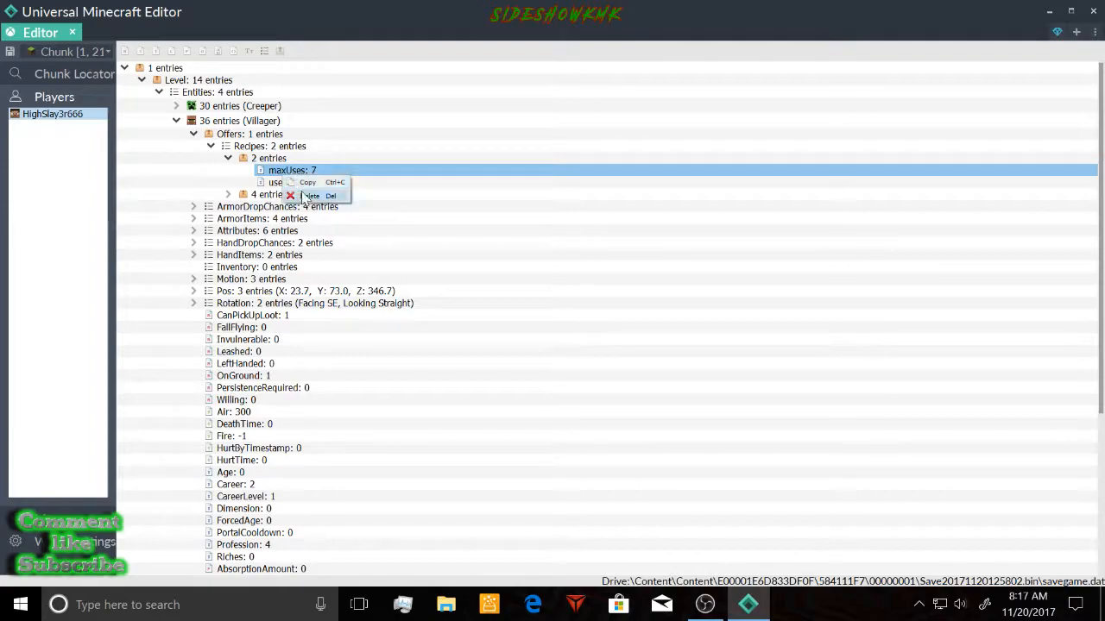
{"action": "left_click", "coordinate": [294, 195]}
{"action": "right_click", "coordinate": [283, 175]}
{"action": "left_click", "coordinate": [293, 195]}
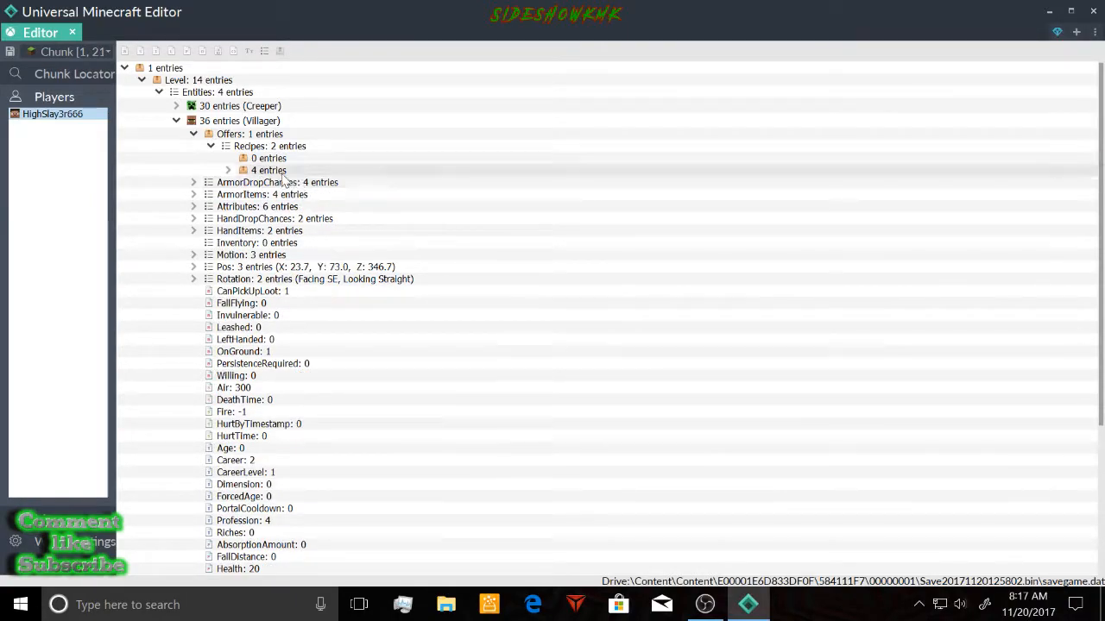
{"action": "right_click", "coordinate": [248, 159]}
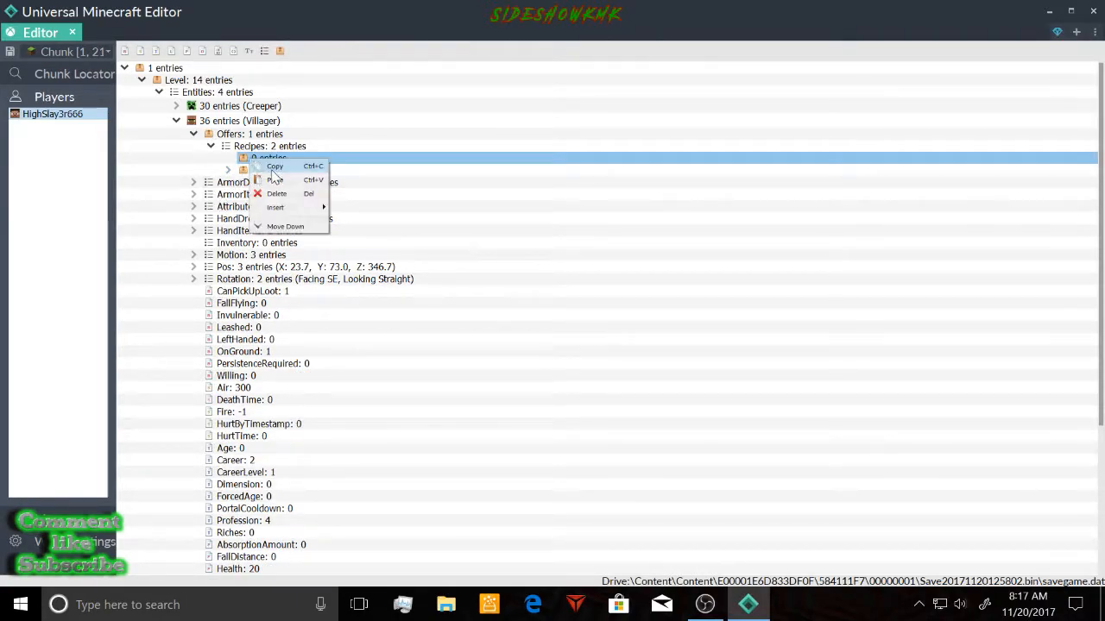
{"action": "left_click", "coordinate": [294, 201]}
Expand the Villager's remaining recipe and add Cobblestone as the second buy item of its Dirt-for-Stone trade
{"action": "left_click", "coordinate": [228, 158]}
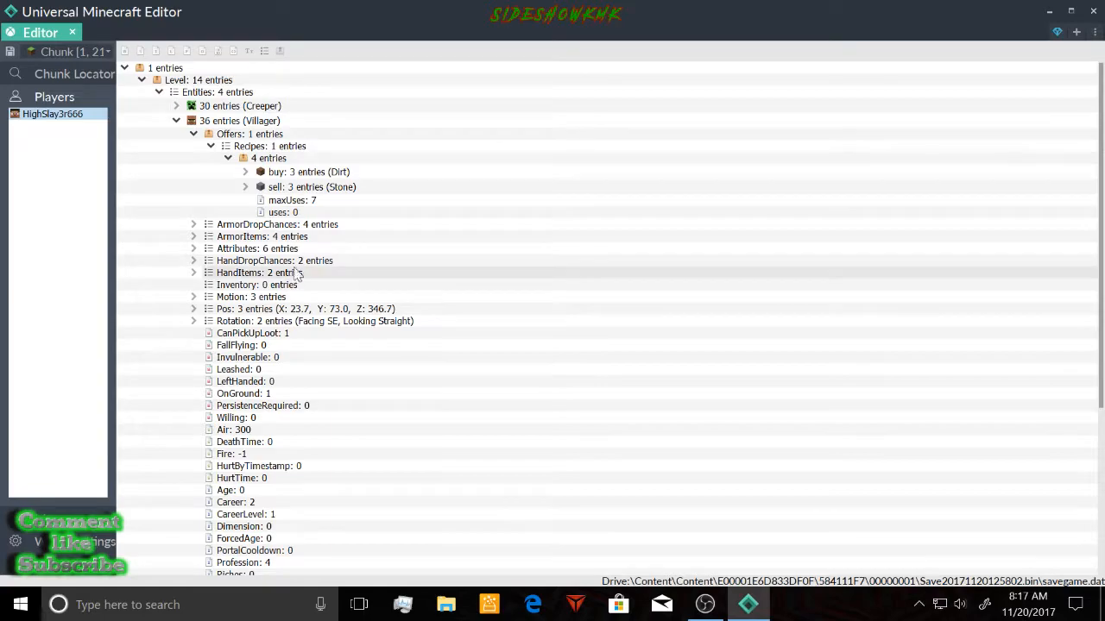
{"action": "right_click", "coordinate": [227, 127]}
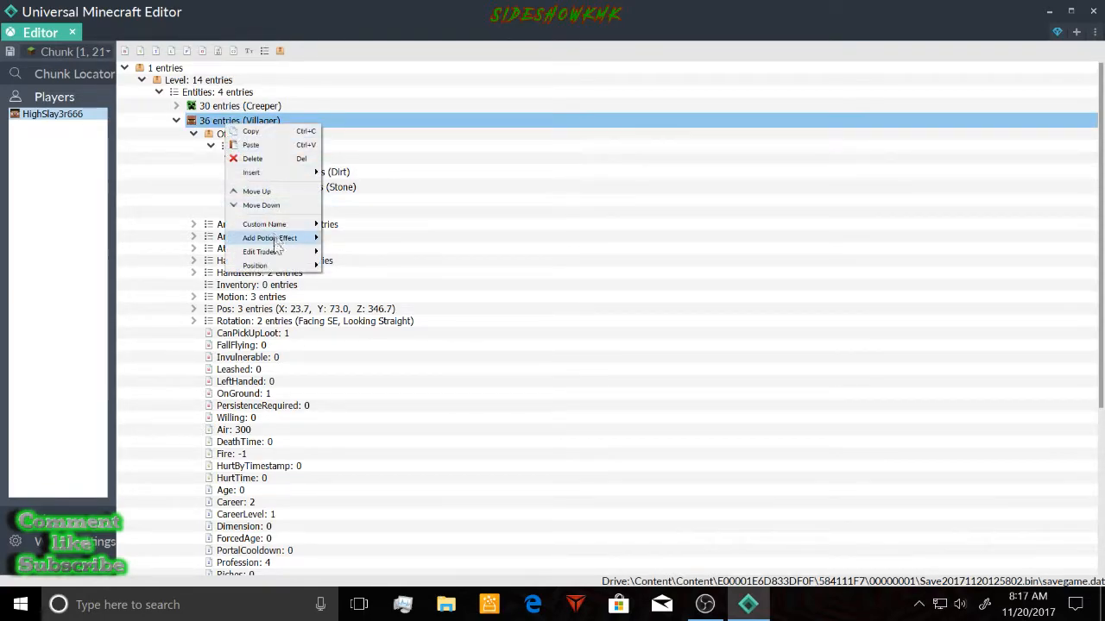
{"action": "mouse_move", "coordinate": [276, 251]}
{"action": "left_click", "coordinate": [347, 256]}
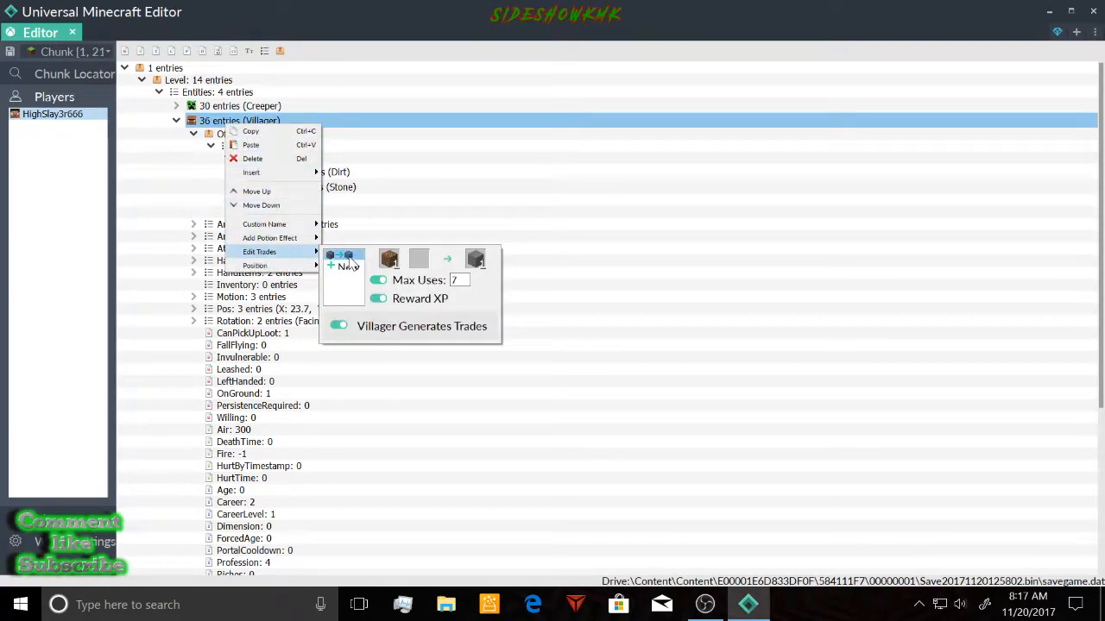
{"action": "left_click", "coordinate": [394, 262]}
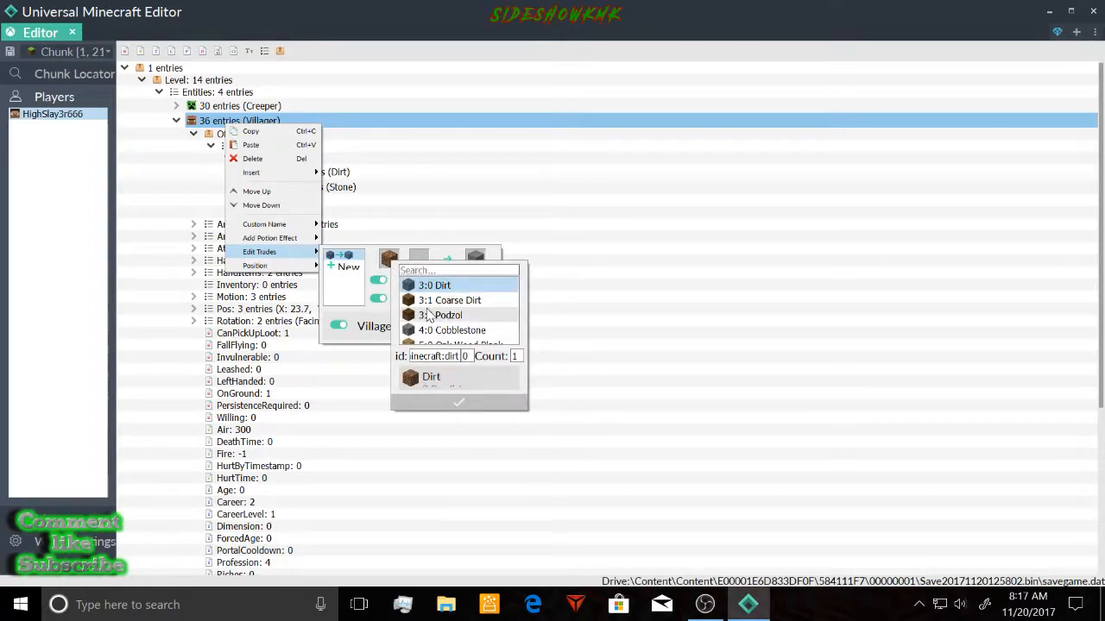
{"action": "left_click", "coordinate": [421, 261]}
{"action": "left_click", "coordinate": [422, 261]}
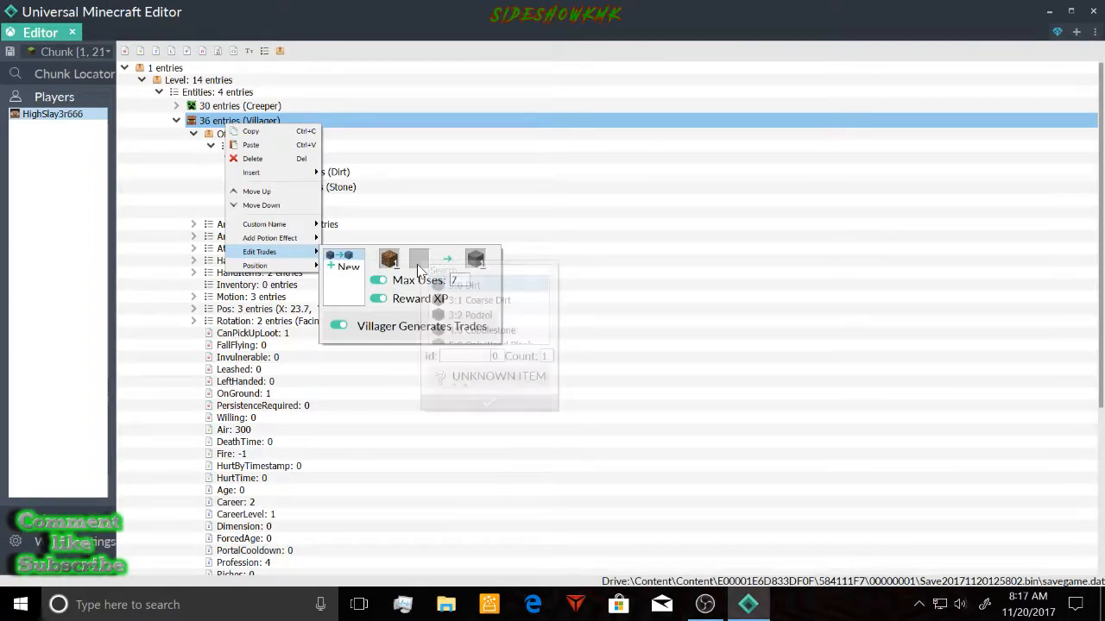
{"action": "scroll", "coordinate": [479, 320], "scroll_direction": "down", "scroll_amount": 1}
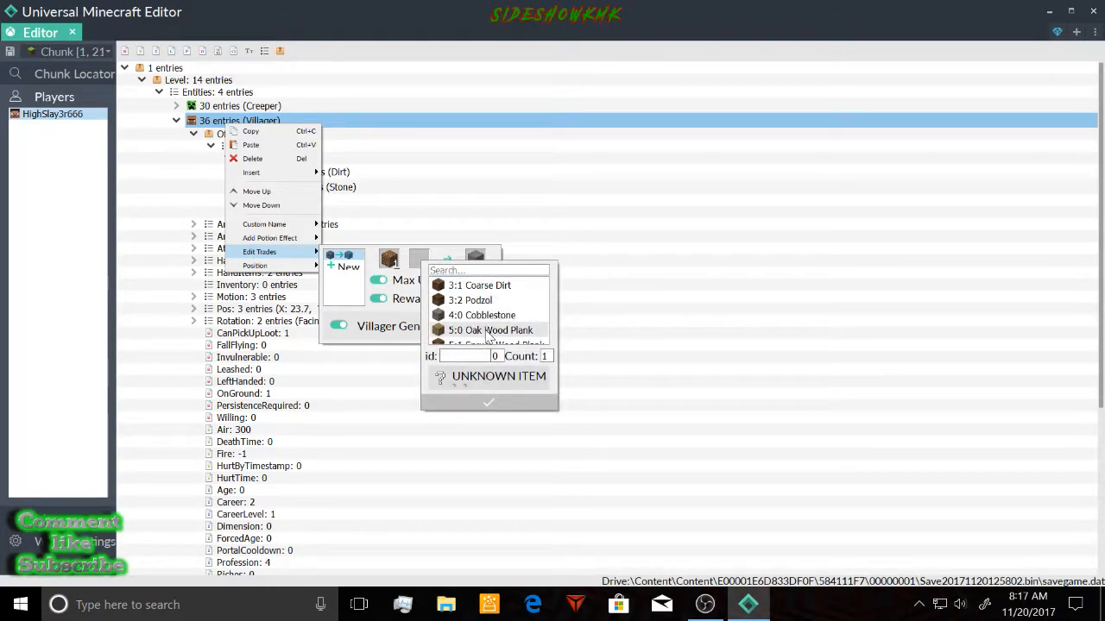
{"action": "left_click", "coordinate": [471, 315]}
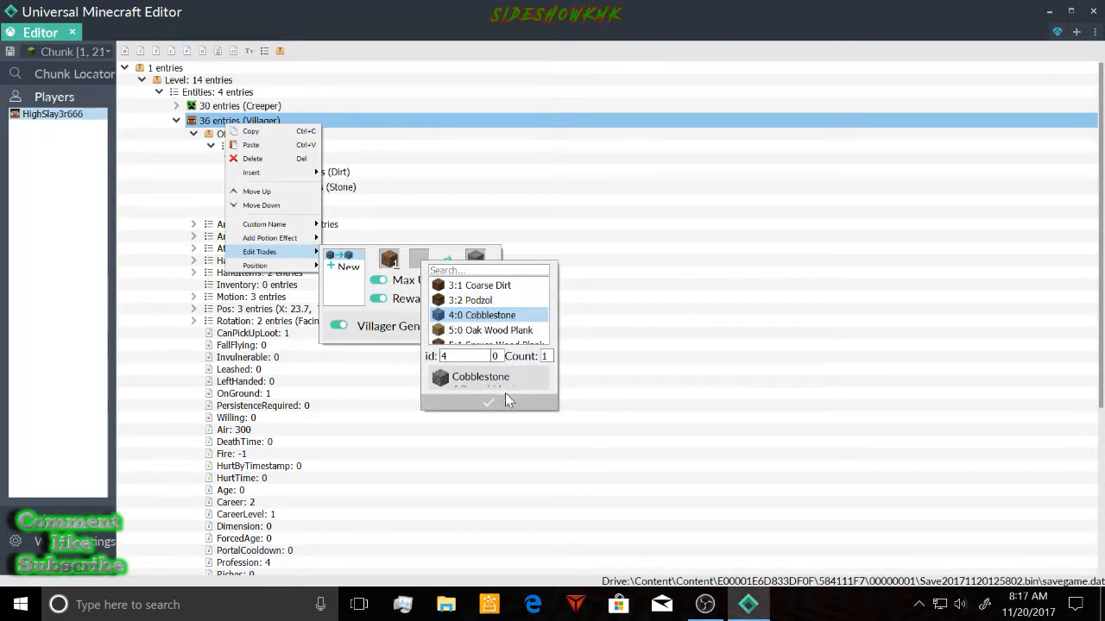
{"action": "left_click", "coordinate": [507, 401]}
Replace the Stone sell item in the Villager's trade with 52:0 Monster Spawner
{"action": "left_click", "coordinate": [476, 260]}
{"action": "scroll", "coordinate": [544, 332], "scroll_direction": "down", "scroll_amount": 7}
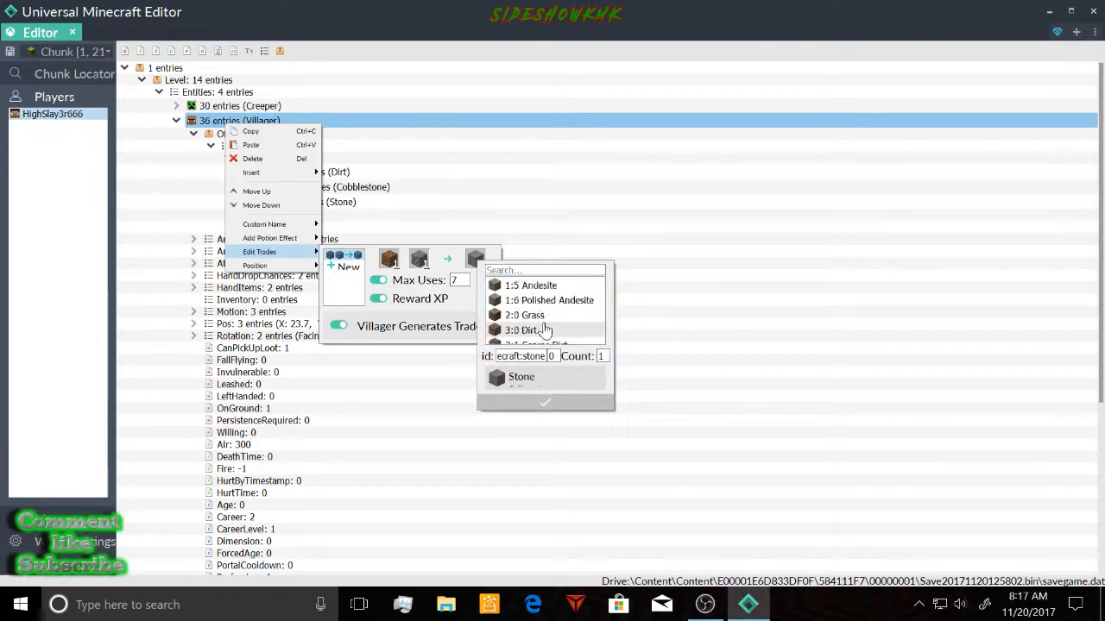
{"action": "scroll", "coordinate": [541, 328], "scroll_direction": "down", "scroll_amount": 5}
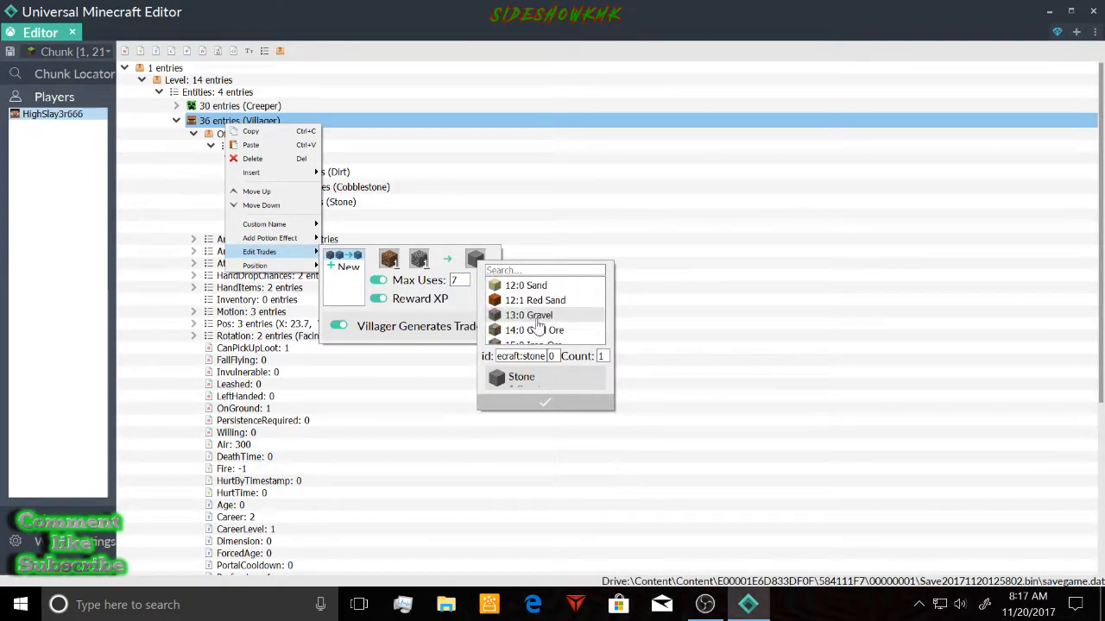
{"action": "scroll", "coordinate": [531, 317], "scroll_direction": "up", "scroll_amount": 3}
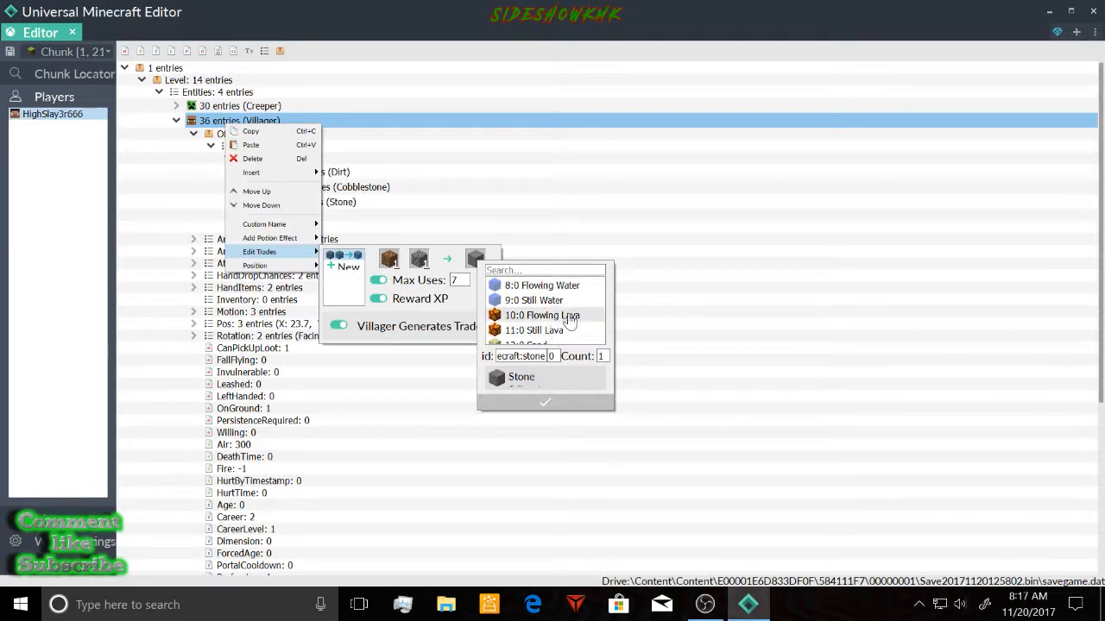
{"action": "scroll", "coordinate": [561, 328], "scroll_direction": "down", "scroll_amount": 3}
{"action": "scroll", "coordinate": [566, 331], "scroll_direction": "down", "scroll_amount": 9}
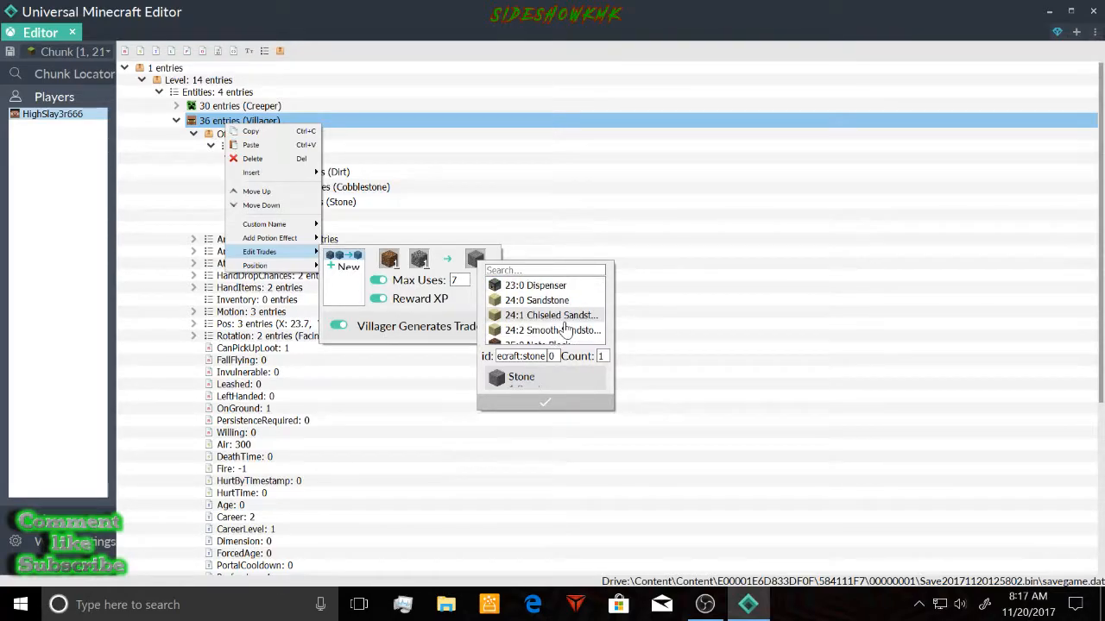
{"action": "scroll", "coordinate": [556, 341], "scroll_direction": "up", "scroll_amount": 3}
{"action": "scroll", "coordinate": [557, 336], "scroll_direction": "up", "scroll_amount": 1}
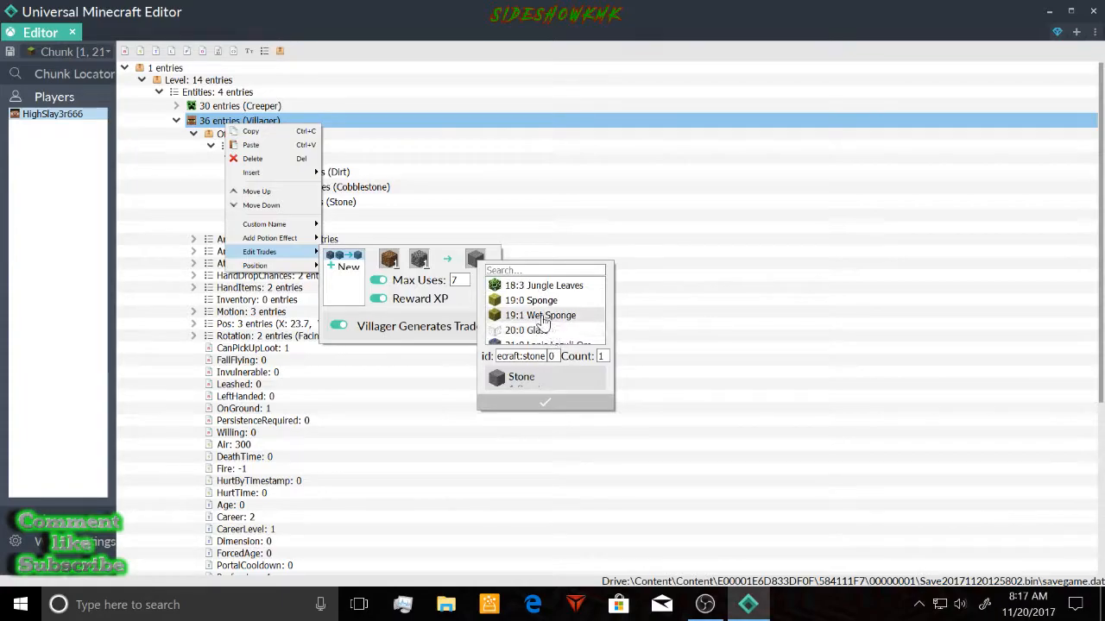
{"action": "scroll", "coordinate": [543, 328], "scroll_direction": "down", "scroll_amount": 6}
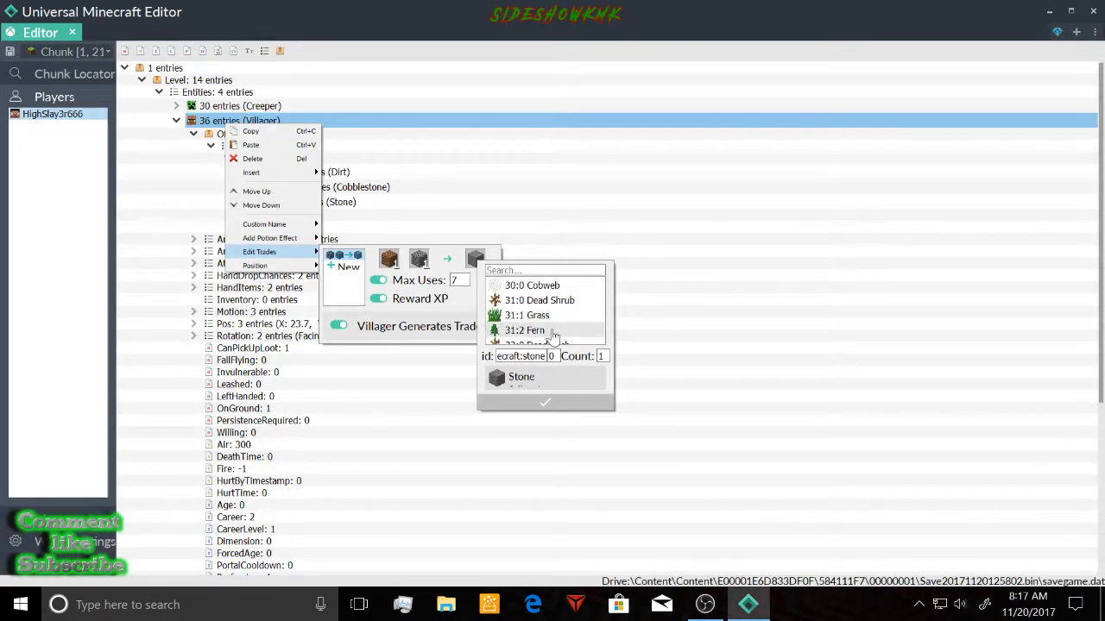
{"action": "scroll", "coordinate": [544, 324], "scroll_direction": "up", "scroll_amount": 2}
{"action": "scroll", "coordinate": [547, 321], "scroll_direction": "down", "scroll_amount": 1}
{"action": "scroll", "coordinate": [551, 317], "scroll_direction": "down", "scroll_amount": 2}
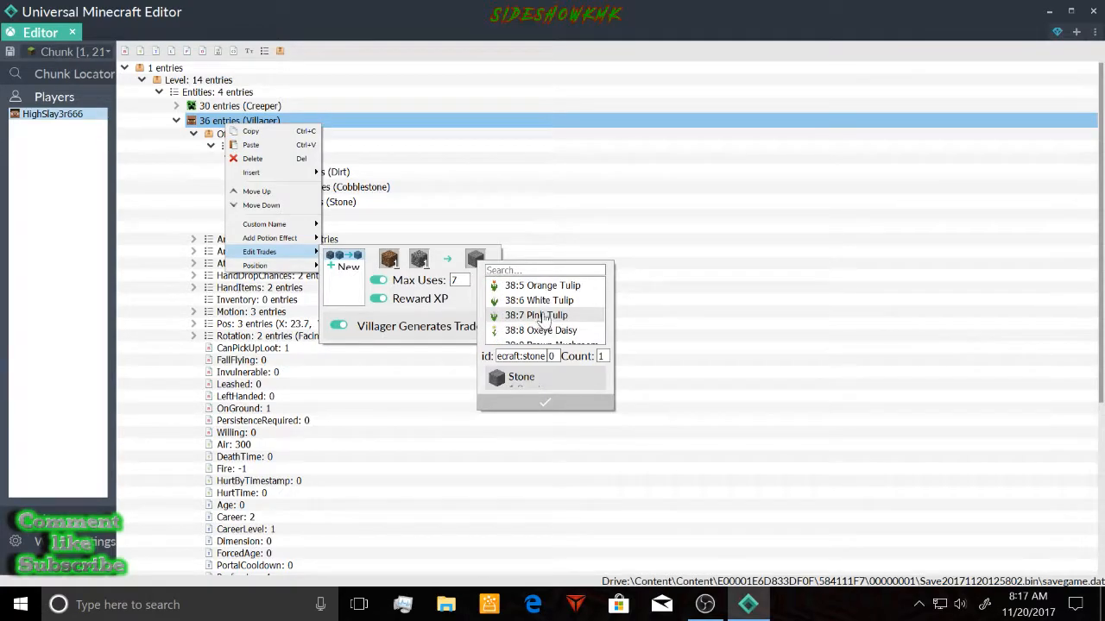
{"action": "scroll", "coordinate": [546, 317], "scroll_direction": "down", "scroll_amount": 2}
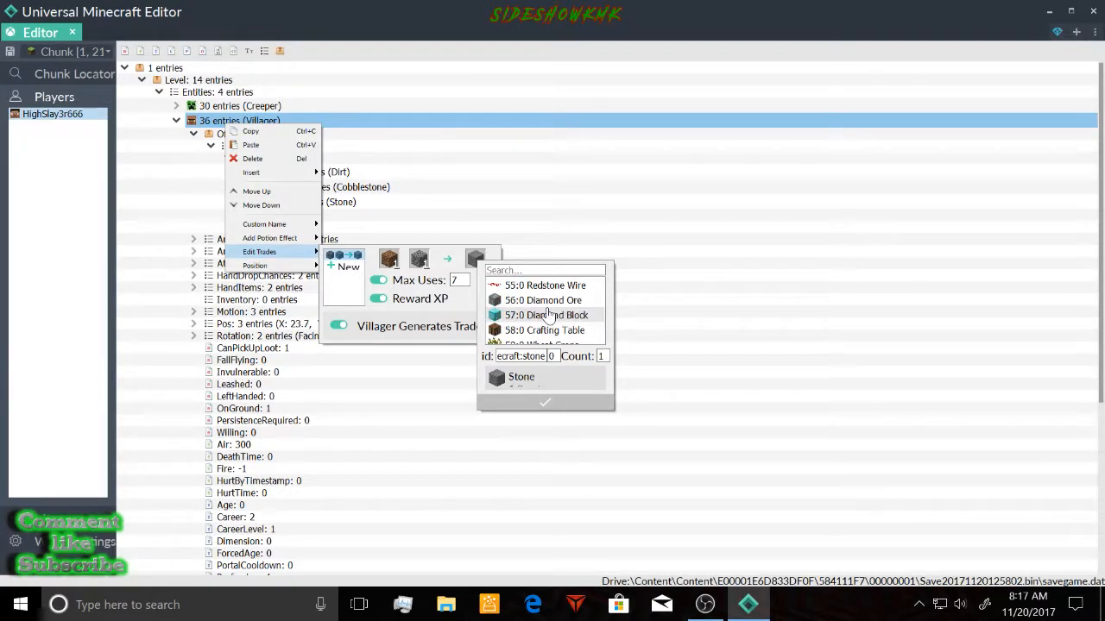
{"action": "scroll", "coordinate": [547, 320], "scroll_direction": "up", "scroll_amount": 1}
{"action": "left_click", "coordinate": [544, 302]}
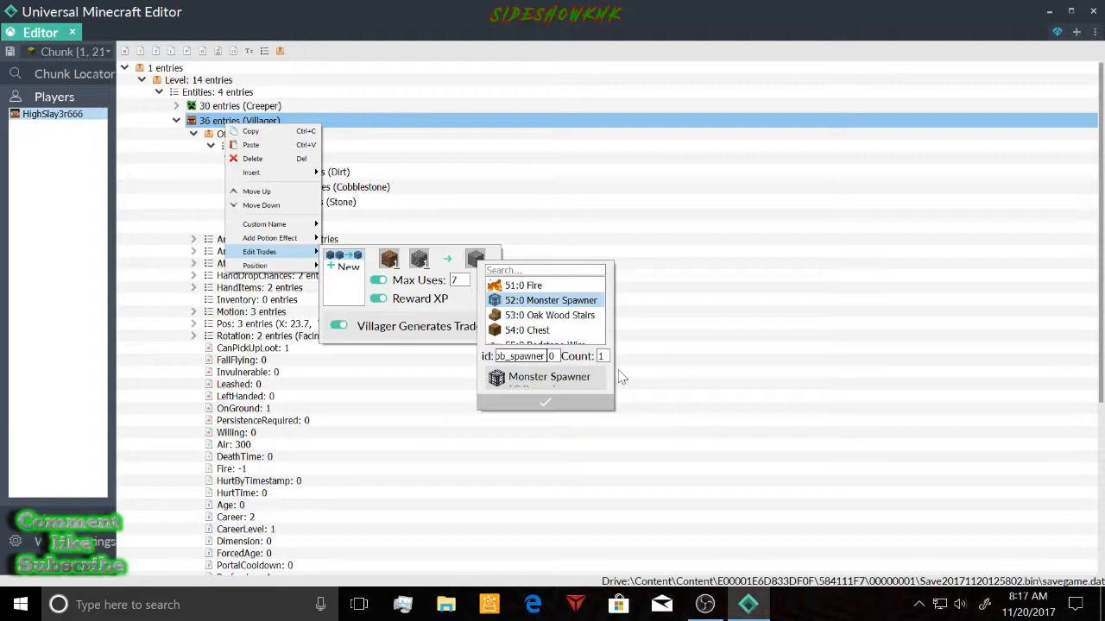
{"action": "left_click", "coordinate": [545, 404]}
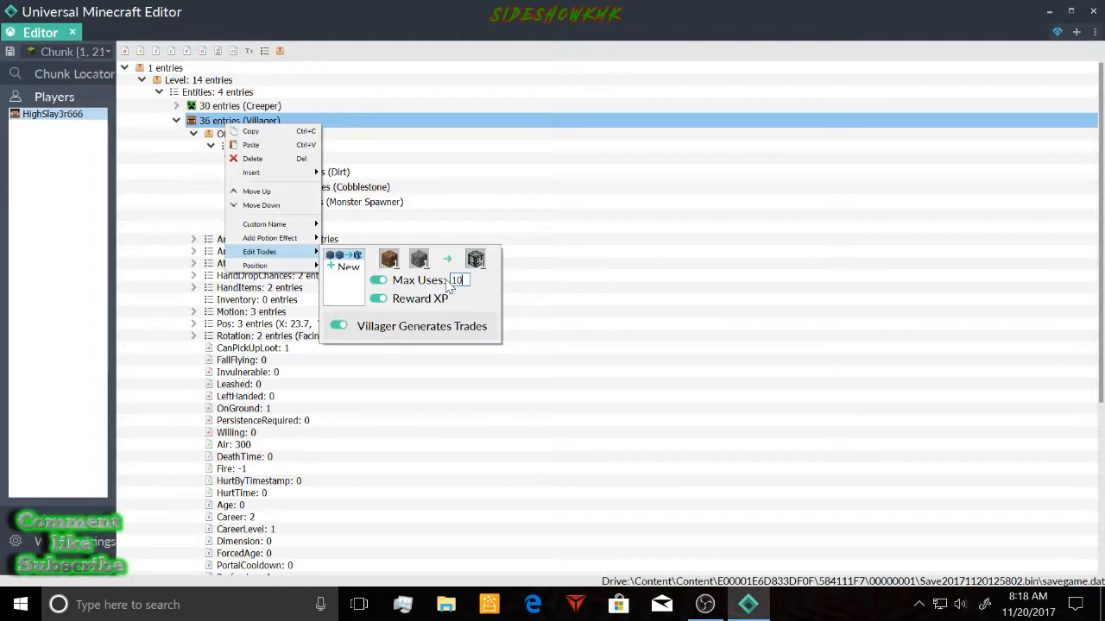
Set the trade's Max Uses to 100 and turn off Reward XP and Villager Generates Trades
{"action": "left_click", "coordinate": [379, 299]}
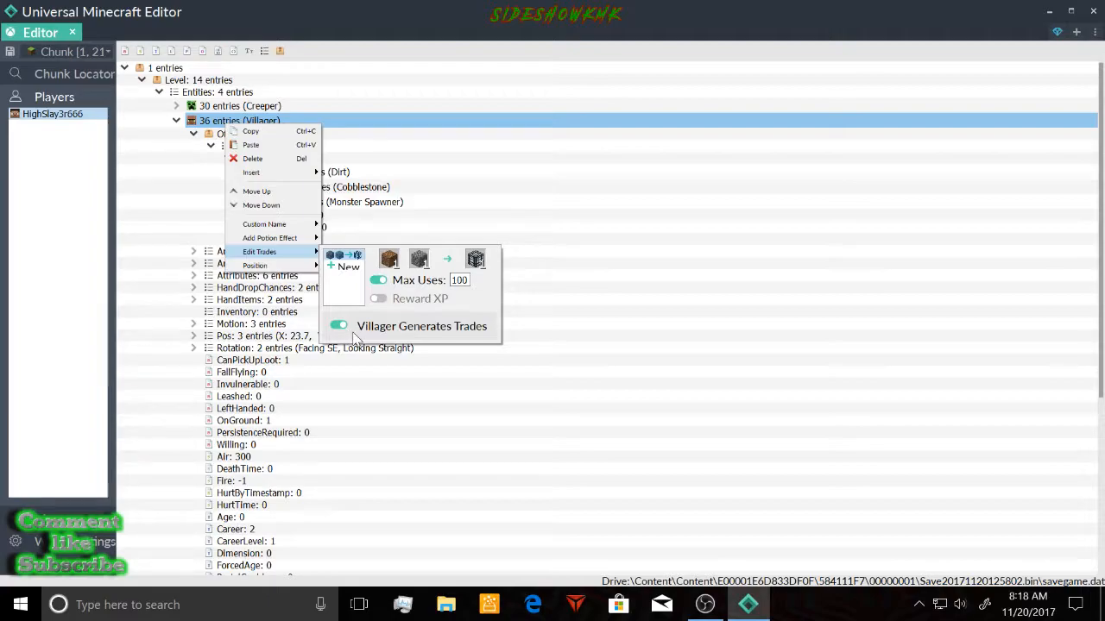
{"action": "left_click", "coordinate": [340, 327]}
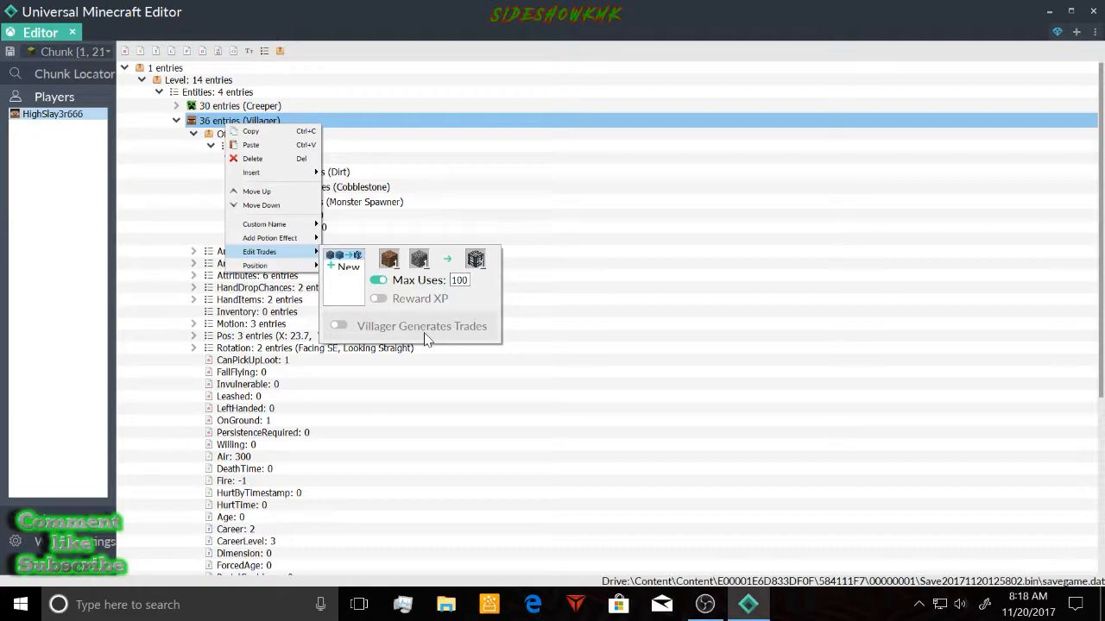
{"action": "left_click", "coordinate": [141, 216]}
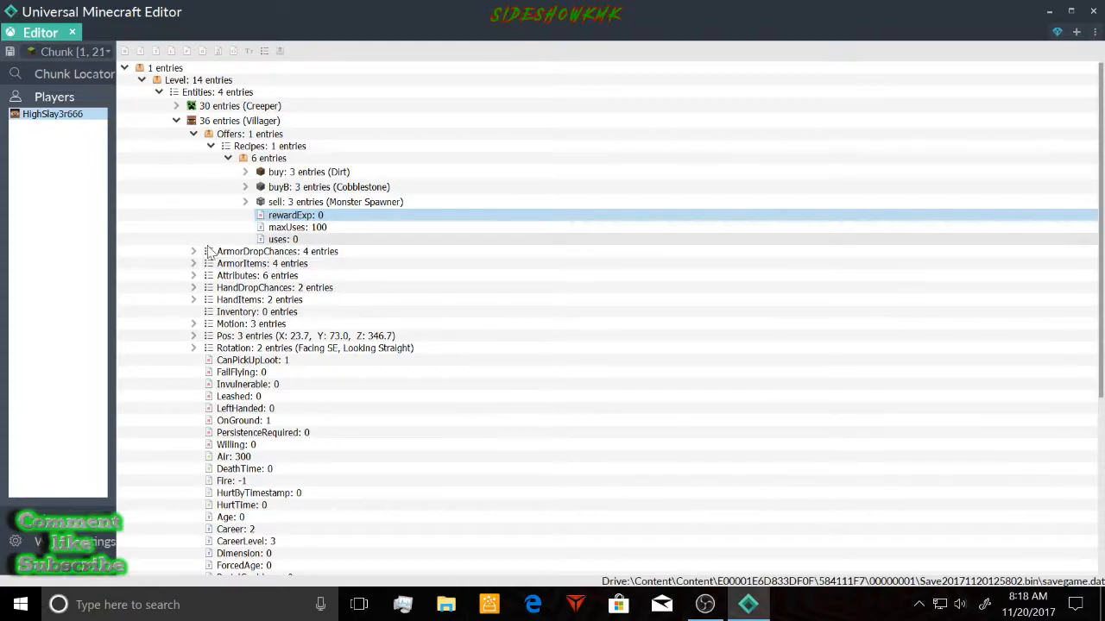
Set the uses value of the Villager's Monster Spawner recipe to 50
{"action": "left_click", "coordinate": [294, 240]}
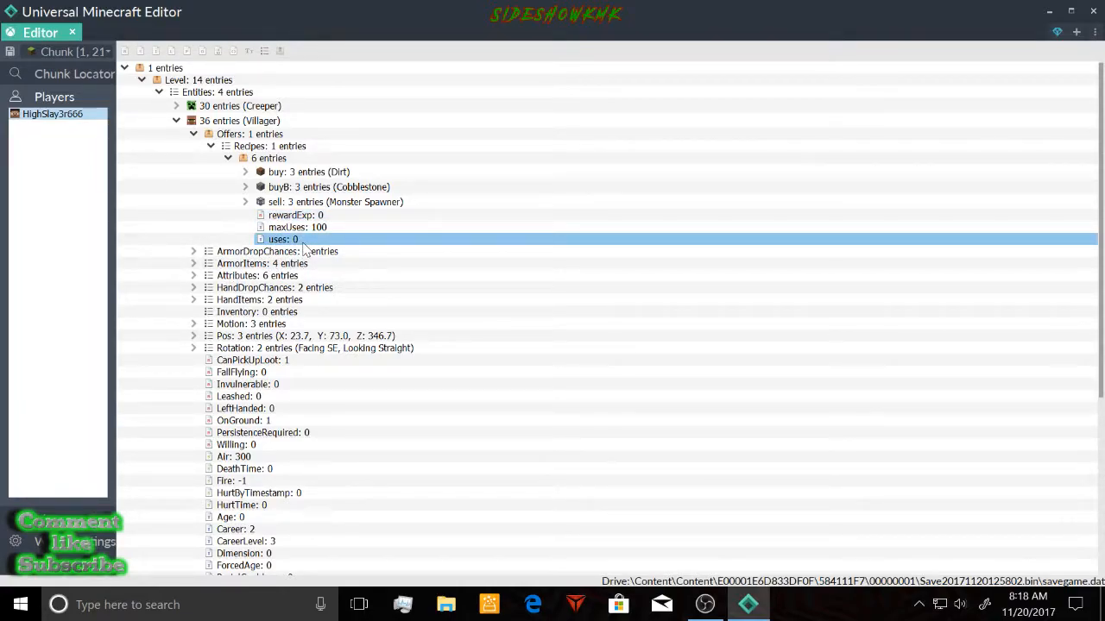
{"action": "left_click", "coordinate": [302, 244]}
{"action": "key", "text": "BackSpace"}
{"action": "type", "text": "5"}
{"action": "key", "text": "Return"}
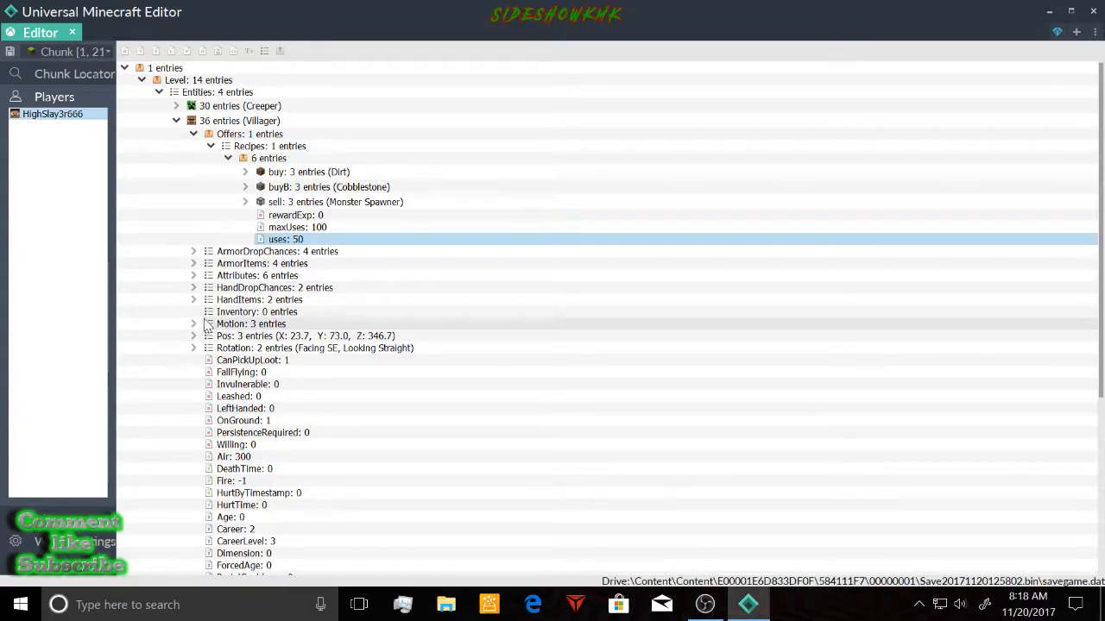
Expand the Villager's ArmorItems and check which actions are offered for the empty armor entries
{"action": "left_click", "coordinate": [193, 263]}
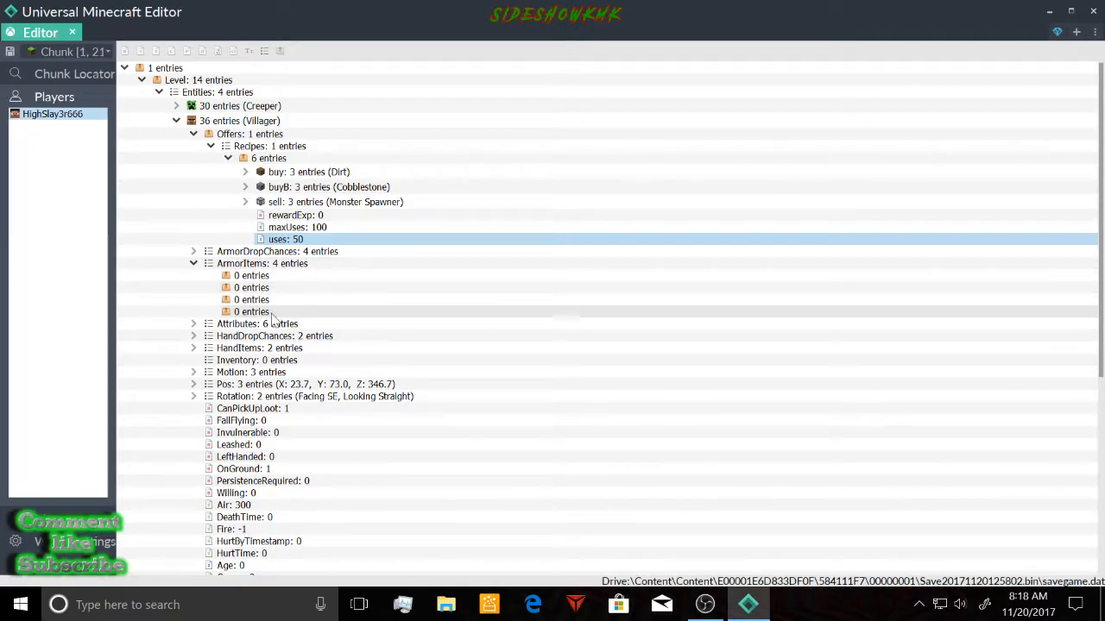
{"action": "left_click", "coordinate": [256, 277]}
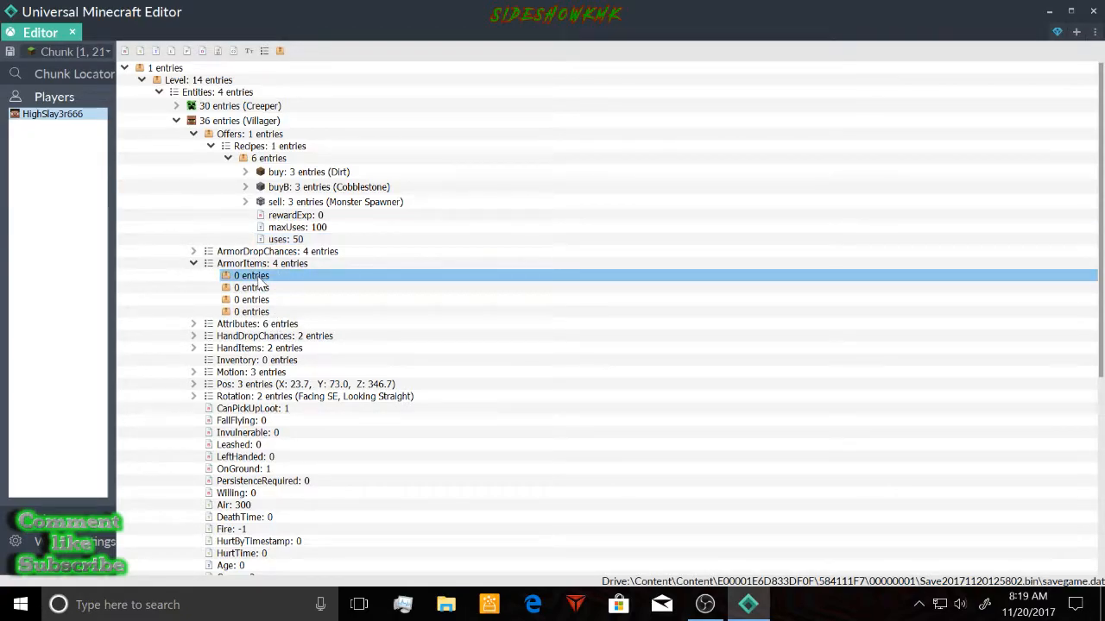
{"action": "right_click", "coordinate": [226, 283]}
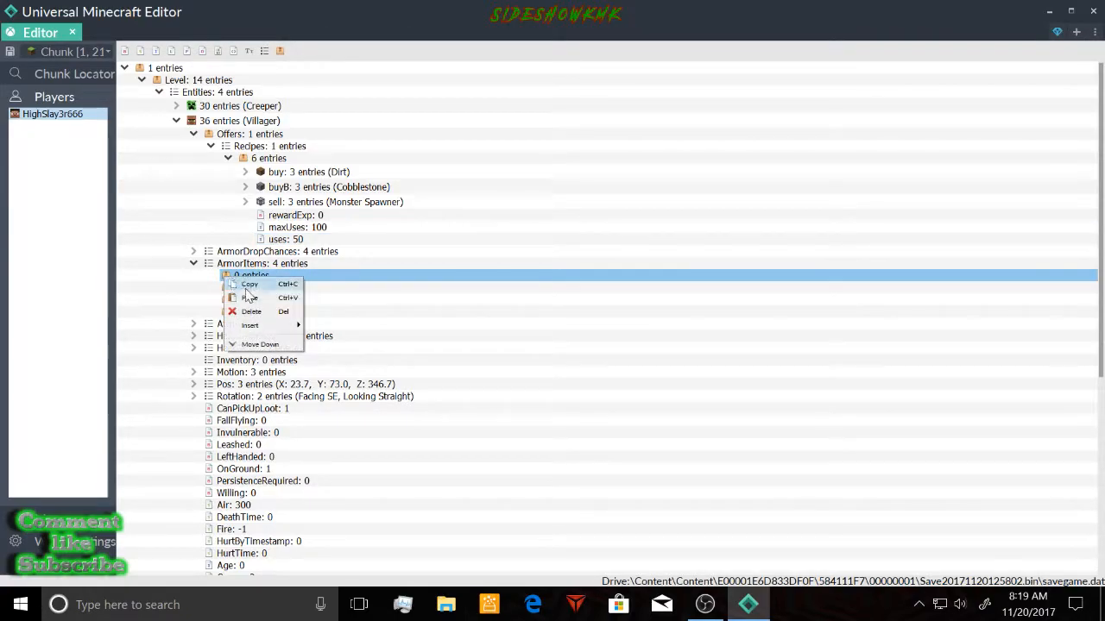
{"action": "left_click", "coordinate": [181, 304]}
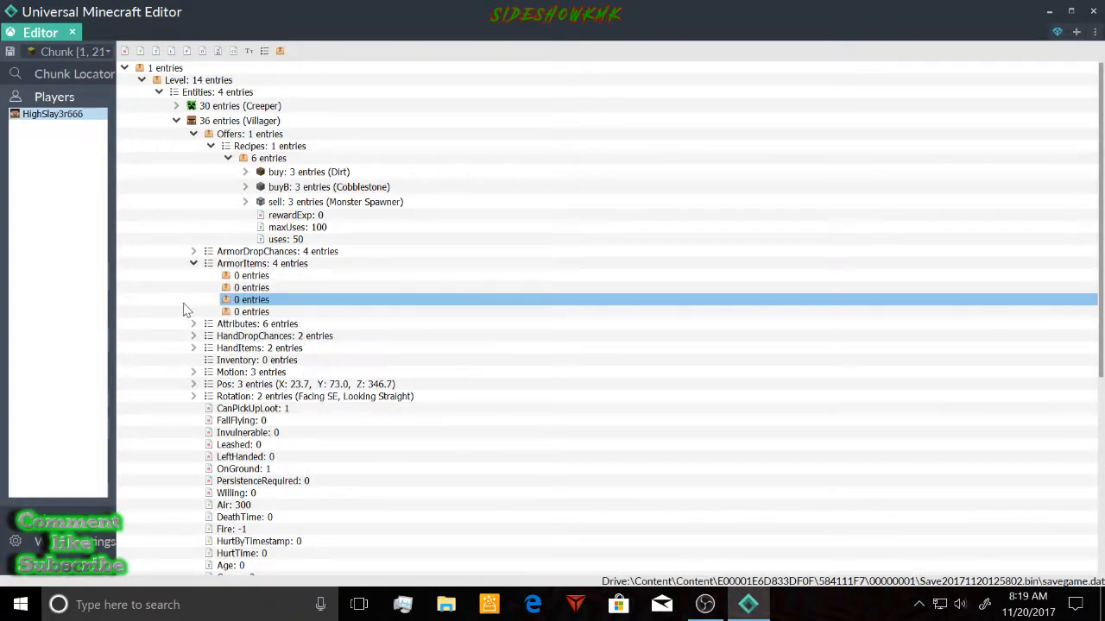
{"action": "right_click", "coordinate": [253, 278]}
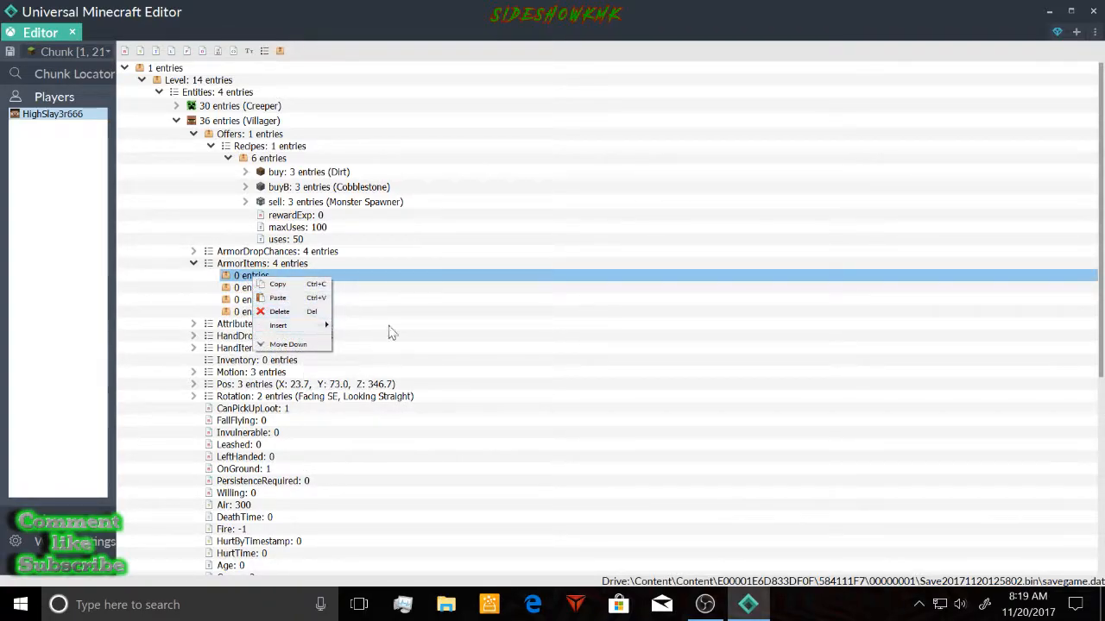
{"action": "left_click", "coordinate": [167, 306]}
Set the Villager's PersistenceRequired value to 1
{"action": "scroll", "coordinate": [183, 356], "scroll_direction": "down", "scroll_amount": 3}
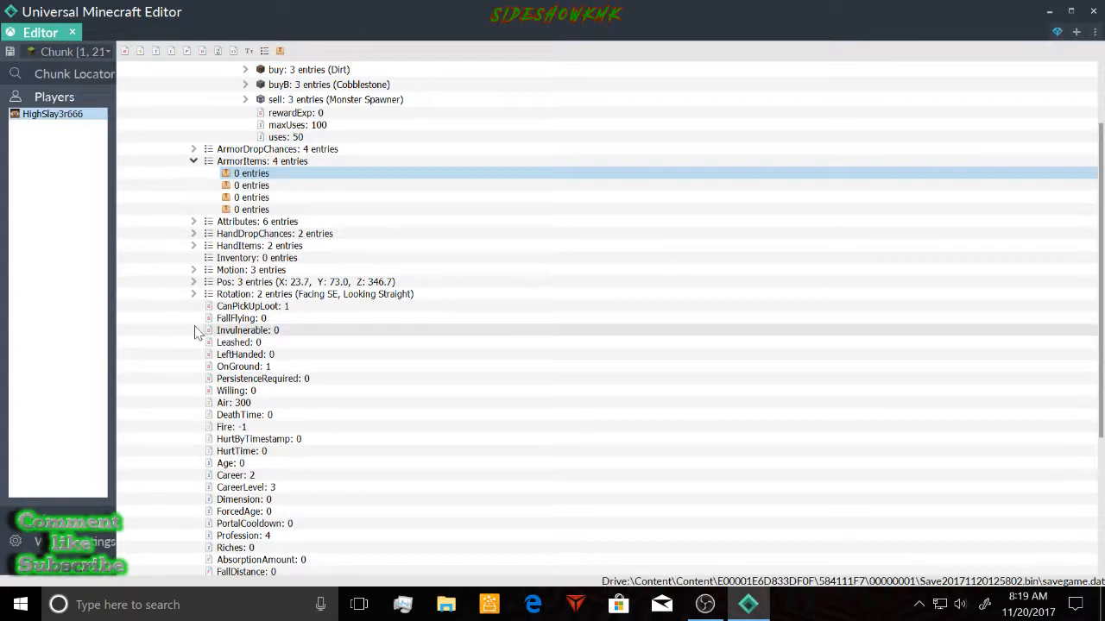
{"action": "double_click", "coordinate": [294, 378]}
{"action": "type", "text": "1"}
{"action": "key", "text": "Return"}
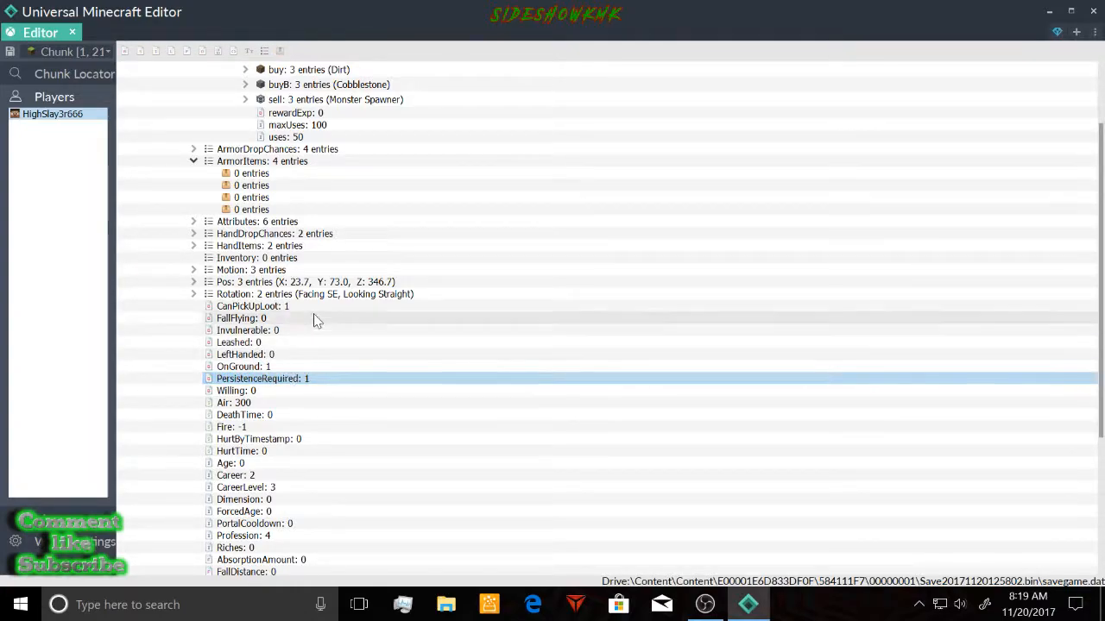
Expand the Creeper's data and set its PersistenceRequired value to 1
{"action": "scroll", "coordinate": [310, 320], "scroll_direction": "up", "scroll_amount": 3}
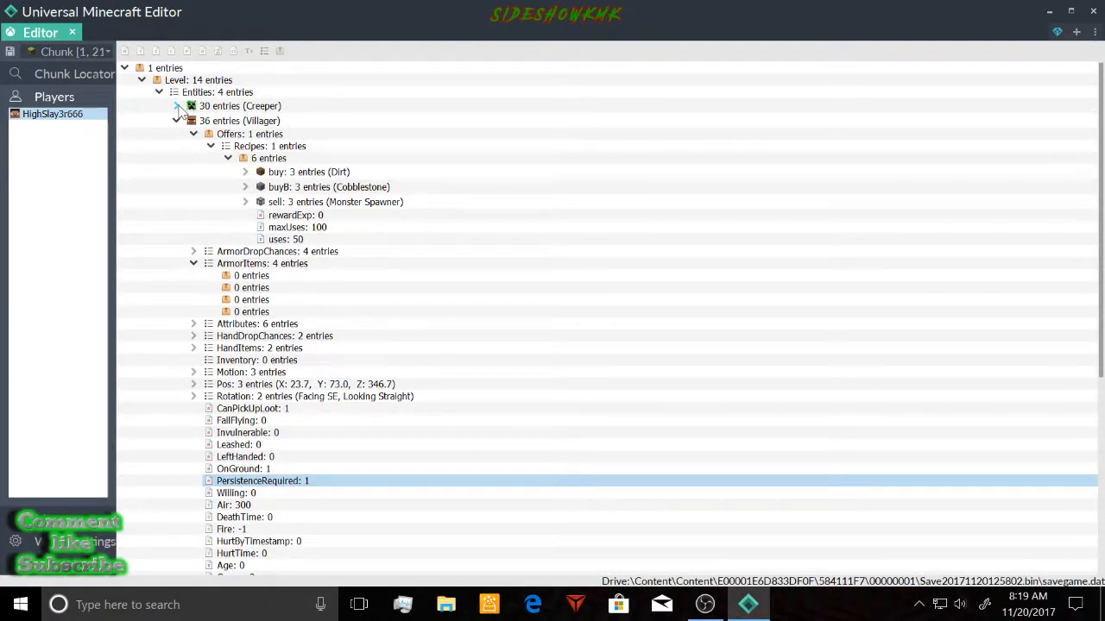
{"action": "left_click", "coordinate": [176, 106]}
{"action": "double_click", "coordinate": [287, 314]}
{"action": "key", "text": "BackSpace"}
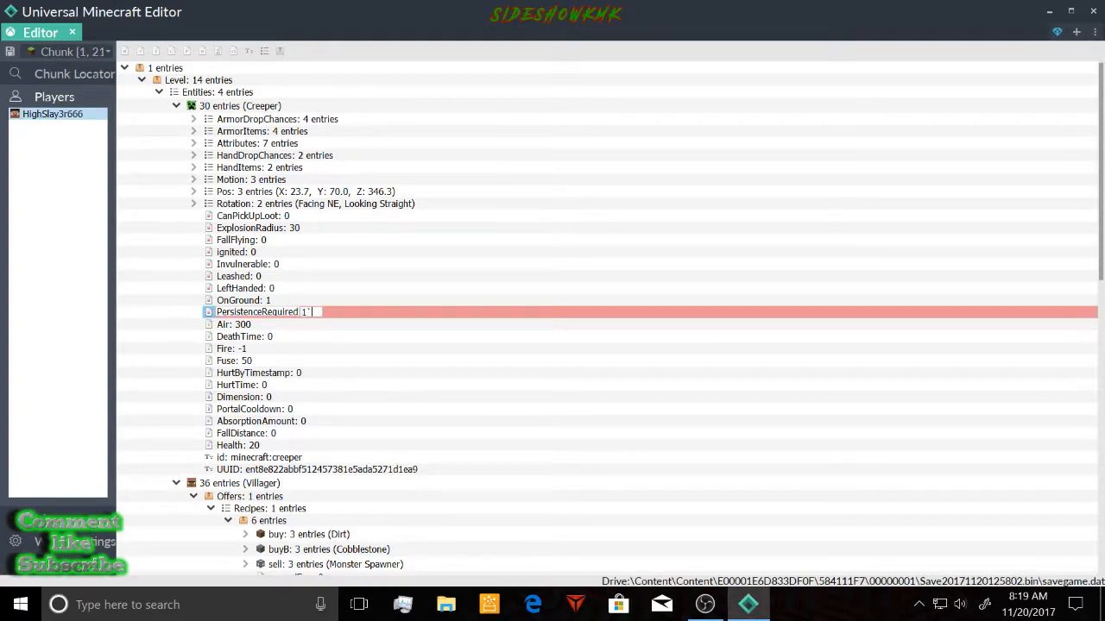
{"action": "type", "text": "1"}
{"action": "key", "text": "Return"}
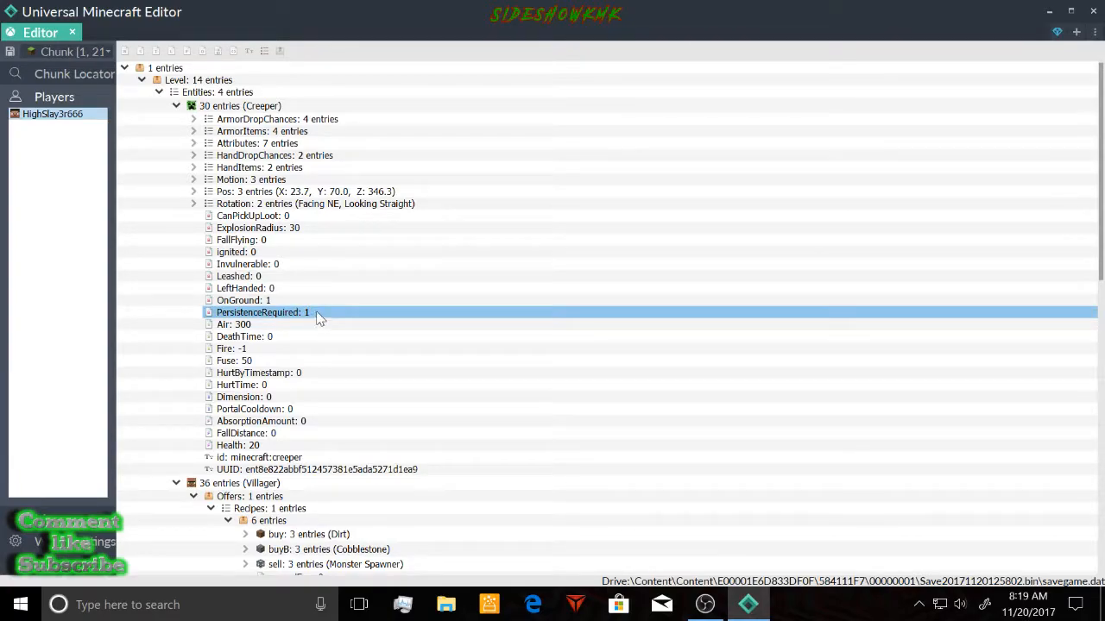
Set the Villager's Invulnerable value to 1
{"action": "scroll", "coordinate": [373, 428], "scroll_direction": "down", "scroll_amount": 1}
{"action": "scroll", "coordinate": [374, 427], "scroll_direction": "down", "scroll_amount": 3}
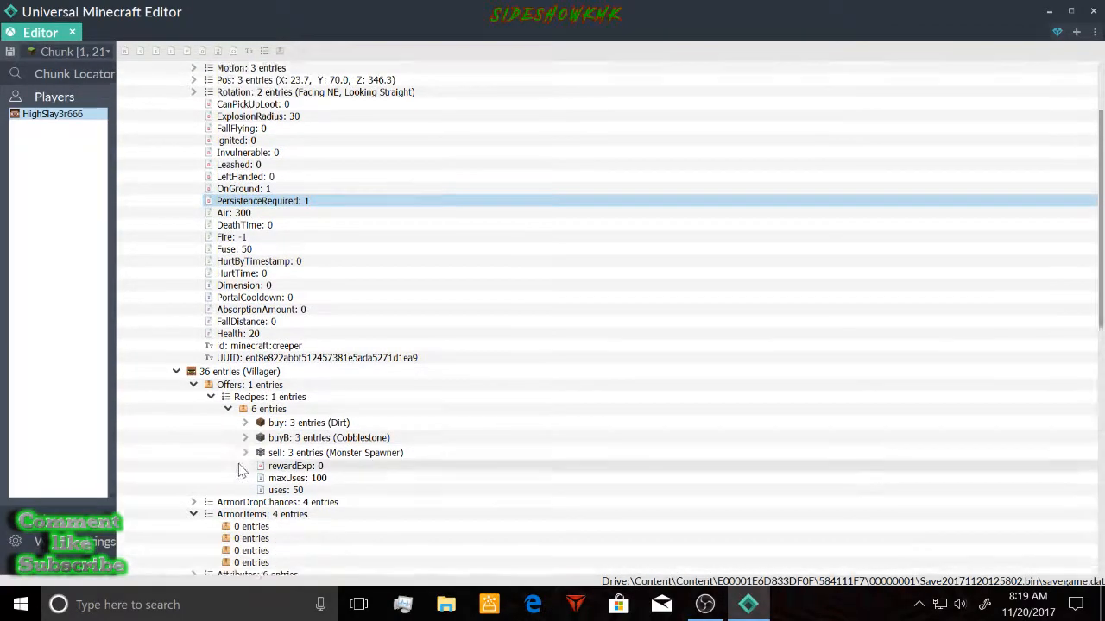
{"action": "scroll", "coordinate": [241, 470], "scroll_direction": "down", "scroll_amount": 1}
{"action": "scroll", "coordinate": [234, 462], "scroll_direction": "down", "scroll_amount": 2}
{"action": "scroll", "coordinate": [234, 462], "scroll_direction": "down", "scroll_amount": 2}
{"action": "scroll", "coordinate": [238, 464], "scroll_direction": "down", "scroll_amount": 2}
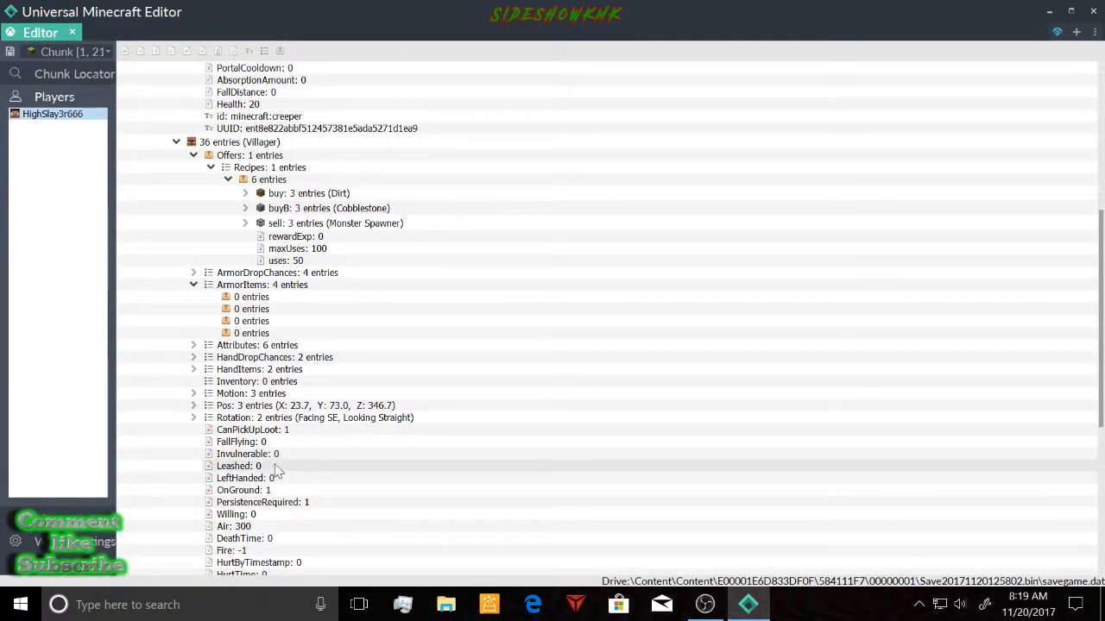
{"action": "double_click", "coordinate": [274, 454]}
{"action": "key", "text": "BackSpace"}
{"action": "type", "text": "1"}
{"action": "key", "text": "Return"}
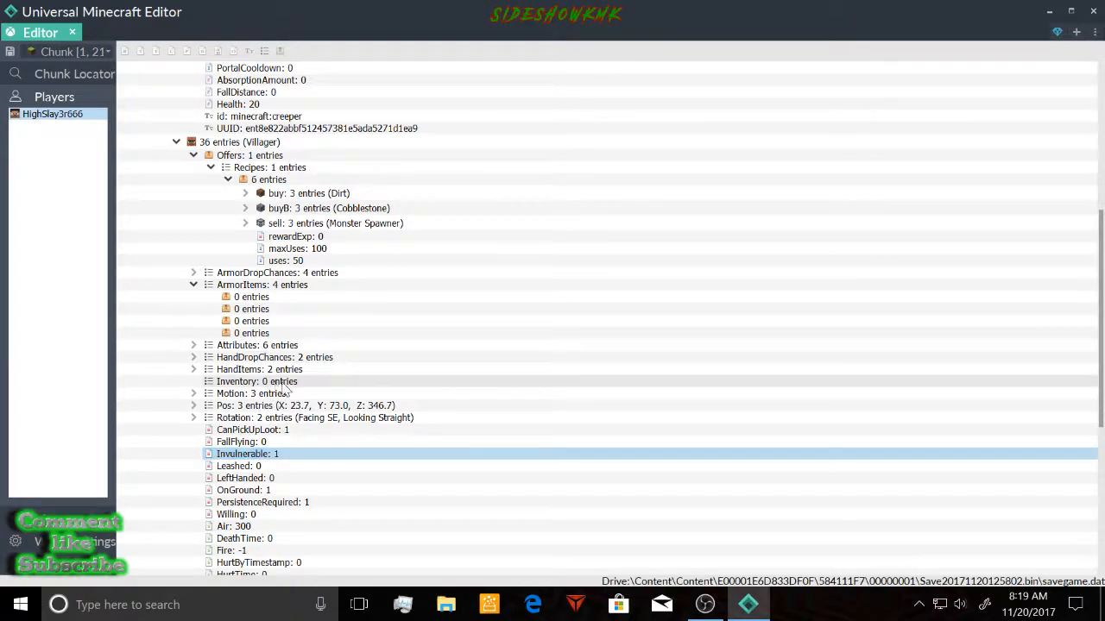
Expand the Zombie's data and set its CanPickUpLoot value to 1
{"action": "scroll", "coordinate": [328, 407], "scroll_direction": "down", "scroll_amount": 3}
{"action": "scroll", "coordinate": [328, 411], "scroll_direction": "down", "scroll_amount": 3}
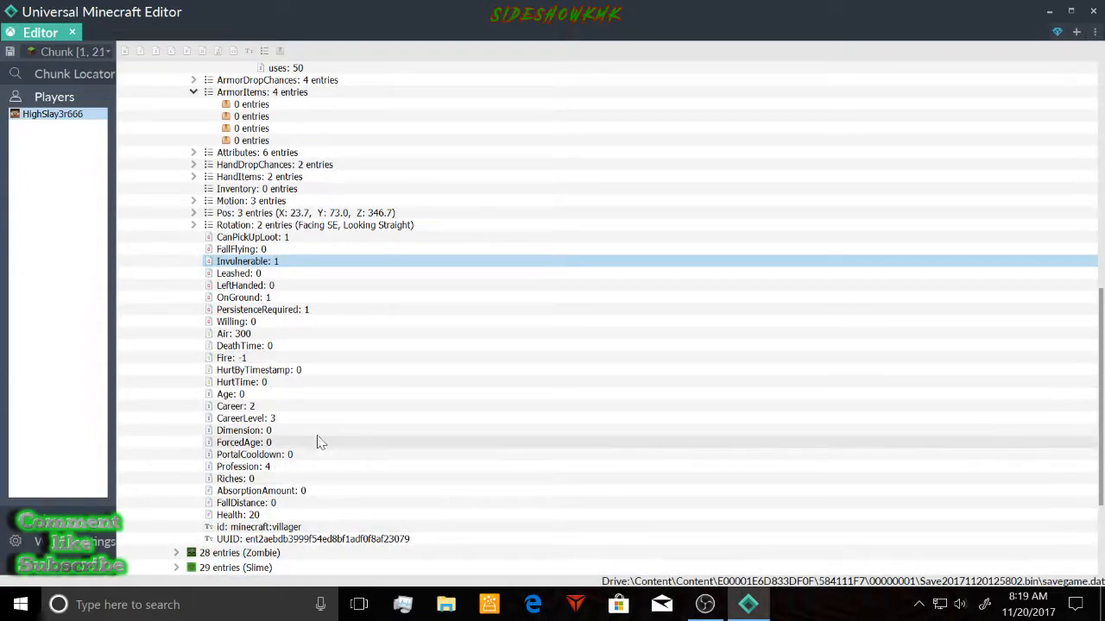
{"action": "scroll", "coordinate": [362, 427], "scroll_direction": "down", "scroll_amount": 3}
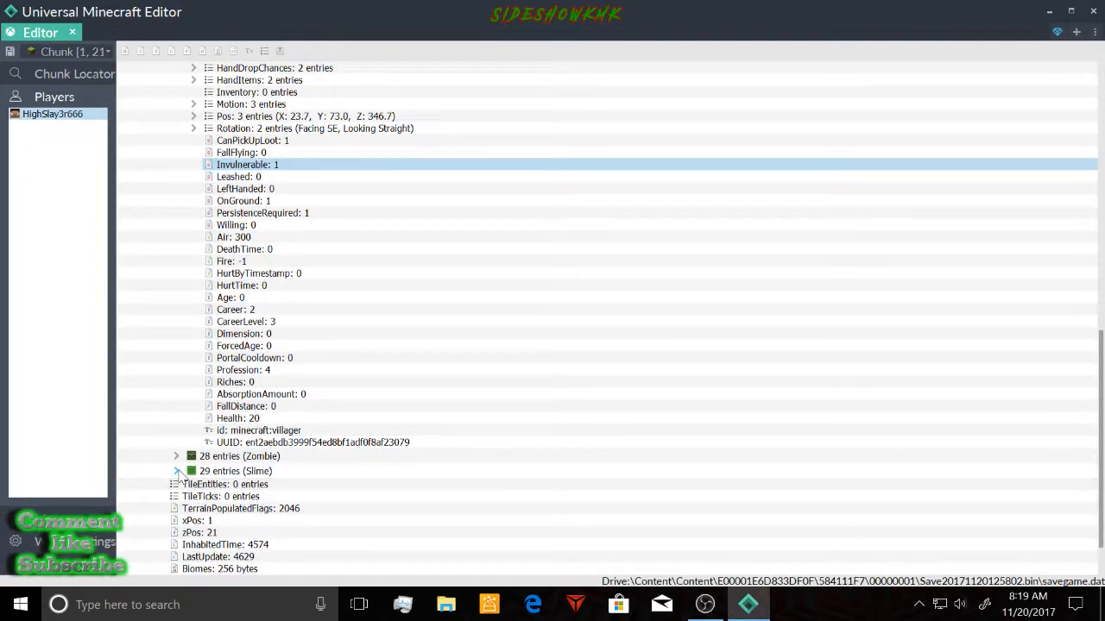
{"action": "scroll", "coordinate": [219, 470], "scroll_direction": "up", "scroll_amount": 2}
{"action": "scroll", "coordinate": [219, 470], "scroll_direction": "down", "scroll_amount": 1}
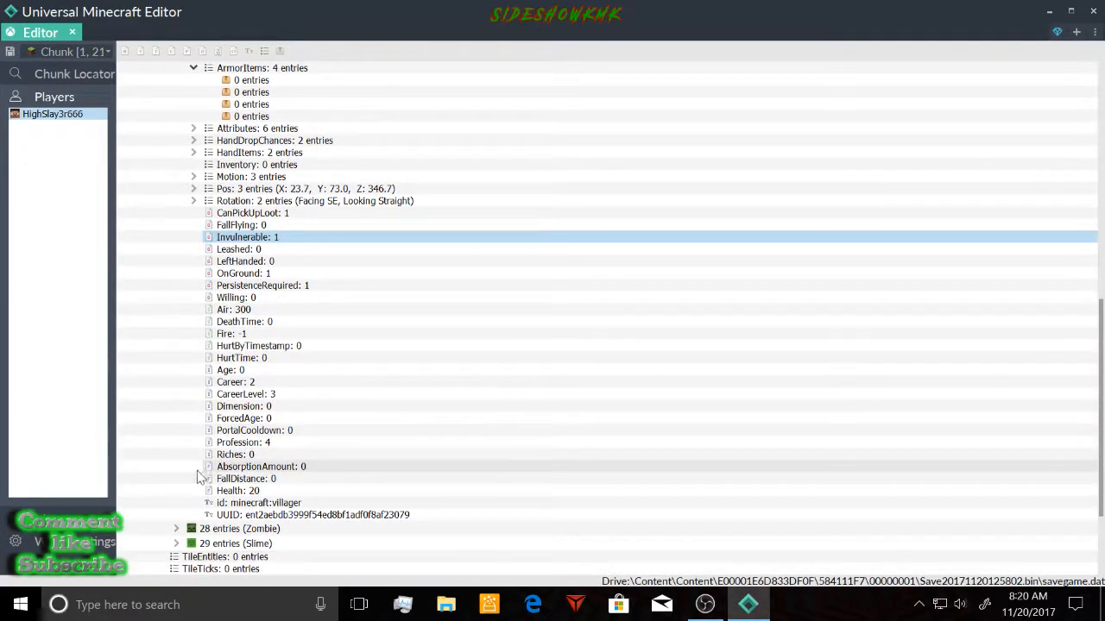
{"action": "left_click", "coordinate": [176, 529]}
{"action": "scroll", "coordinate": [290, 488], "scroll_direction": "down", "scroll_amount": 5}
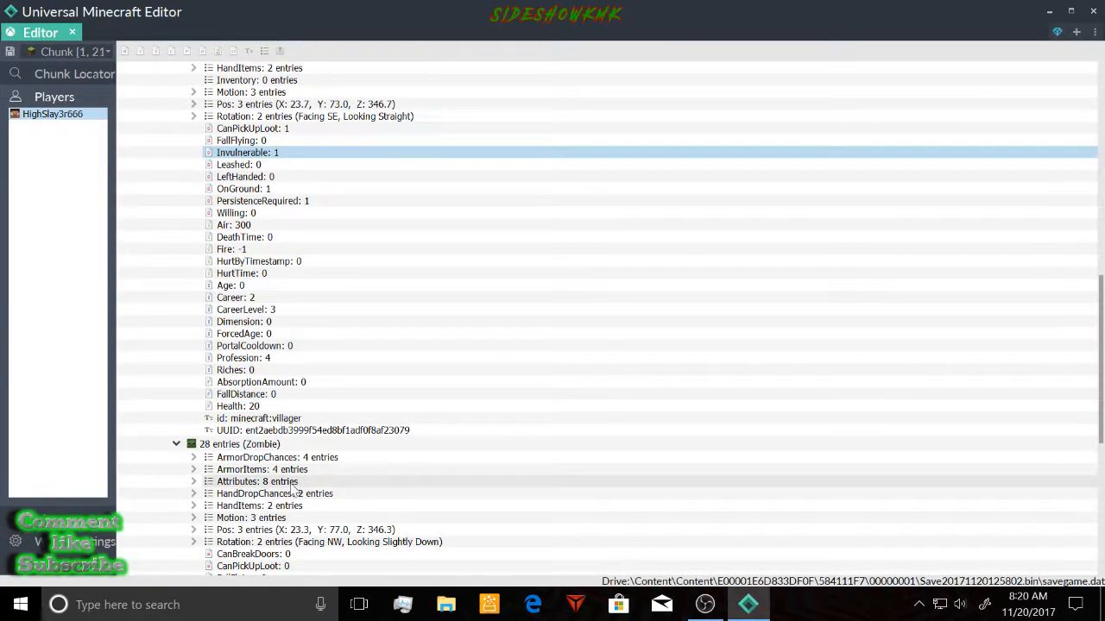
{"action": "double_click", "coordinate": [285, 469]}
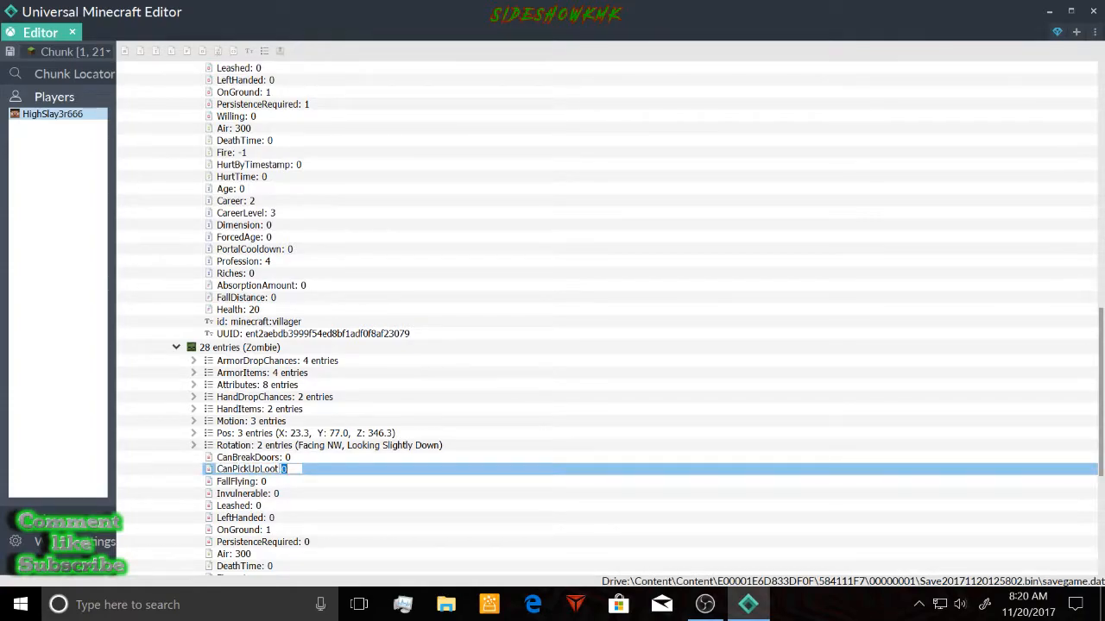
{"action": "type", "text": "1"}
{"action": "key", "text": "Return"}
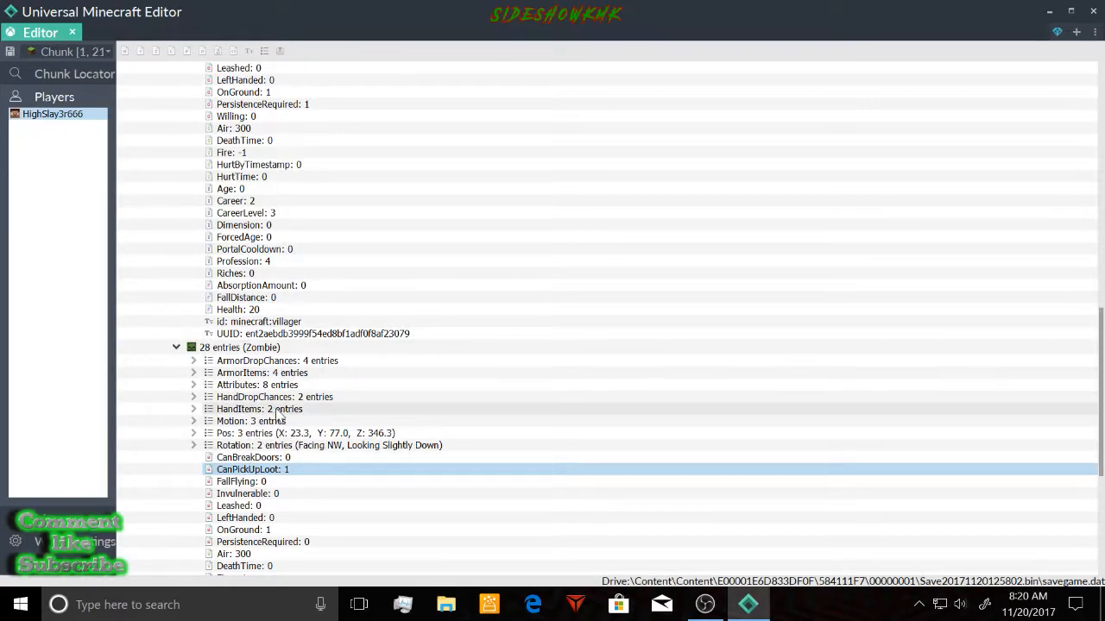
Set the Zombie's PersistenceRequired value to 1
{"action": "scroll", "coordinate": [285, 406], "scroll_direction": "down", "scroll_amount": 1}
{"action": "scroll", "coordinate": [281, 366], "scroll_direction": "down", "scroll_amount": 2}
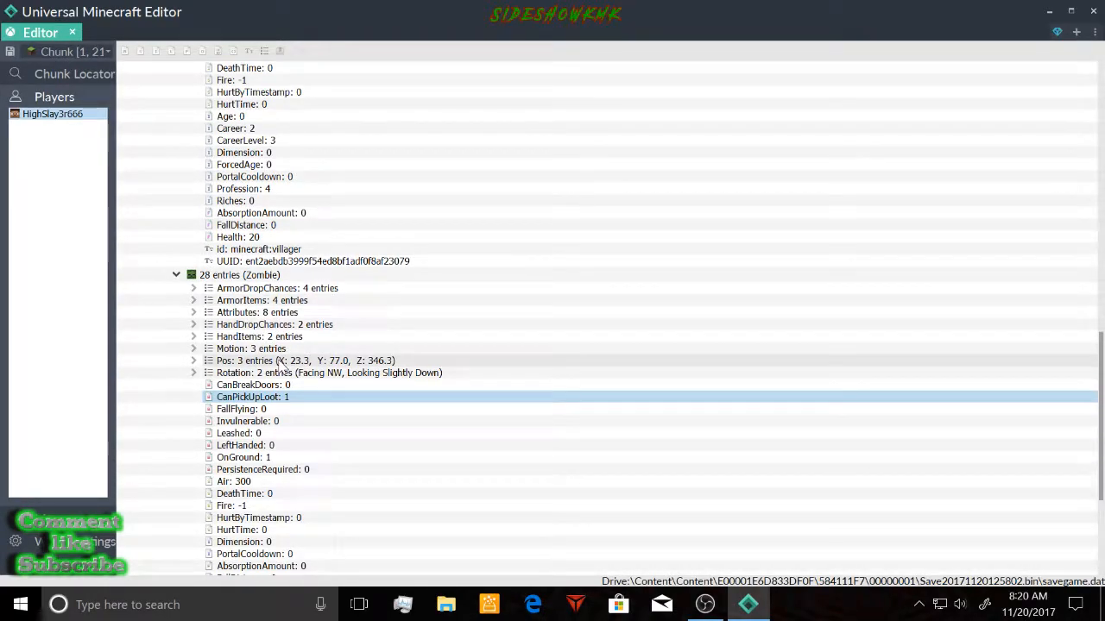
{"action": "double_click", "coordinate": [294, 434]}
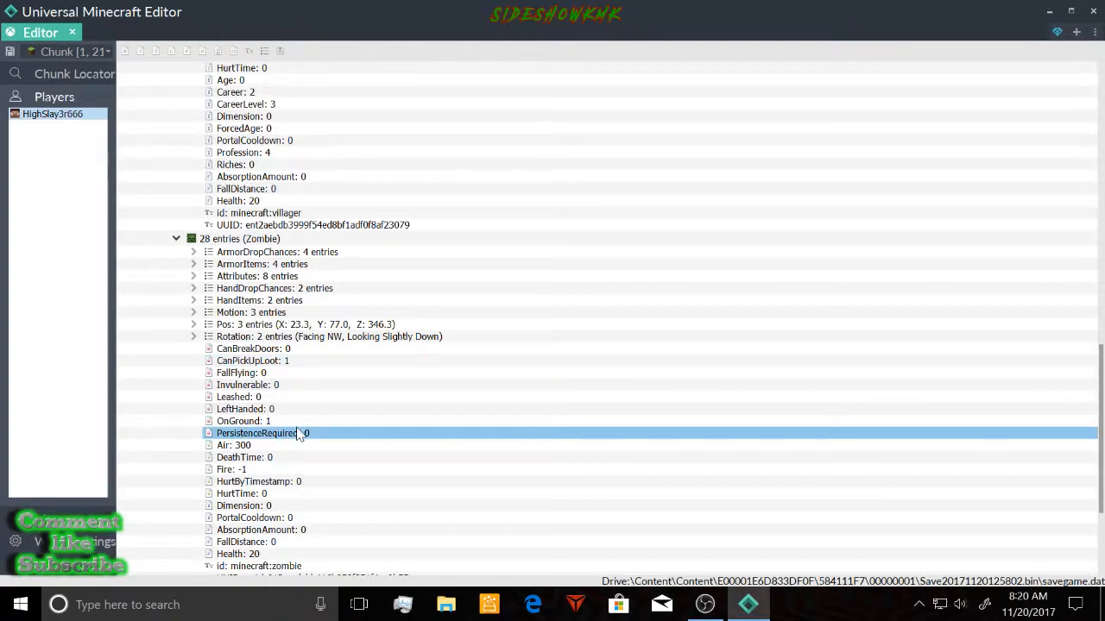
{"action": "type", "text": "1"}
{"action": "key", "text": "Return"}
Set the Zombie's Fire value to 20
{"action": "scroll", "coordinate": [296, 436], "scroll_direction": "down", "scroll_amount": 1}
{"action": "scroll", "coordinate": [293, 431], "scroll_direction": "down", "scroll_amount": 1}
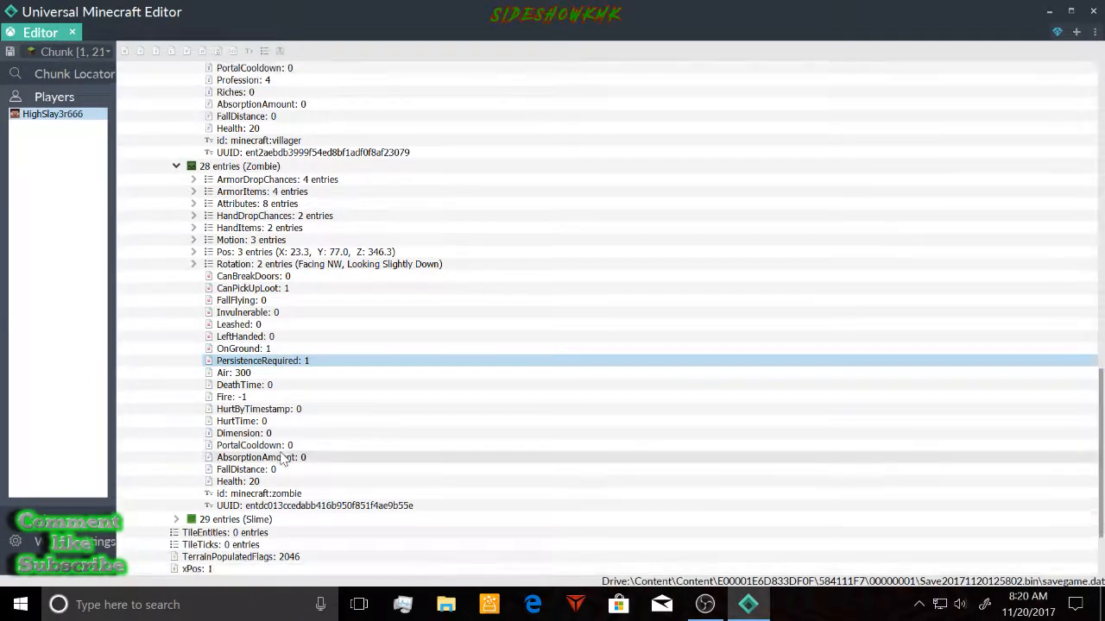
{"action": "left_click", "coordinate": [254, 398]}
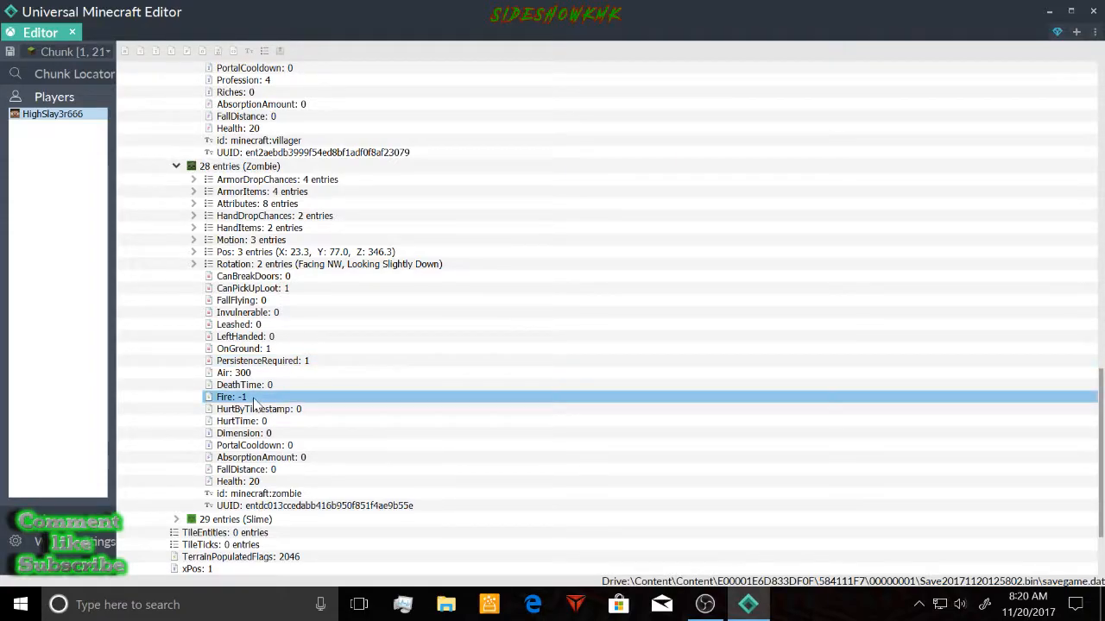
{"action": "left_click", "coordinate": [183, 434]}
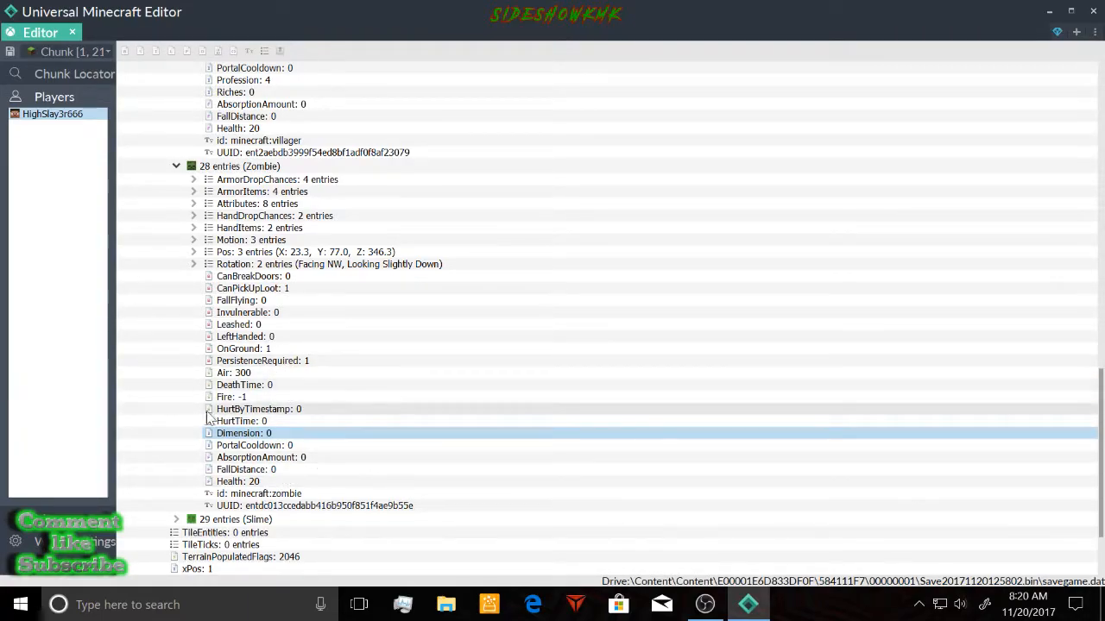
{"action": "double_click", "coordinate": [258, 399]}
{"action": "key", "text": "BackSpace"}
{"action": "type", "text": "20"}
{"action": "key", "text": "Return"}
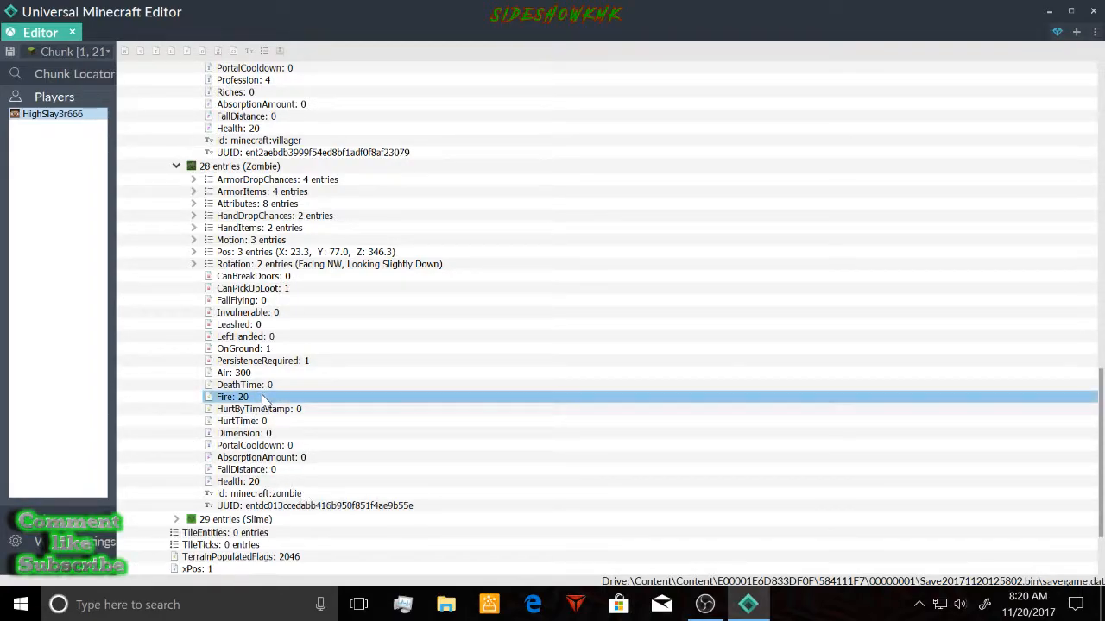
Expand the Slime's data in the chunk's Entities list
{"action": "scroll", "coordinate": [207, 492], "scroll_direction": "down", "scroll_amount": 1}
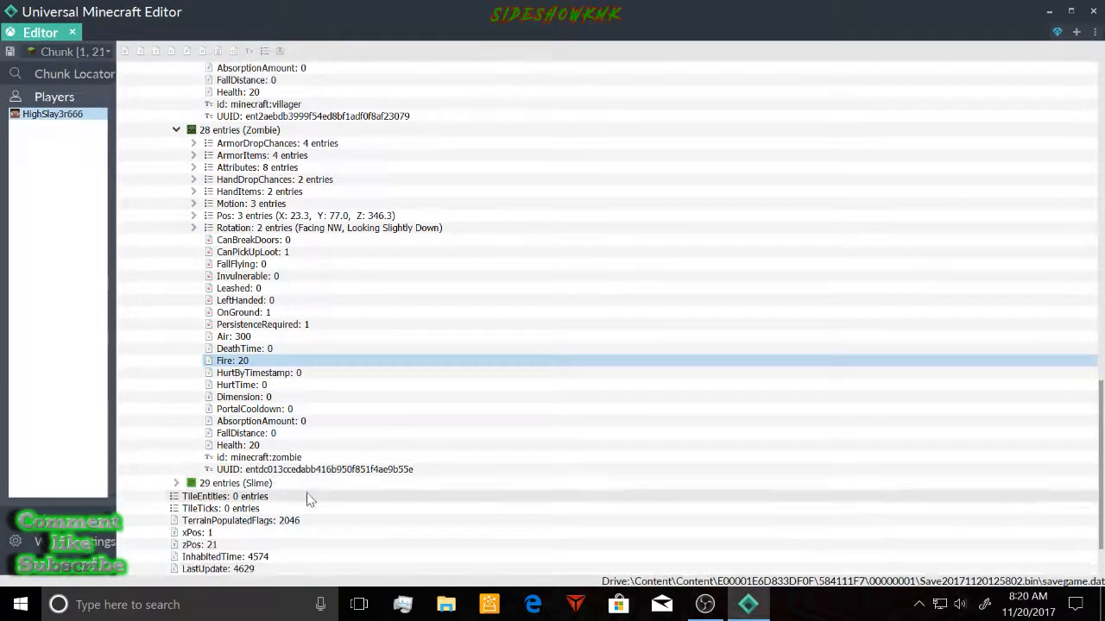
{"action": "left_click", "coordinate": [176, 483]}
{"action": "scroll", "coordinate": [259, 470], "scroll_direction": "down", "scroll_amount": 3}
{"action": "scroll", "coordinate": [261, 471], "scroll_direction": "up", "scroll_amount": 3}
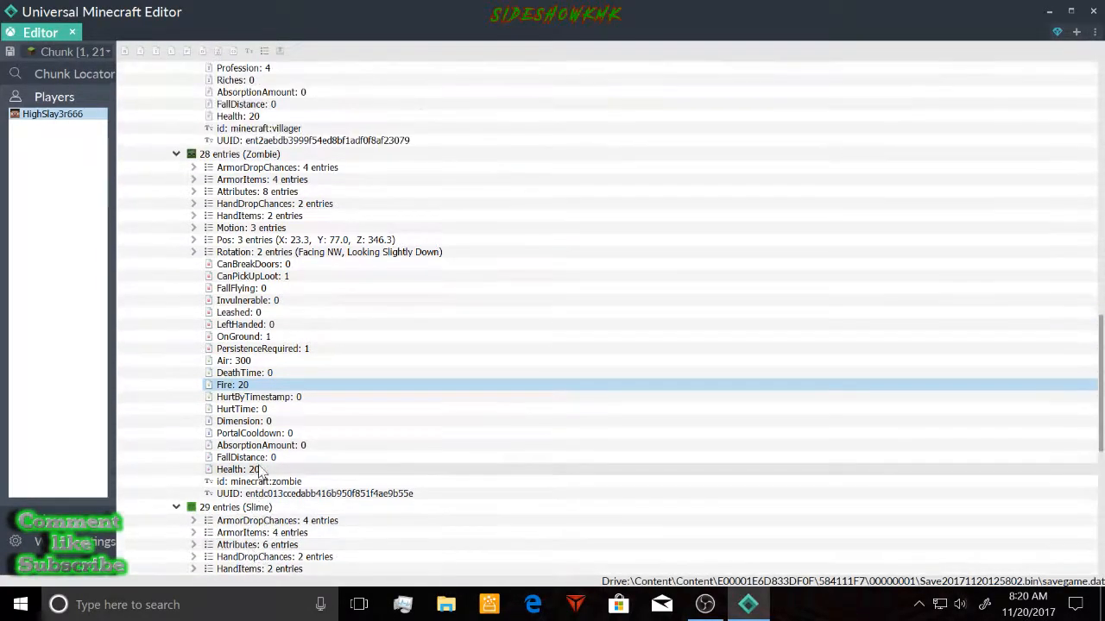
Collapse the Zombie, Villager and Creeper entries so that only the Slime's data stays expanded
{"action": "scroll", "coordinate": [259, 470], "scroll_direction": "up", "scroll_amount": 2}
{"action": "left_click", "coordinate": [176, 214]}
{"action": "scroll", "coordinate": [204, 235], "scroll_direction": "up", "scroll_amount": 3}
{"action": "scroll", "coordinate": [205, 235], "scroll_direction": "up", "scroll_amount": 8}
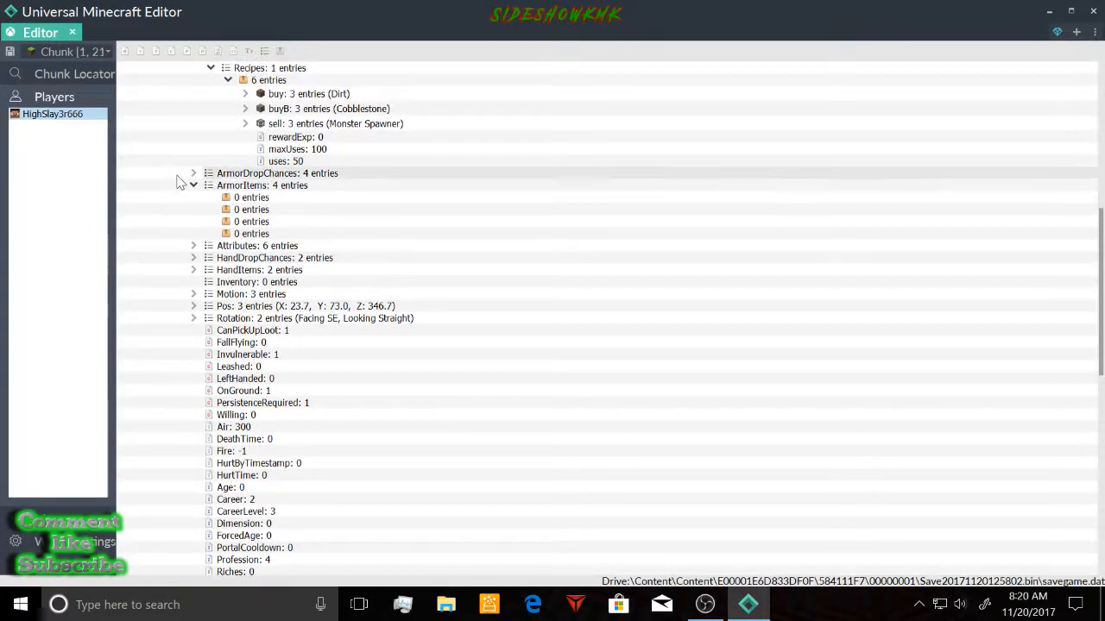
{"action": "scroll", "coordinate": [179, 183], "scroll_direction": "up", "scroll_amount": 3}
{"action": "left_click", "coordinate": [177, 131]}
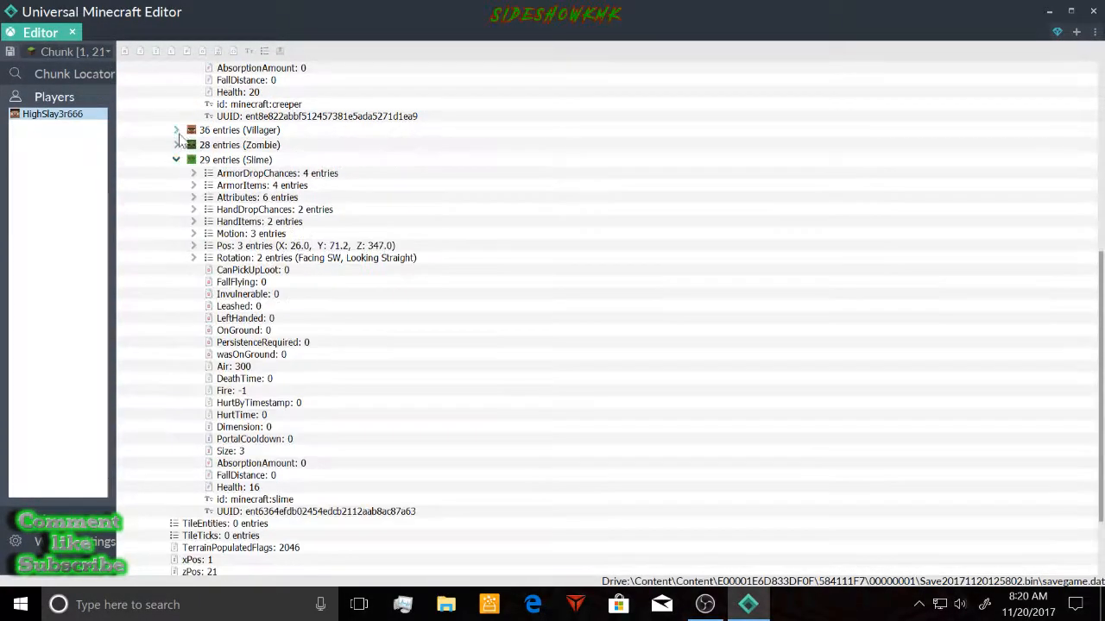
{"action": "scroll", "coordinate": [175, 172], "scroll_direction": "up", "scroll_amount": 9}
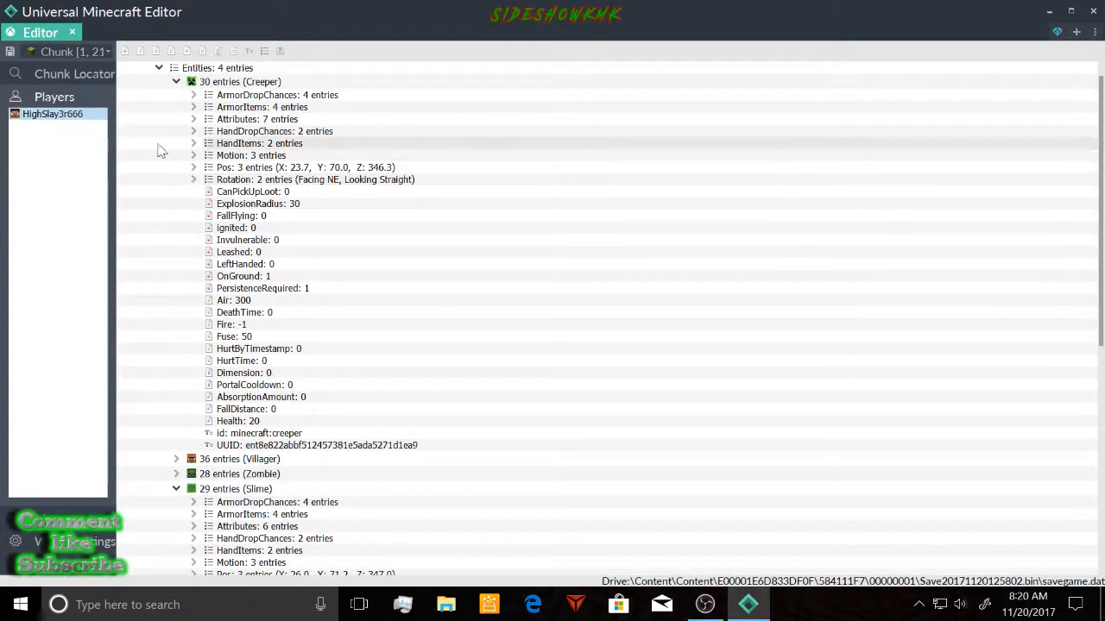
{"action": "scroll", "coordinate": [164, 142], "scroll_direction": "up", "scroll_amount": 1}
{"action": "left_click", "coordinate": [177, 120]}
{"action": "scroll", "coordinate": [183, 295], "scroll_direction": "down", "scroll_amount": 2}
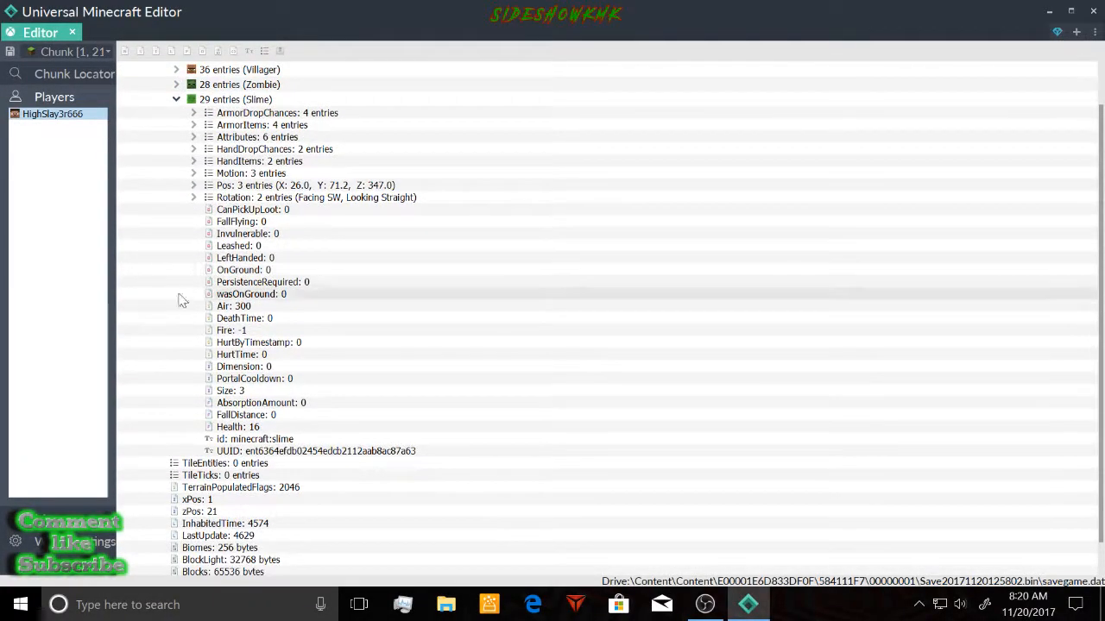
Set the Slime's Size to 30 and its PersistenceRequired value to 1
{"action": "scroll", "coordinate": [177, 289], "scroll_direction": "up", "scroll_amount": 1}
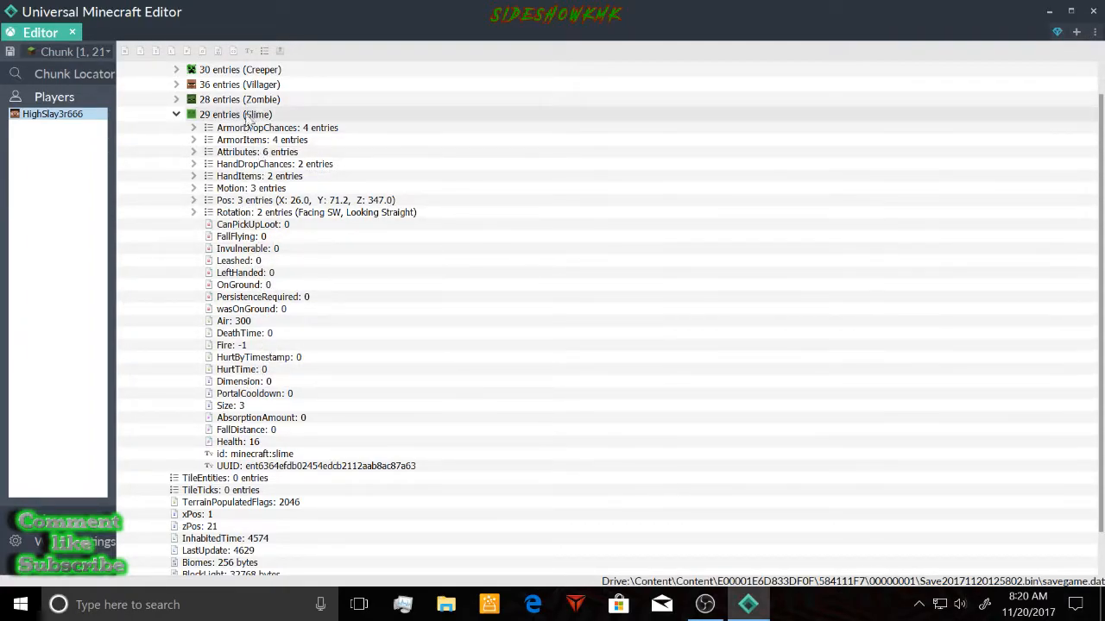
{"action": "left_click", "coordinate": [280, 408]}
{"action": "key", "text": "BackSpace"}
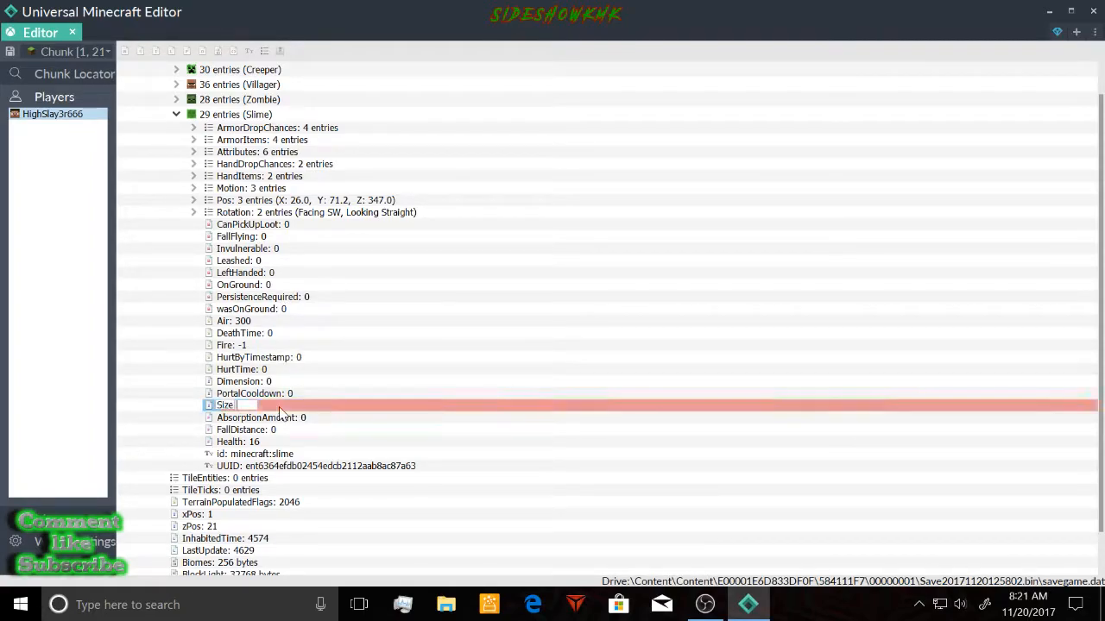
{"action": "type", "text": "30"}
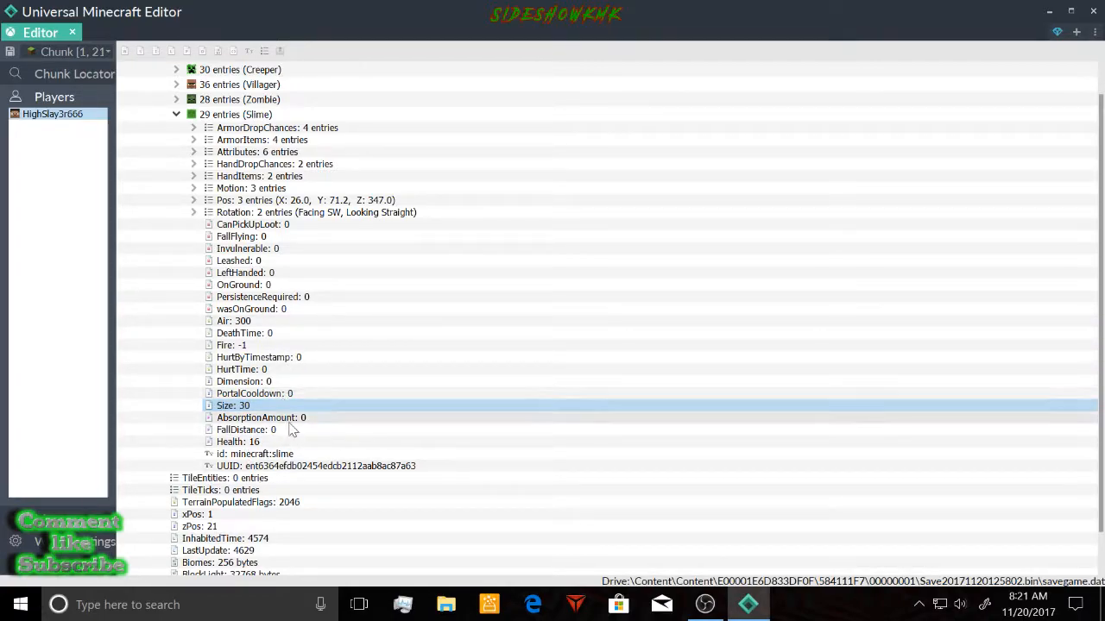
{"action": "double_click", "coordinate": [292, 299]}
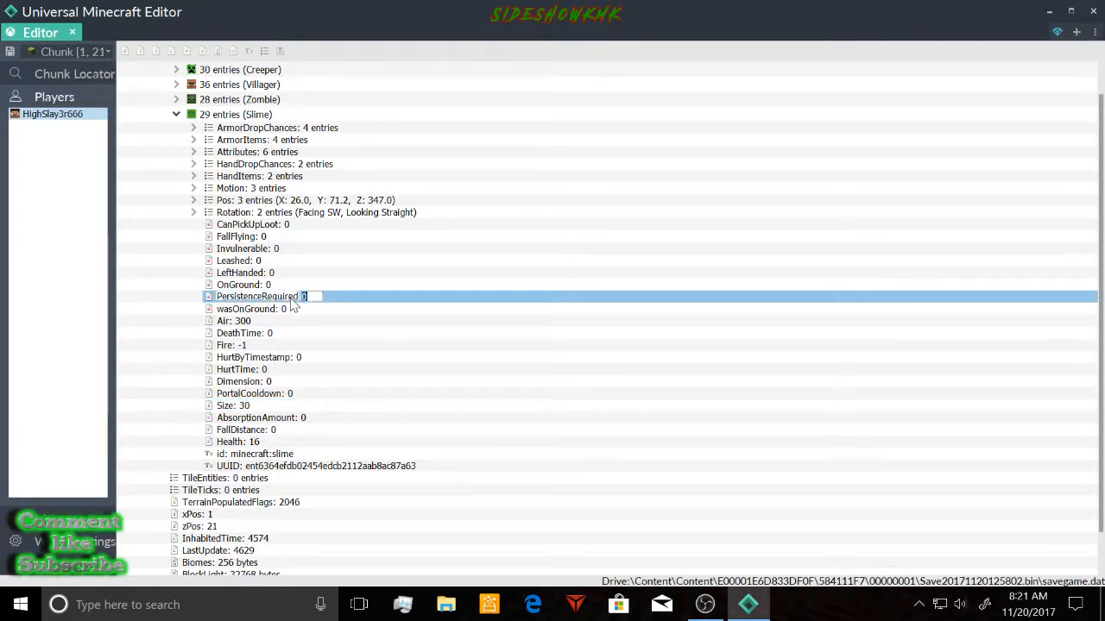
{"action": "key", "text": "Return"}
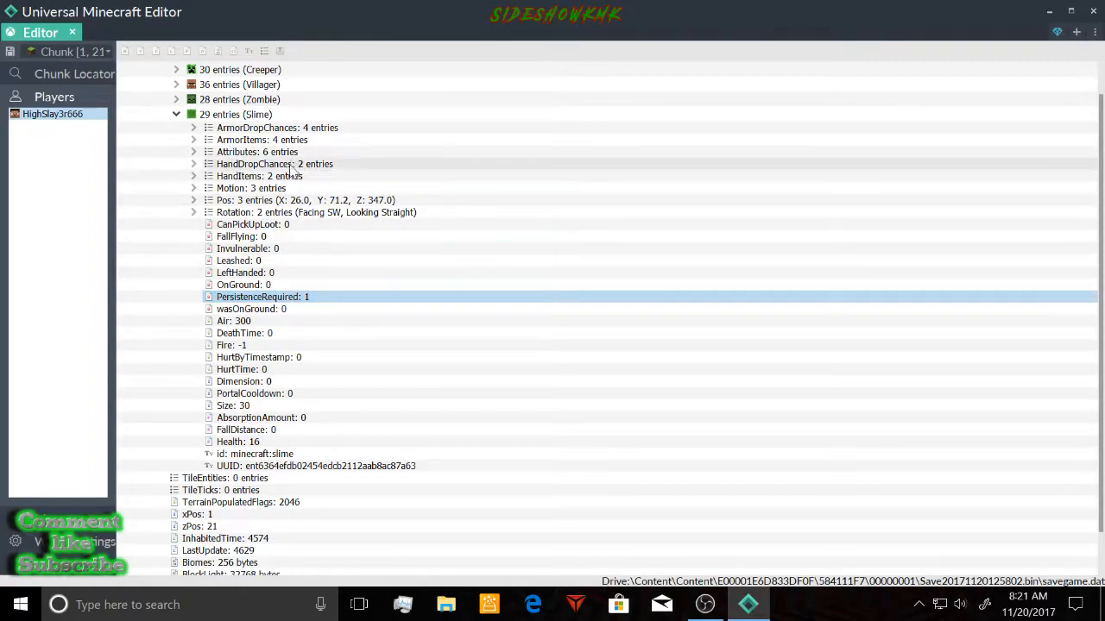
Collapse the Slime entry and select the chunk's TileEntities list
{"action": "left_click", "coordinate": [172, 327]}
{"action": "scroll", "coordinate": [177, 306], "scroll_direction": "up", "scroll_amount": 2}
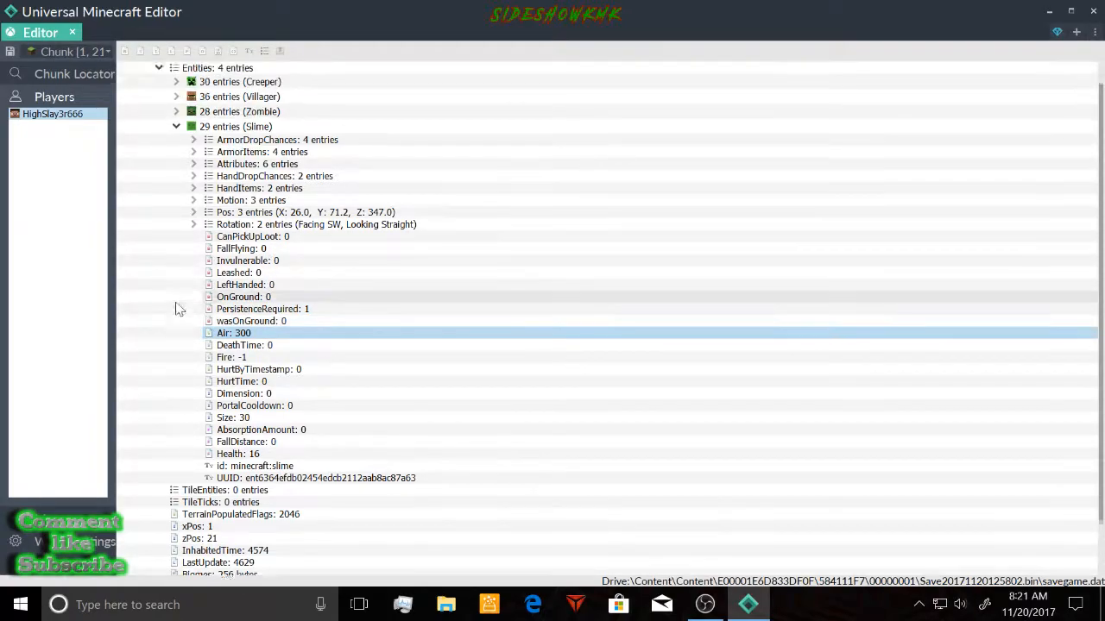
{"action": "left_click", "coordinate": [177, 152]}
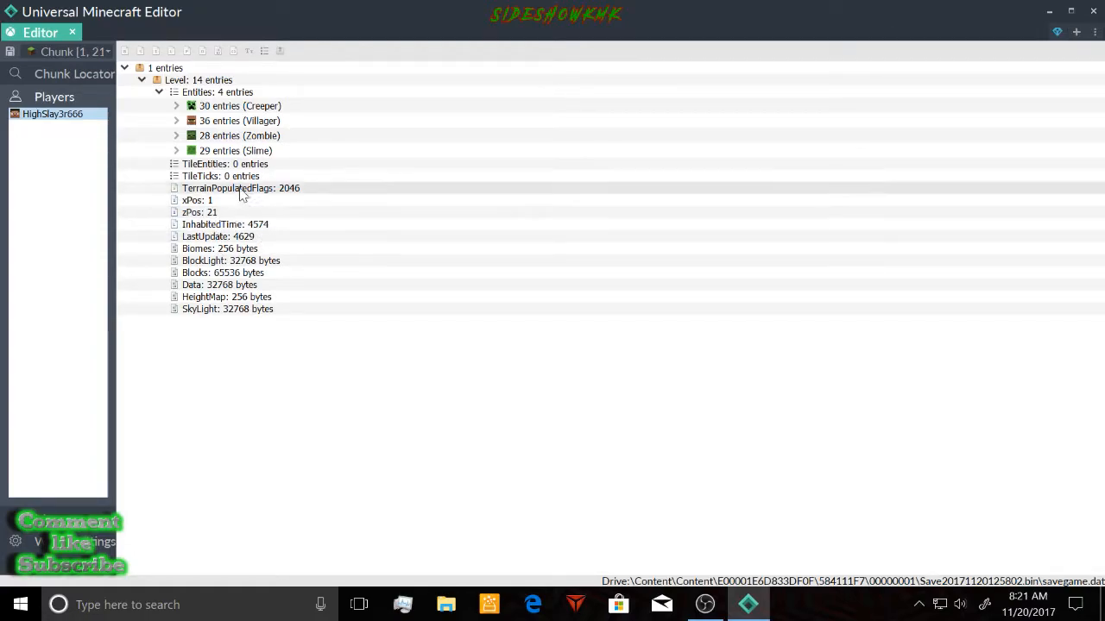
{"action": "left_click", "coordinate": [183, 168]}
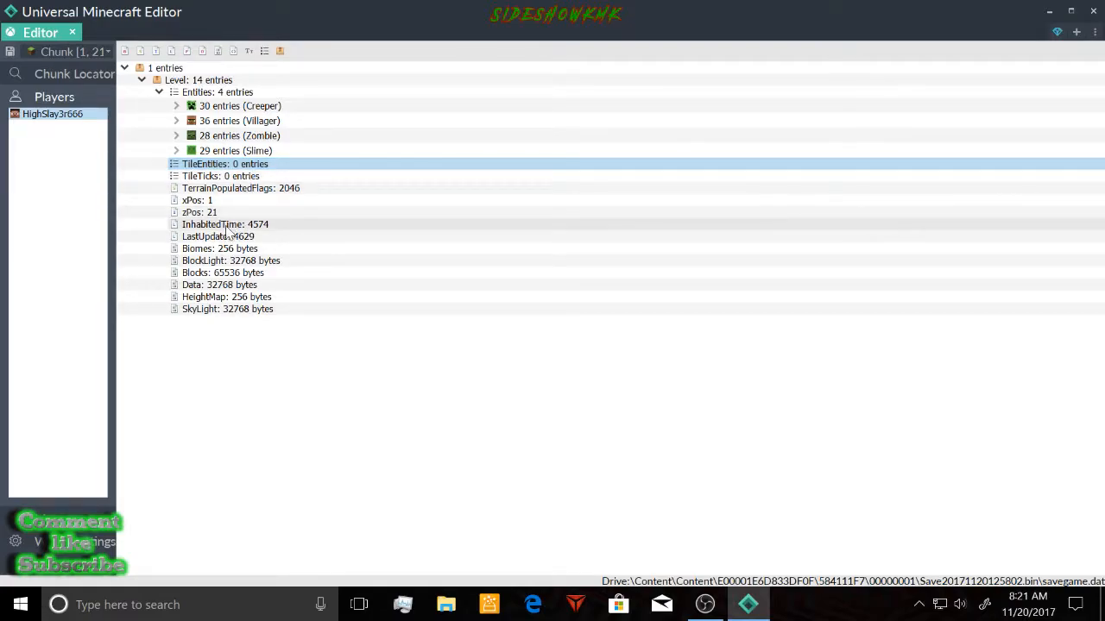
Expand the Creeper and Villager entries and look through the potion effects that can be added to the Villager
{"action": "left_click", "coordinate": [176, 106]}
{"action": "scroll", "coordinate": [323, 291], "scroll_direction": "down", "scroll_amount": 2}
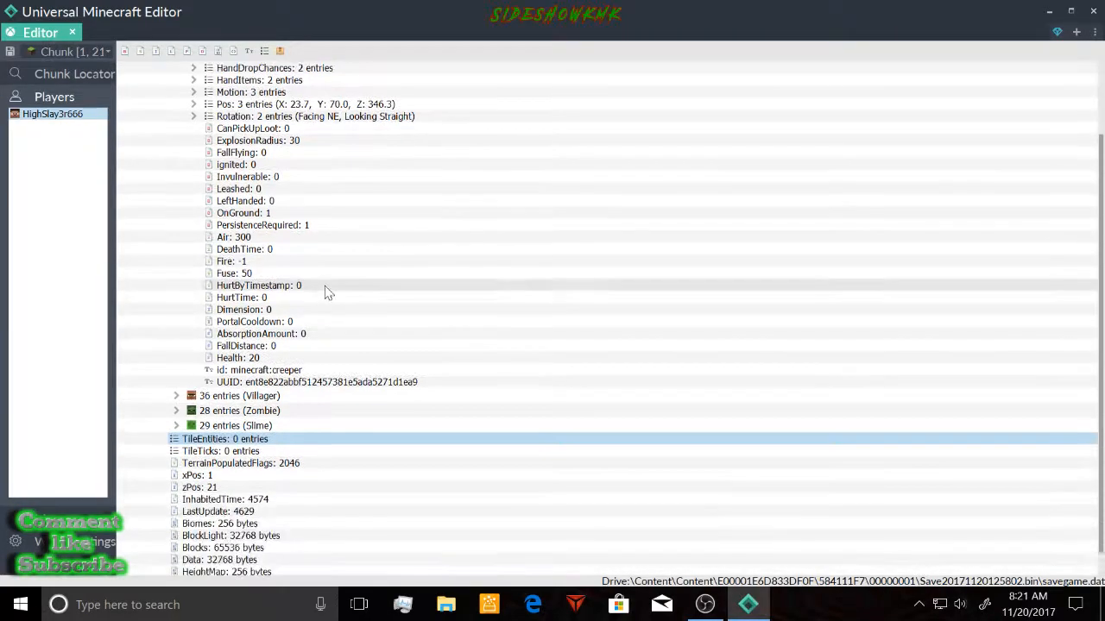
{"action": "left_click", "coordinate": [176, 396]}
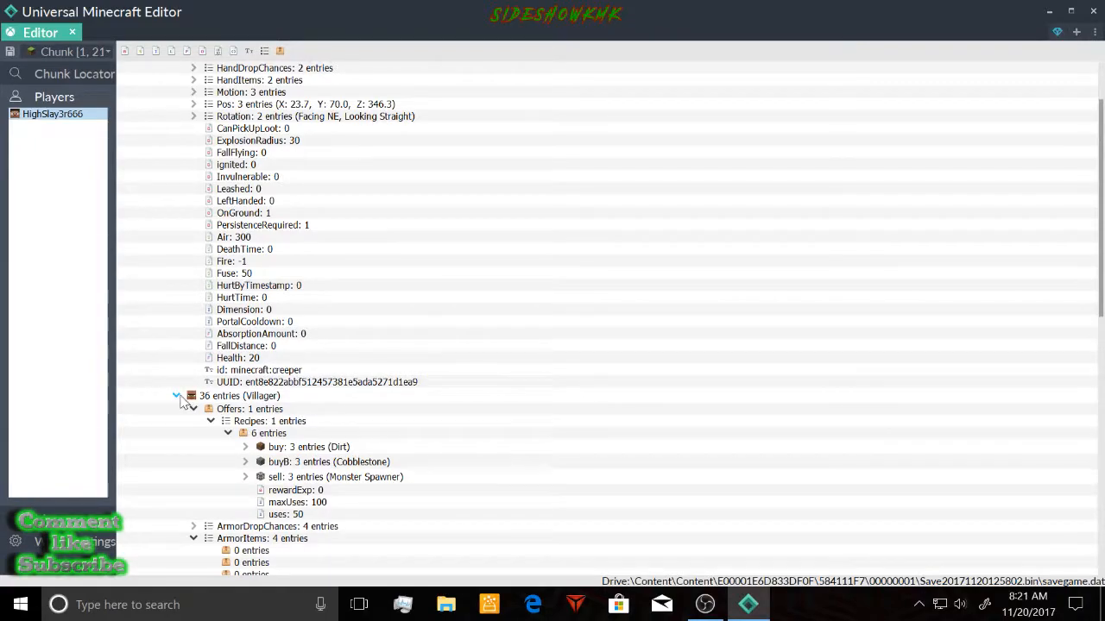
{"action": "left_click", "coordinate": [208, 397]}
{"action": "right_click", "coordinate": [211, 397]}
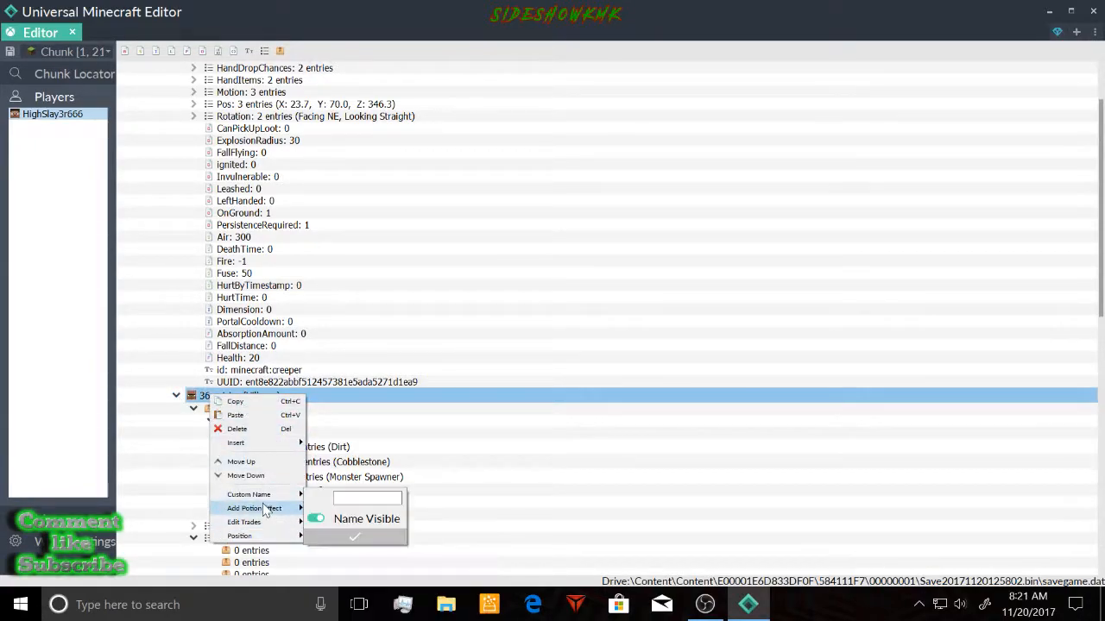
{"action": "mouse_move", "coordinate": [278, 516]}
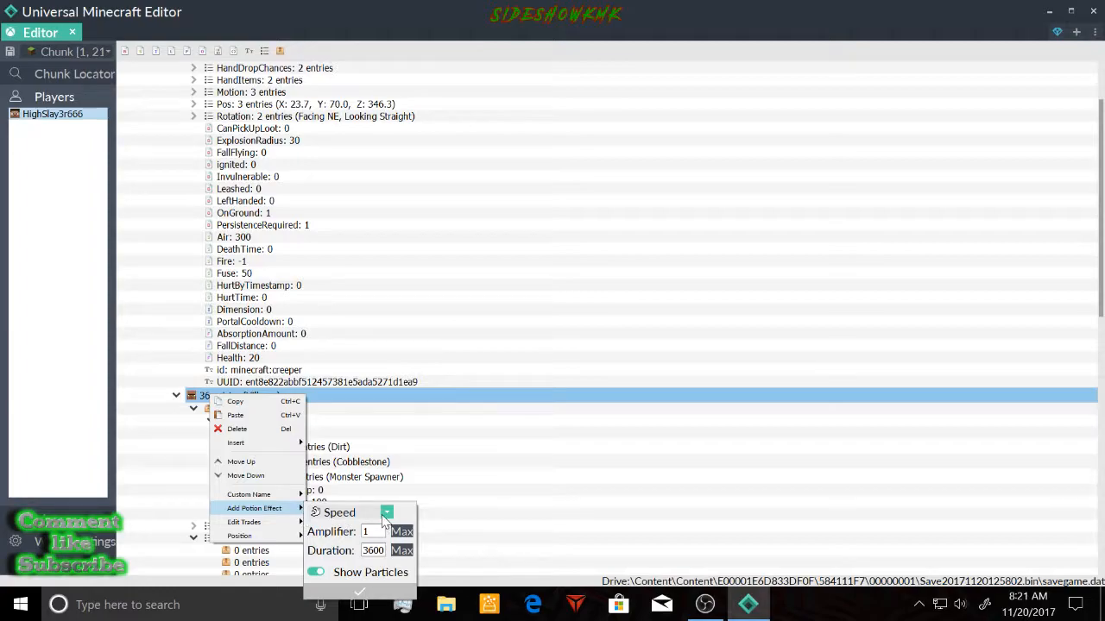
{"action": "left_click", "coordinate": [386, 513]}
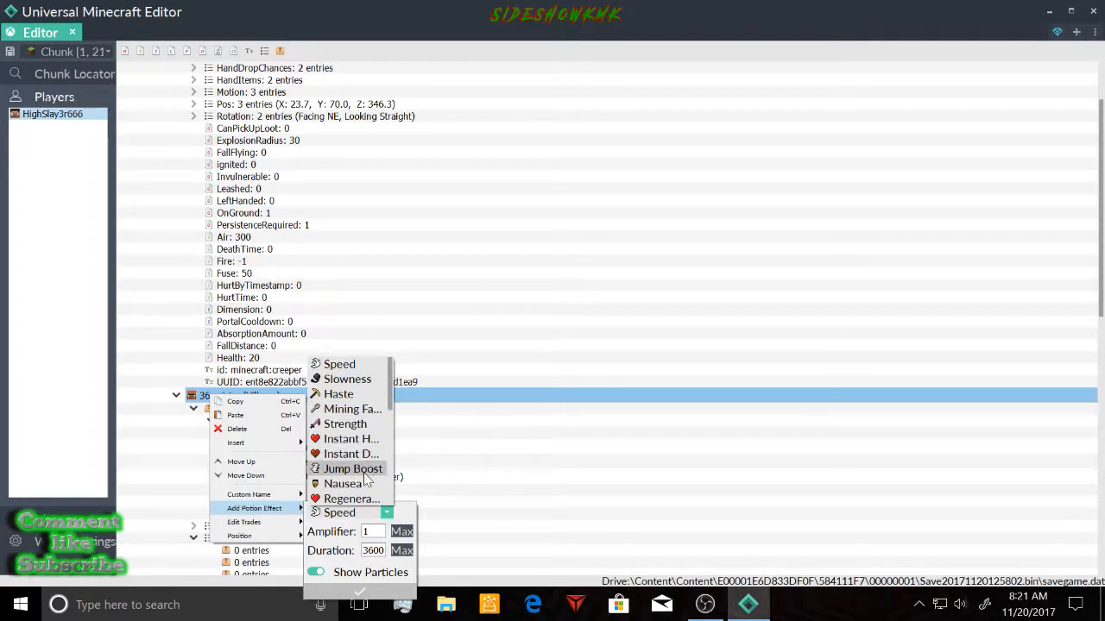
{"action": "left_click", "coordinate": [155, 431]}
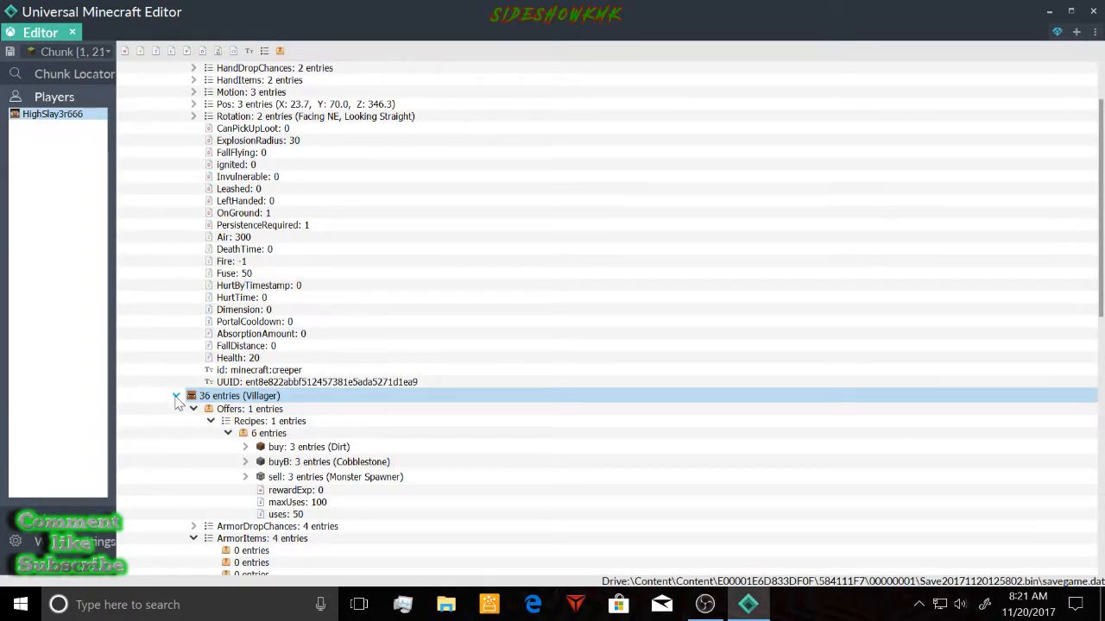
Expand the Slime entry and add a Jump Boost potion effect with amplifier 12, maximum duration and particles turned off
{"action": "left_click", "coordinate": [176, 396]}
{"action": "left_click", "coordinate": [176, 426]}
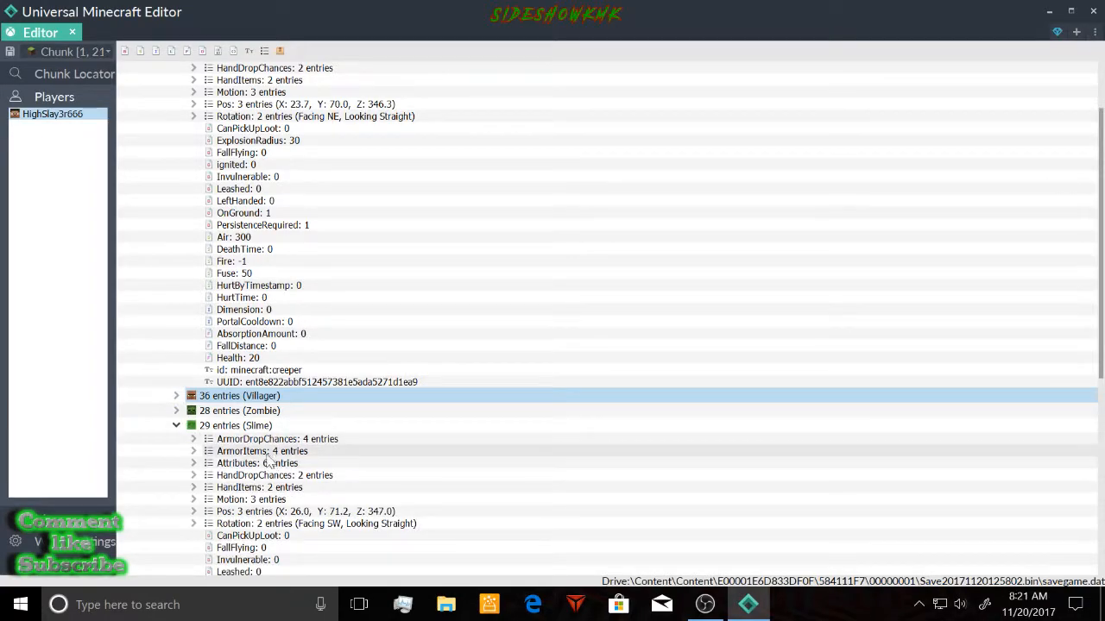
{"action": "right_click", "coordinate": [263, 427]}
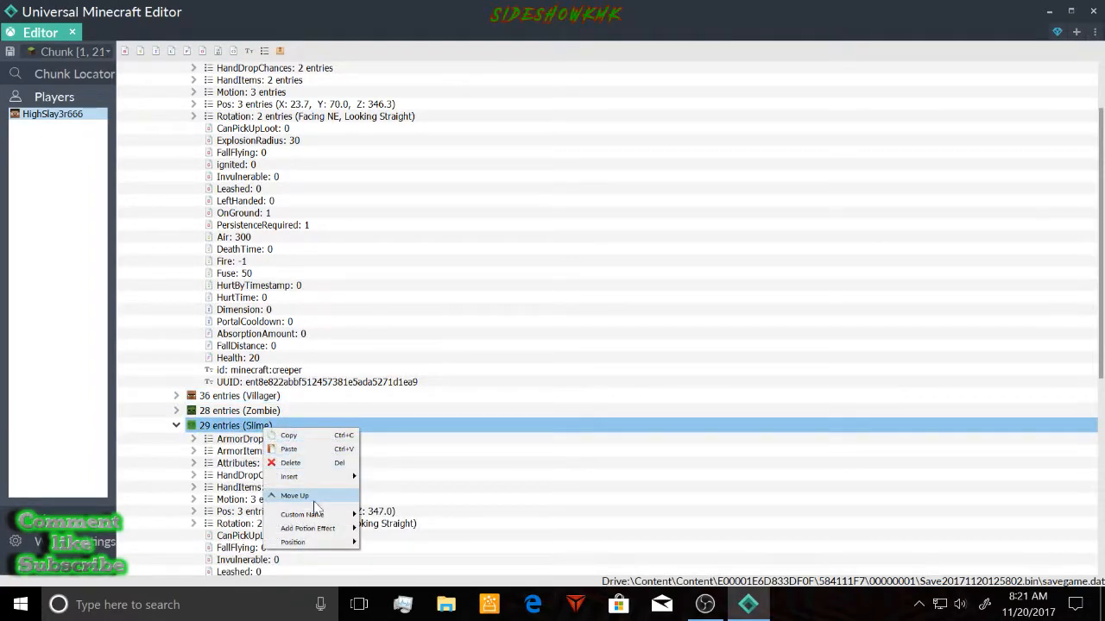
{"action": "mouse_move", "coordinate": [333, 530]}
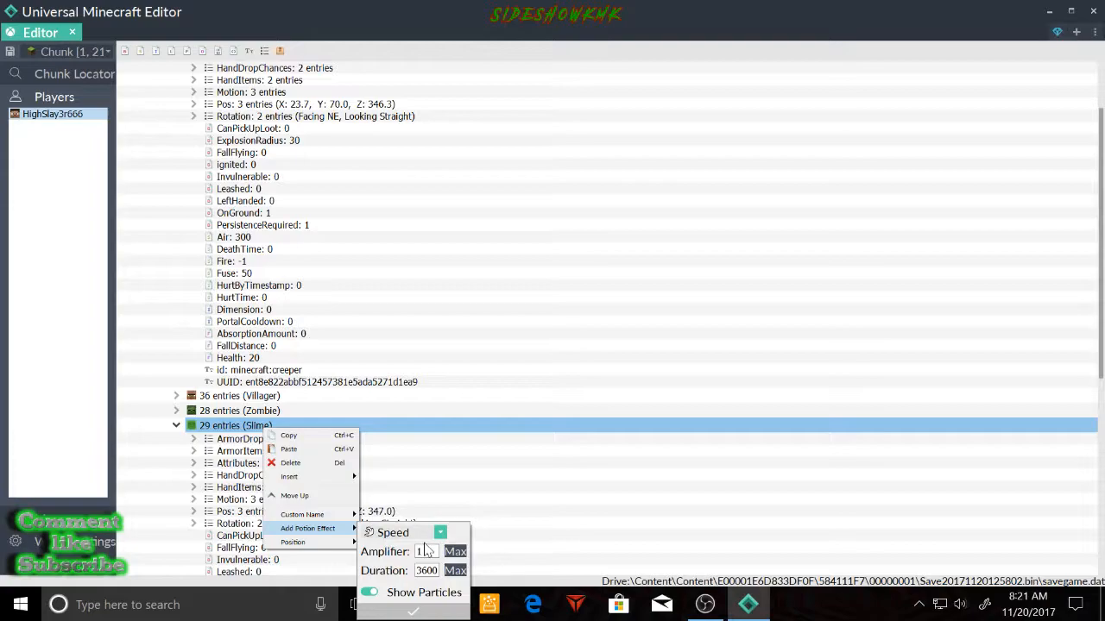
{"action": "left_click", "coordinate": [440, 533]}
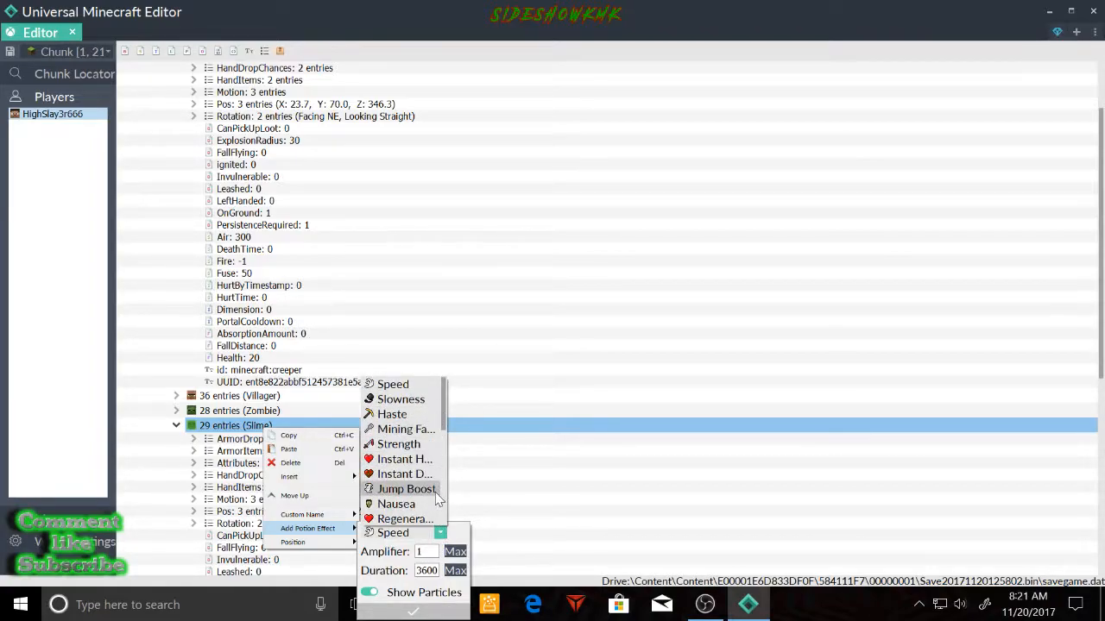
{"action": "left_click", "coordinate": [406, 489]}
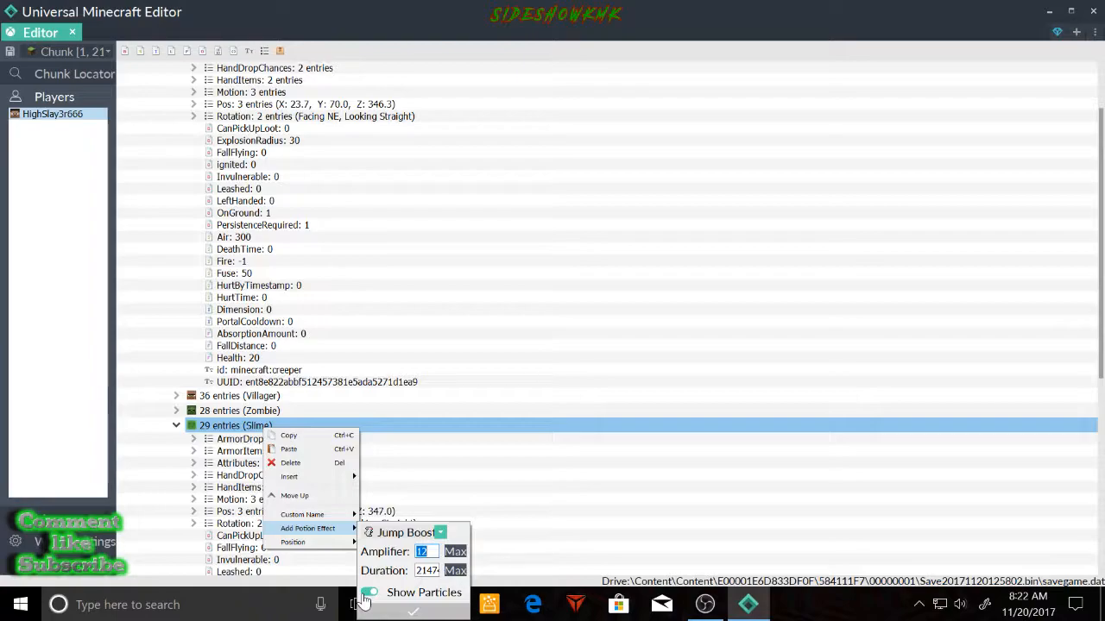
{"action": "left_click", "coordinate": [368, 595]}
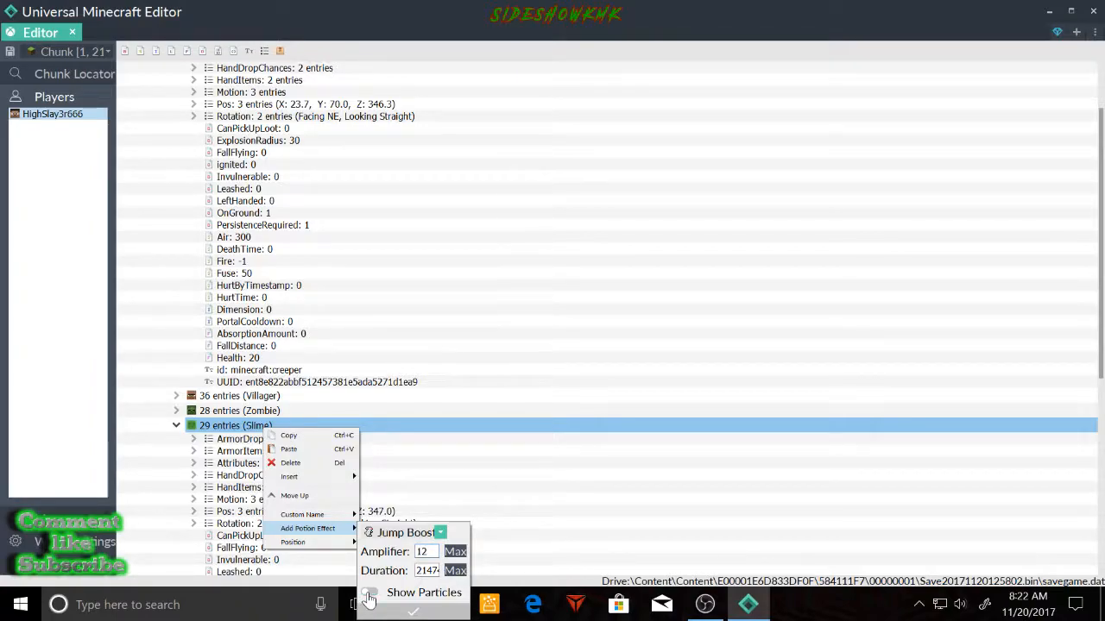
{"action": "left_click", "coordinate": [415, 611]}
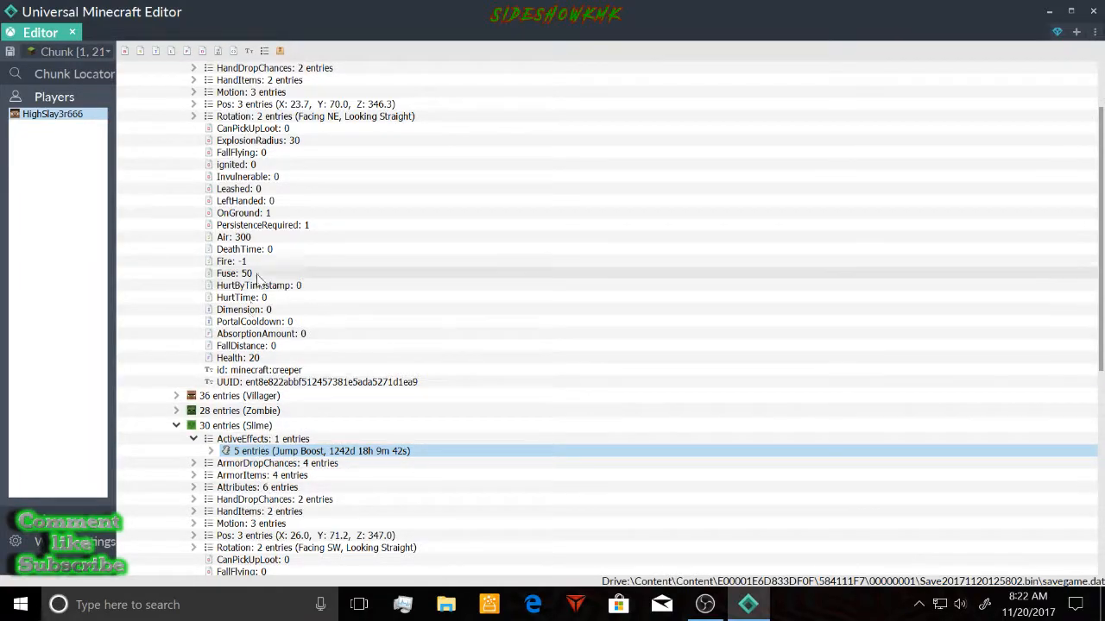
Collapse the Slime's ActiveEffects list and review the rest of the Slime and chunk data
{"action": "scroll", "coordinate": [345, 462], "scroll_direction": "down", "scroll_amount": 1}
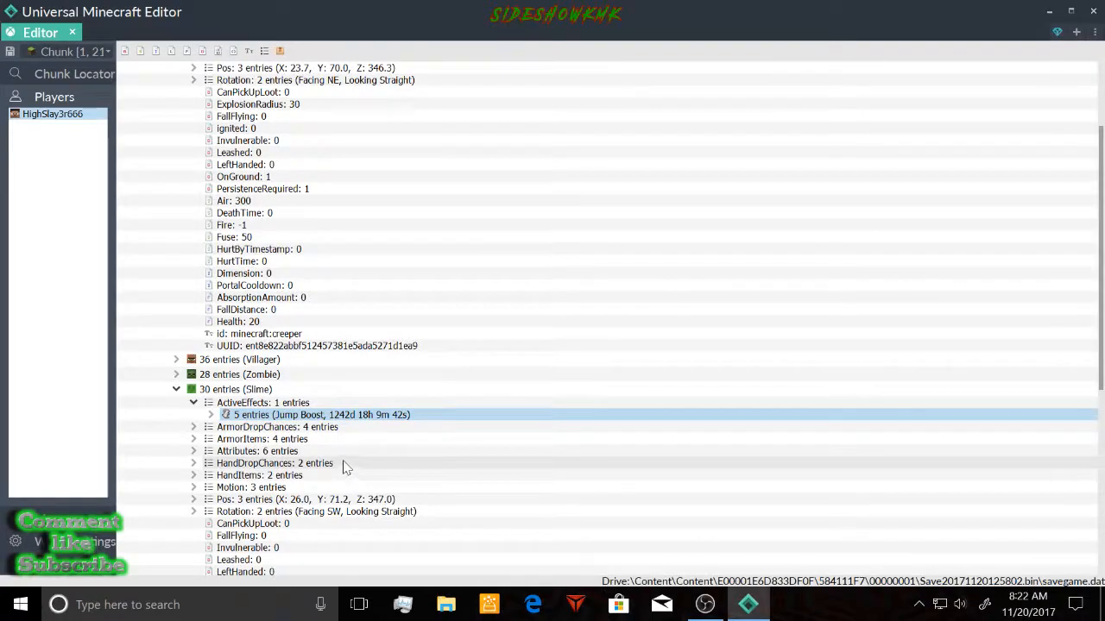
{"action": "left_click", "coordinate": [195, 403]}
{"action": "scroll", "coordinate": [298, 464], "scroll_direction": "down", "scroll_amount": 5}
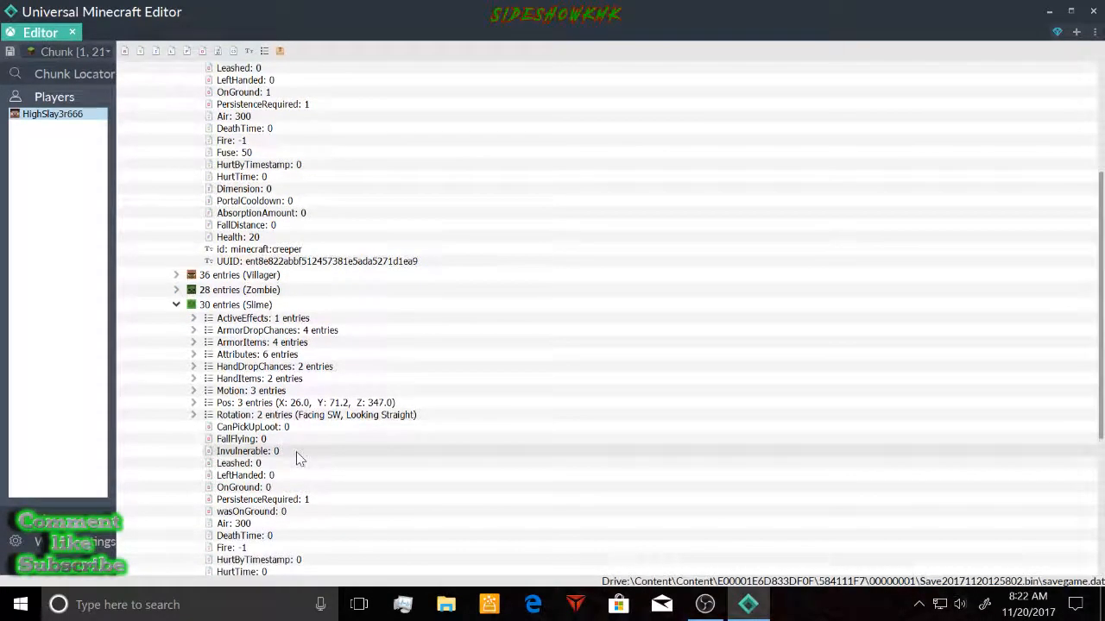
{"action": "scroll", "coordinate": [298, 464], "scroll_direction": "down", "scroll_amount": 1}
{"action": "scroll", "coordinate": [298, 463], "scroll_direction": "down", "scroll_amount": 4}
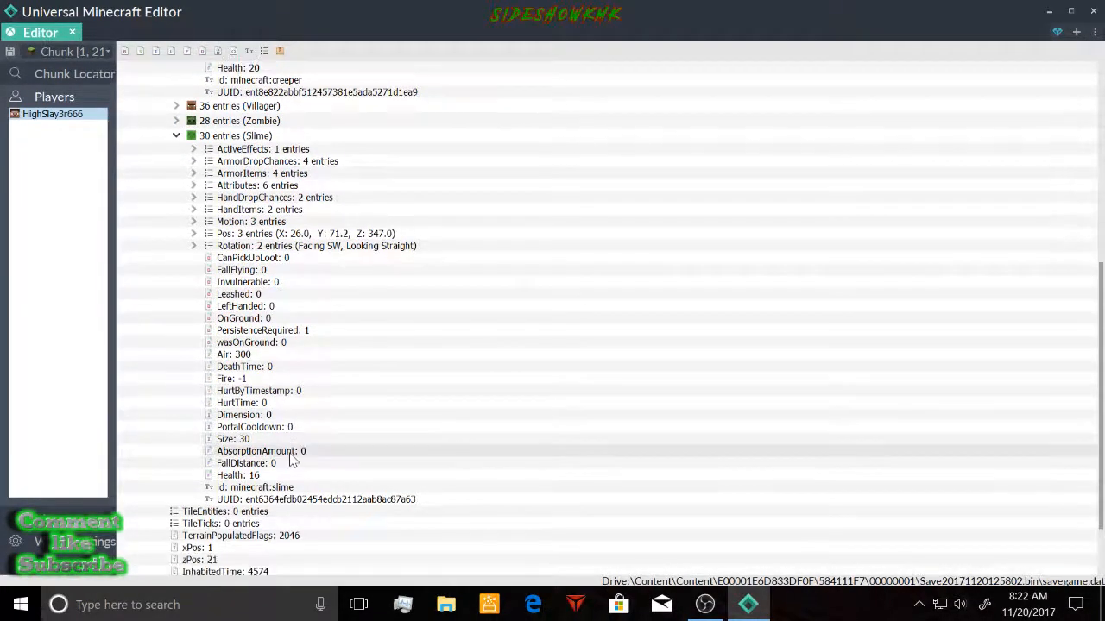
{"action": "scroll", "coordinate": [296, 456], "scroll_direction": "up", "scroll_amount": 9}
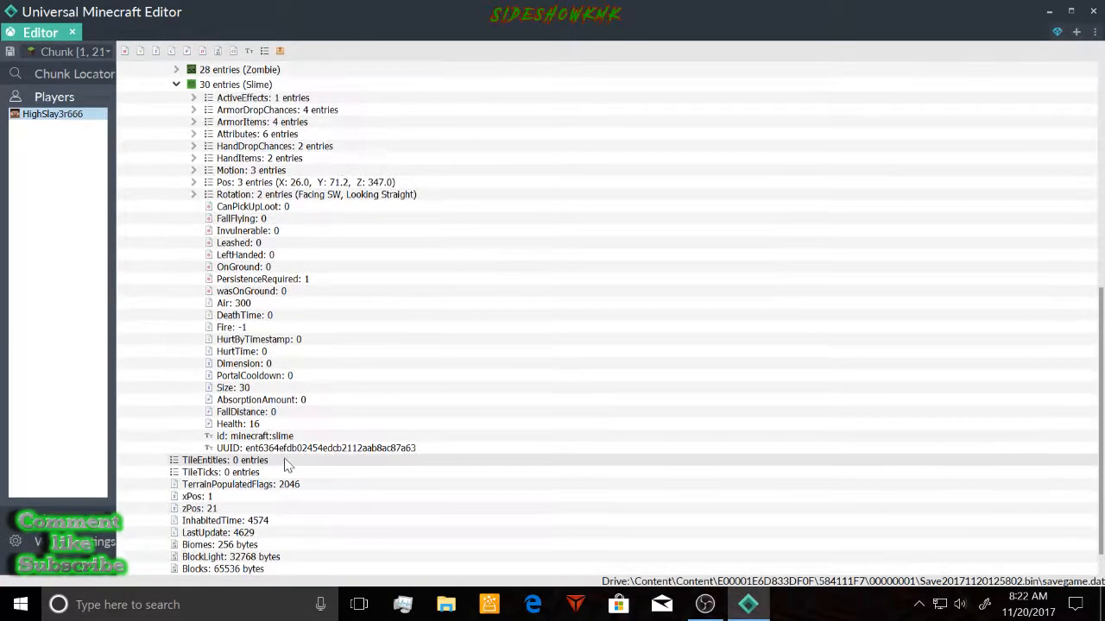
{"action": "scroll", "coordinate": [281, 423], "scroll_direction": "up", "scroll_amount": 4}
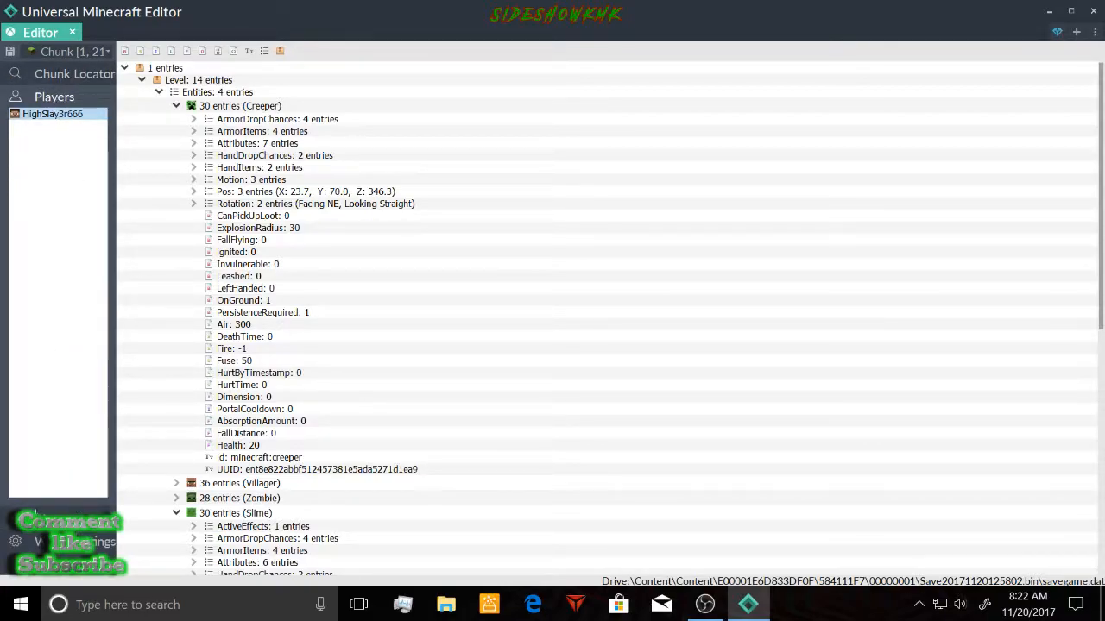
Open map_0.dat in the Map Editor and replace its picture with the SIDESHOWKHK Minecraft image
{"action": "left_click", "coordinate": [30, 509]}
{"action": "left_click", "coordinate": [54, 141]}
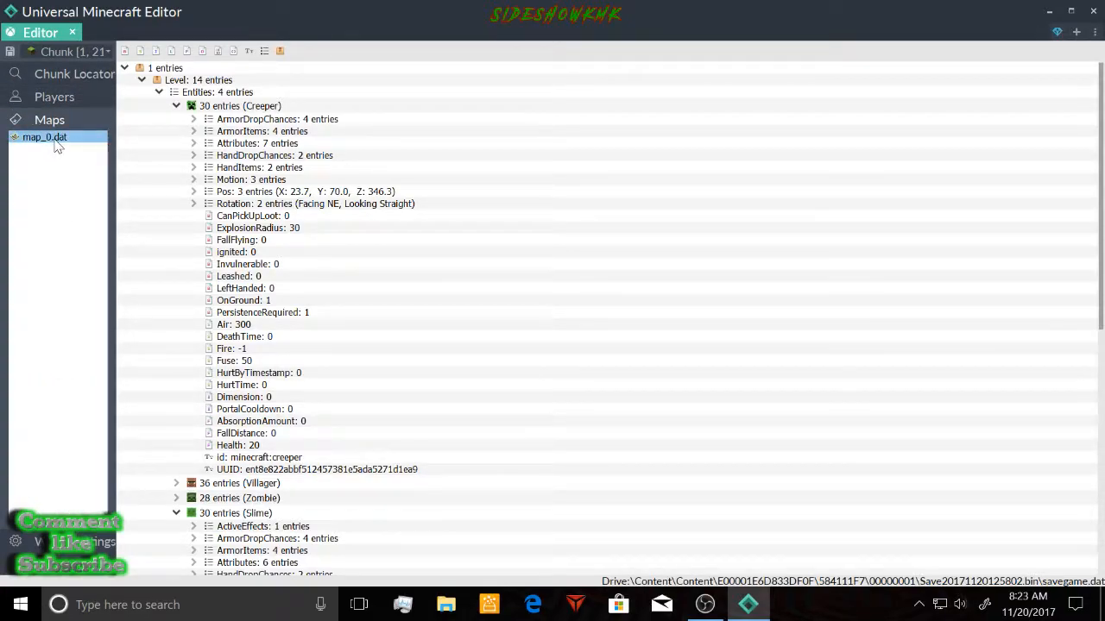
{"action": "right_click", "coordinate": [55, 142]}
{"action": "left_click", "coordinate": [86, 148]}
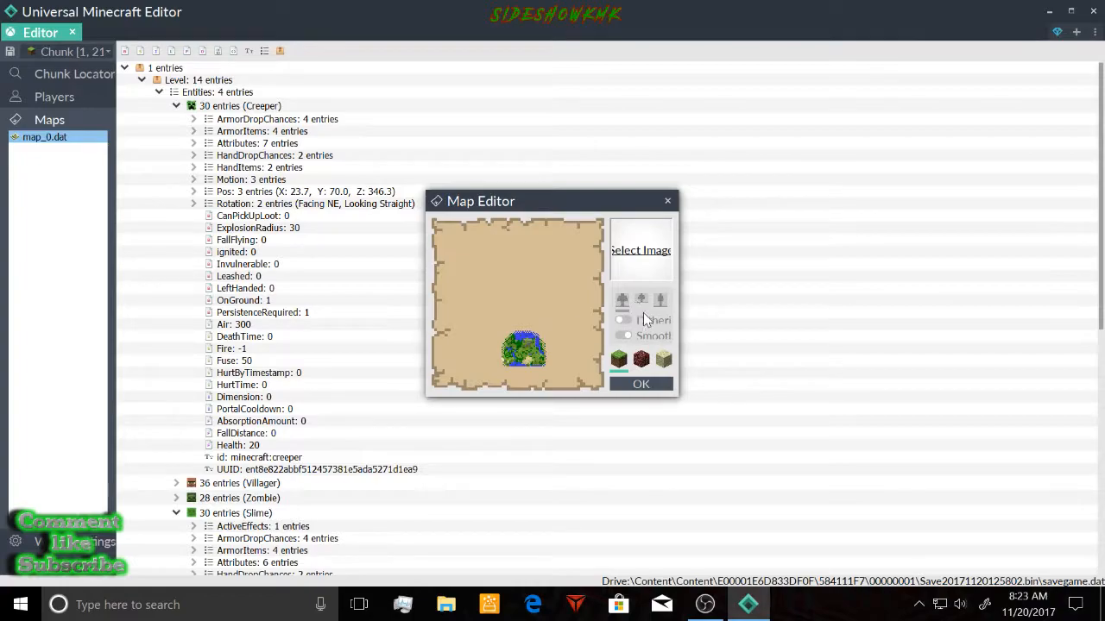
{"action": "left_click", "coordinate": [635, 253]}
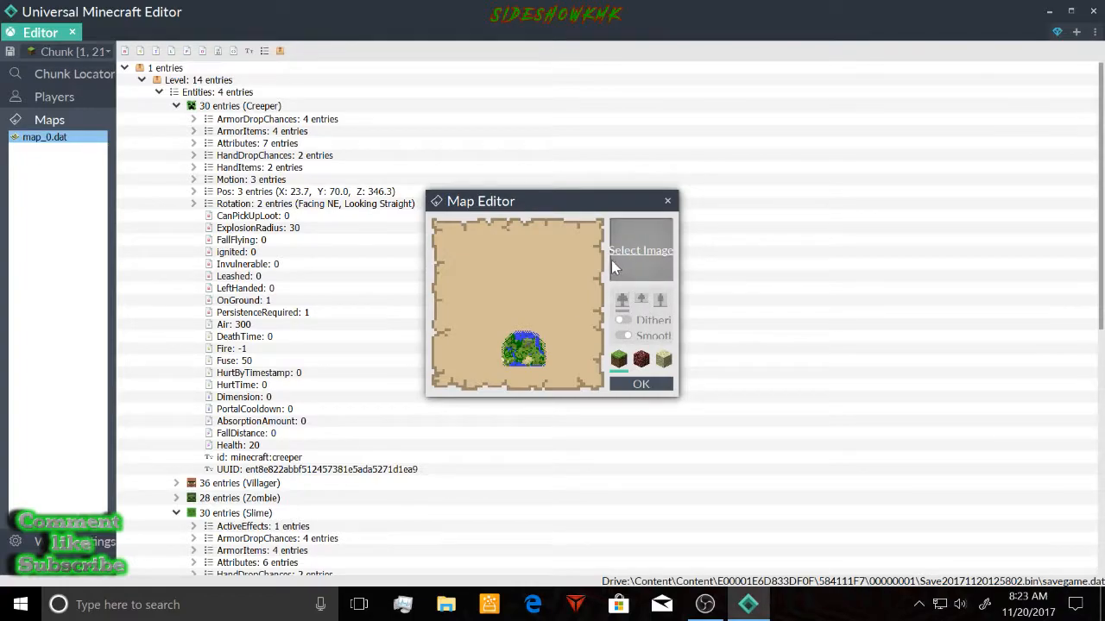
{"action": "double_click", "coordinate": [615, 350]}
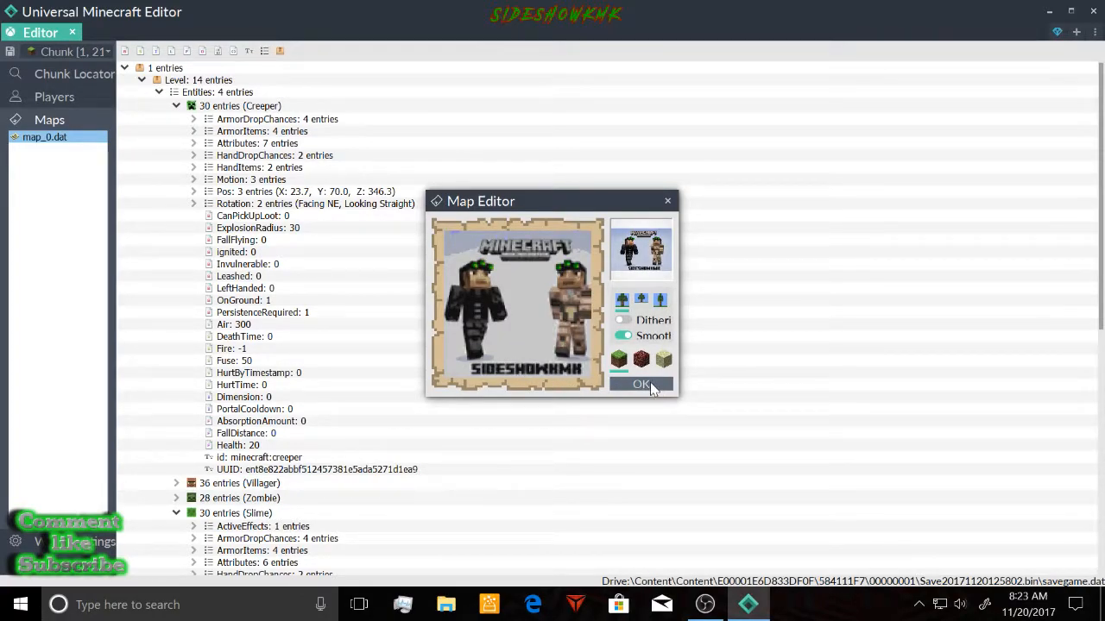
{"action": "left_click", "coordinate": [641, 385]}
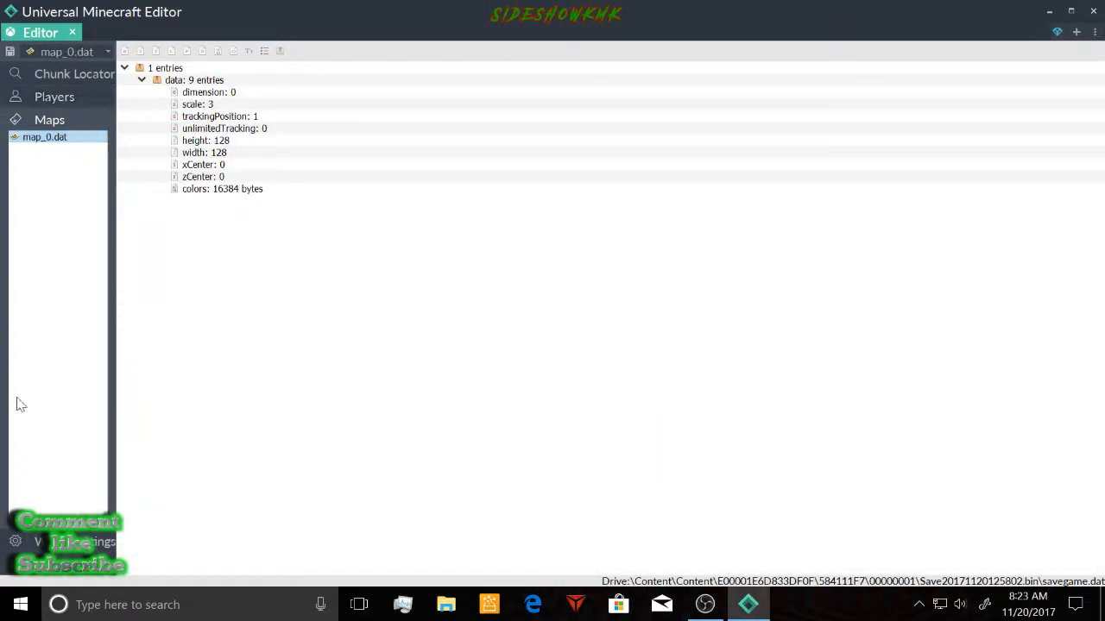
Open the world's level.dat data and set spawnBonusChest to 1
{"action": "left_click", "coordinate": [94, 545]}
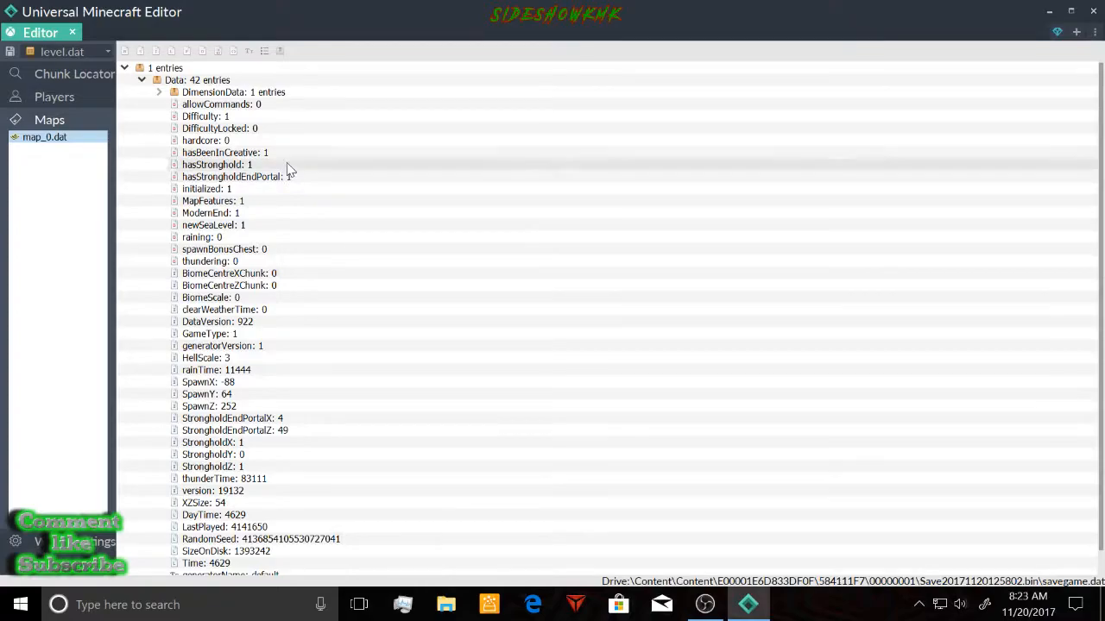
{"action": "left_click", "coordinate": [238, 226]}
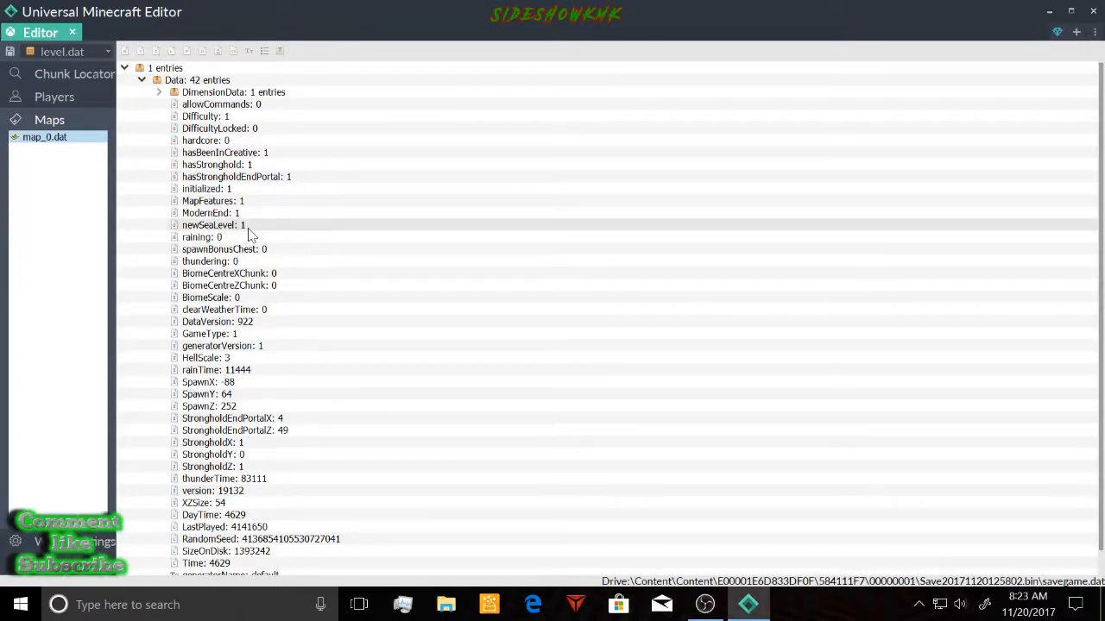
{"action": "left_click", "coordinate": [249, 238]}
{"action": "double_click", "coordinate": [281, 249]}
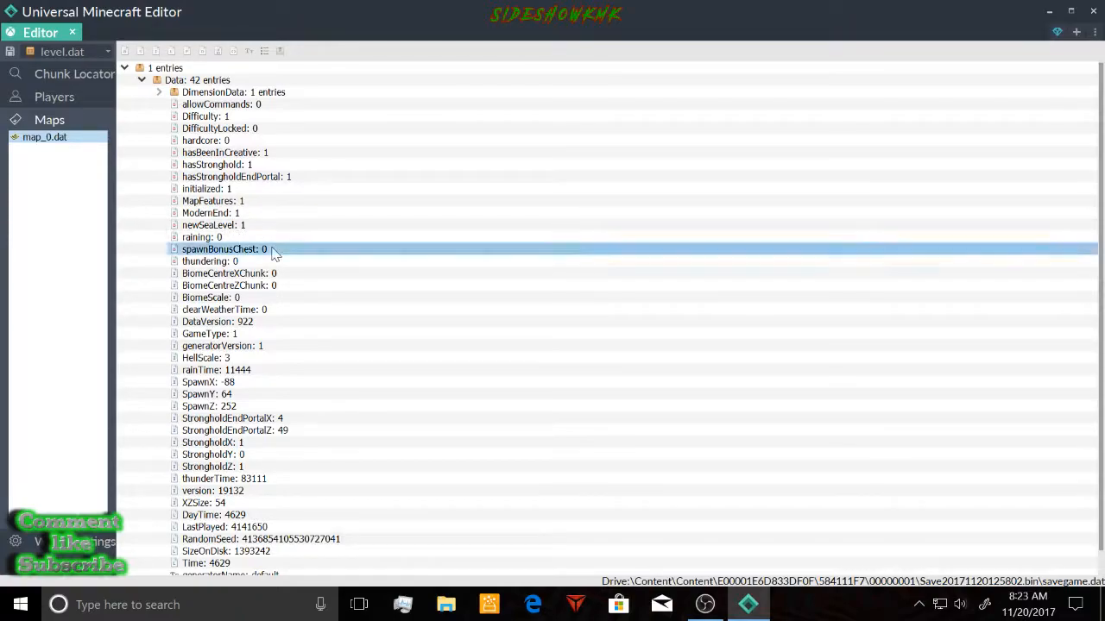
{"action": "key", "text": "BackSpace"}
{"action": "type", "text": "1"}
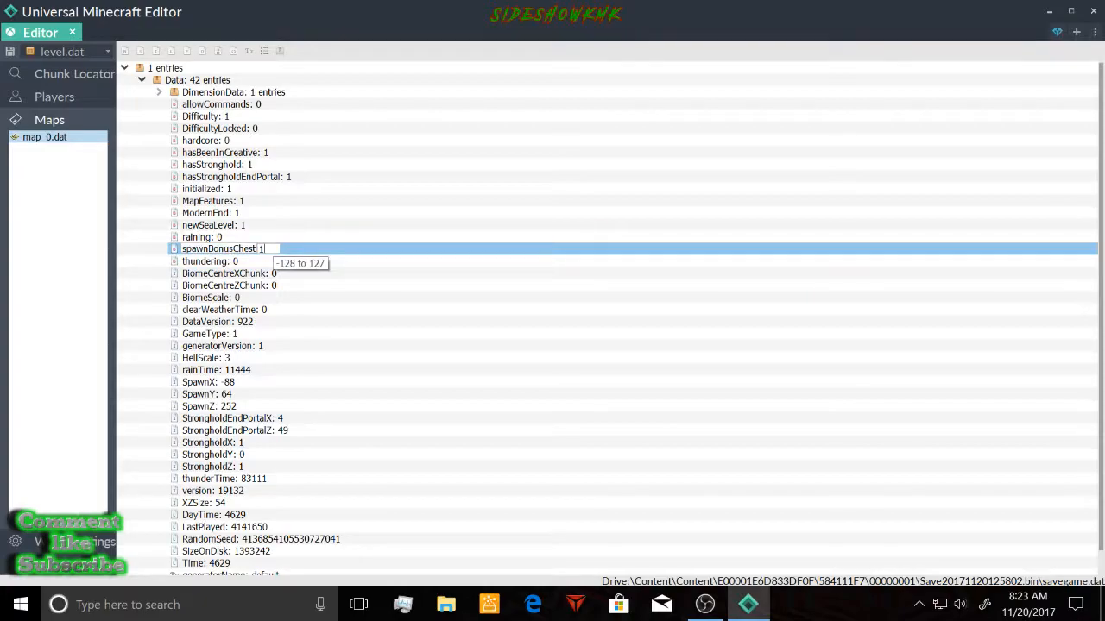
{"action": "key", "text": "Return"}
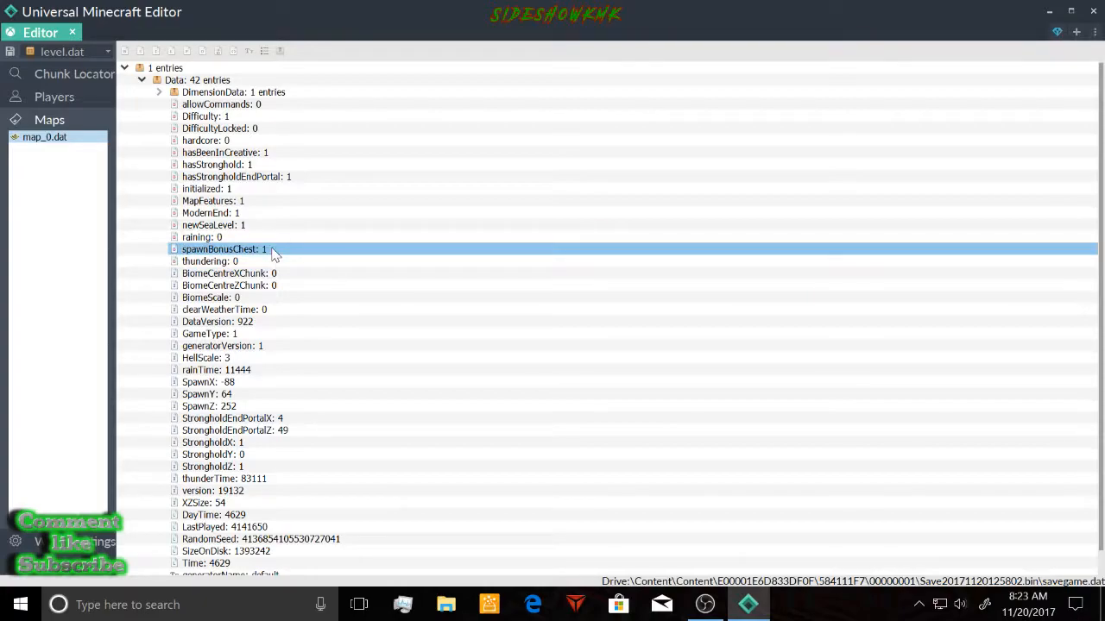
Set the world's thundering value to 1
{"action": "left_click", "coordinate": [242, 263]}
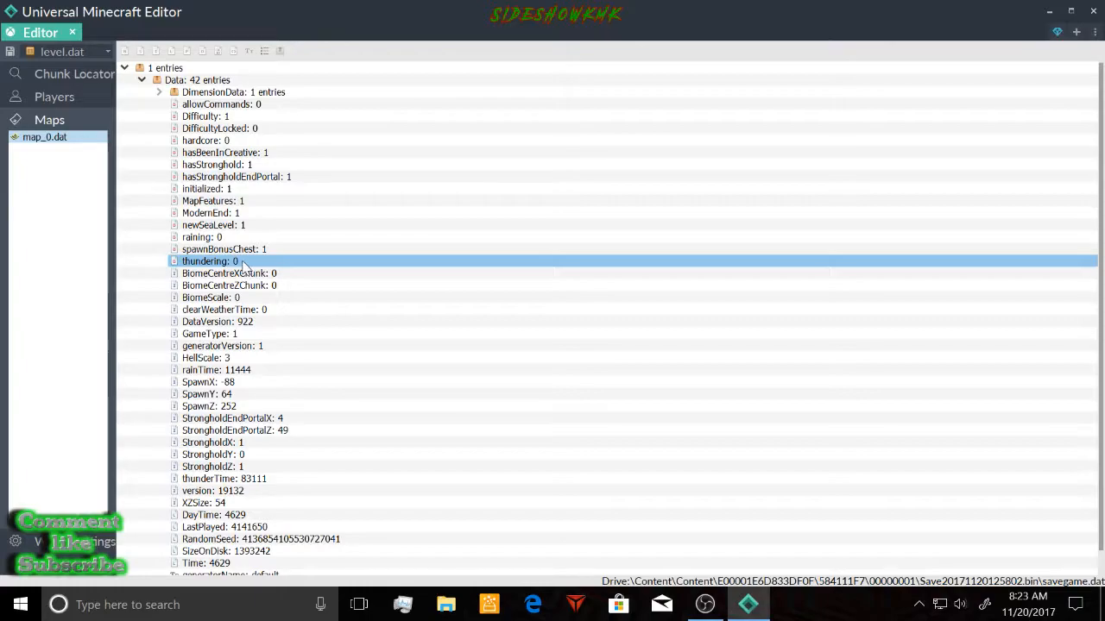
{"action": "left_click", "coordinate": [243, 266]}
{"action": "type", "text": "1"}
{"action": "key", "text": "Return"}
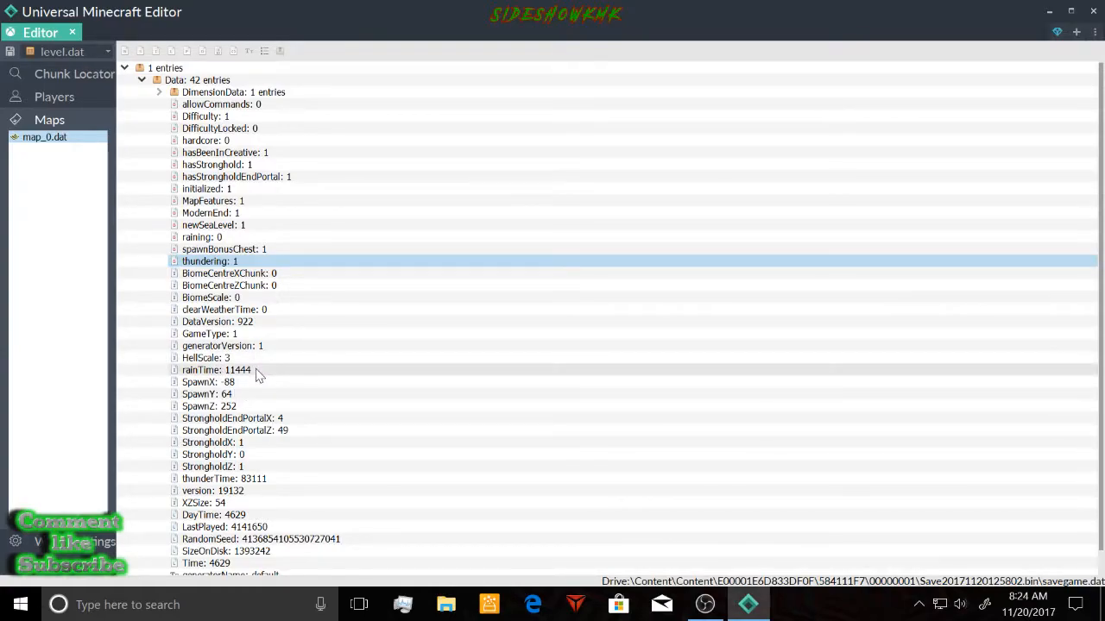
Review the remaining level.dat values and take a brief look at the Players list and the Chunk Locator
{"action": "scroll", "coordinate": [258, 376], "scroll_direction": "down", "scroll_amount": 1}
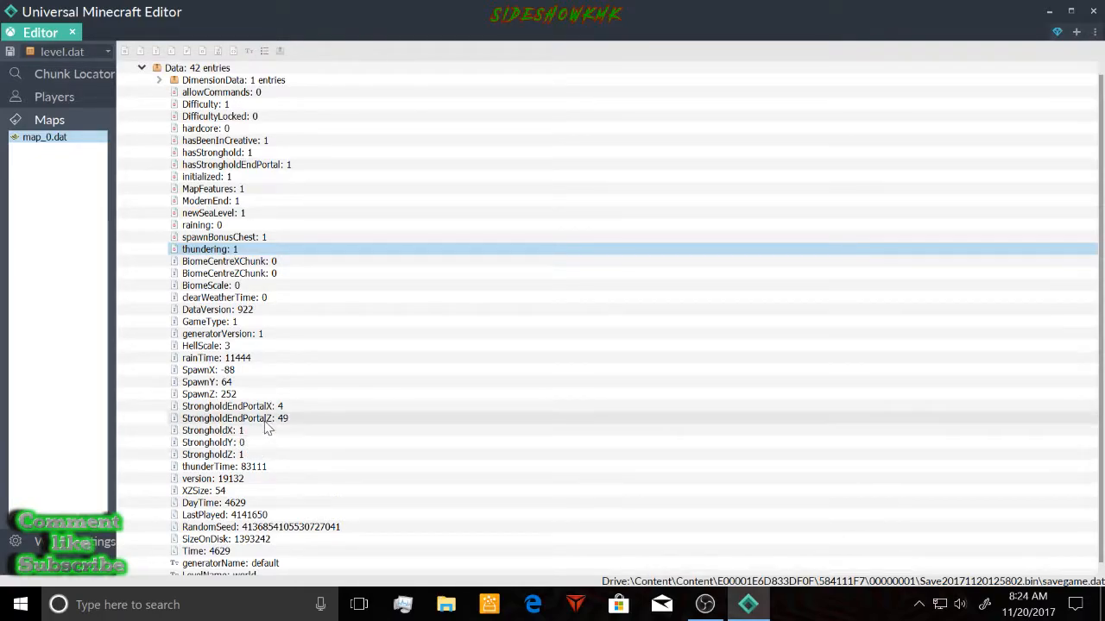
{"action": "scroll", "coordinate": [269, 447], "scroll_direction": "down", "scroll_amount": 1}
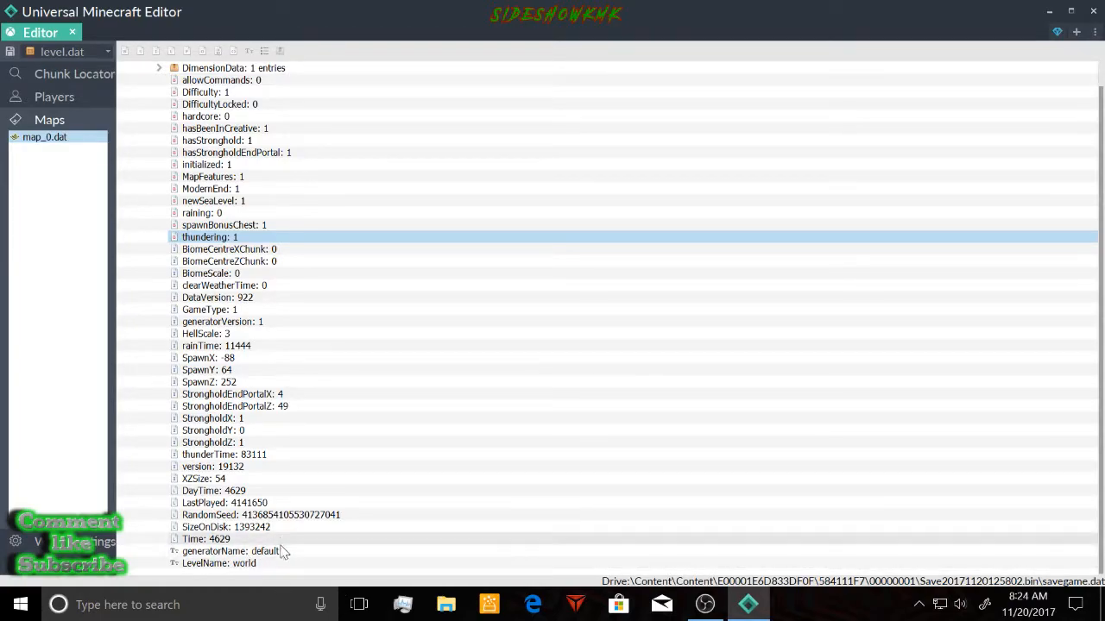
{"action": "scroll", "coordinate": [289, 500], "scroll_direction": "up", "scroll_amount": 1}
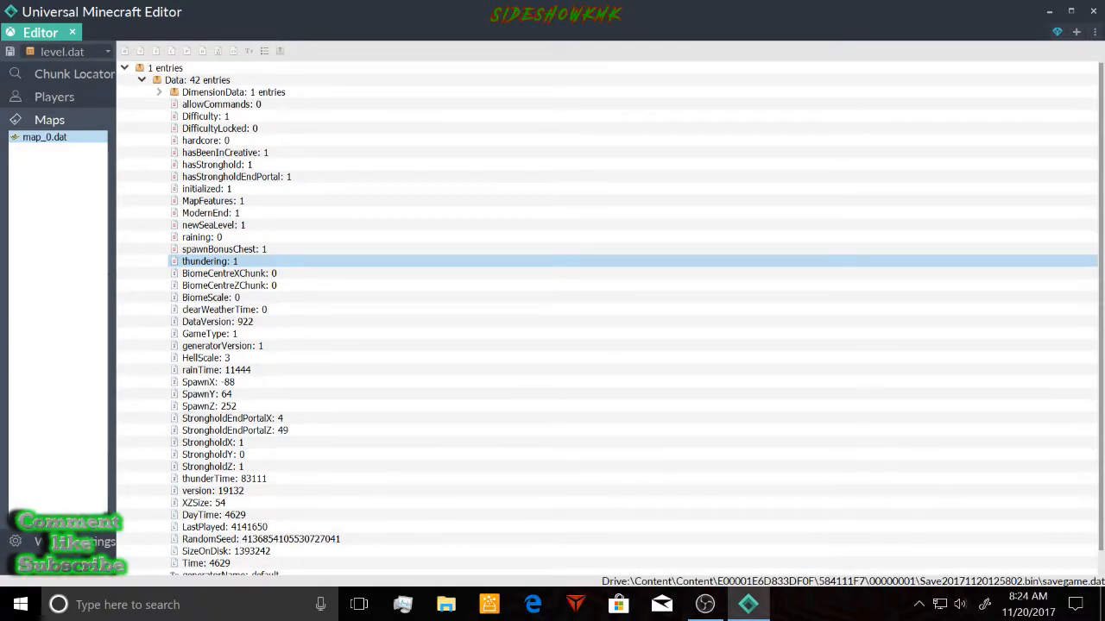
{"action": "left_click", "coordinate": [52, 97]}
{"action": "left_click", "coordinate": [73, 76]}
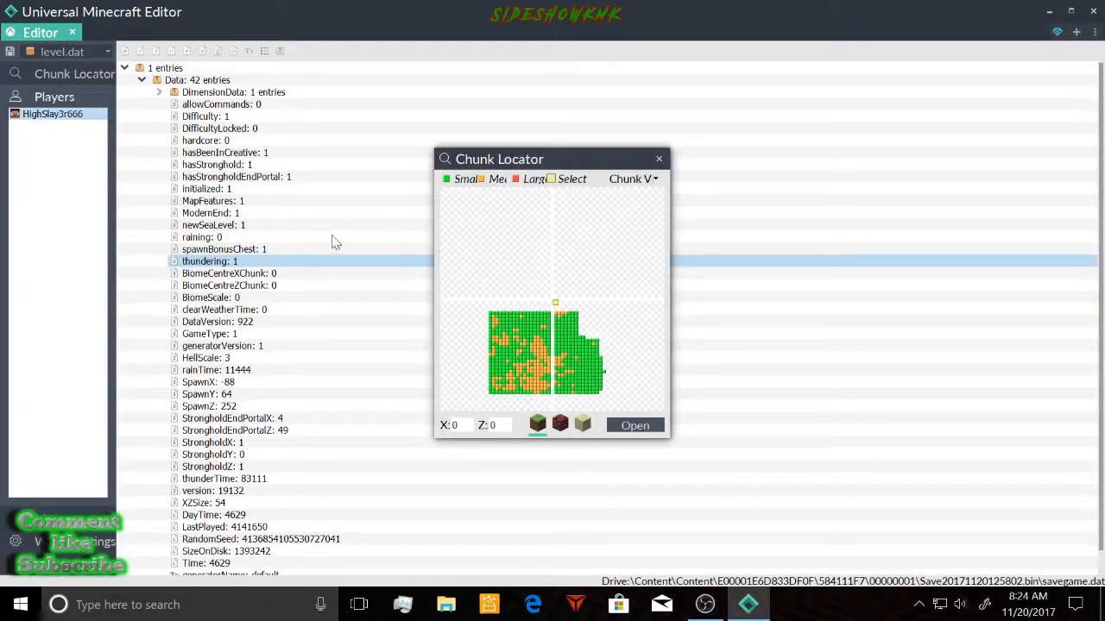
{"action": "left_click", "coordinate": [660, 160]}
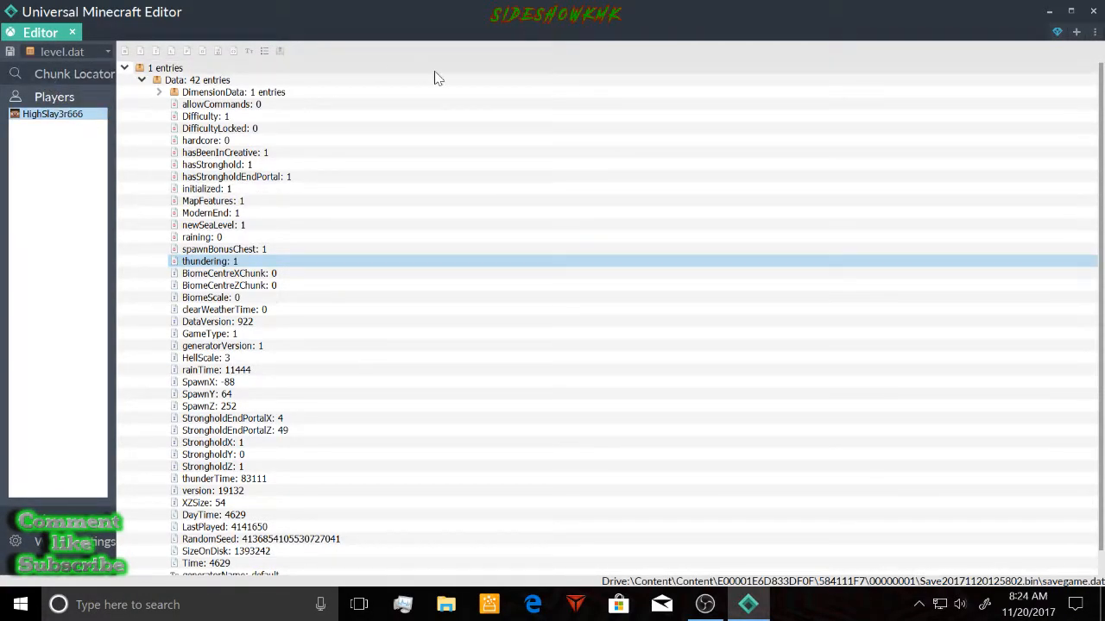
Browse the saved Xbox 360 worlds and open the Blindness Mod world alongside the Editor world
{"action": "left_click", "coordinate": [1077, 34]}
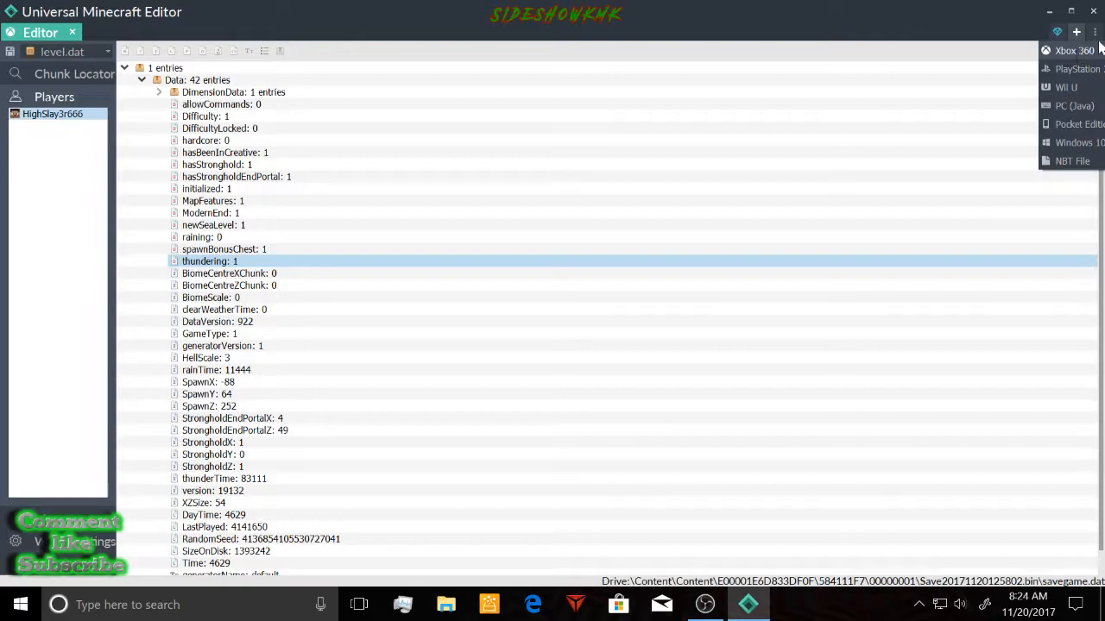
{"action": "left_click", "coordinate": [1074, 53]}
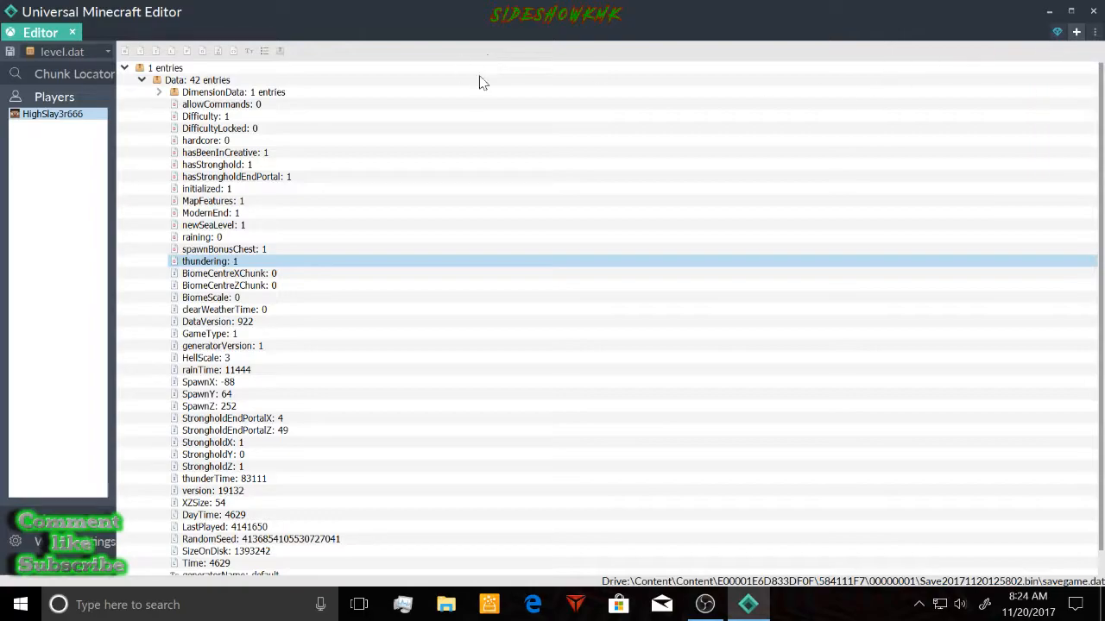
{"action": "scroll", "coordinate": [557, 272], "scroll_direction": "down", "scroll_amount": 3}
{"action": "scroll", "coordinate": [556, 272], "scroll_direction": "down", "scroll_amount": 15}
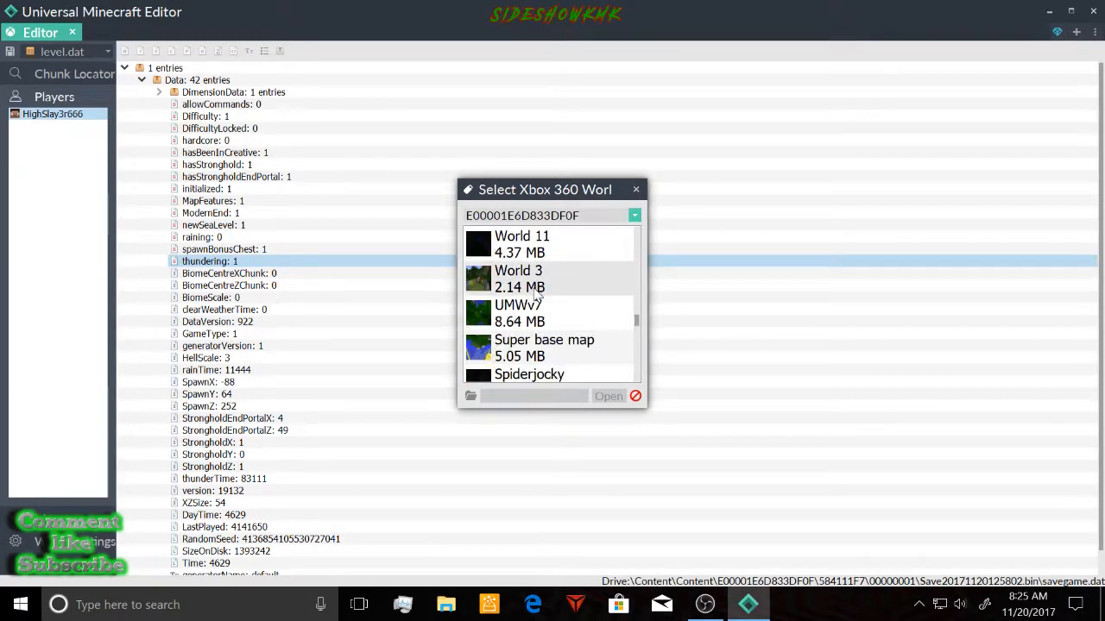
{"action": "scroll", "coordinate": [537, 303], "scroll_direction": "down", "scroll_amount": 12}
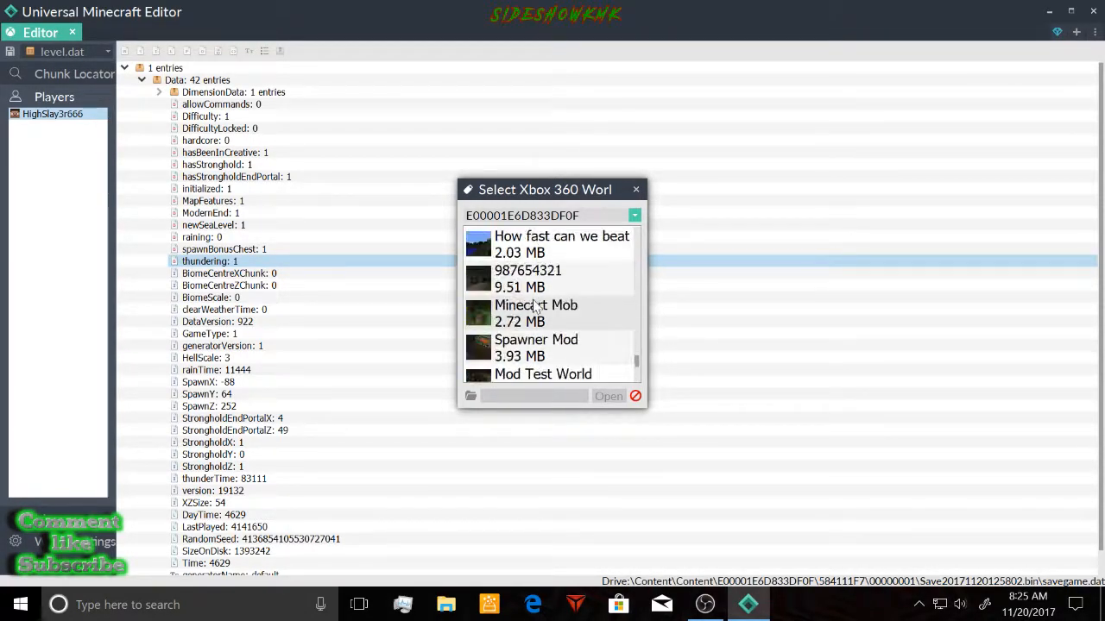
{"action": "scroll", "coordinate": [536, 309], "scroll_direction": "up", "scroll_amount": 3}
{"action": "scroll", "coordinate": [542, 308], "scroll_direction": "down", "scroll_amount": 3}
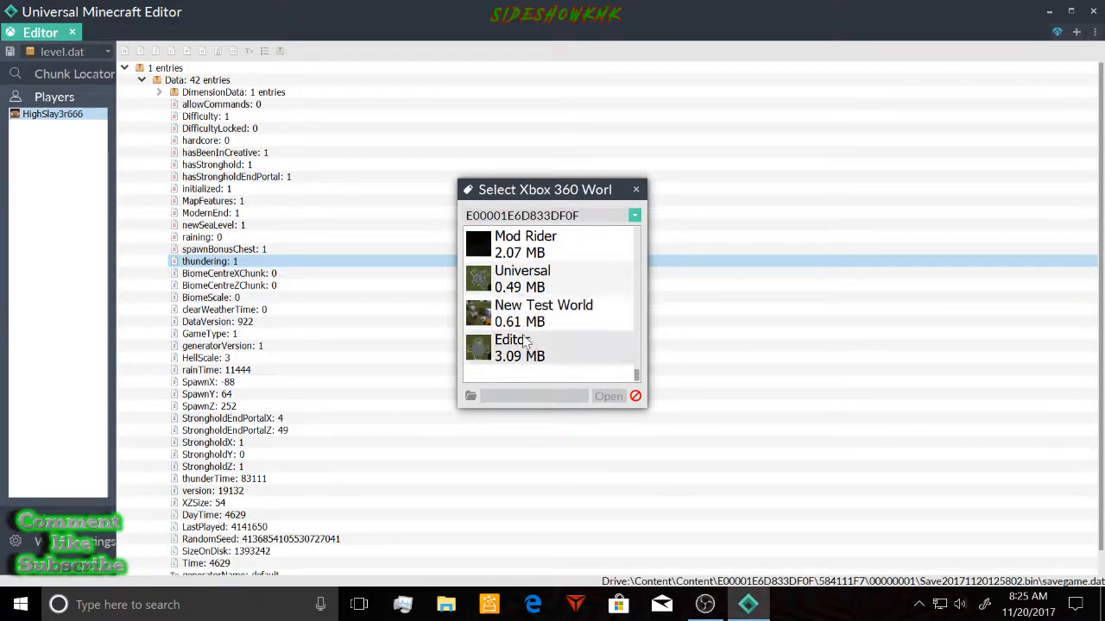
{"action": "scroll", "coordinate": [485, 319], "scroll_direction": "up", "scroll_amount": 4}
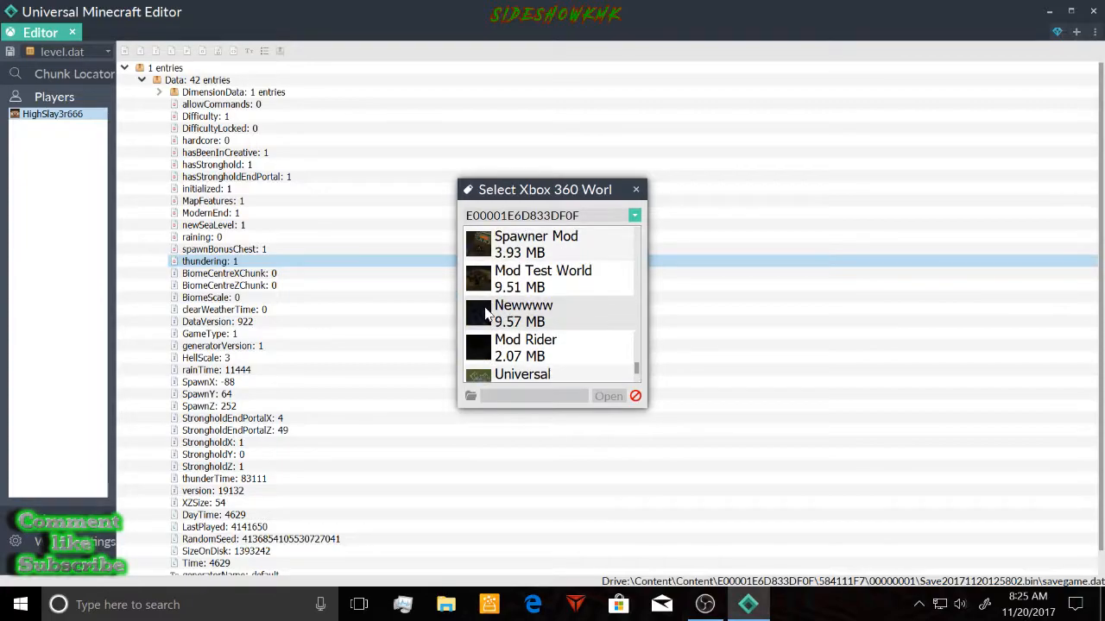
{"action": "scroll", "coordinate": [485, 320], "scroll_direction": "up", "scroll_amount": 3}
{"action": "scroll", "coordinate": [534, 304], "scroll_direction": "up", "scroll_amount": 10}
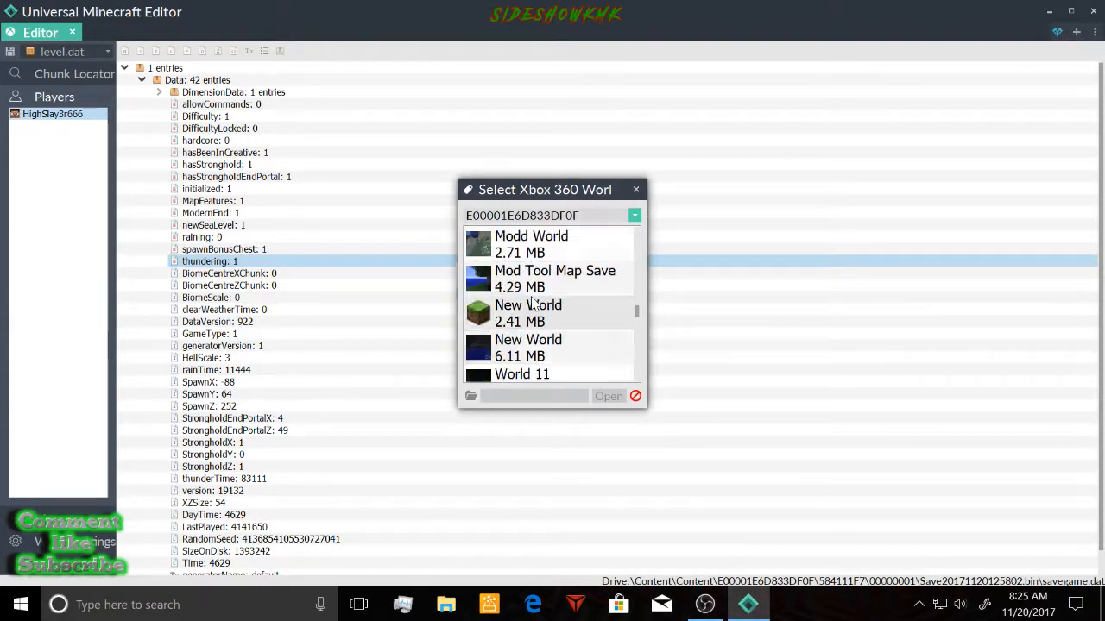
{"action": "scroll", "coordinate": [534, 304], "scroll_direction": "up", "scroll_amount": 2}
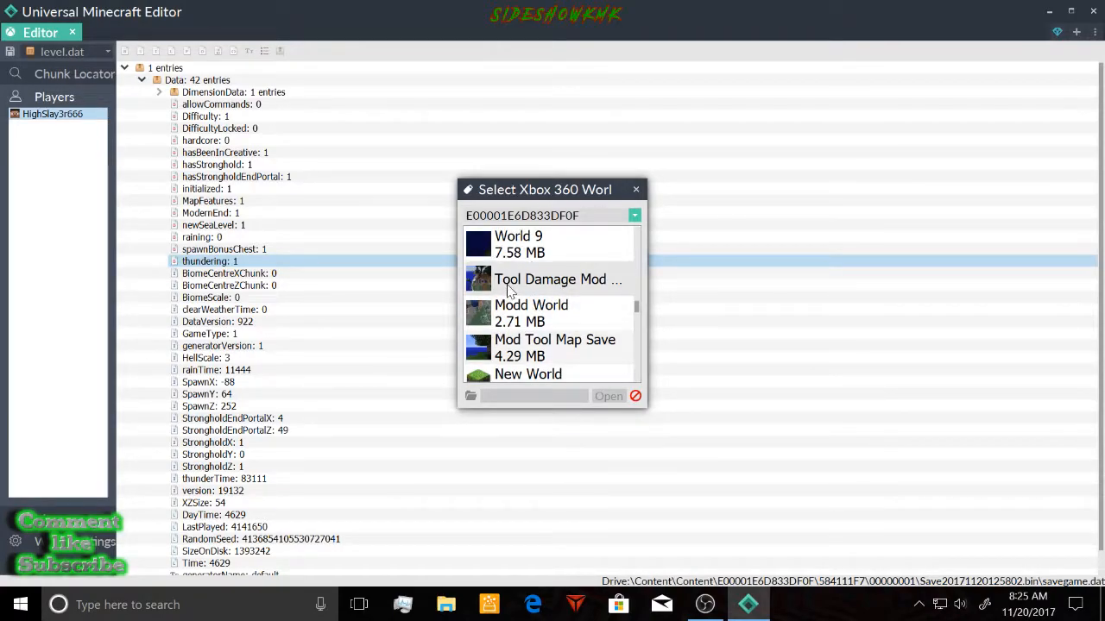
{"action": "scroll", "coordinate": [509, 291], "scroll_direction": "up", "scroll_amount": 1}
{"action": "scroll", "coordinate": [509, 291], "scroll_direction": "up", "scroll_amount": 8}
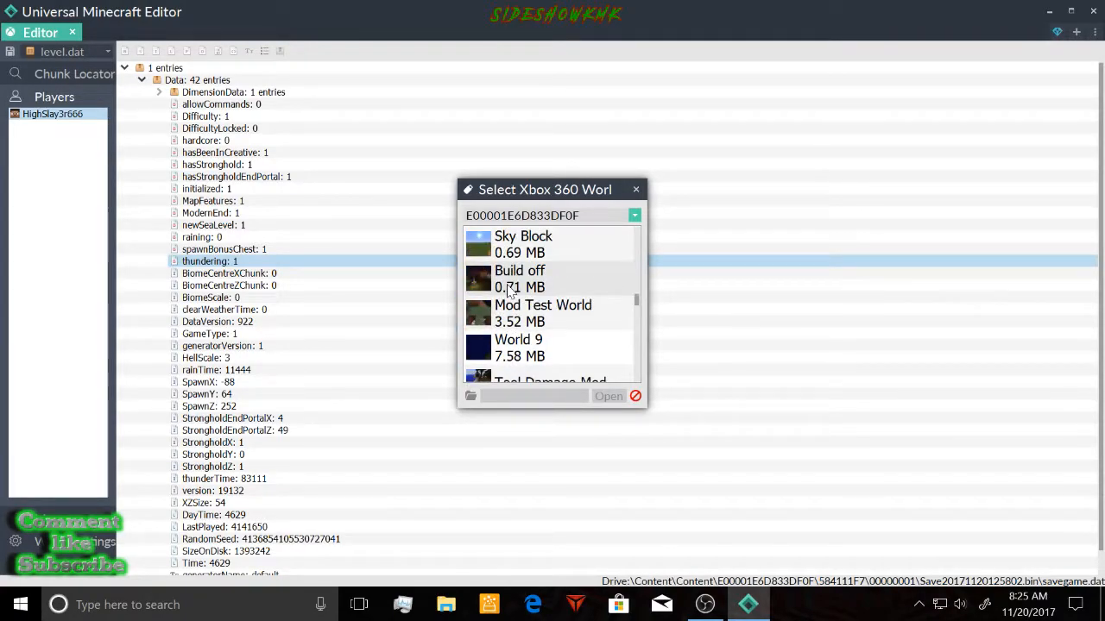
{"action": "scroll", "coordinate": [510, 292], "scroll_direction": "up", "scroll_amount": 6}
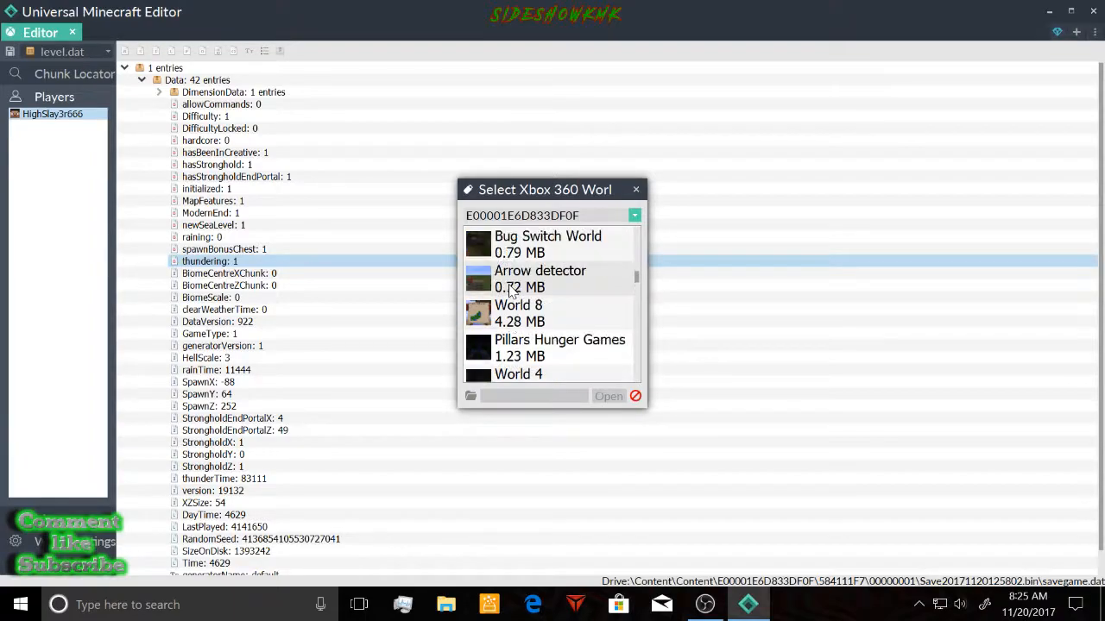
{"action": "scroll", "coordinate": [510, 292], "scroll_direction": "up", "scroll_amount": 5}
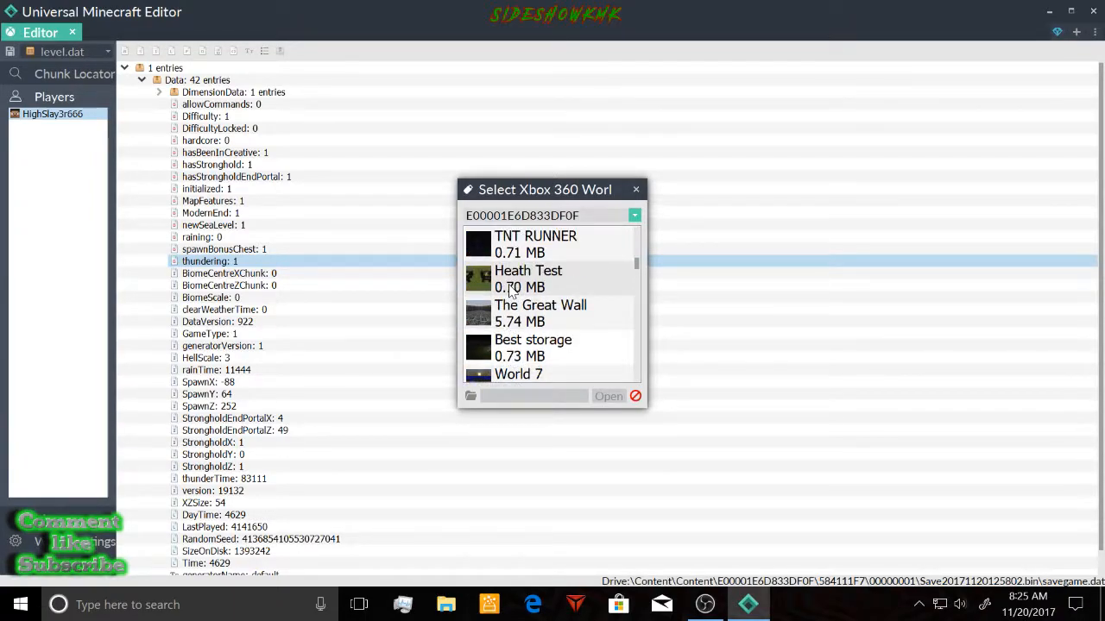
{"action": "scroll", "coordinate": [519, 317], "scroll_direction": "up", "scroll_amount": 5}
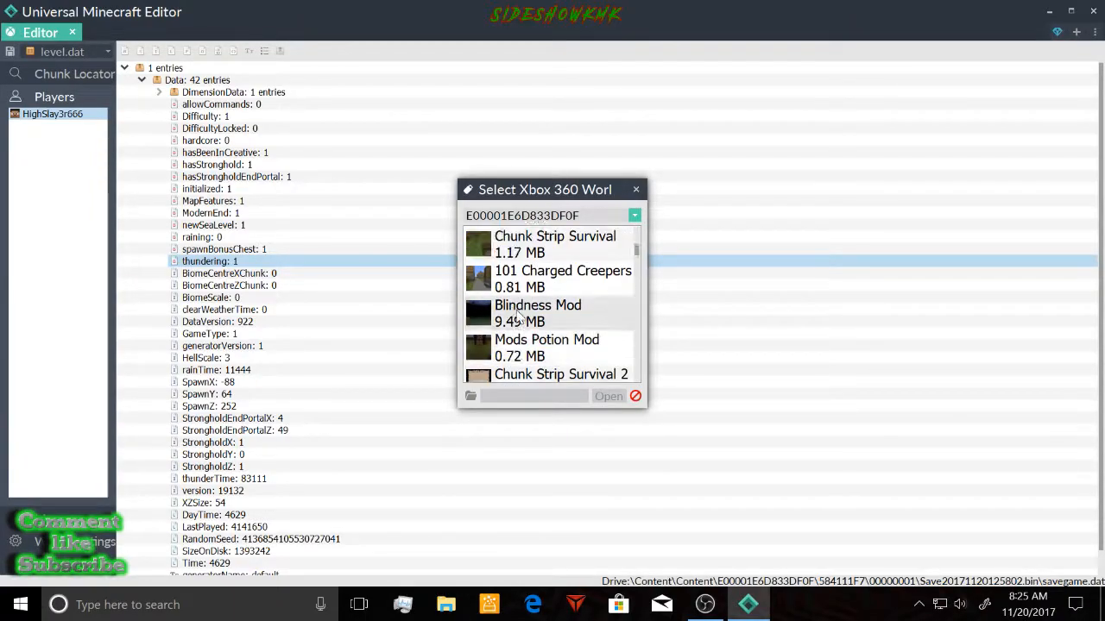
{"action": "left_click", "coordinate": [521, 316]}
{"action": "double_click", "coordinate": [521, 317]}
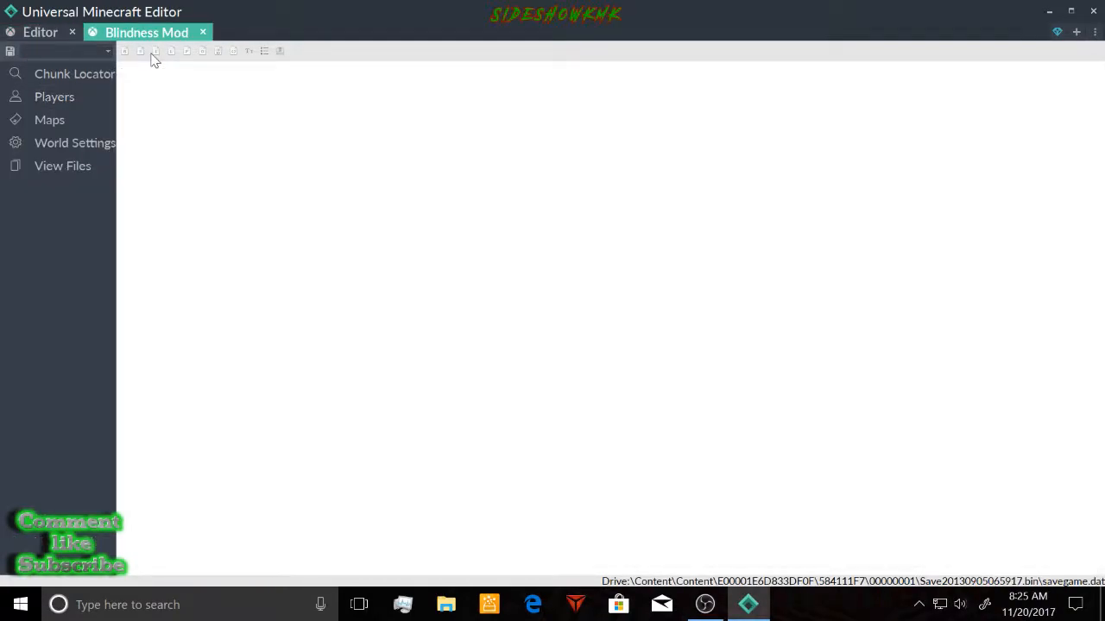
Open the player data of the Blindness Mod world and examine its ActiveEffects and Inventory entries
{"action": "left_click", "coordinate": [60, 98]}
{"action": "left_click", "coordinate": [62, 115]}
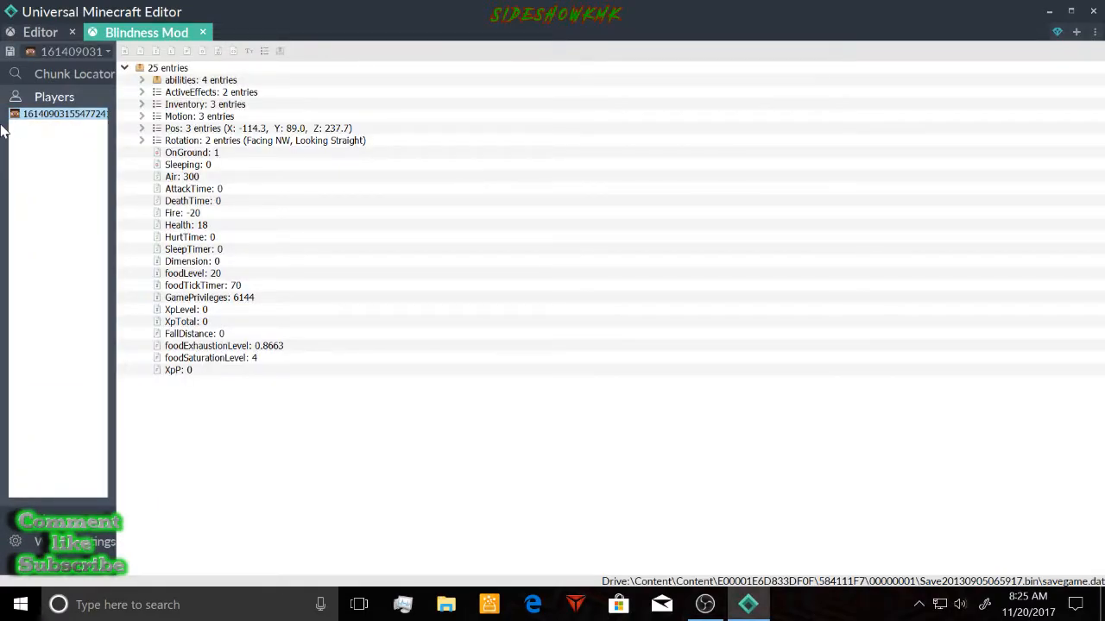
{"action": "left_click", "coordinate": [142, 92]}
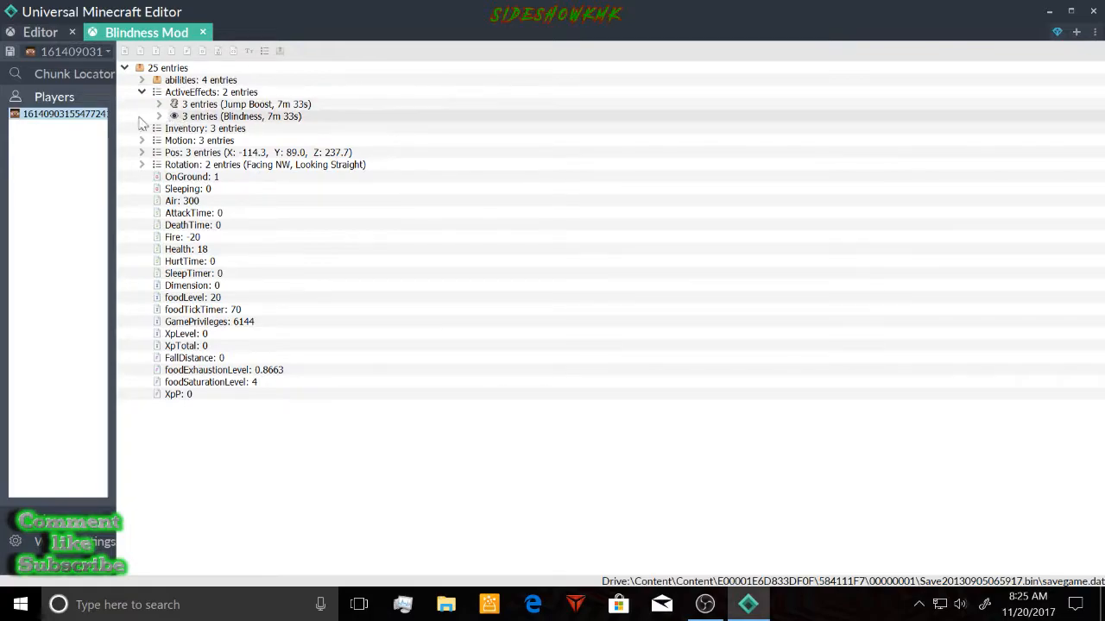
{"action": "double_click", "coordinate": [205, 128]}
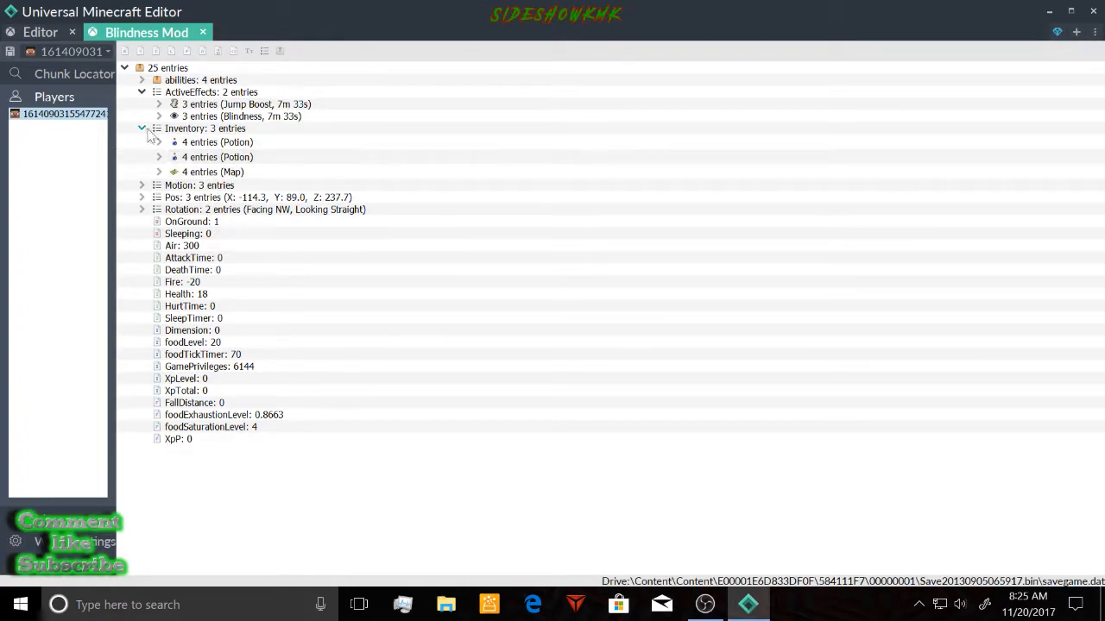
Switch back and forth between the Editor and Blindness Mod worlds, and close Blindness Mod
{"action": "left_click", "coordinate": [43, 35]}
{"action": "left_click", "coordinate": [133, 35]}
{"action": "left_click", "coordinate": [46, 37]}
{"action": "left_click", "coordinate": [129, 36]}
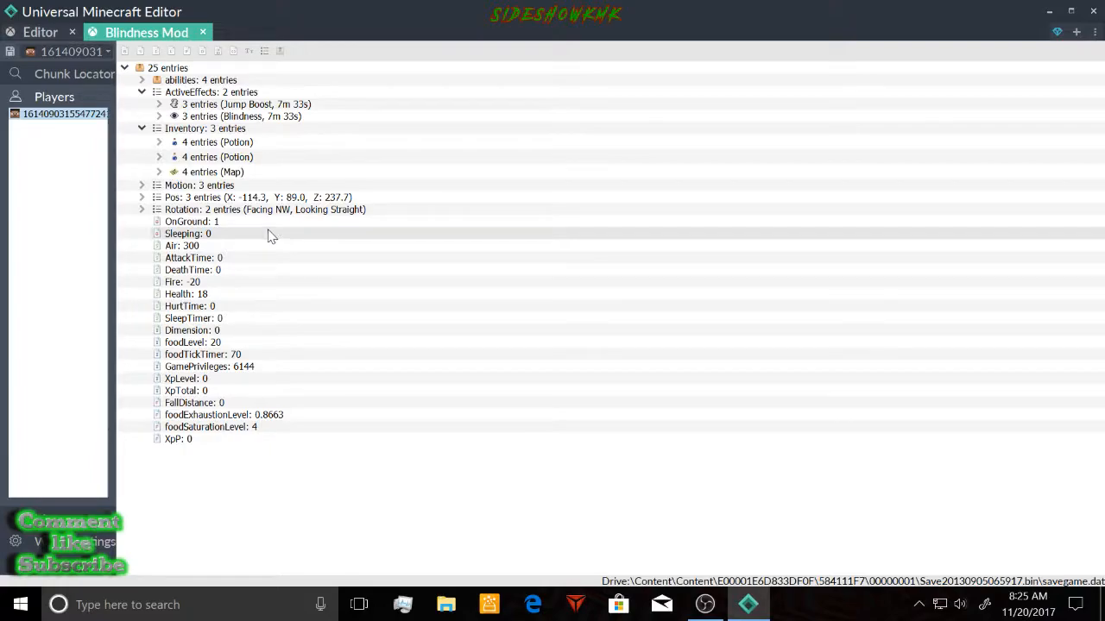
{"action": "left_click", "coordinate": [38, 36]}
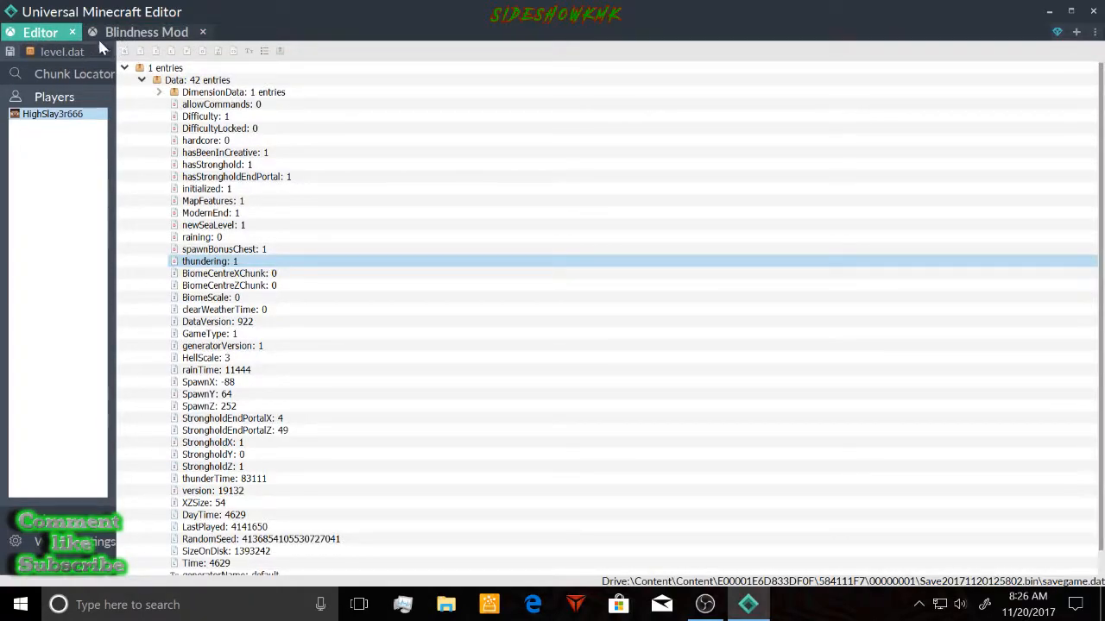
{"action": "left_click", "coordinate": [203, 33]}
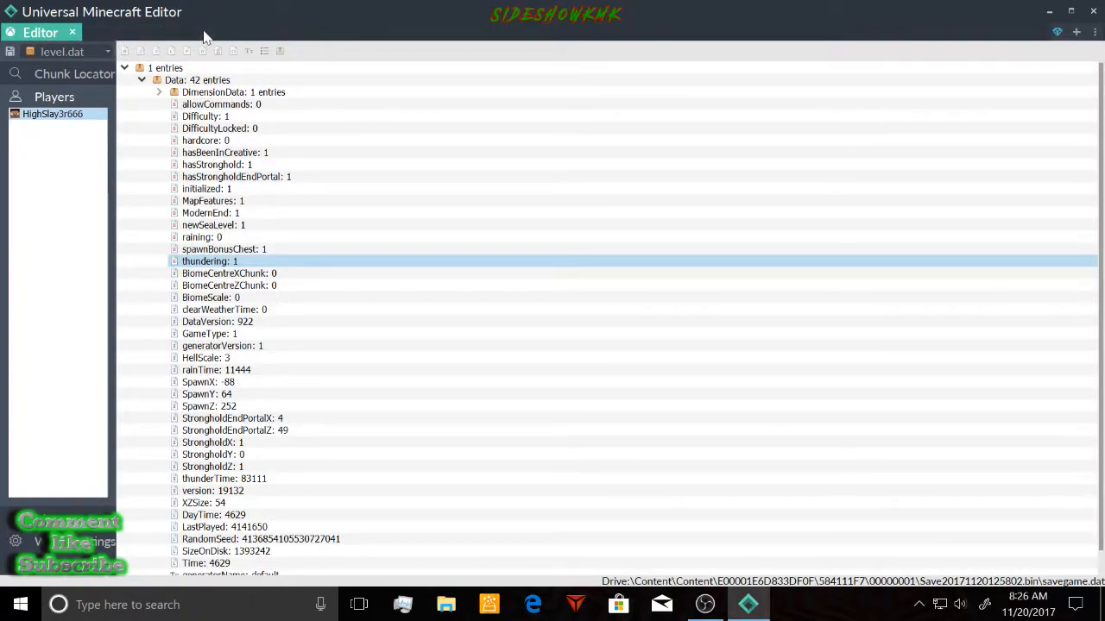
Save the edited Editor world
{"action": "left_click", "coordinate": [10, 52]}
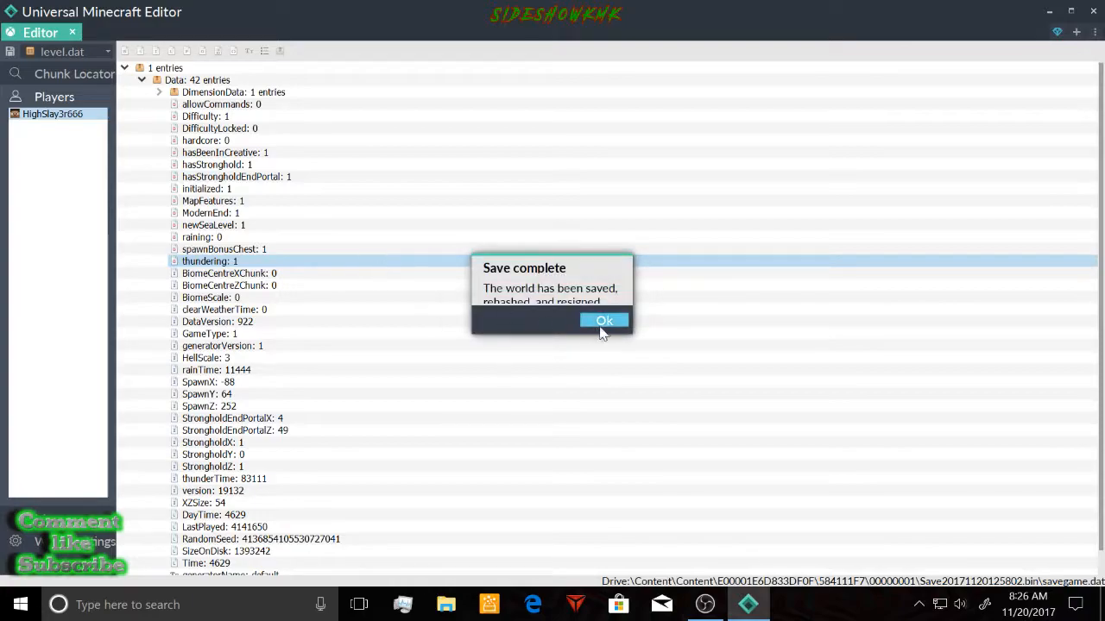
{"action": "left_click", "coordinate": [604, 322]}
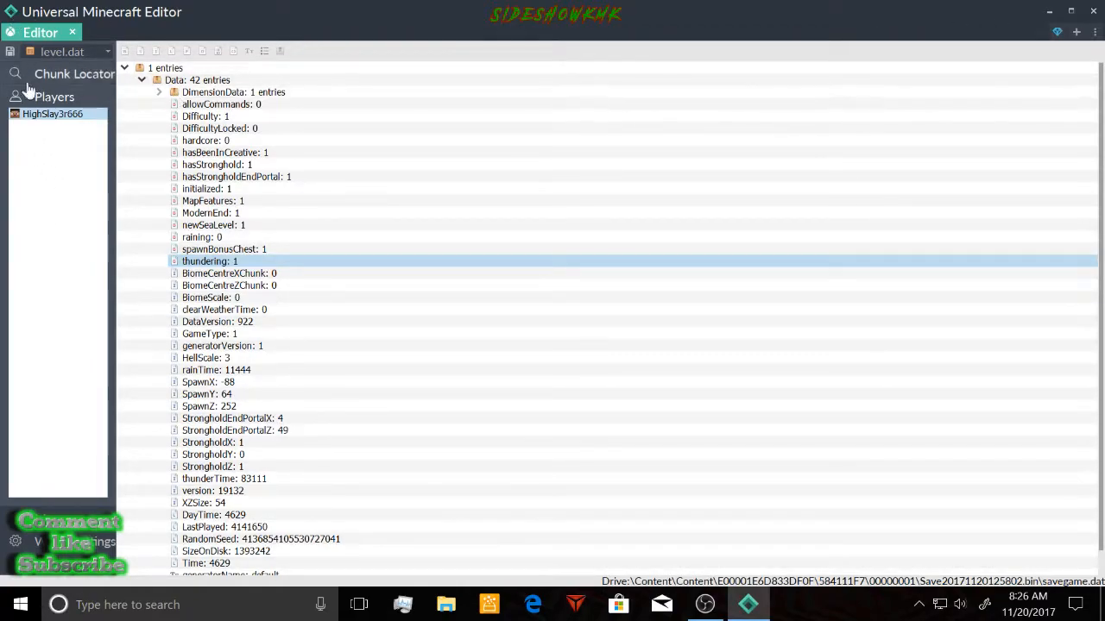
{"action": "left_click", "coordinate": [11, 53]}
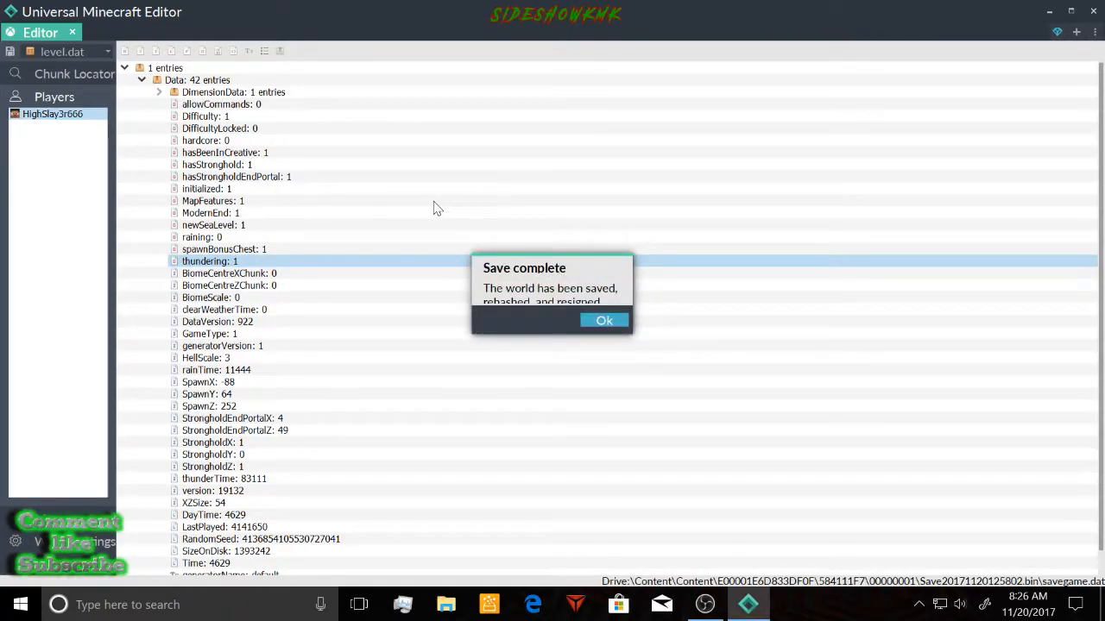
{"action": "left_click", "coordinate": [603, 321]}
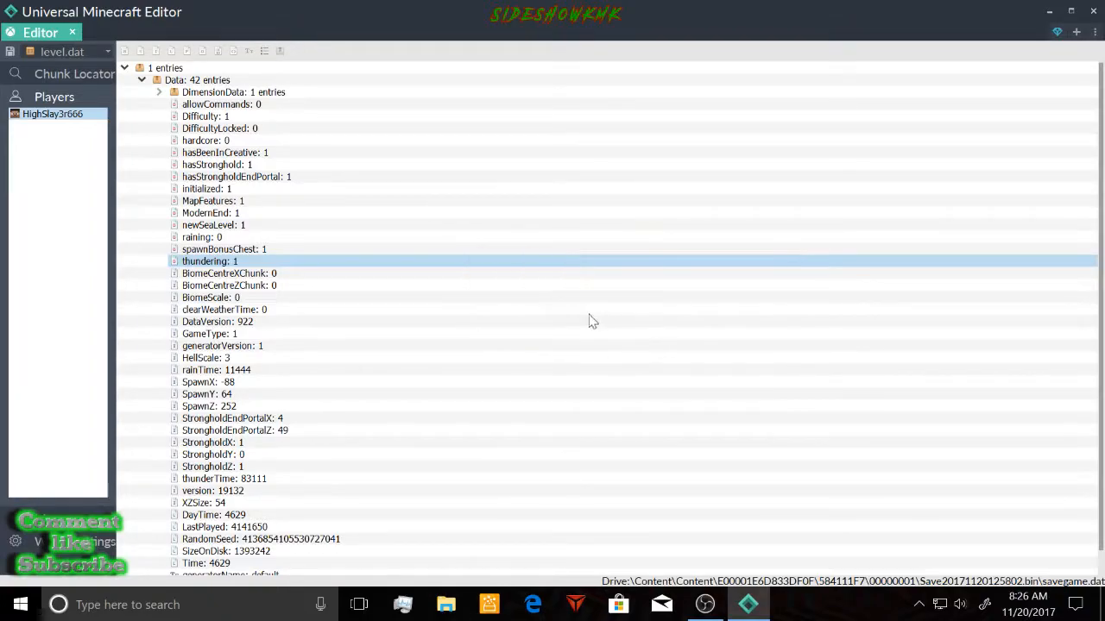
{"action": "left_click", "coordinate": [253, 313]}
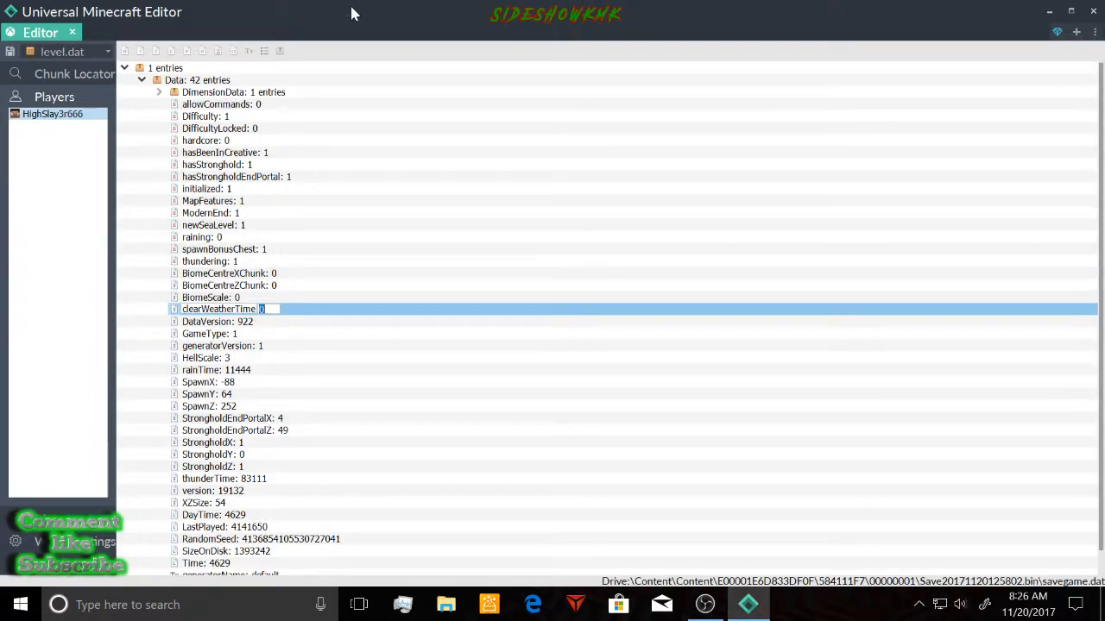
{"action": "left_click", "coordinate": [358, 299]}
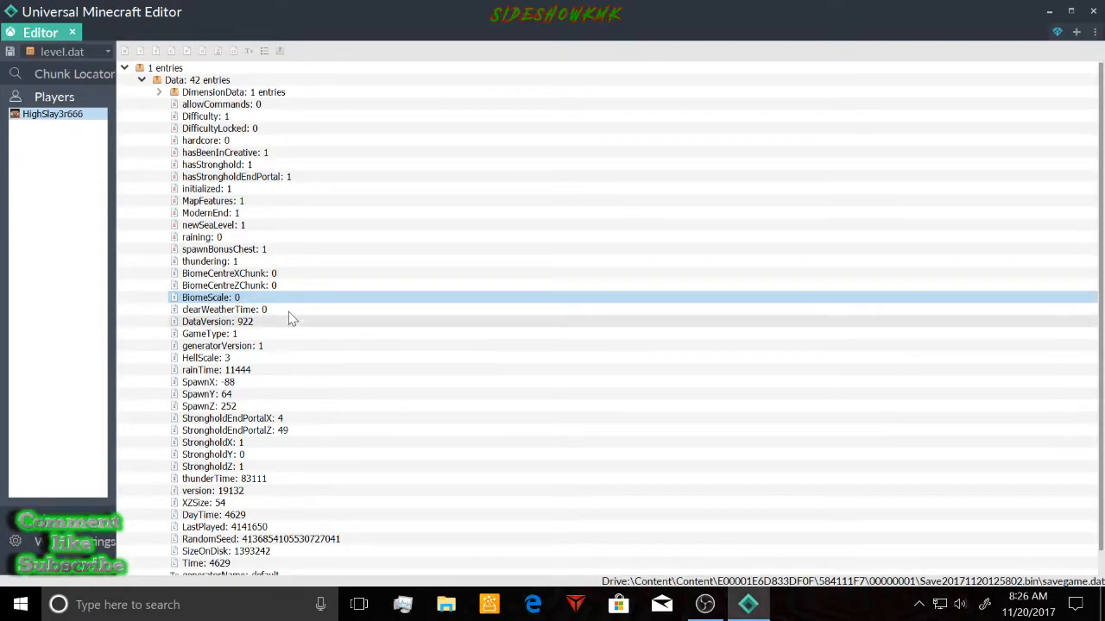
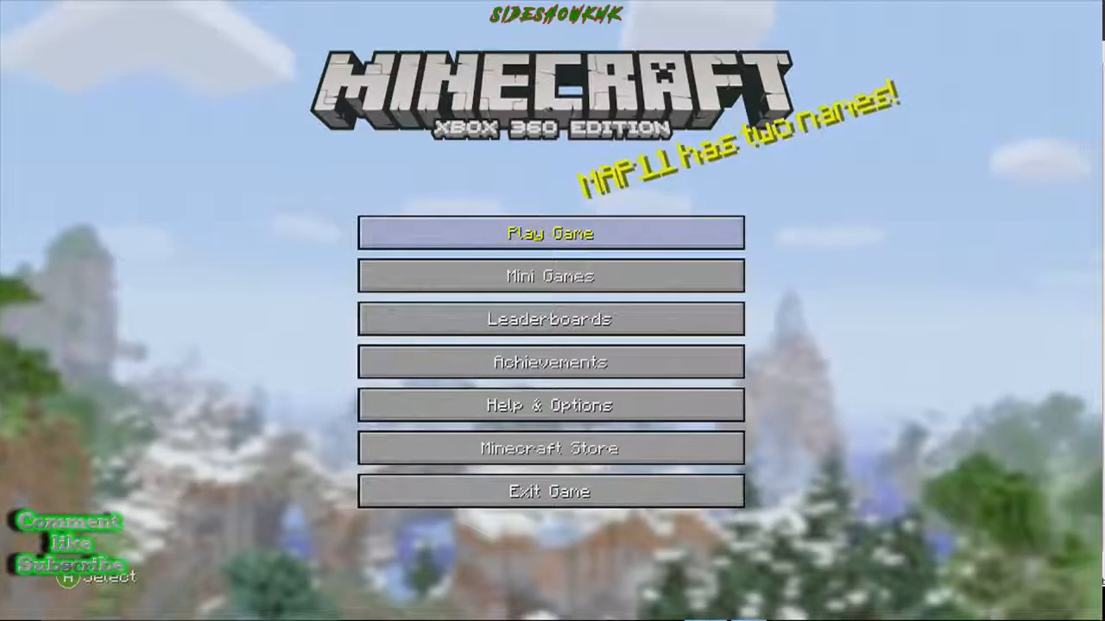
Switch to Minecraft: Xbox 360 Edition, open the Play Game screen and choose the storage device that holds the saved worlds
{"action": "key", "text": "Return"}
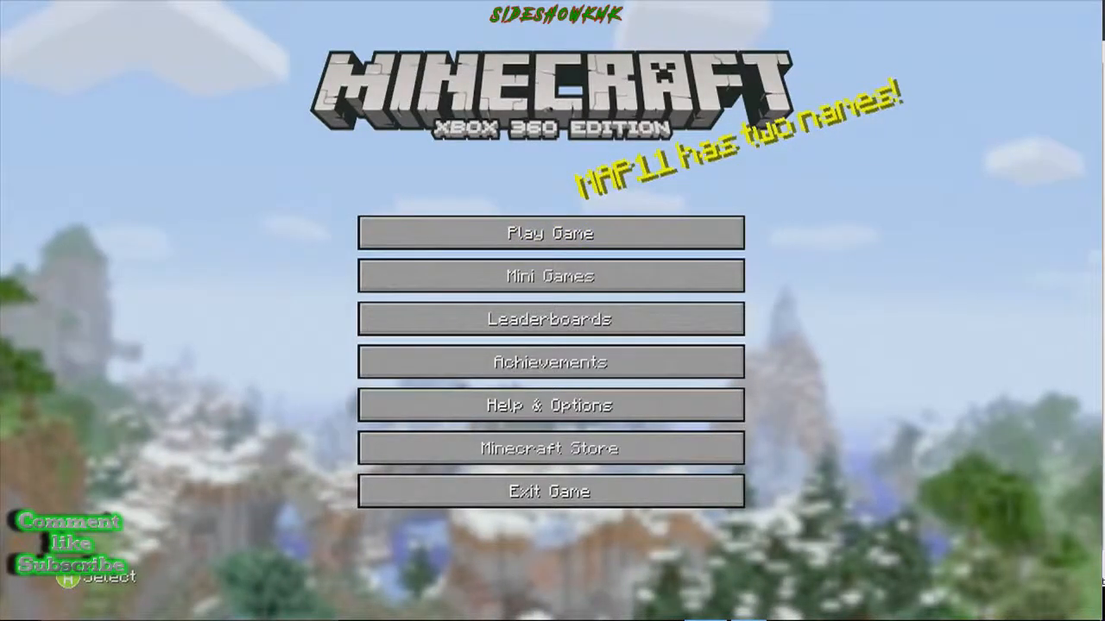
{"action": "key", "text": "Down"}
{"action": "key", "text": "Up"}
{"action": "key", "text": "Down"}
{"action": "key", "text": "Up"}
{"action": "key", "text": "Return"}
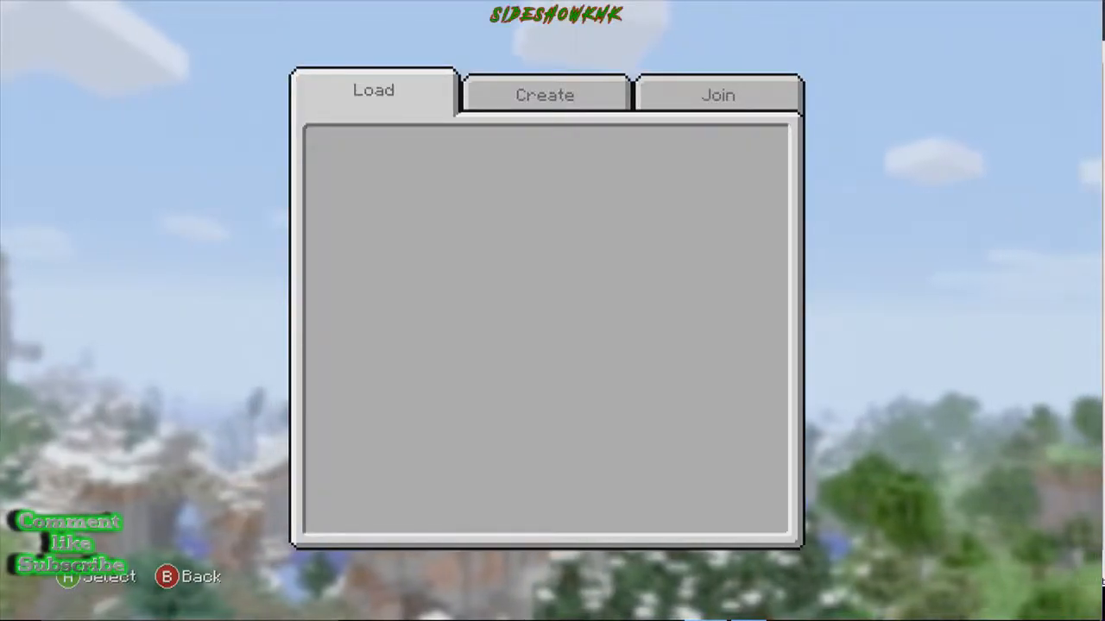
{"action": "key", "text": "Right"}
{"action": "key", "text": "Left"}
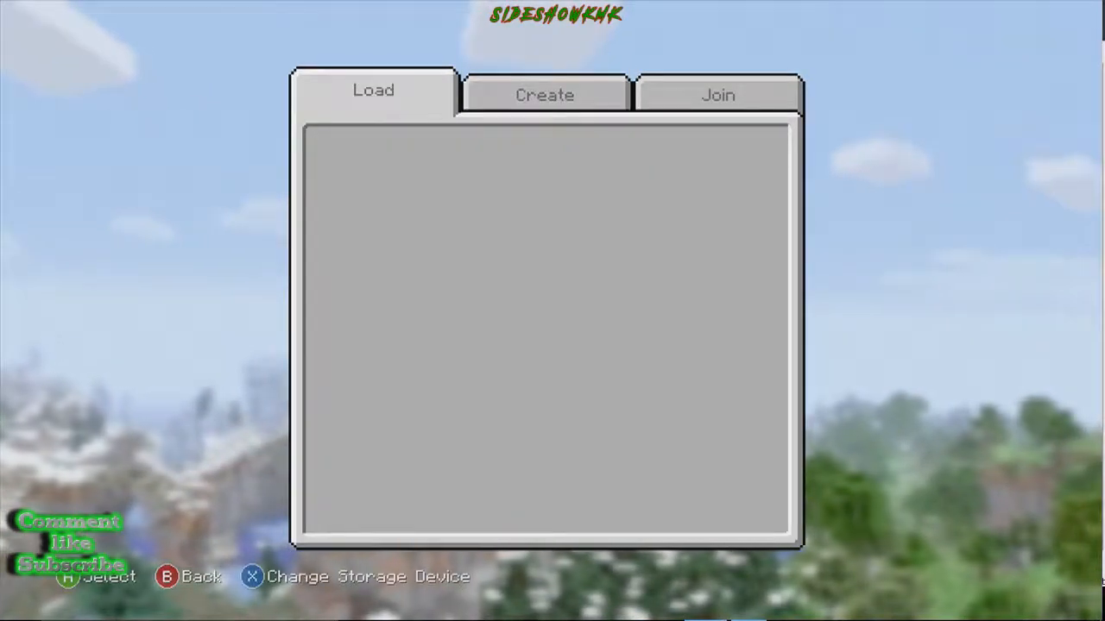
{"action": "key", "text": "x"}
{"action": "key", "text": "Return"}
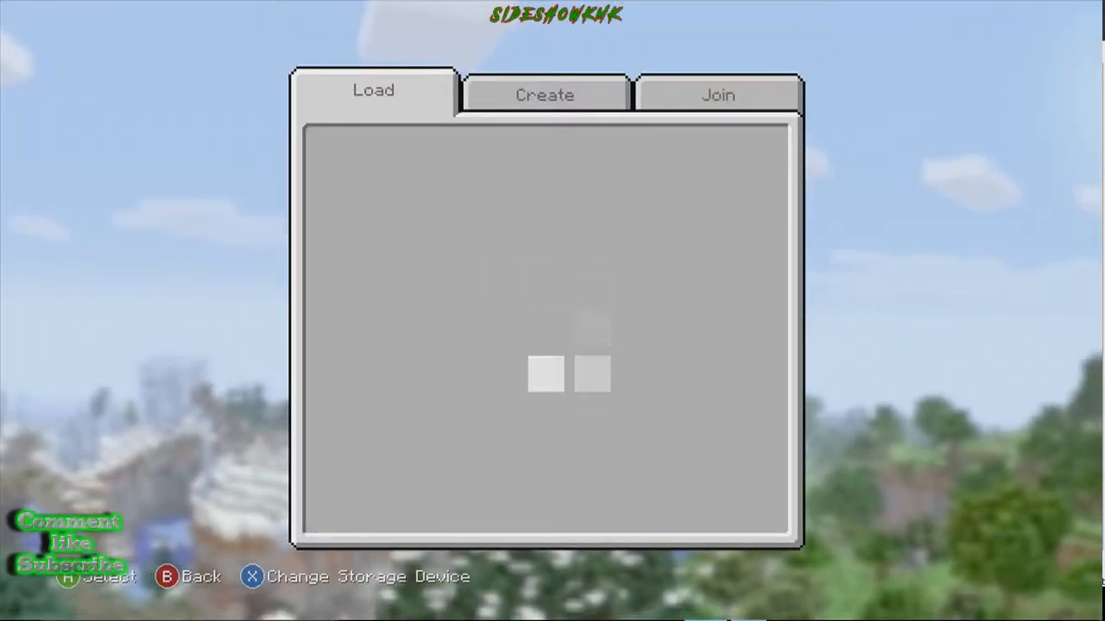
Select the Editor world in the list of saved worlds and open its load settings
{"action": "key", "text": "Down"}
{"action": "key", "text": "Down"}
{"action": "key", "text": "Down"}
{"action": "key", "text": "Down"}
{"action": "key", "text": "Down"}
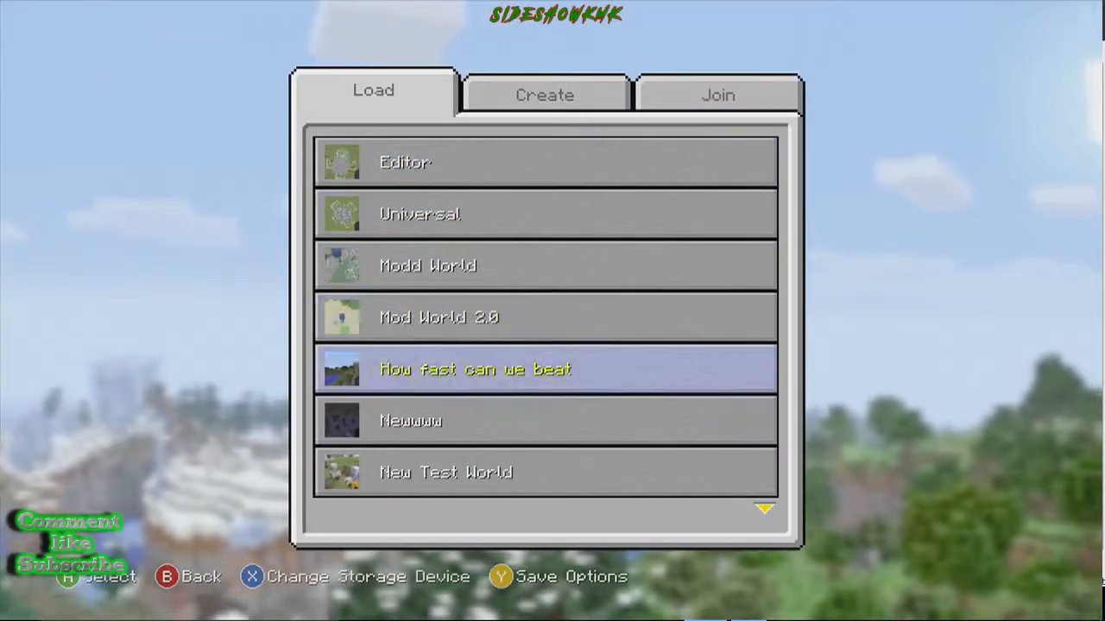
{"action": "key", "text": "Up"}
{"action": "key", "text": "Up"}
{"action": "key", "text": "Up"}
{"action": "key", "text": "Up"}
{"action": "key", "text": "Up"}
{"action": "key", "text": "Return"}
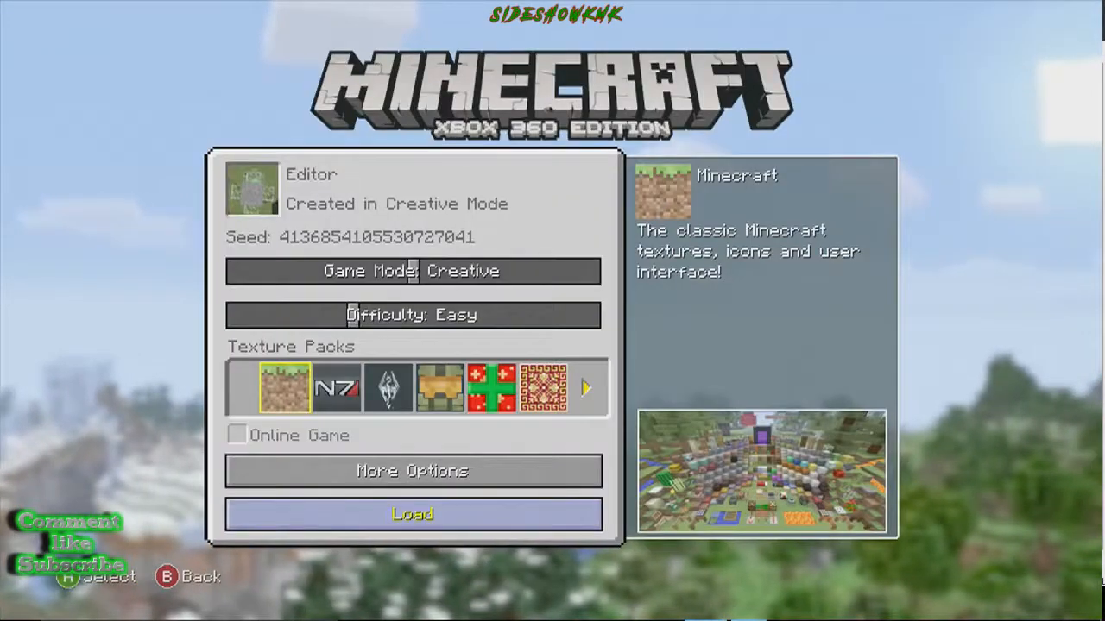
{"action": "key", "text": "Escape"}
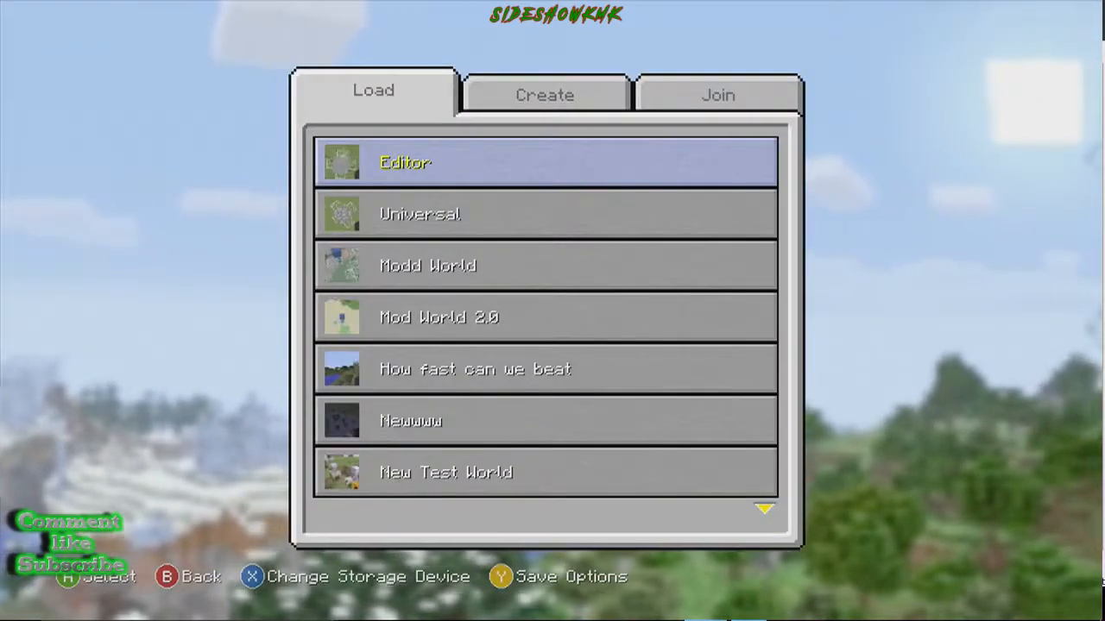
{"action": "key", "text": "Return"}
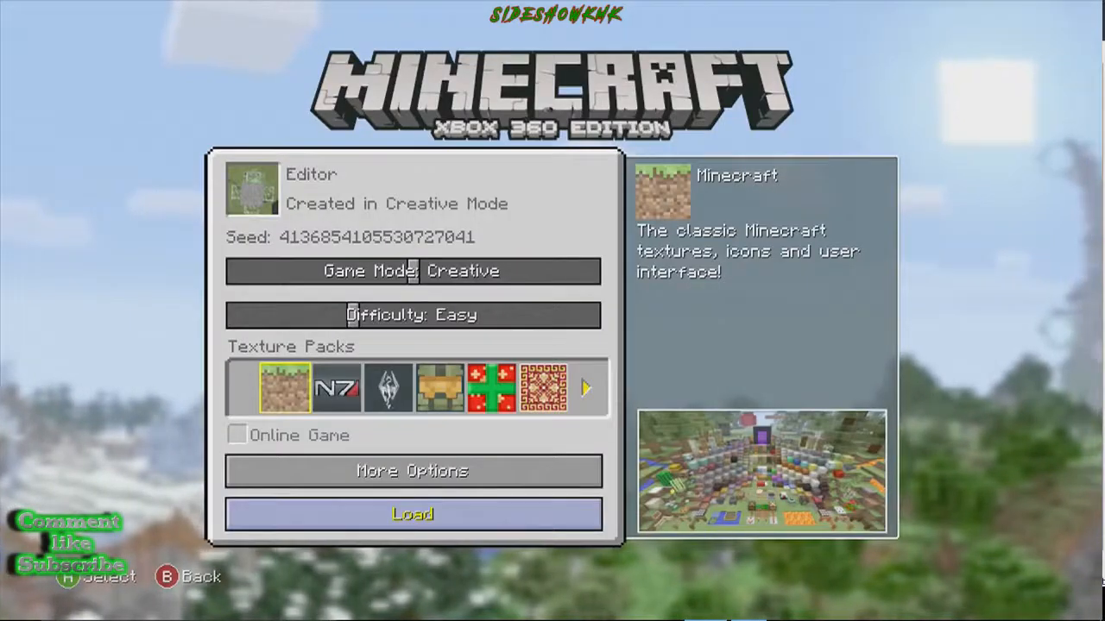
Set the Editor world's game mode to Survival, load it and respawn after the player's death
{"action": "key", "text": "Up"}
{"action": "key", "text": "Up"}
{"action": "key", "text": "Up"}
{"action": "key", "text": "Up"}
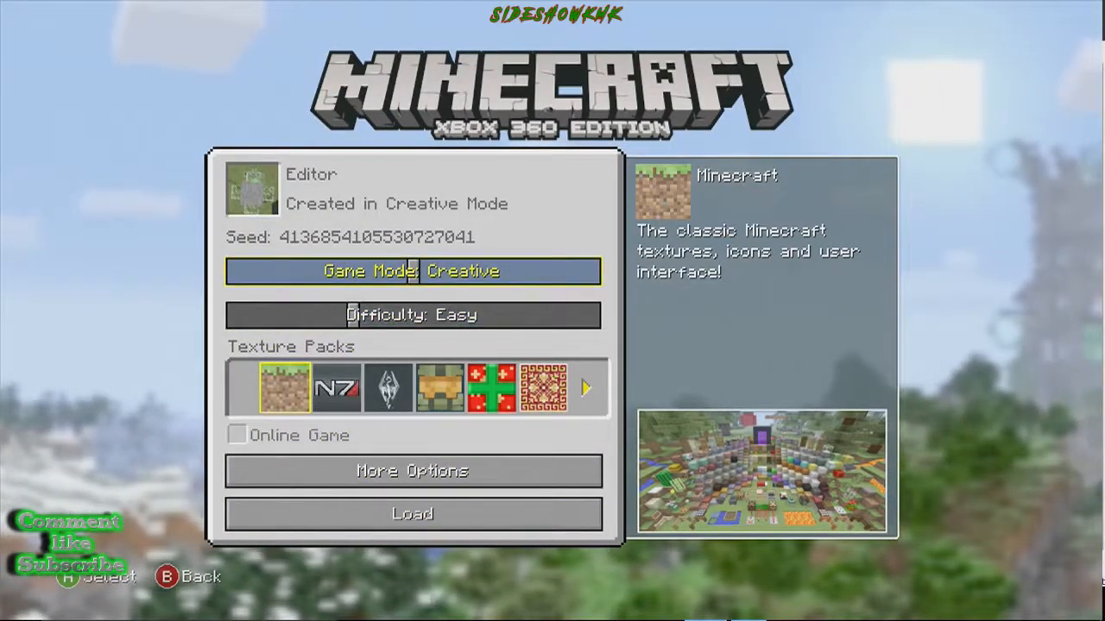
{"action": "key", "text": "Left"}
{"action": "key", "text": "Down"}
{"action": "key", "text": "Down"}
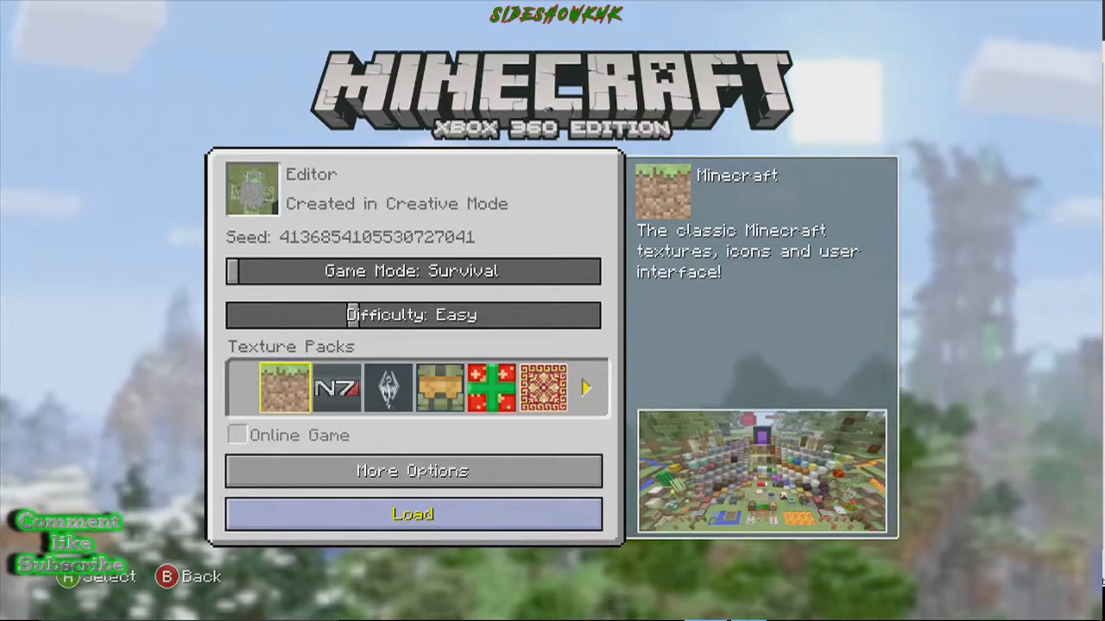
{"action": "key", "text": "Return"}
{"action": "key", "text": "Return"}
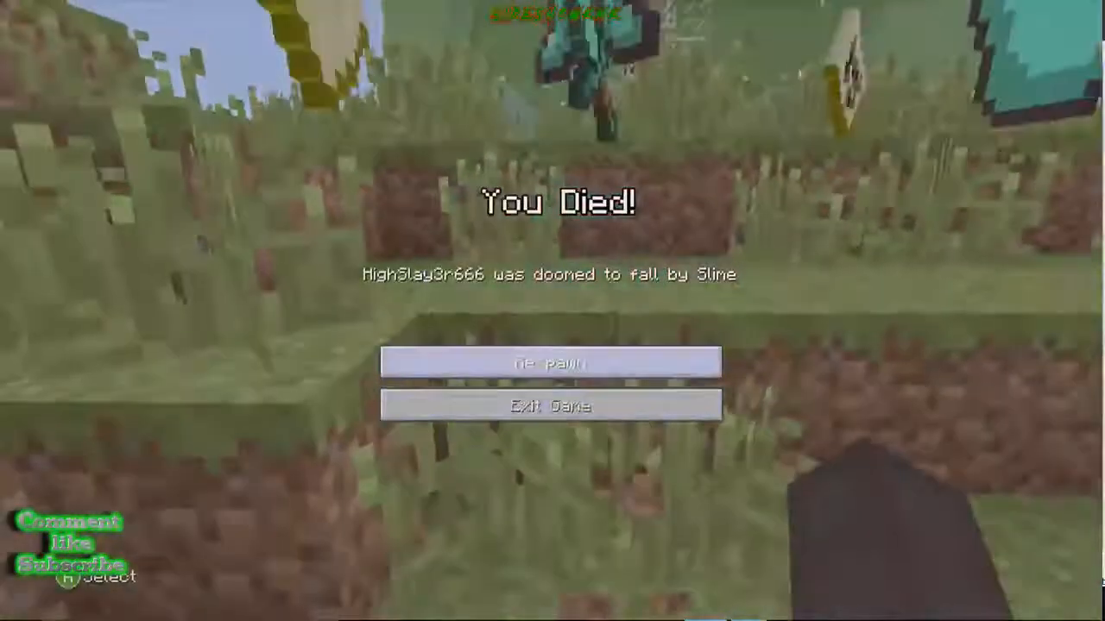
{"action": "key", "text": "Return"}
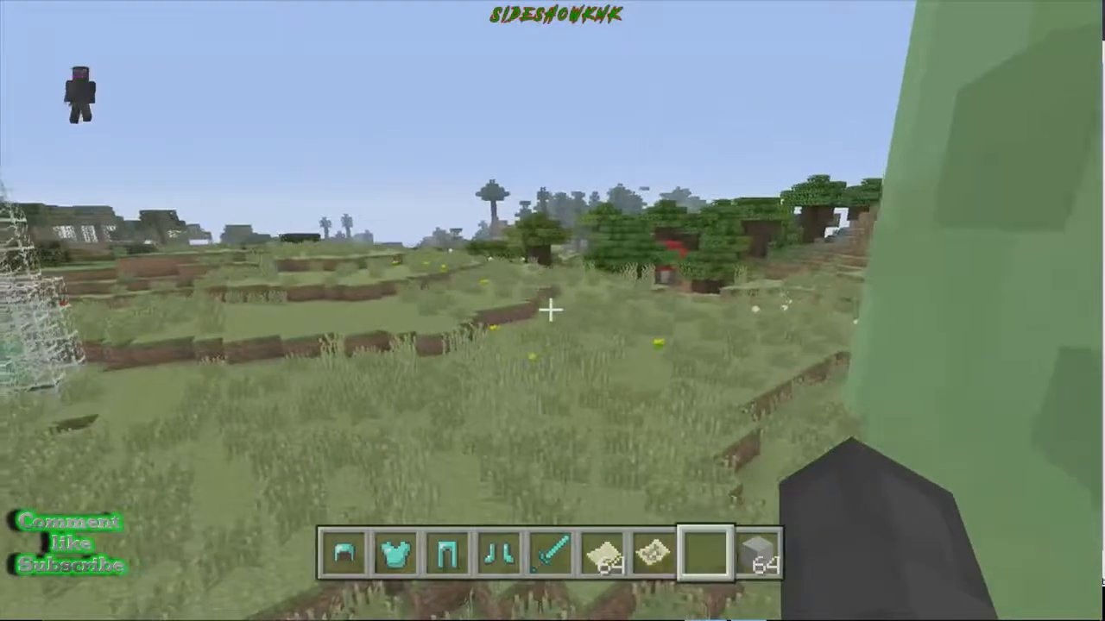
Check the player's inventory and fly over to the glass cages that hold the edited mobs
{"action": "key", "text": "e"}
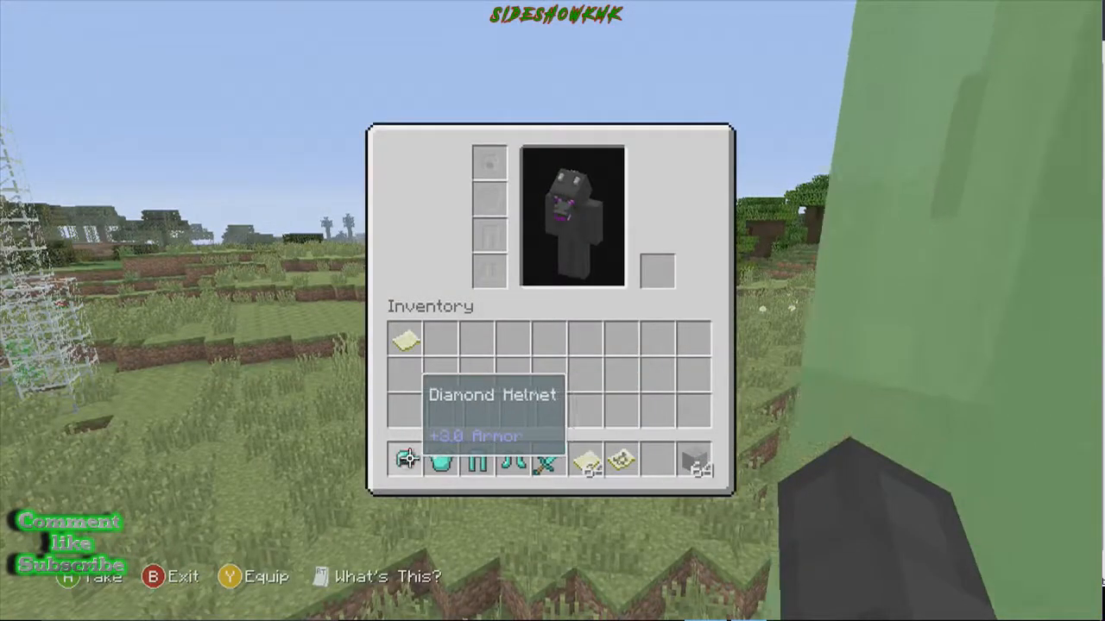
{"action": "key", "text": "e"}
{"action": "key", "text": "w"}
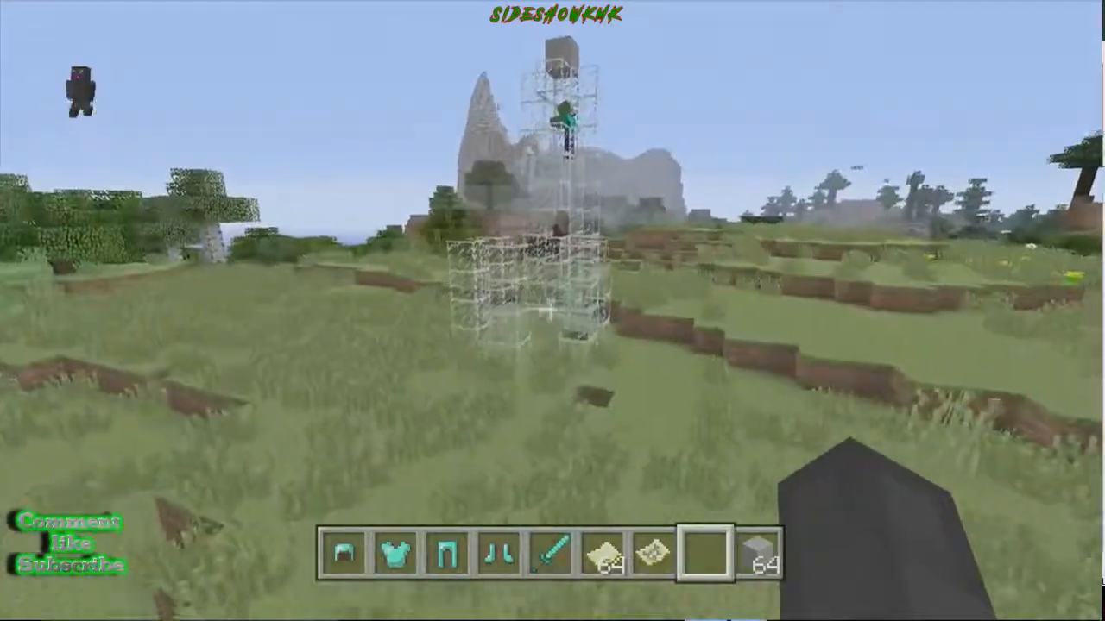
{"action": "key", "text": "a"}
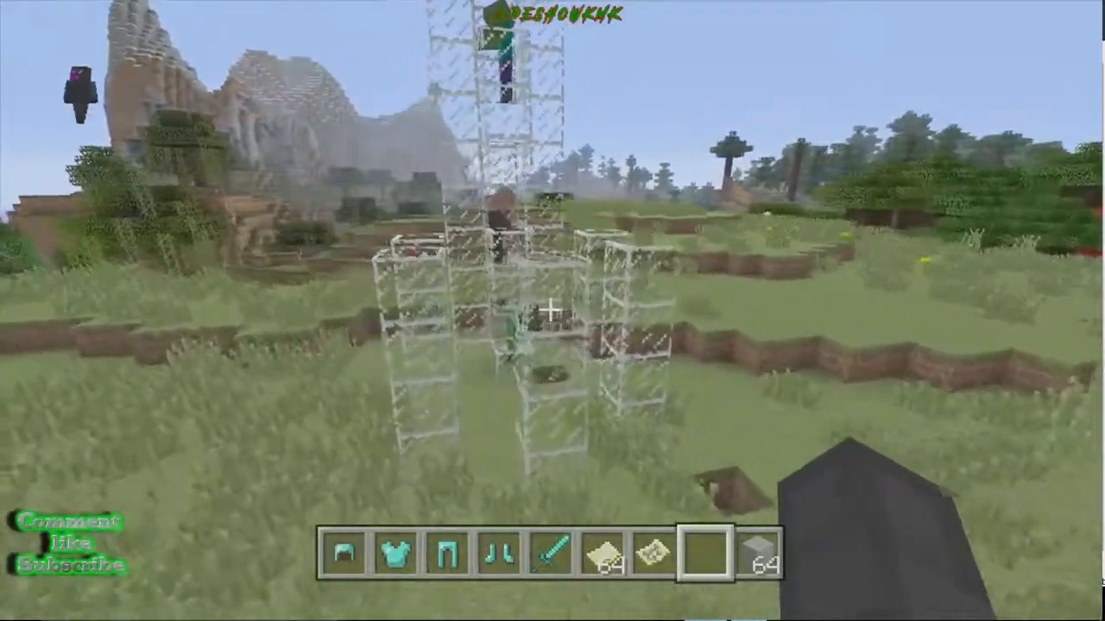
{"action": "key", "text": "a"}
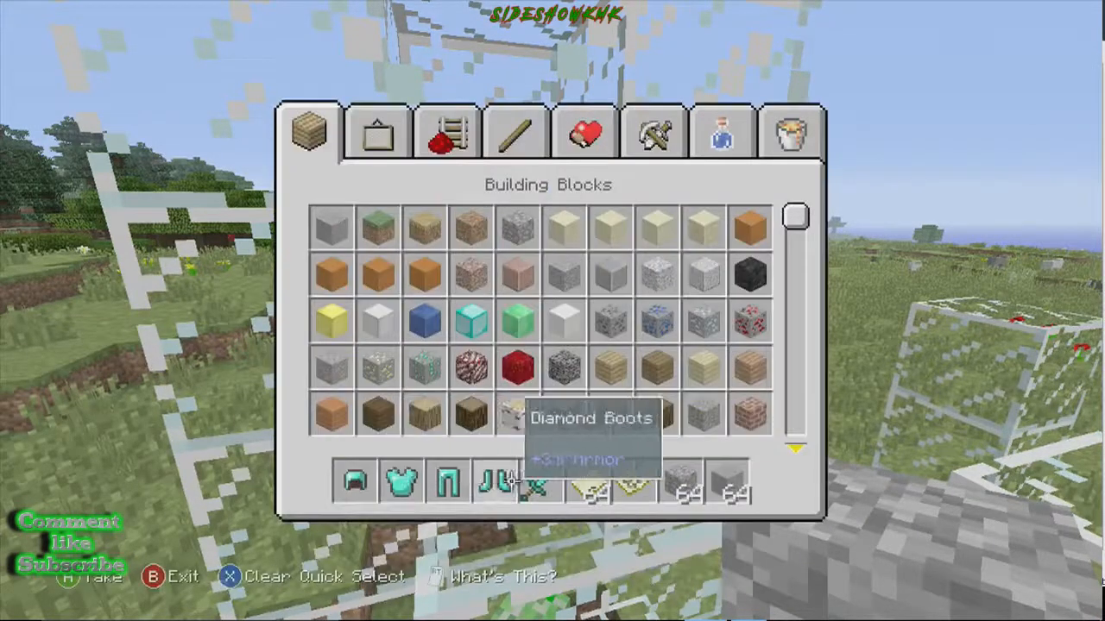
Trade dirt and cobblestone with the caged leatherworker villager for a Monster Spawner and check the inventory for it
{"action": "left_click", "coordinate": [229, 481]}
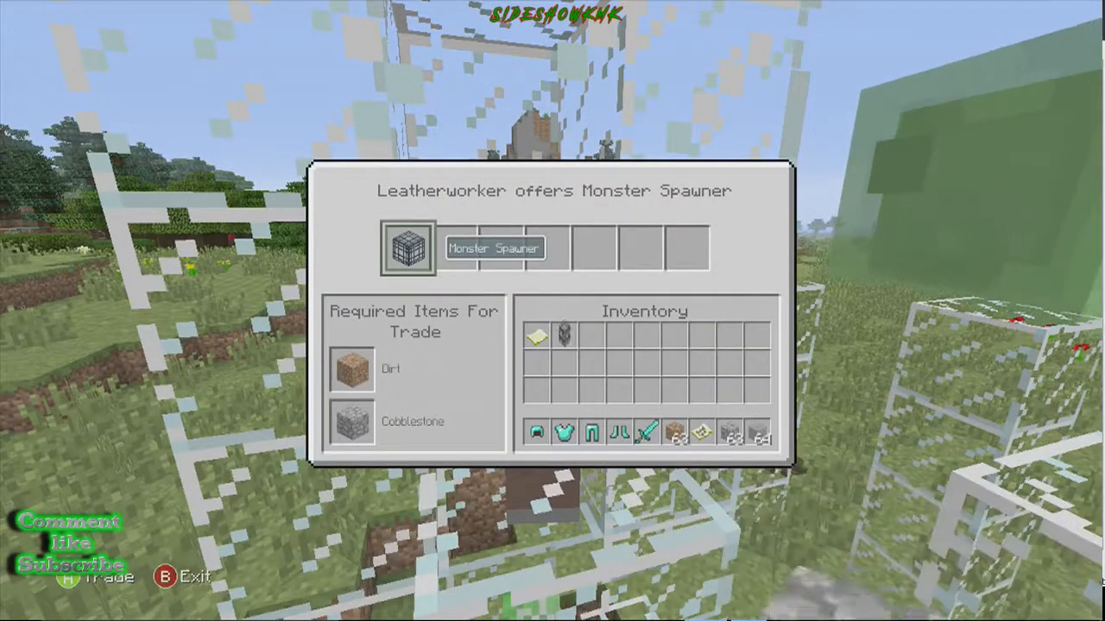
{"action": "key", "text": "Escape"}
{"action": "key", "text": "e"}
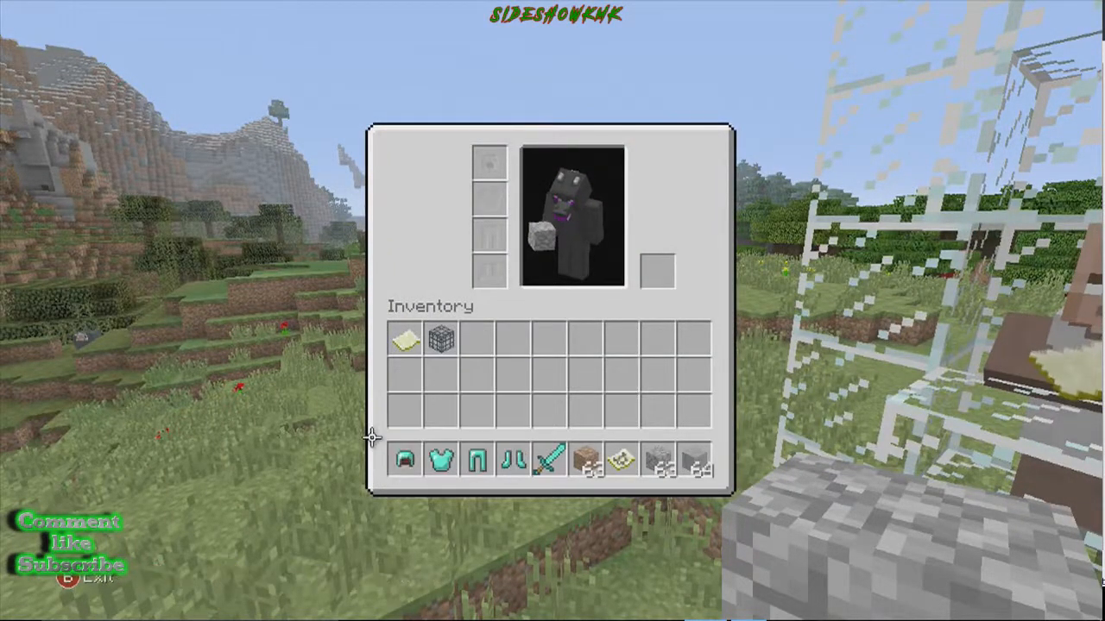
{"action": "key", "text": "e"}
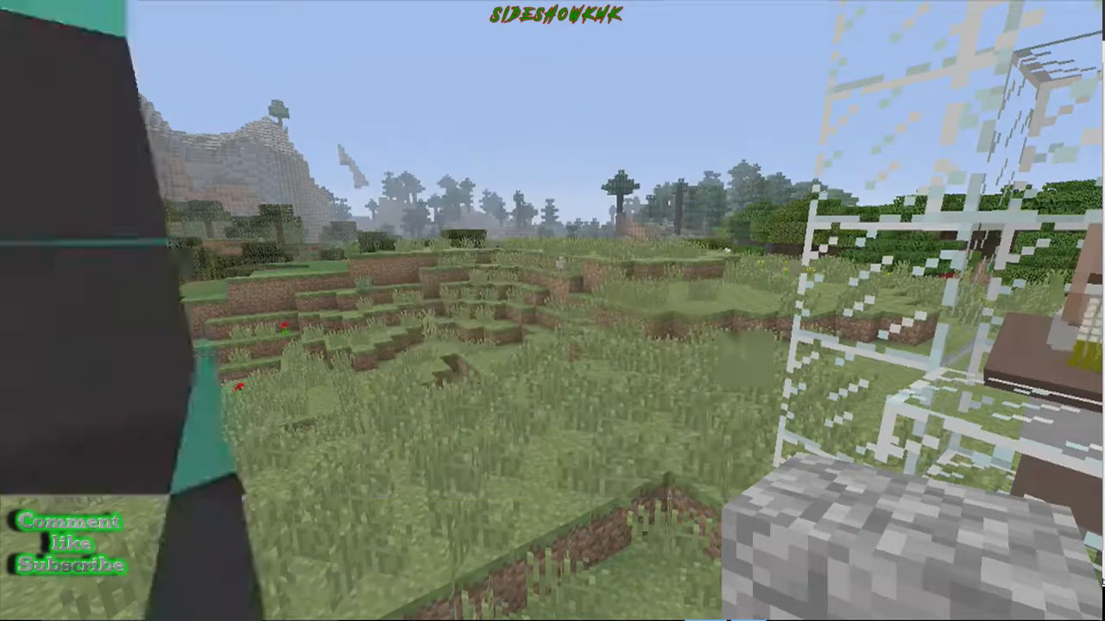
Place the Monster Spawner on the grass near the cages and kill the spawned pig with the Diamond Sword
{"action": "scroll", "coordinate": [552, 311], "scroll_direction": "down", "scroll_amount": 1}
{"action": "scroll", "coordinate": [553, 310], "scroll_direction": "up", "scroll_amount": 1}
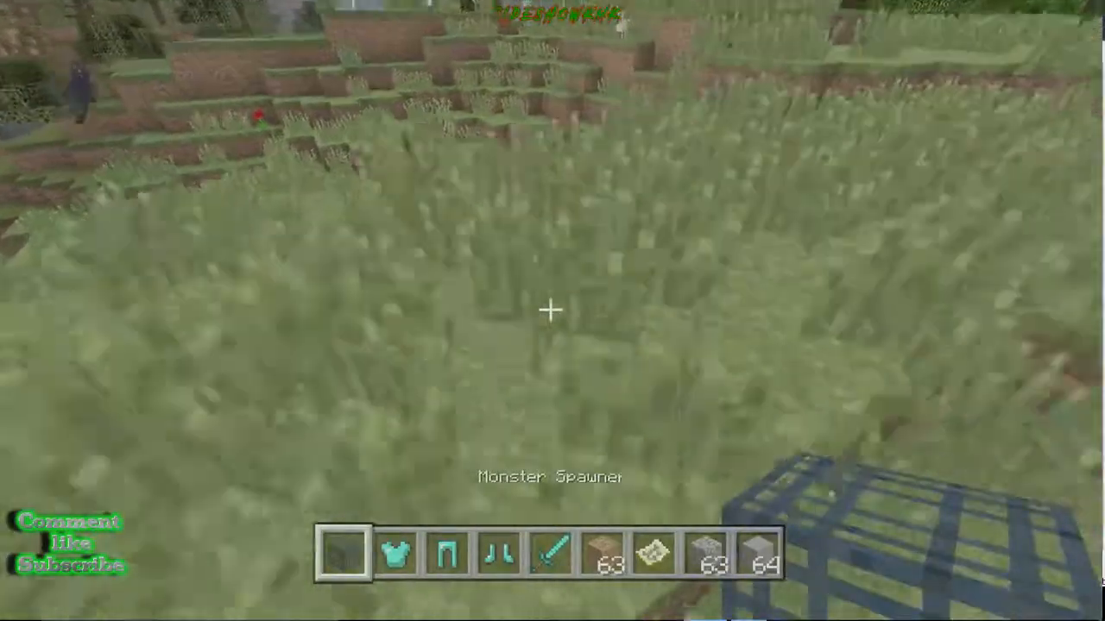
{"action": "right_click", "coordinate": [553, 311]}
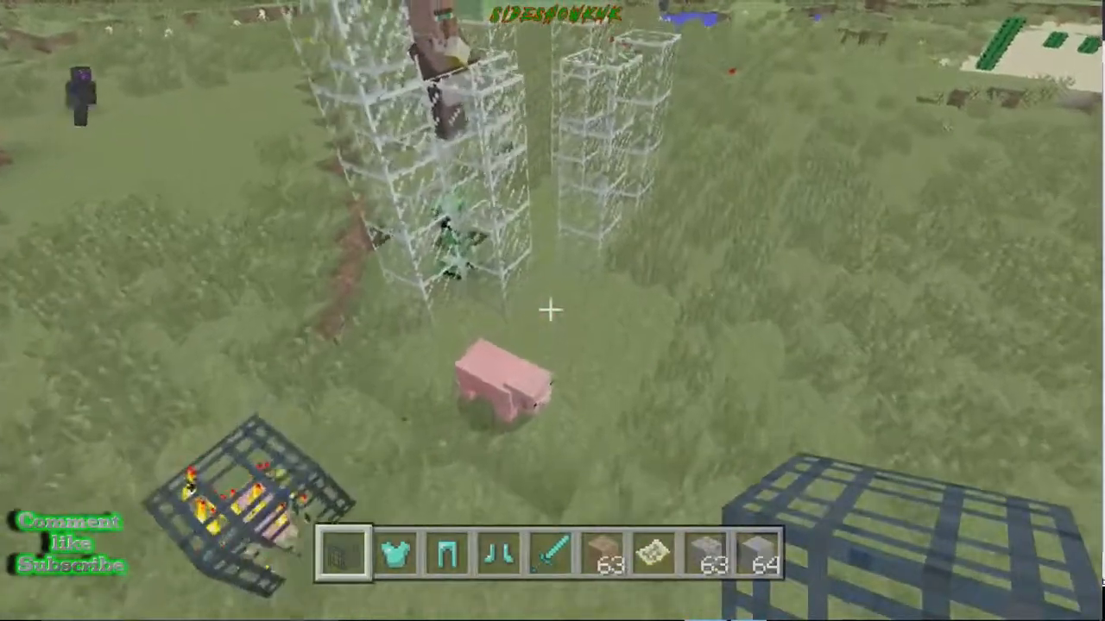
{"action": "scroll", "coordinate": [553, 310], "scroll_direction": "down", "scroll_amount": 3}
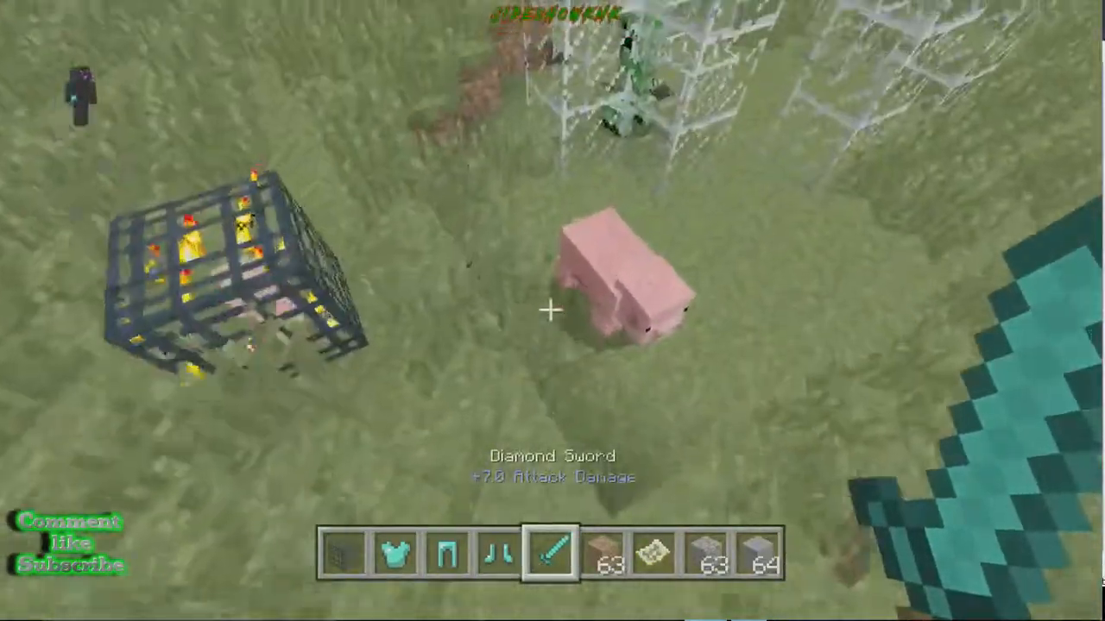
{"action": "left_click", "coordinate": [550, 311]}
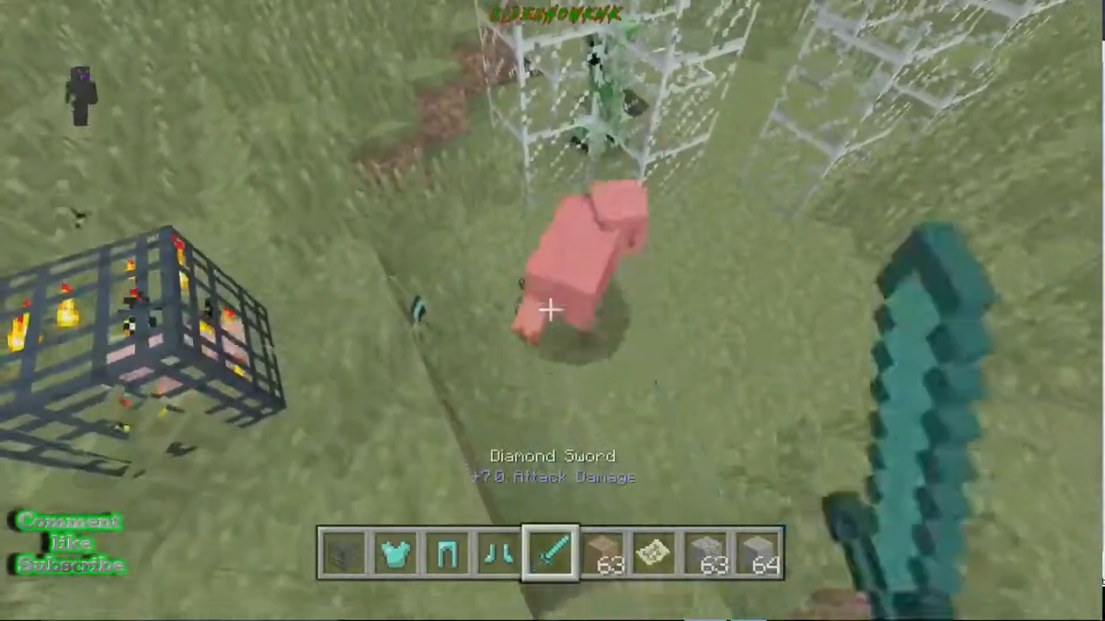
{"action": "left_click", "coordinate": [549, 311]}
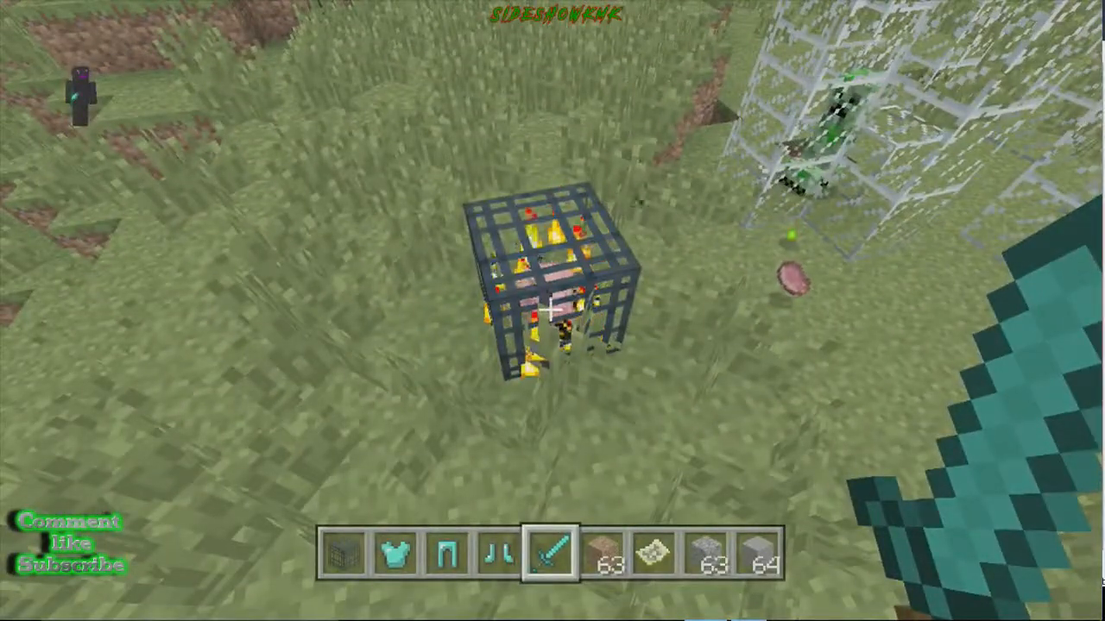
Fly up to the caged zombie and throw it the Diamond Chestplate, Leggings, Boots and Sword
{"action": "key", "text": "w"}
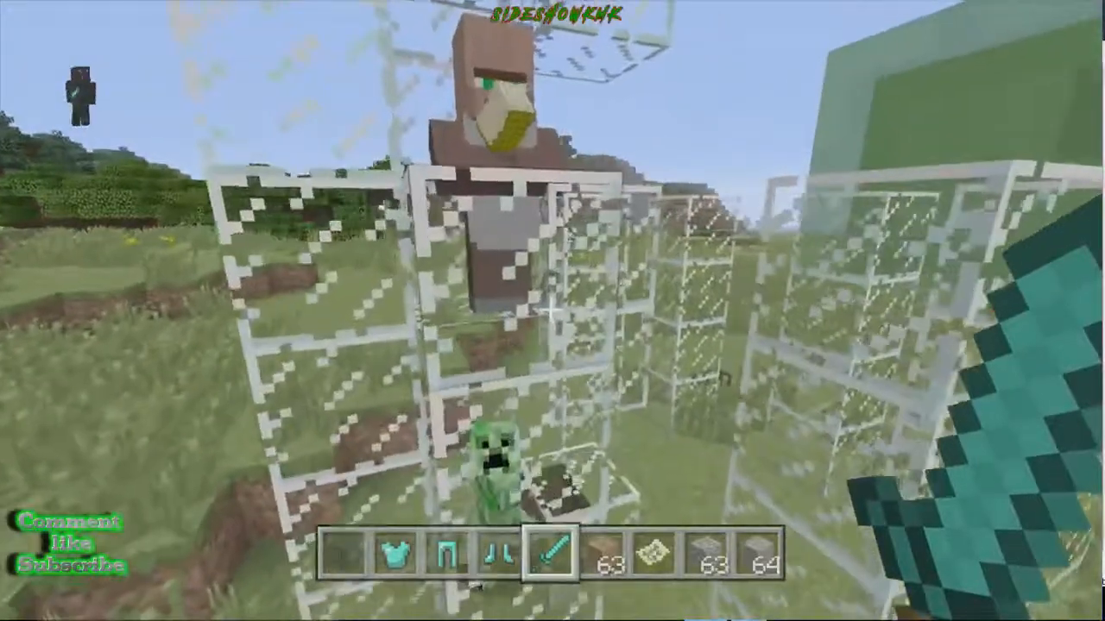
{"action": "key", "text": "shift"}
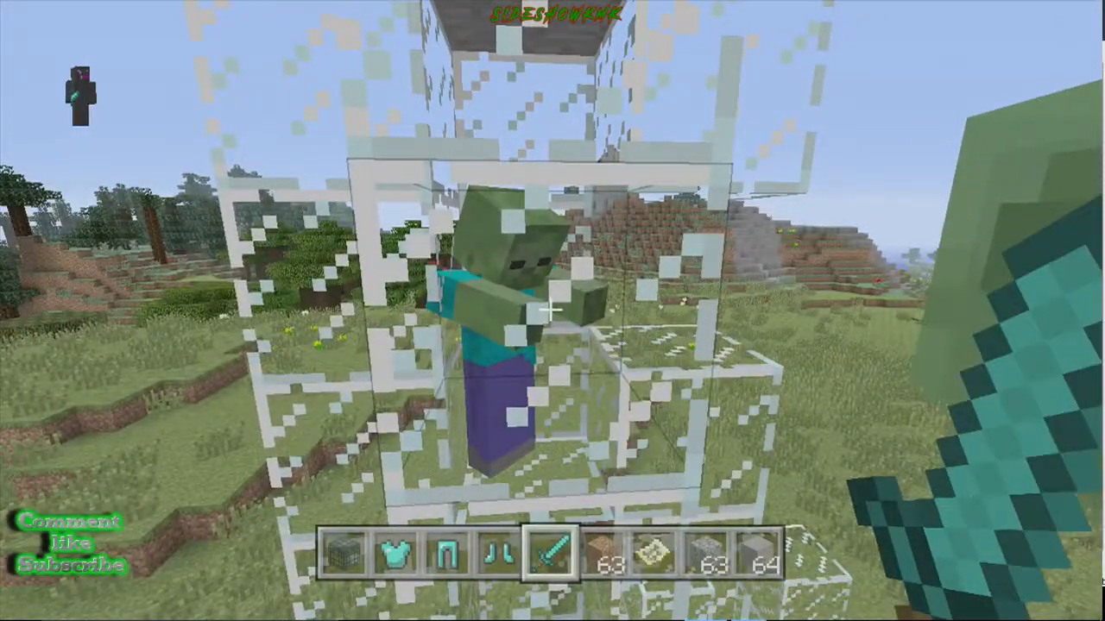
{"action": "scroll", "coordinate": [553, 311], "scroll_direction": "down", "scroll_amount": 1}
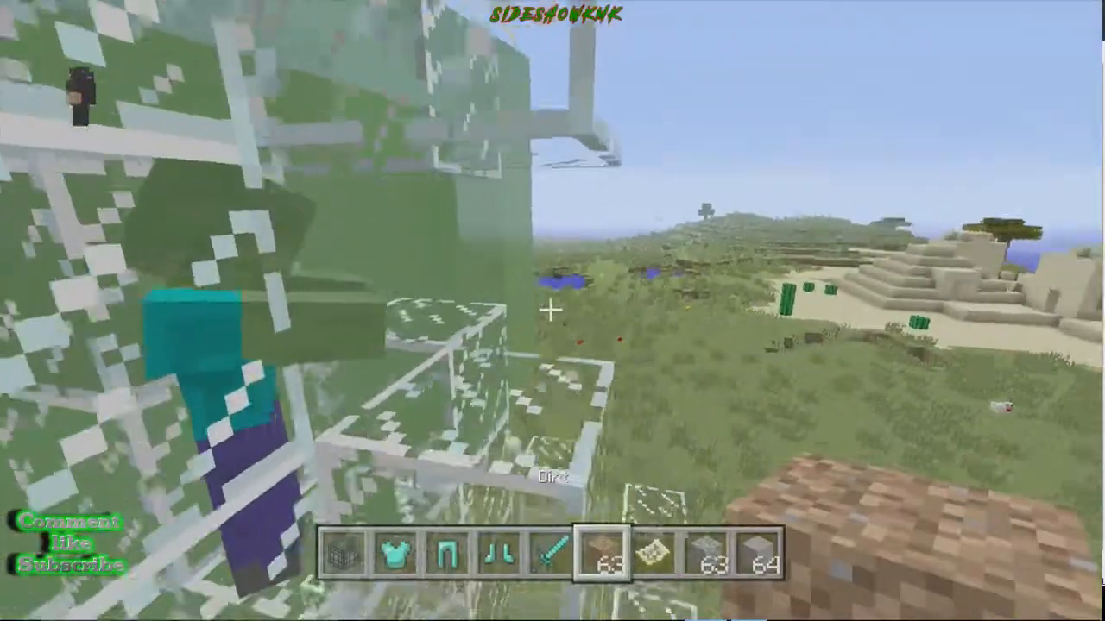
{"action": "scroll", "coordinate": [552, 311], "scroll_direction": "down", "scroll_amount": 1}
{"action": "scroll", "coordinate": [552, 310], "scroll_direction": "down", "scroll_amount": 4}
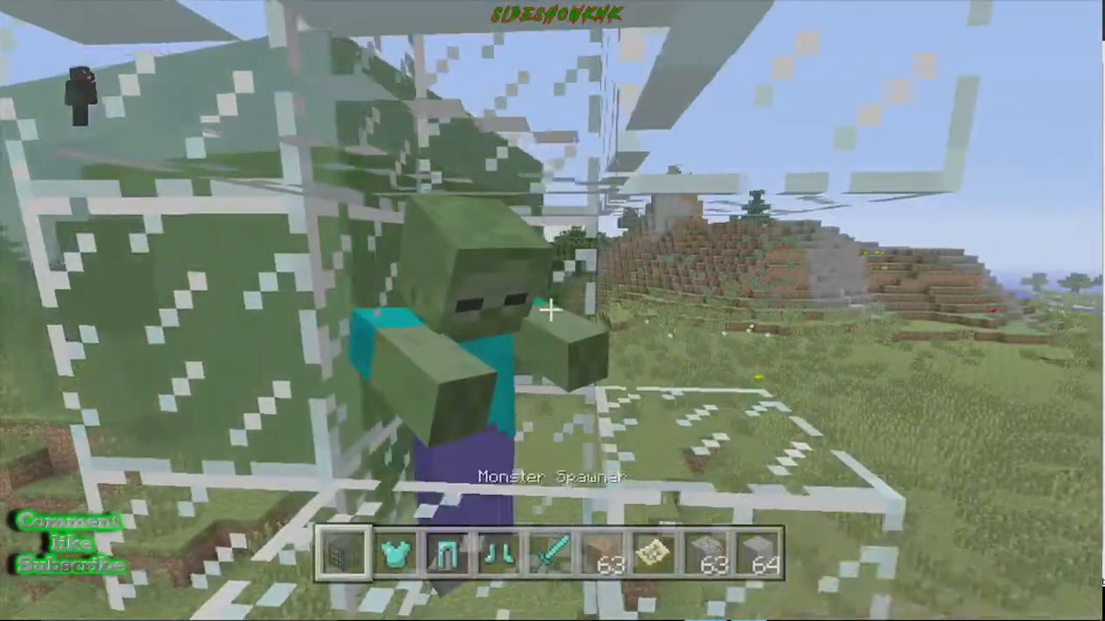
{"action": "key", "text": "s"}
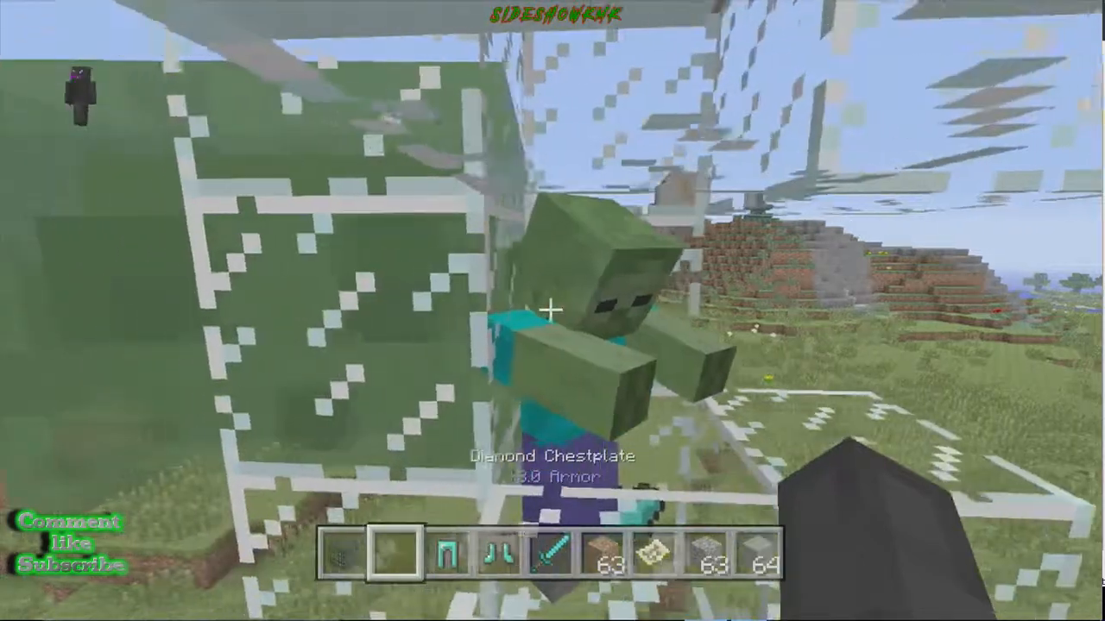
{"action": "scroll", "coordinate": [552, 310], "scroll_direction": "down", "scroll_amount": 1}
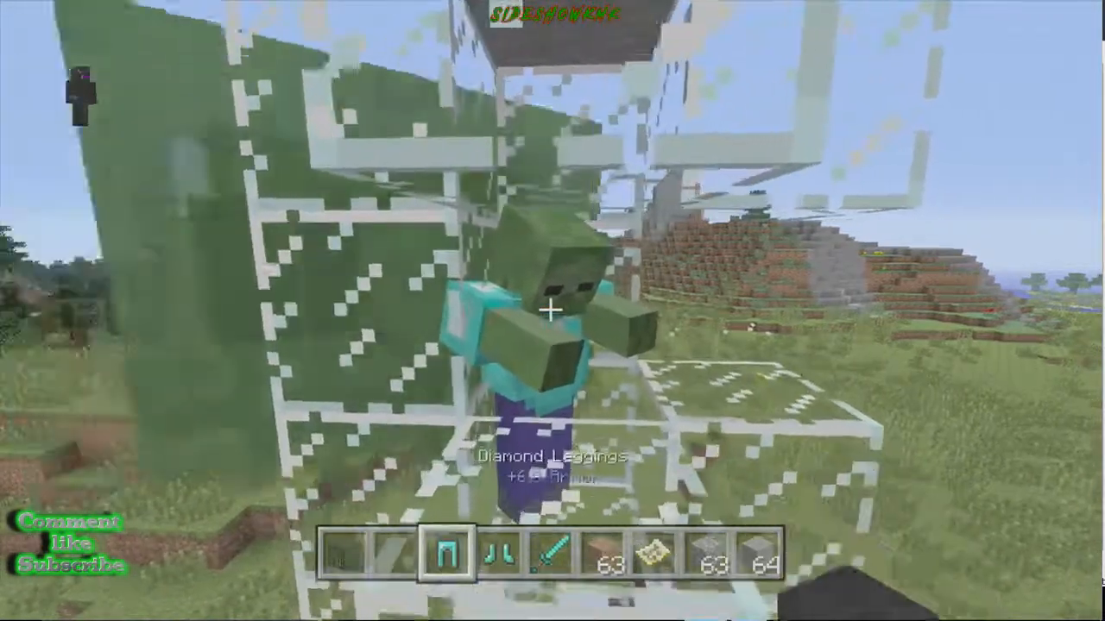
{"action": "key", "text": "q"}
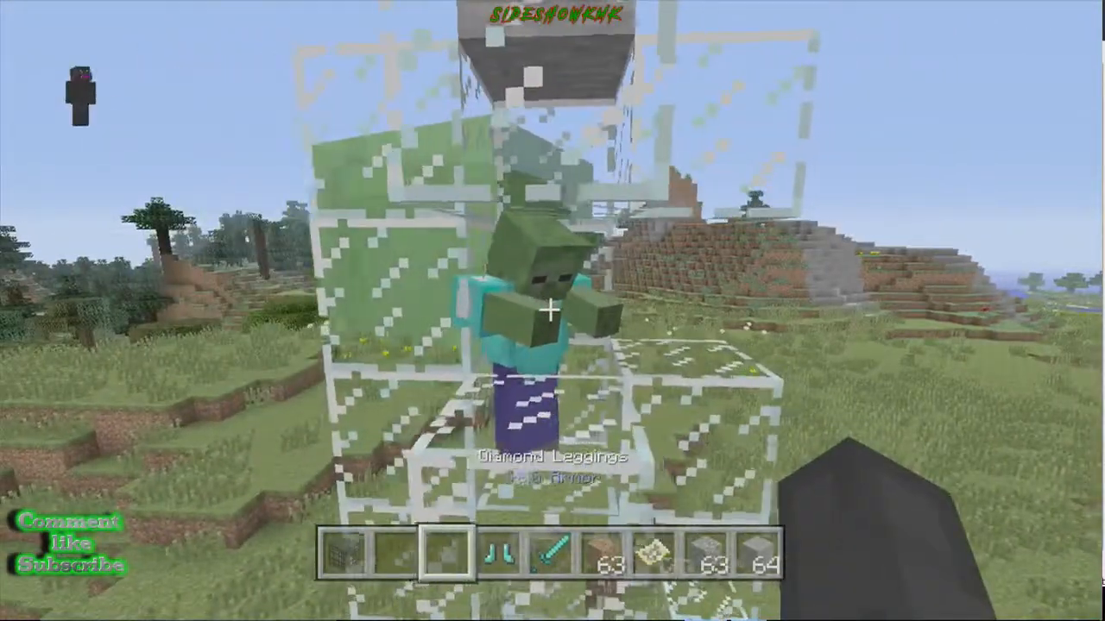
{"action": "scroll", "coordinate": [552, 311], "scroll_direction": "down", "scroll_amount": 1}
{"action": "key", "text": "q"}
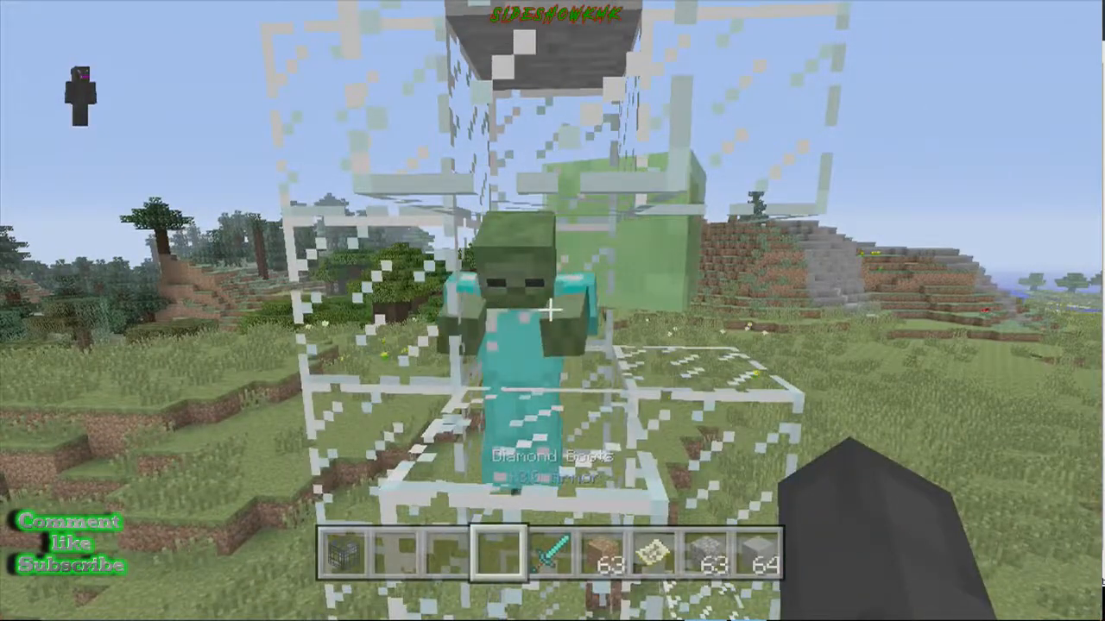
{"action": "scroll", "coordinate": [552, 311], "scroll_direction": "down", "scroll_amount": 1}
{"action": "key", "text": "q"}
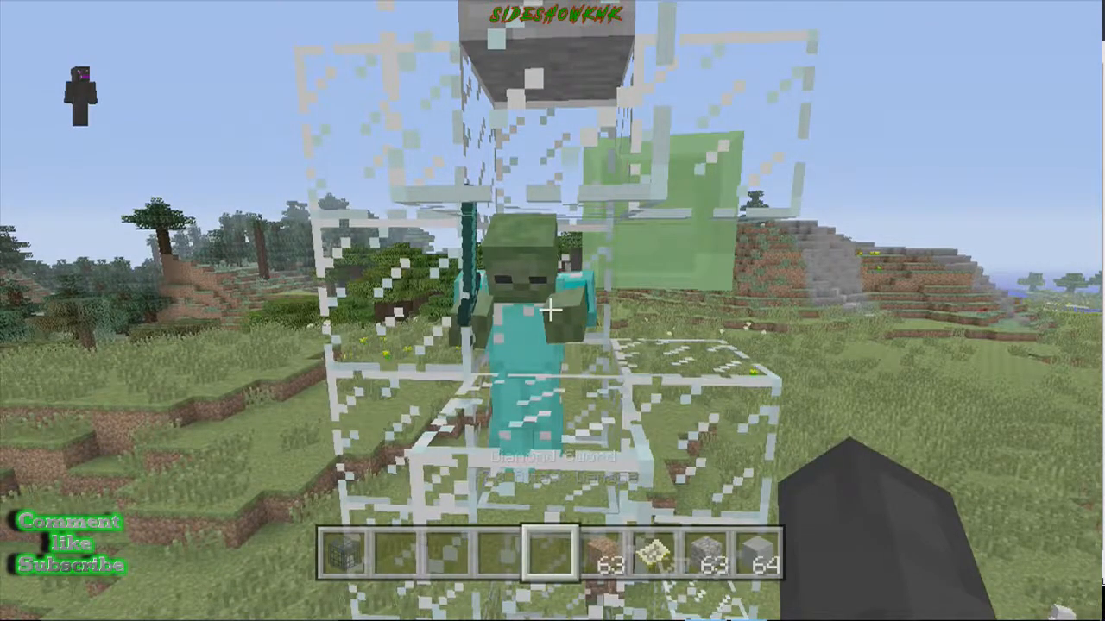
{"action": "key", "text": "e"}
{"action": "key", "text": "bracketright"}
{"action": "key", "text": "bracketright"}
{"action": "key", "text": "bracketright"}
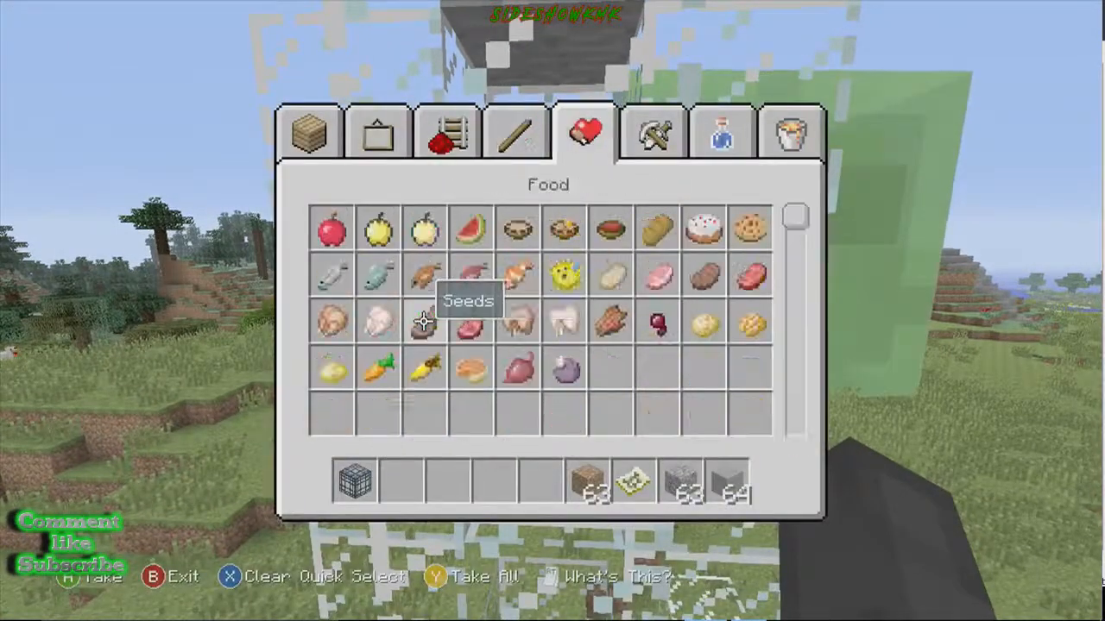
{"action": "key", "text": "e"}
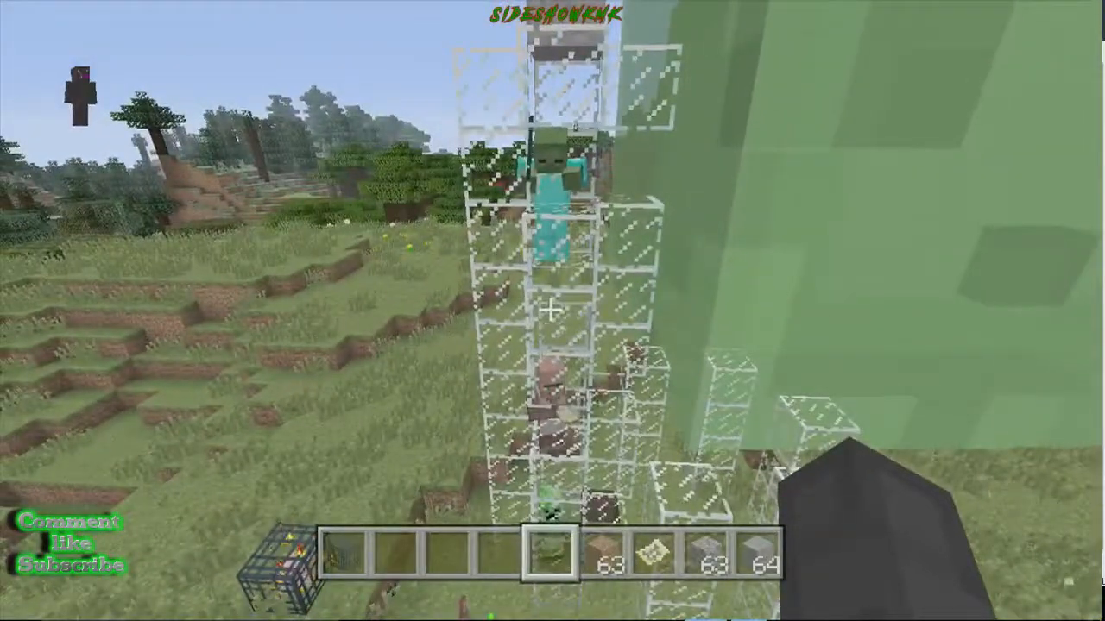
Fly down past the zombie and the villager to inspect the creeper's glass cage at ground level
{"action": "key", "text": "shift"}
{"action": "key", "text": "w"}
{"action": "key", "text": "w"}
{"action": "key", "text": "space"}
{"action": "key", "text": "s"}
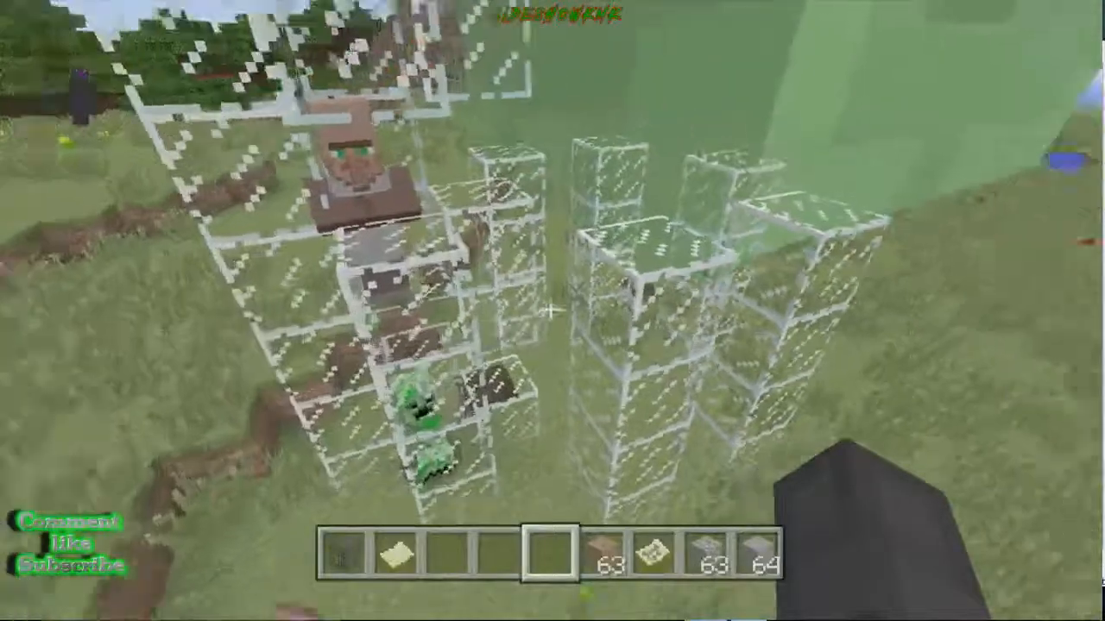
{"action": "key", "text": "shift"}
{"action": "key", "text": "w"}
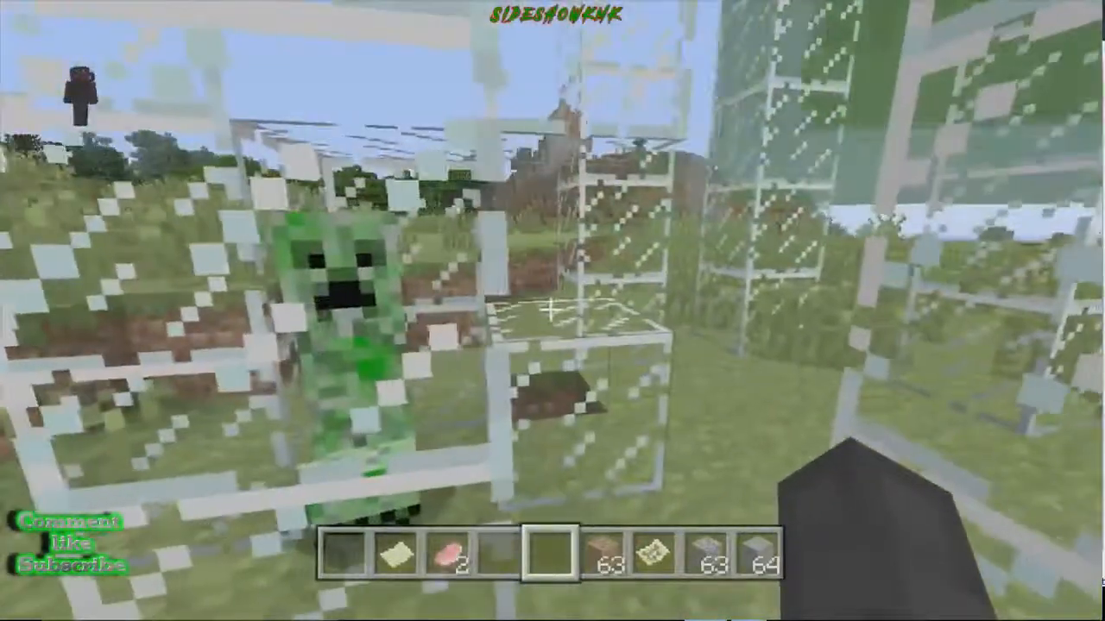
Exit the running game and return to the list of saved worlds
{"action": "key", "text": "Escape"}
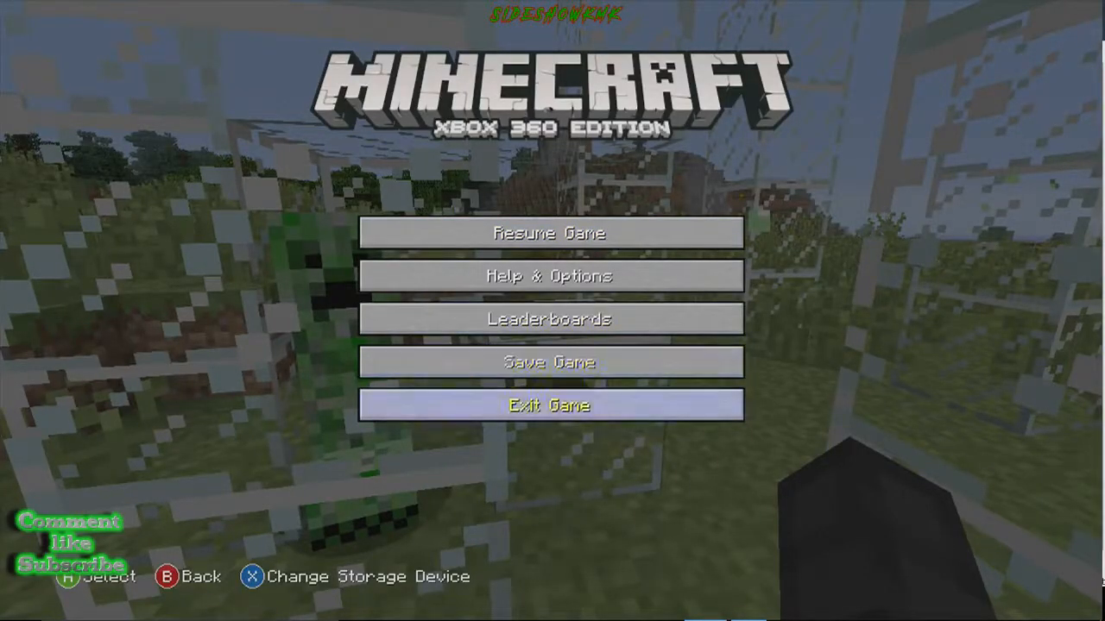
{"action": "key", "text": "Return"}
{"action": "key", "text": "Return"}
{"action": "key", "text": "Return"}
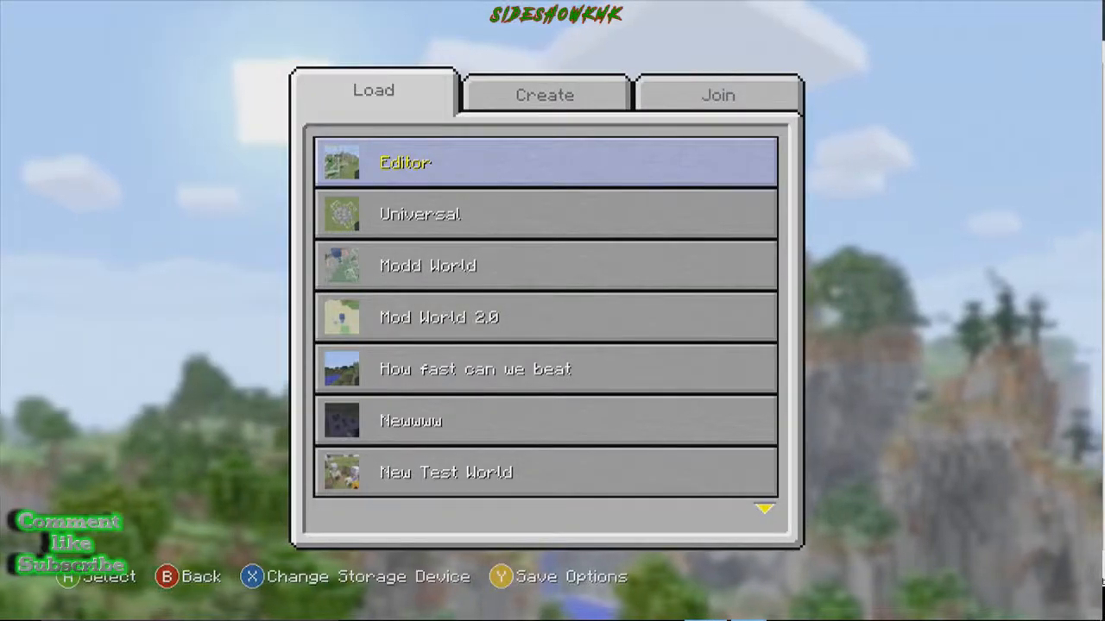
Open the Editor world's load settings, set the game mode to Survival and load the world
{"action": "key", "text": "Return"}
{"action": "key", "text": "Up"}
{"action": "key", "text": "Up"}
{"action": "key", "text": "Up"}
{"action": "key", "text": "Up"}
{"action": "key", "text": "Up"}
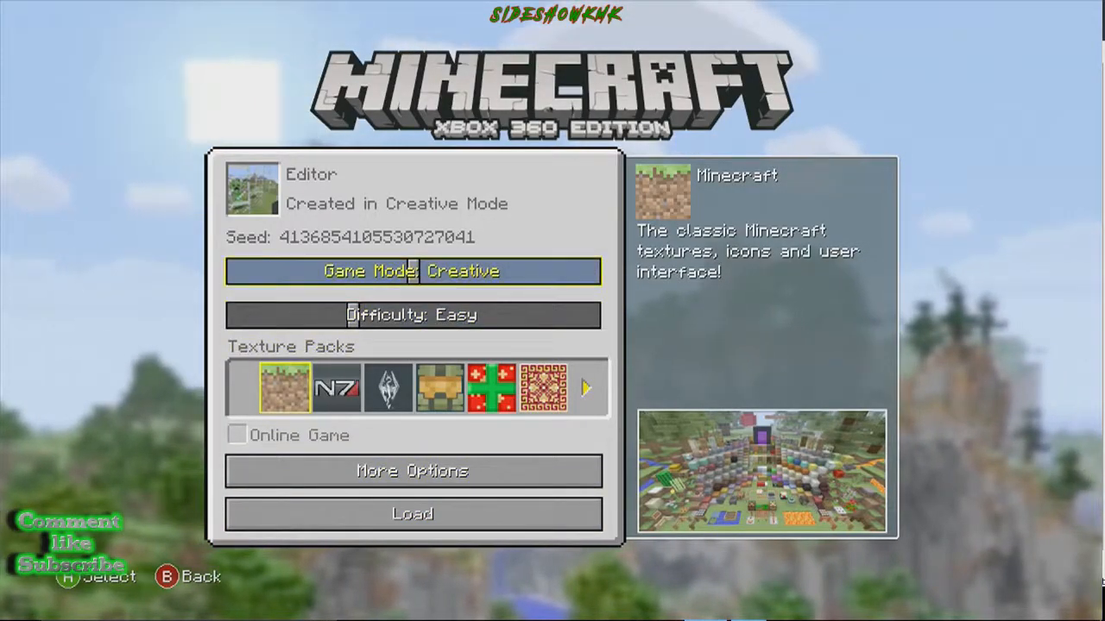
{"action": "key", "text": "Left"}
{"action": "key", "text": "Down"}
{"action": "key", "text": "Down"}
{"action": "key", "text": "Down"}
{"action": "key", "text": "Down"}
{"action": "key", "text": "Down"}
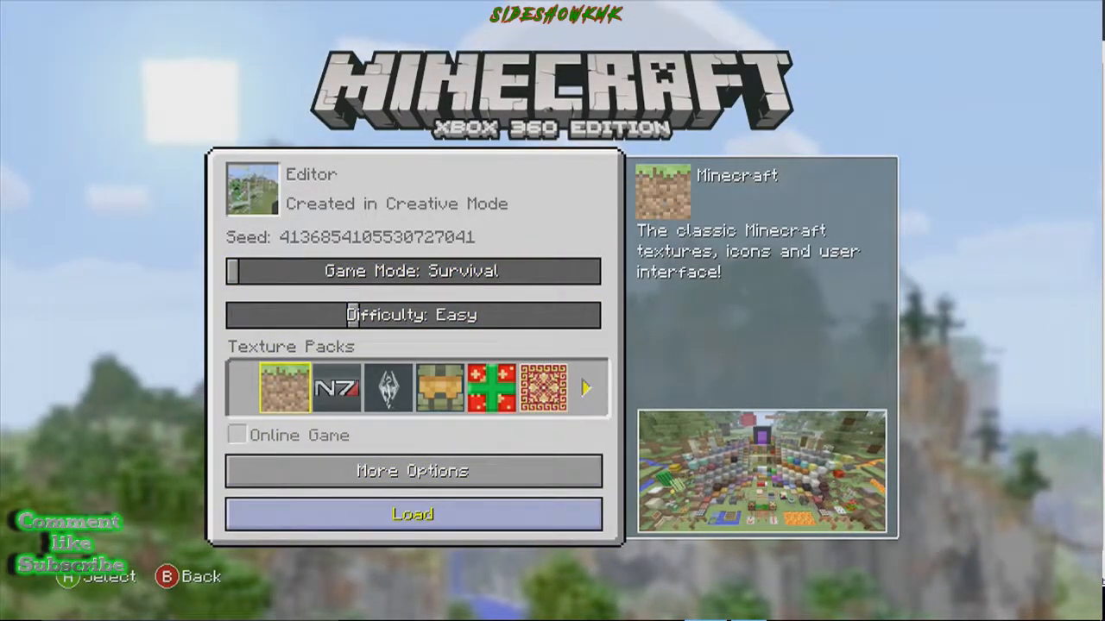
{"action": "key", "text": "Return"}
{"action": "key", "text": "Return"}
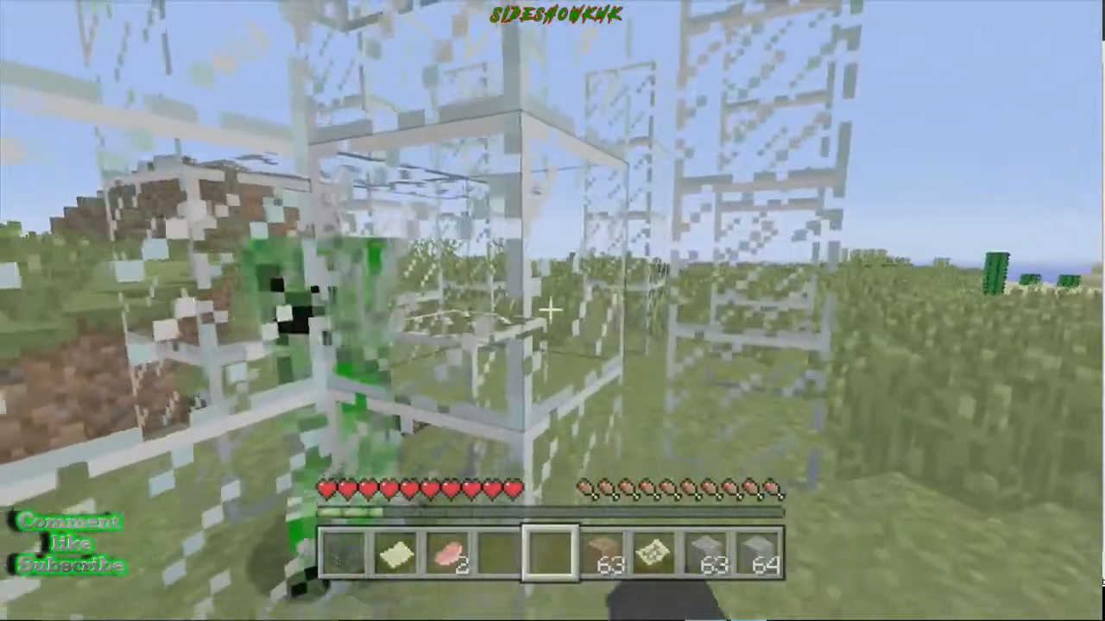
Strike at the glass cage in Survival mode and walk up close to the caged creeper
{"action": "left_click", "coordinate": [549, 311]}
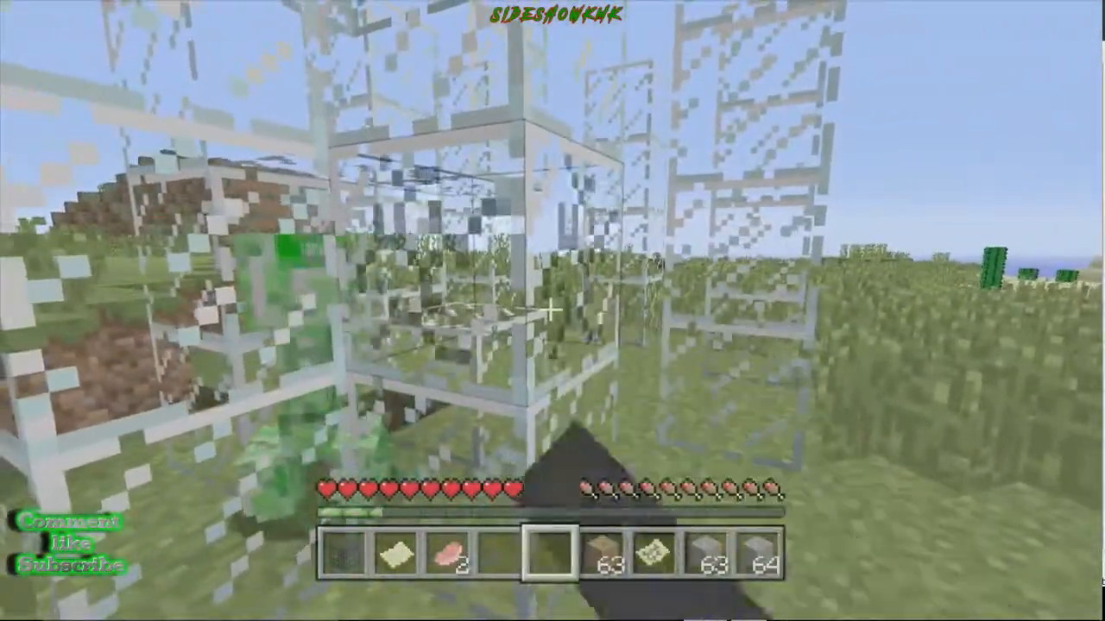
{"action": "key", "text": "s"}
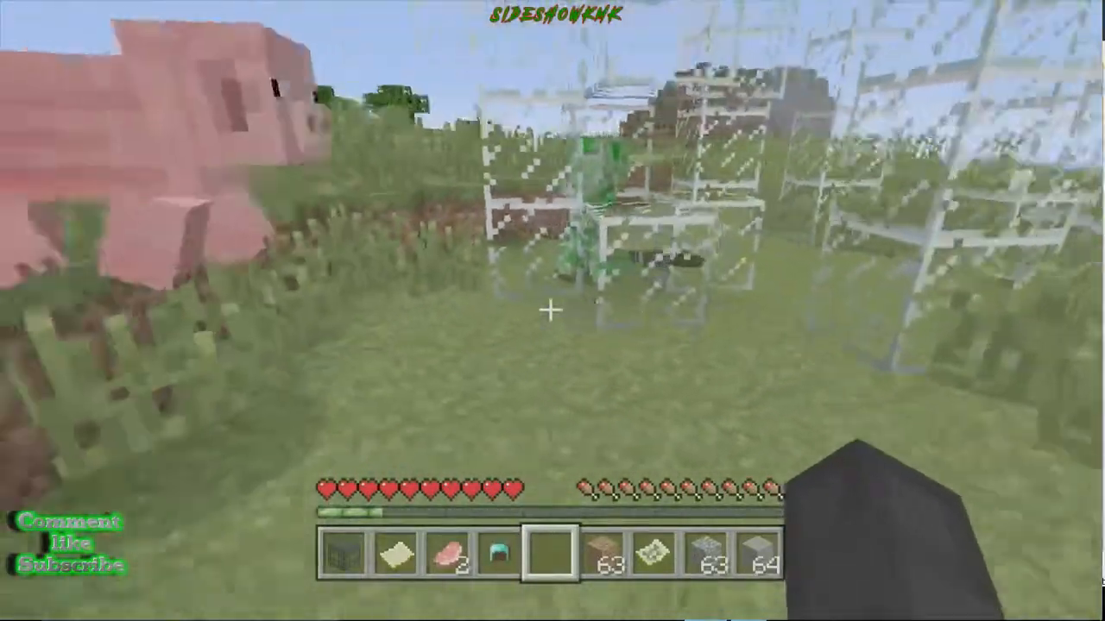
{"action": "key", "text": "w"}
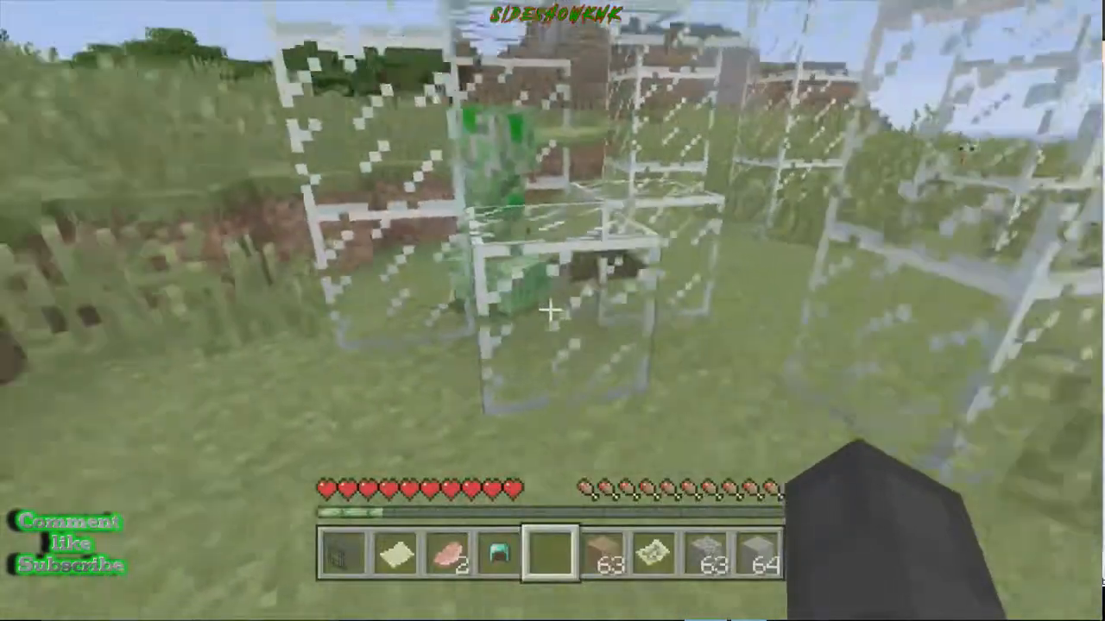
{"action": "key", "text": "w"}
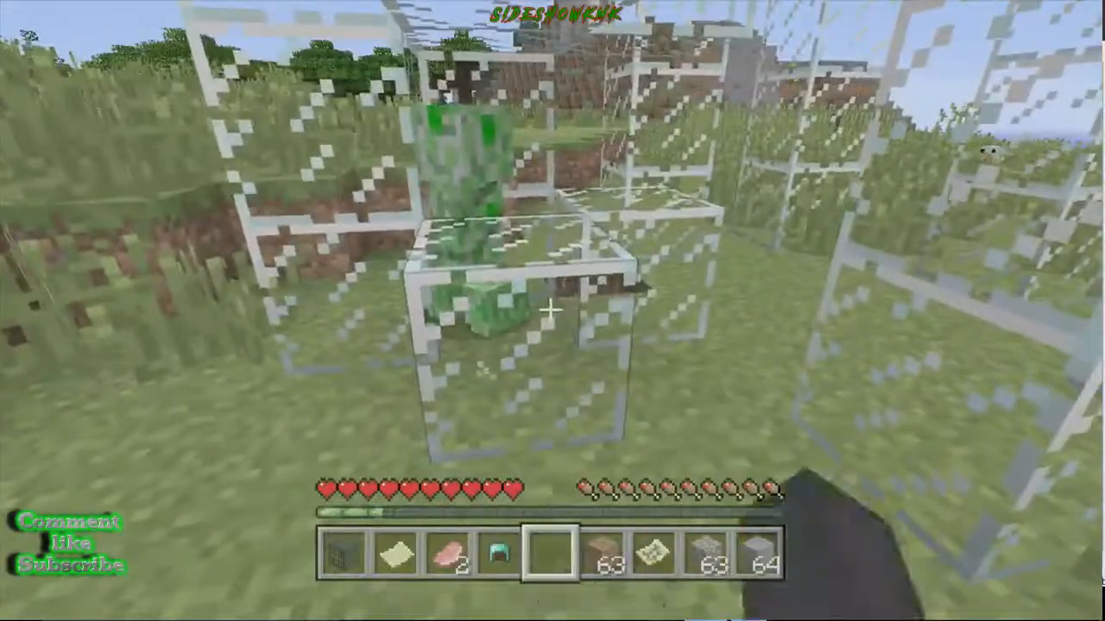
{"action": "key", "text": "w"}
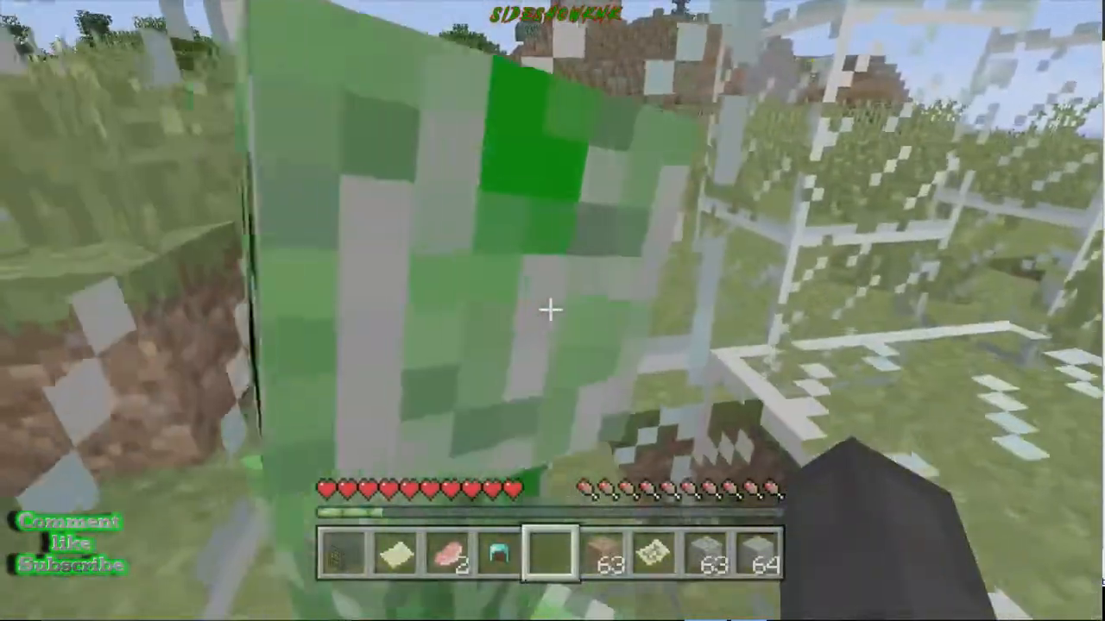
Retreat from the creeper across the grass field and respawn after the explosion
{"action": "key", "text": "s"}
{"action": "key", "text": "w"}
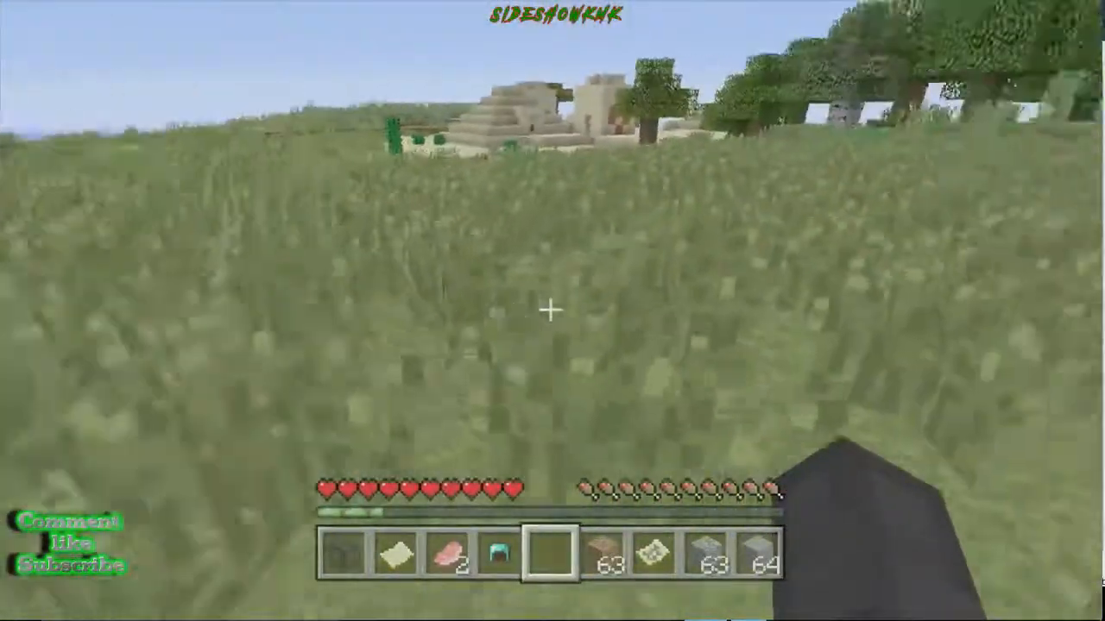
{"action": "key", "text": "w"}
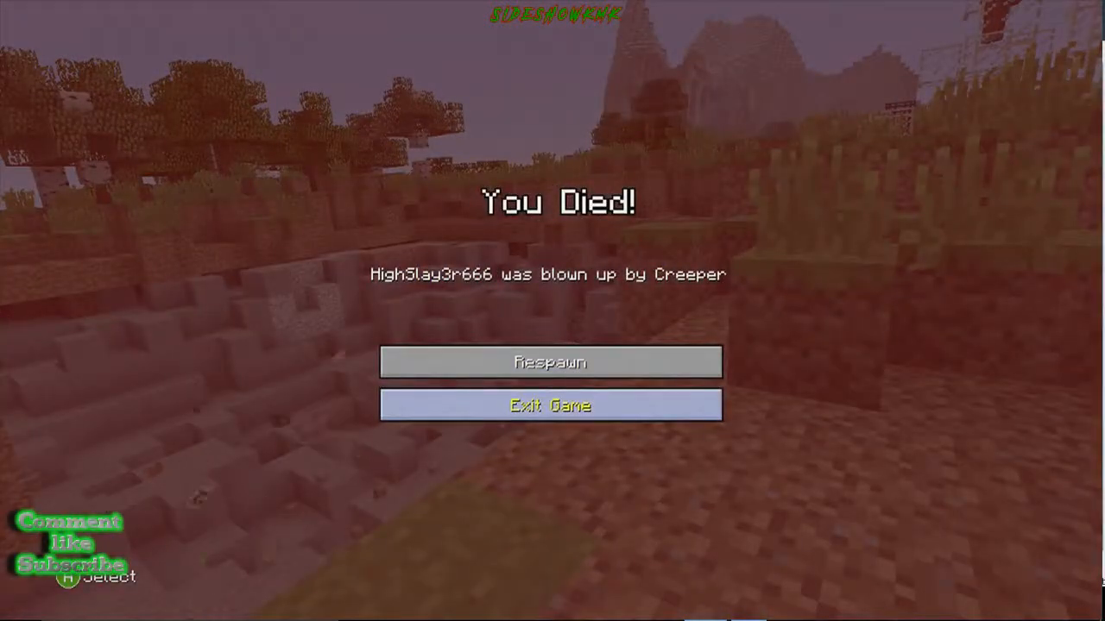
{"action": "key", "text": "Return"}
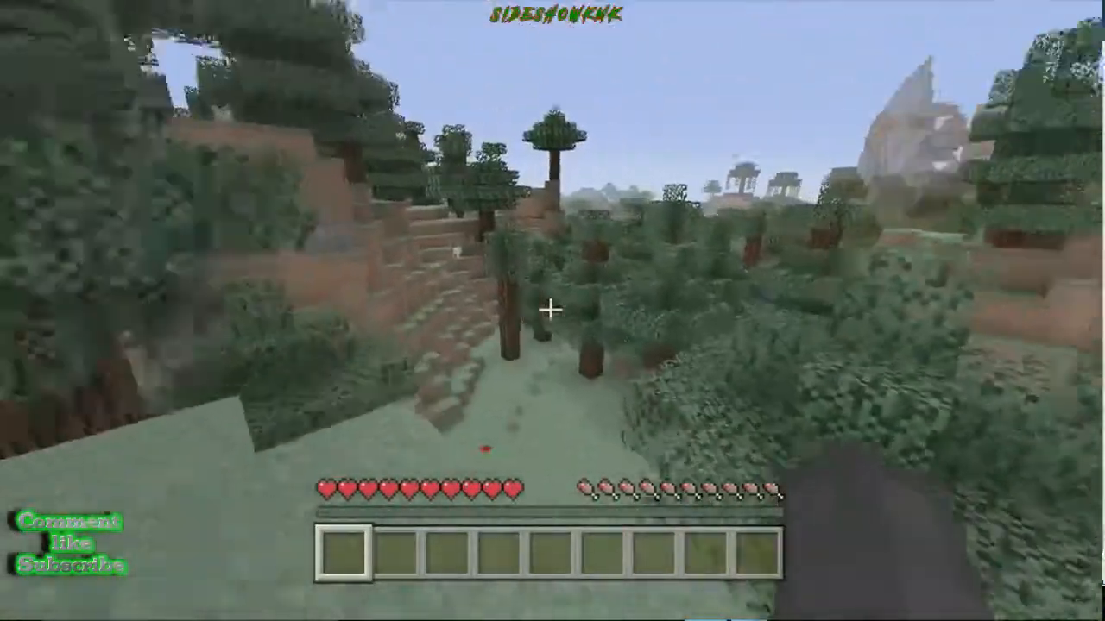
Exit the game to the main menu, overwriting the world's previous save
{"action": "key", "text": "Escape"}
{"action": "key", "text": "Down"}
{"action": "key", "text": "Down"}
{"action": "key", "text": "Down"}
{"action": "key", "text": "Down"}
{"action": "key", "text": "Return"}
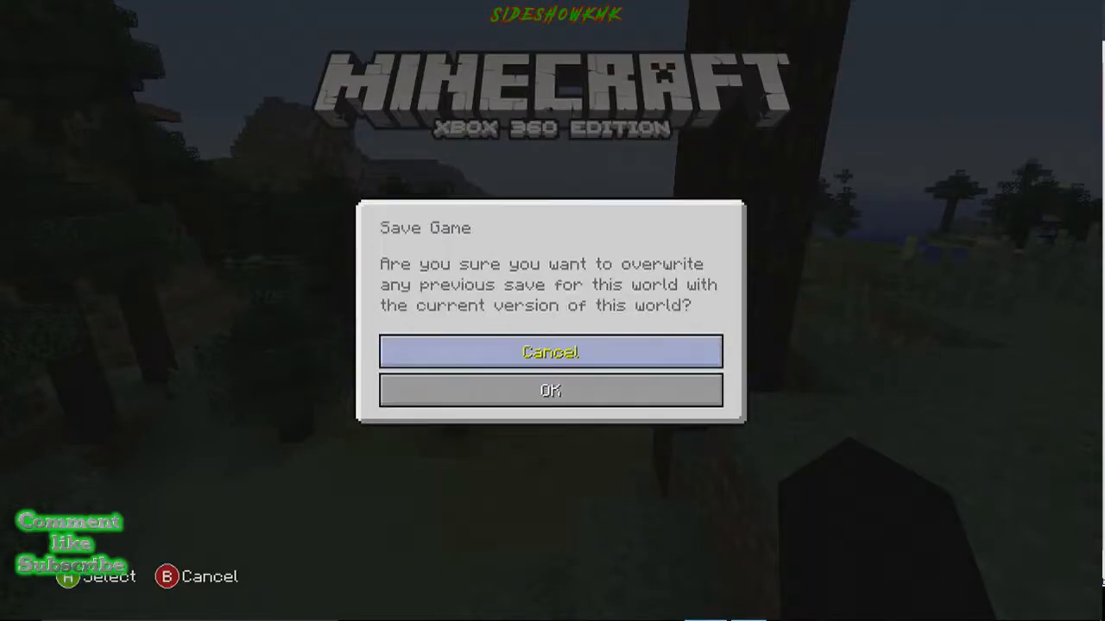
{"action": "key", "text": "Return"}
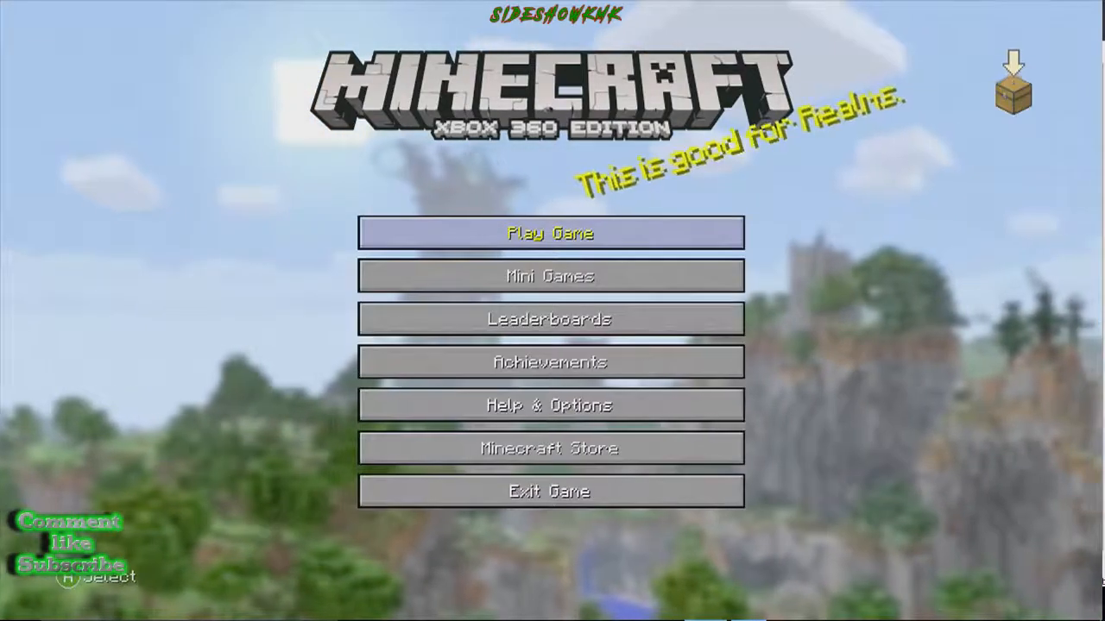
Continue playing offline and highlight the Editor world among the saved worlds
{"action": "key", "text": "Return"}
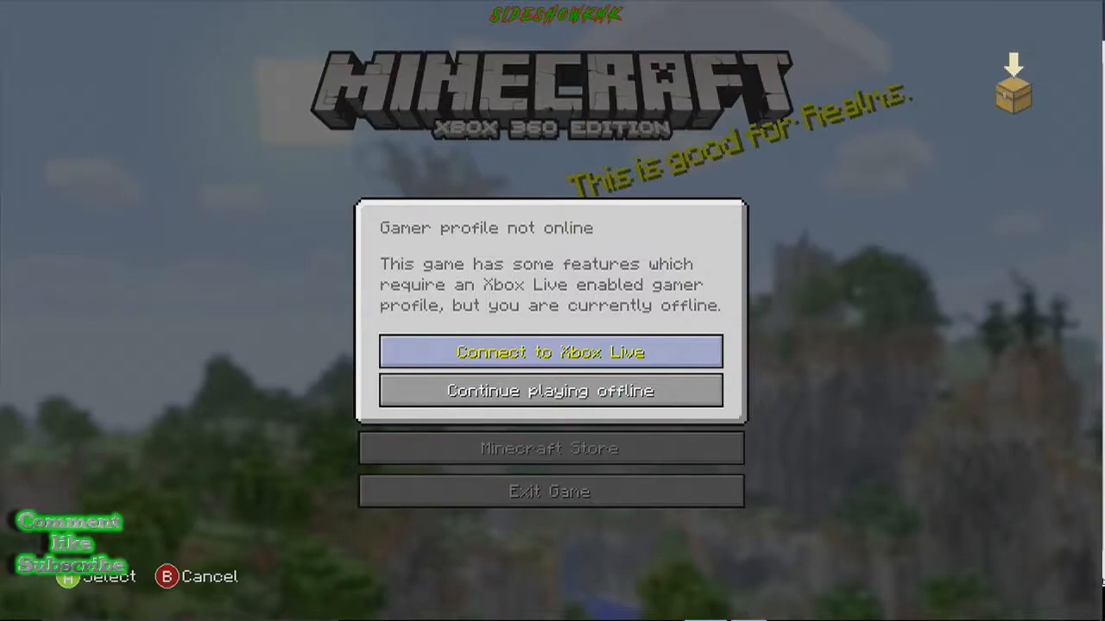
{"action": "key", "text": "Down"}
{"action": "key", "text": "Return"}
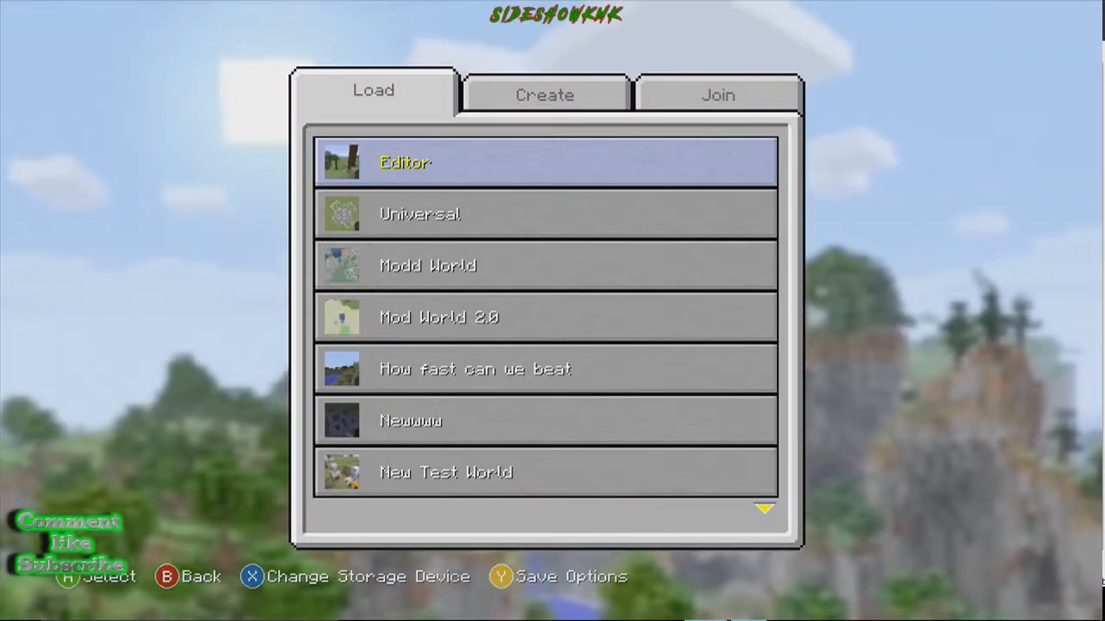
{"action": "key", "text": "Down"}
{"action": "key", "text": "Up"}
Open the Editor world's load settings, set the game mode to Creative and load the world
{"action": "key", "text": "Return"}
{"action": "key", "text": "Up"}
{"action": "key", "text": "Down"}
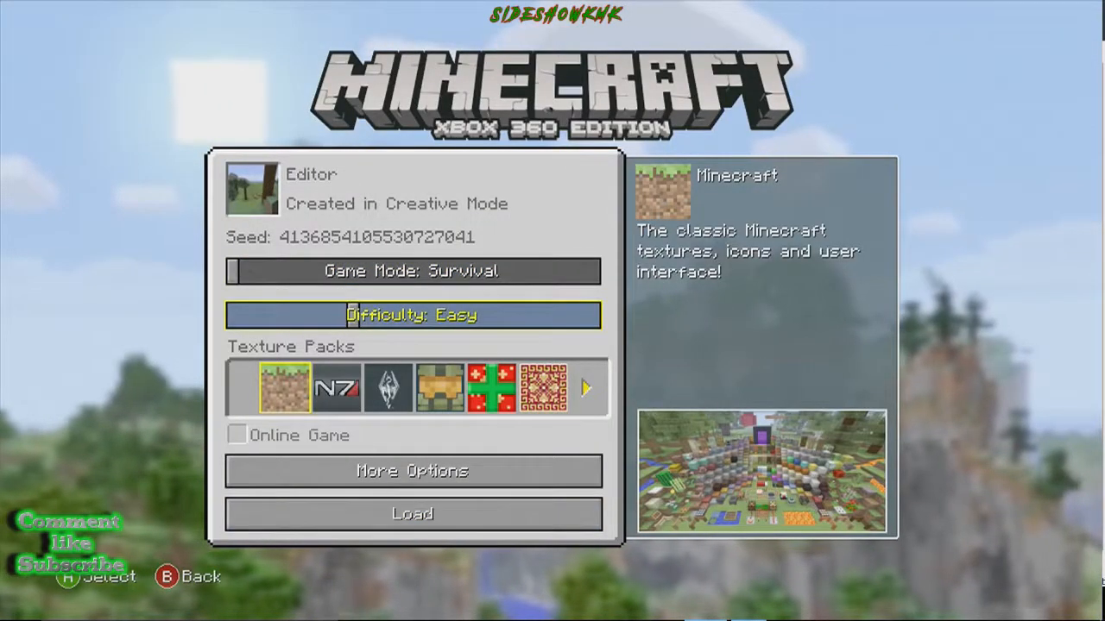
{"action": "key", "text": "Up"}
{"action": "key", "text": "Right"}
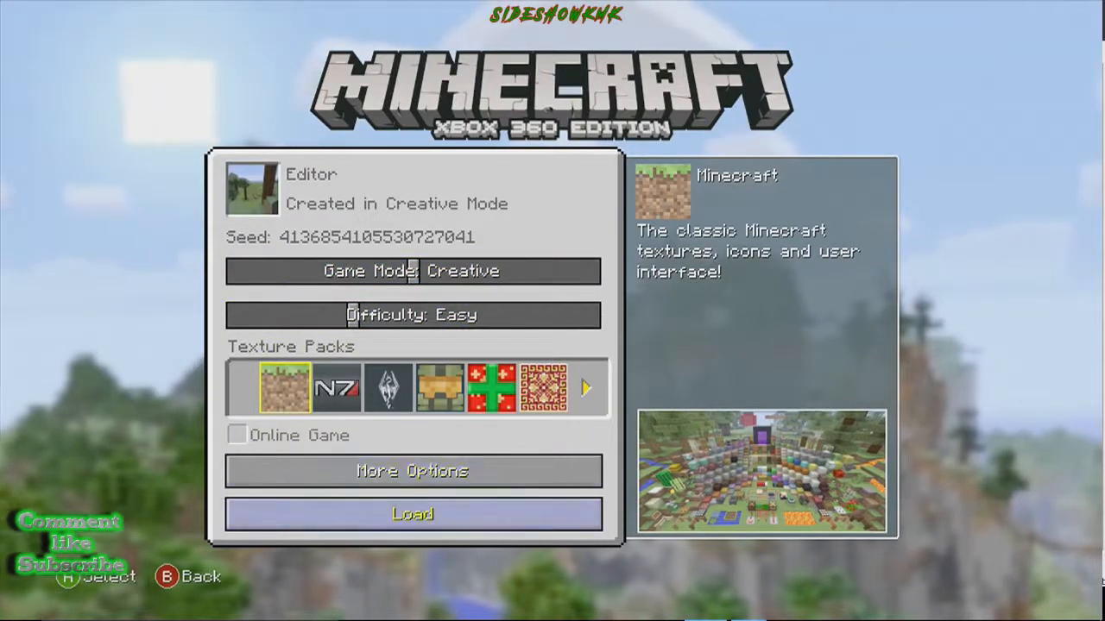
{"action": "key", "text": "Return"}
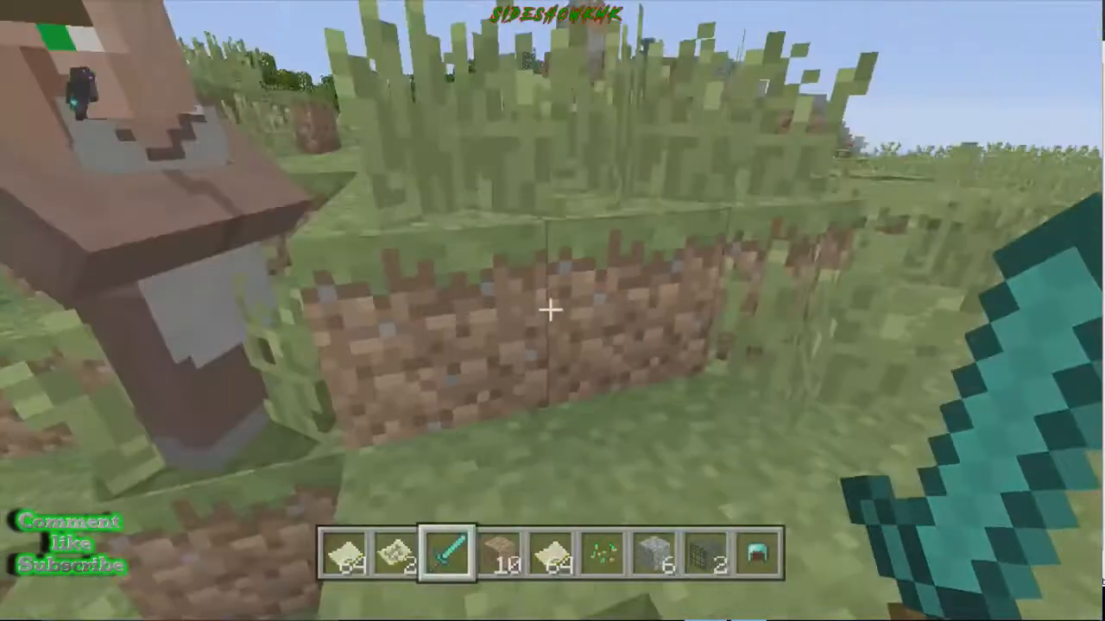
Take the Monster Spawner in hand and place it on the ground to test it
{"action": "scroll", "coordinate": [551, 308], "scroll_direction": "down", "scroll_amount": 3}
{"action": "right_click", "coordinate": [551, 309]}
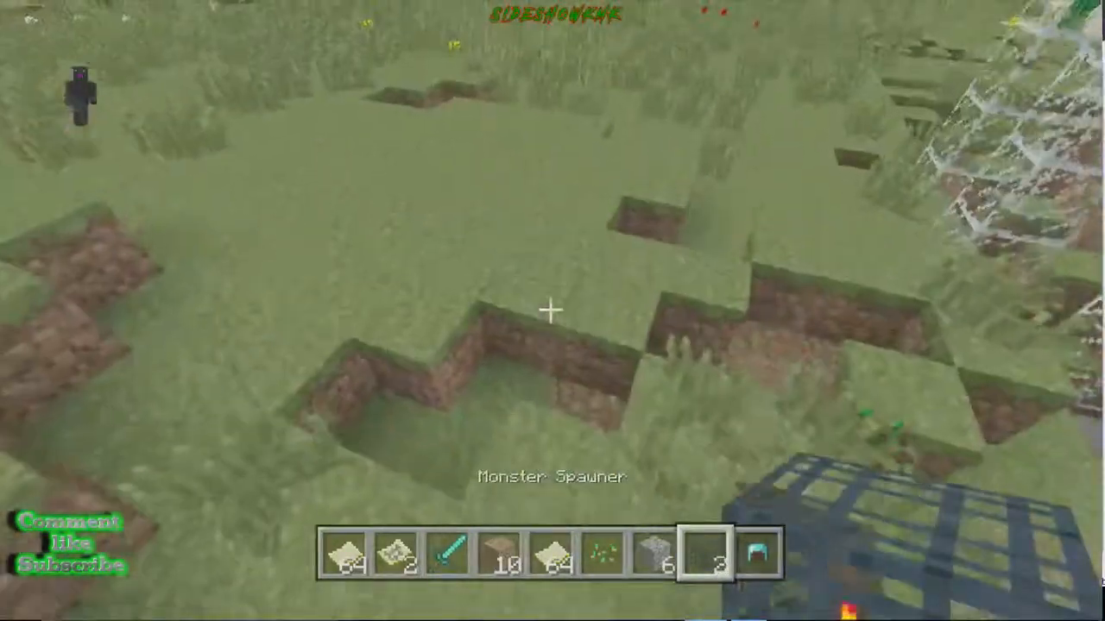
{"action": "right_click", "coordinate": [551, 309]}
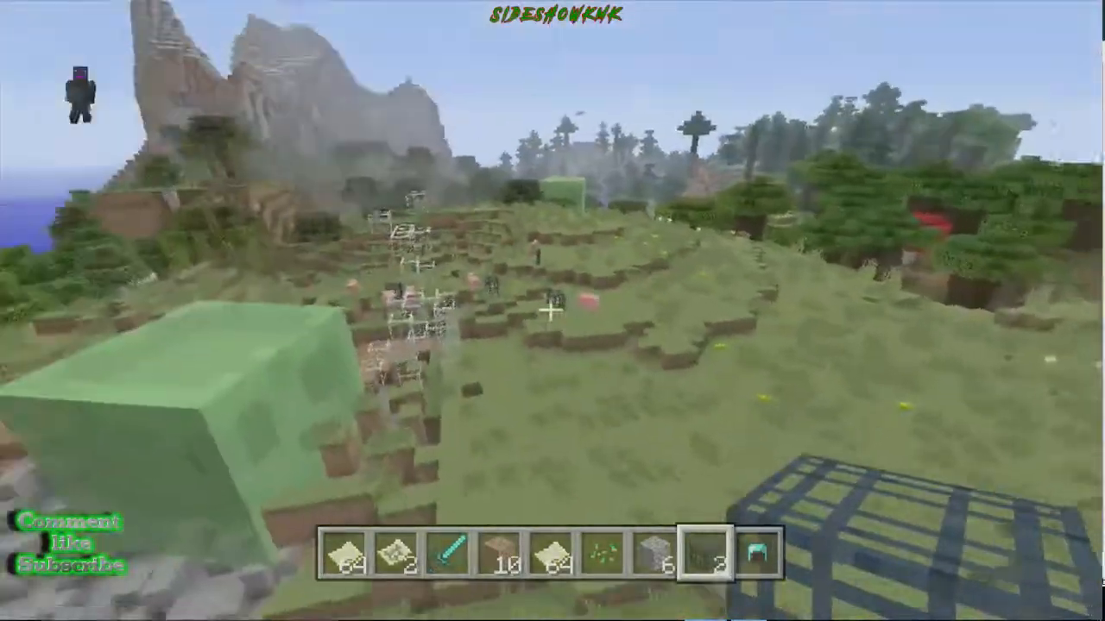
Hold Map #0 and put a stack of Chiseled Red Sandstone in the fourth quick-select slot
{"action": "scroll", "coordinate": [552, 311], "scroll_direction": "down", "scroll_amount": 1}
{"action": "scroll", "coordinate": [552, 311], "scroll_direction": "down", "scroll_amount": 2}
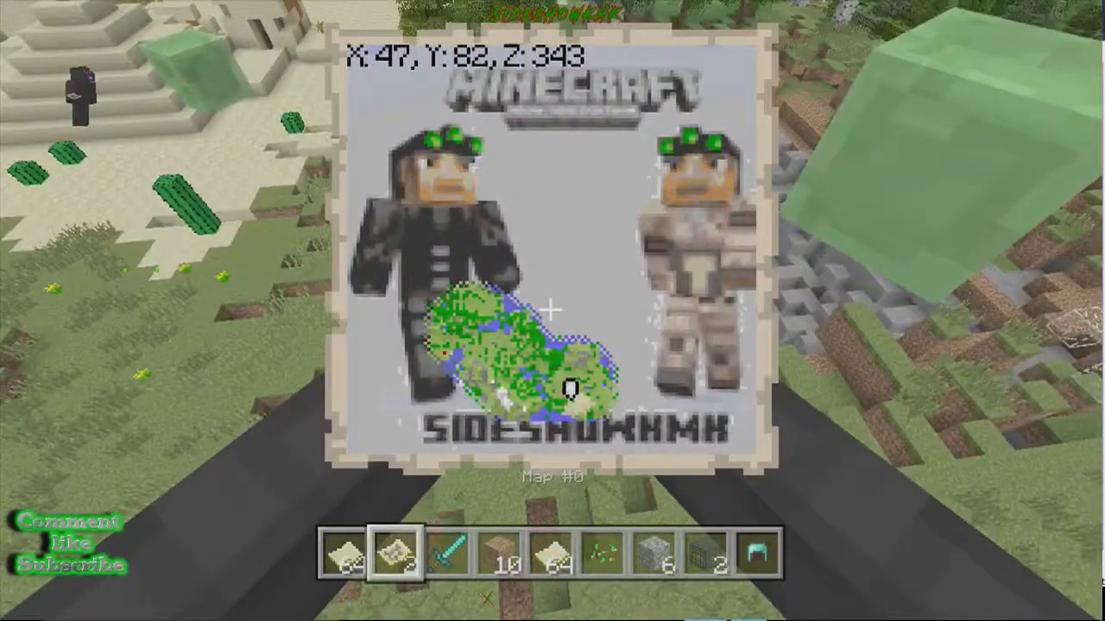
{"action": "key", "text": "e"}
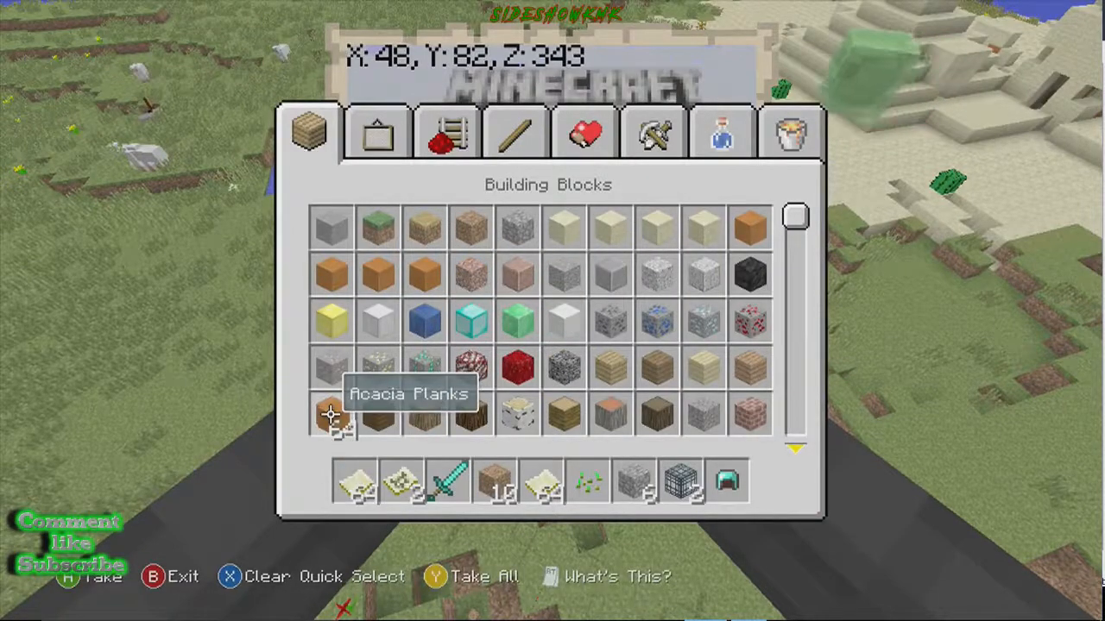
{"action": "left_click", "coordinate": [494, 482]}
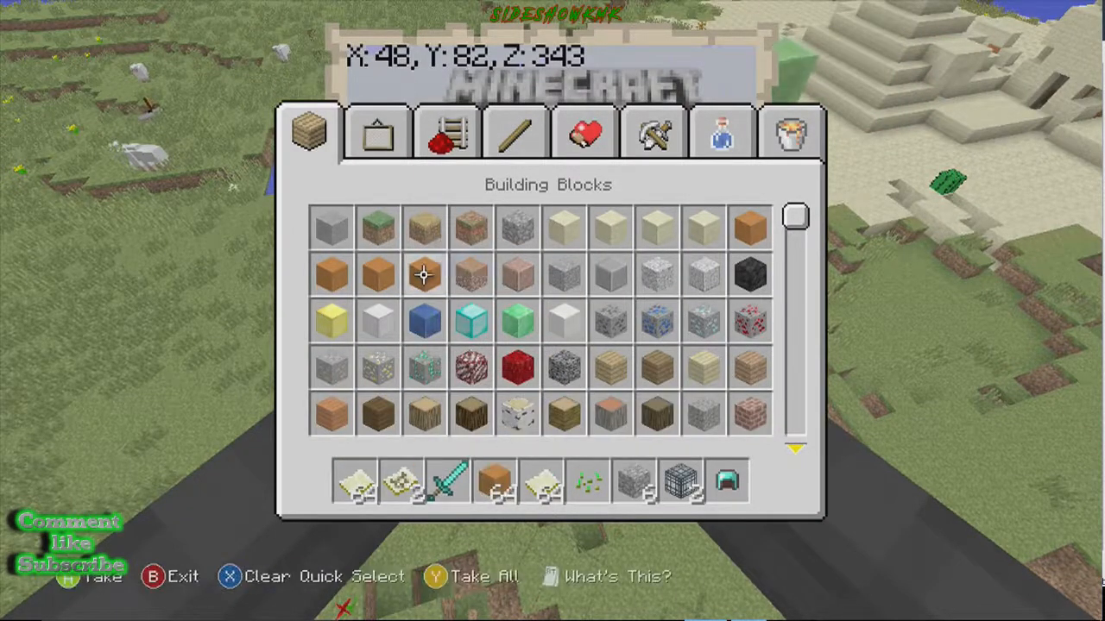
Find the Item Frame among the Decorations and put a stack of 64 in the fifth quick-select slot
{"action": "key", "text": "]"}
{"action": "key", "text": "]"}
{"action": "key", "text": "]"}
{"action": "key", "text": "]"}
{"action": "key", "text": "]"}
{"action": "key", "text": "]"}
{"action": "key", "text": "]"}
{"action": "key", "text": "]"}
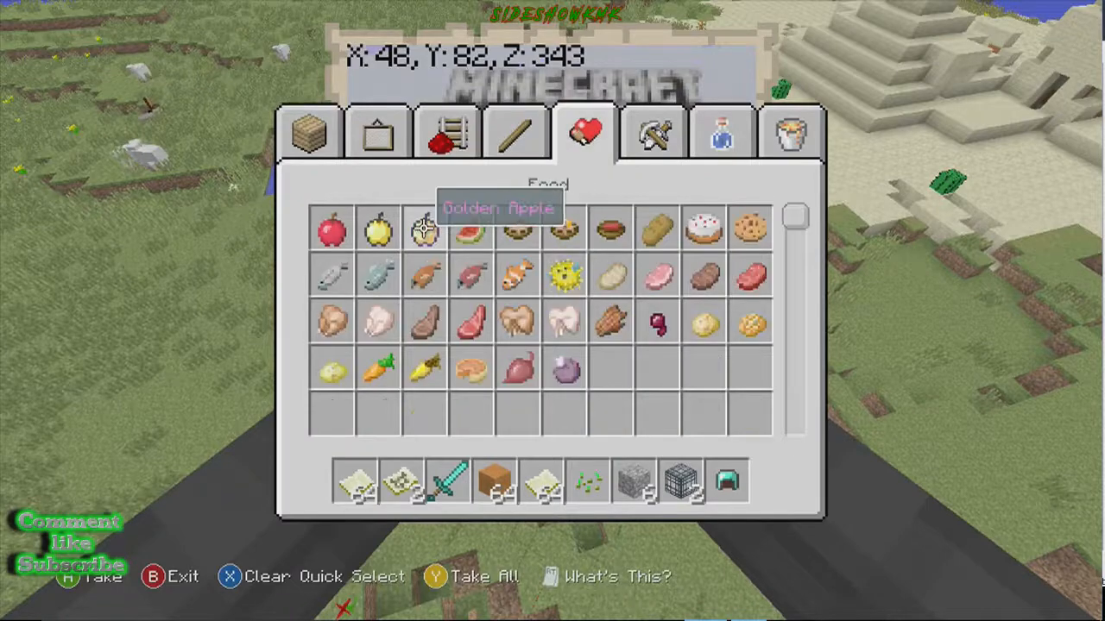
{"action": "key", "text": "["}
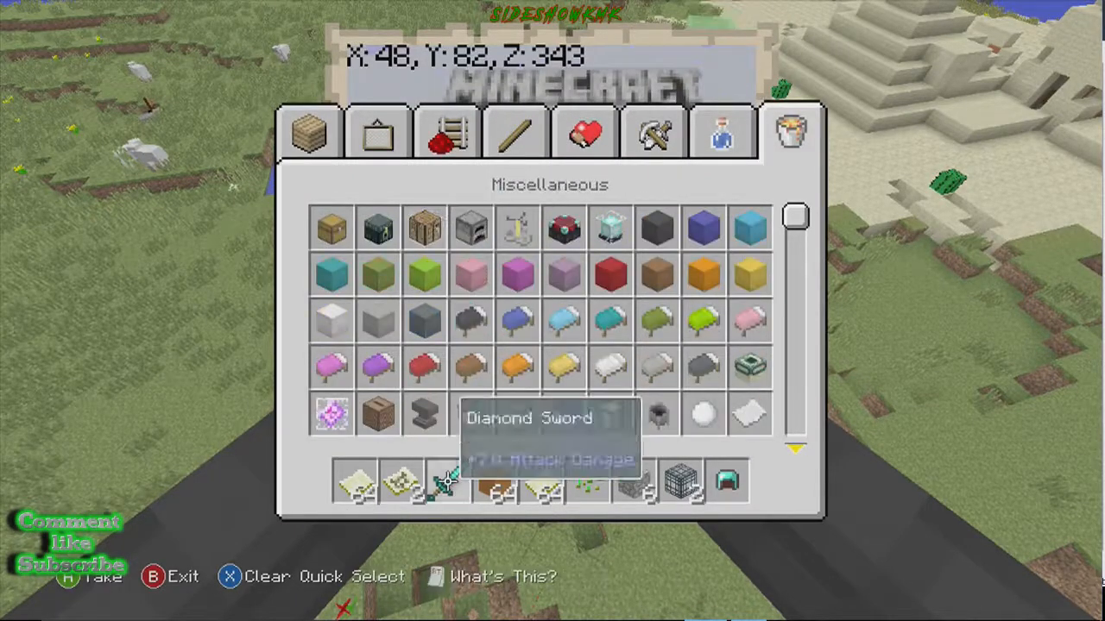
{"action": "scroll", "coordinate": [447, 482], "scroll_direction": "down", "scroll_amount": 6}
{"action": "key", "text": "]"}
{"action": "scroll", "coordinate": [470, 415], "scroll_direction": "down", "scroll_amount": 2}
{"action": "key", "text": "]"}
{"action": "scroll", "coordinate": [469, 398], "scroll_direction": "up", "scroll_amount": 4}
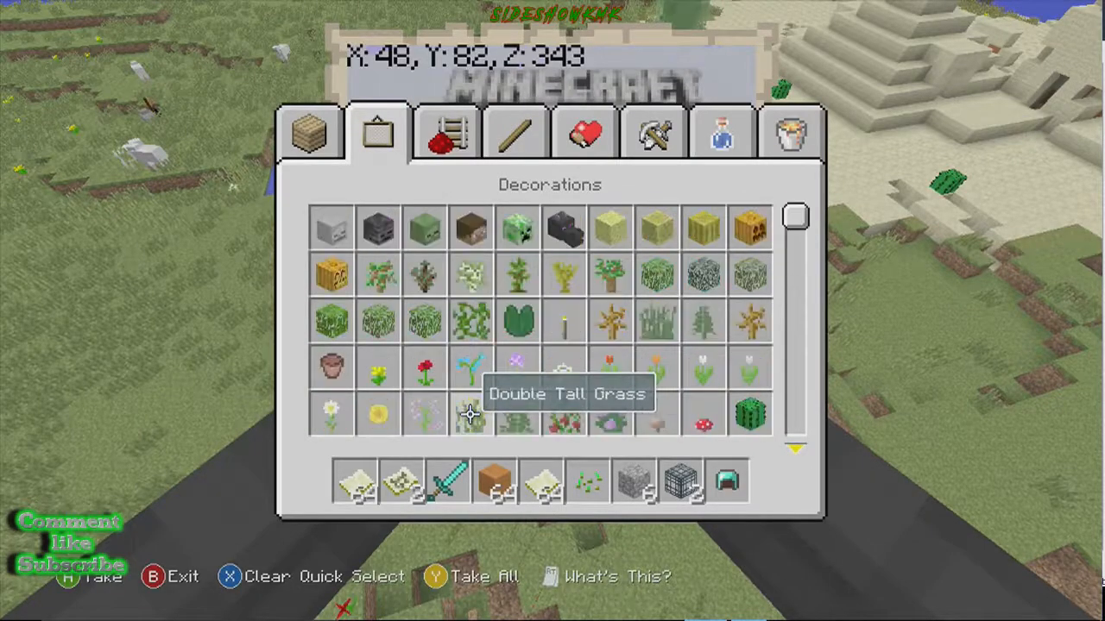
{"action": "key", "text": "]"}
{"action": "key", "text": "["}
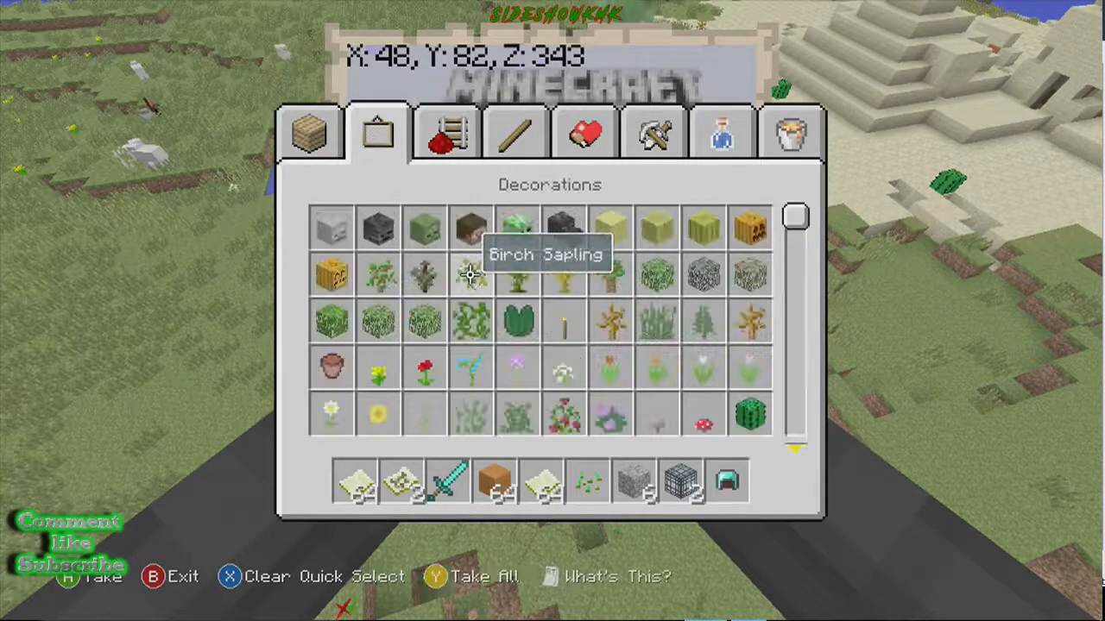
{"action": "key", "text": "["}
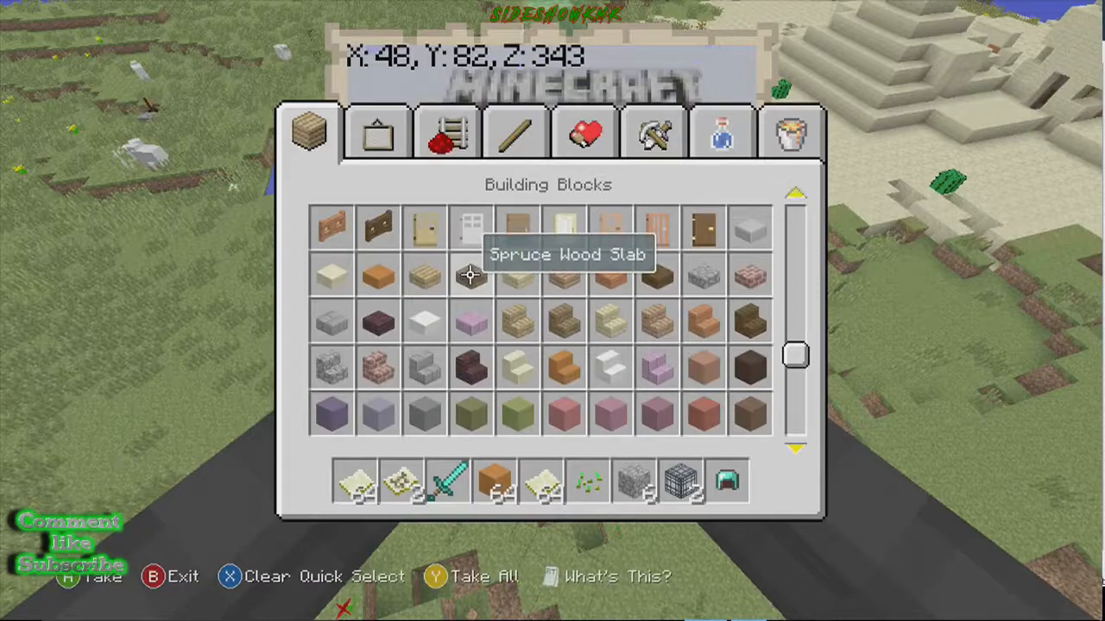
{"action": "key", "text": "]"}
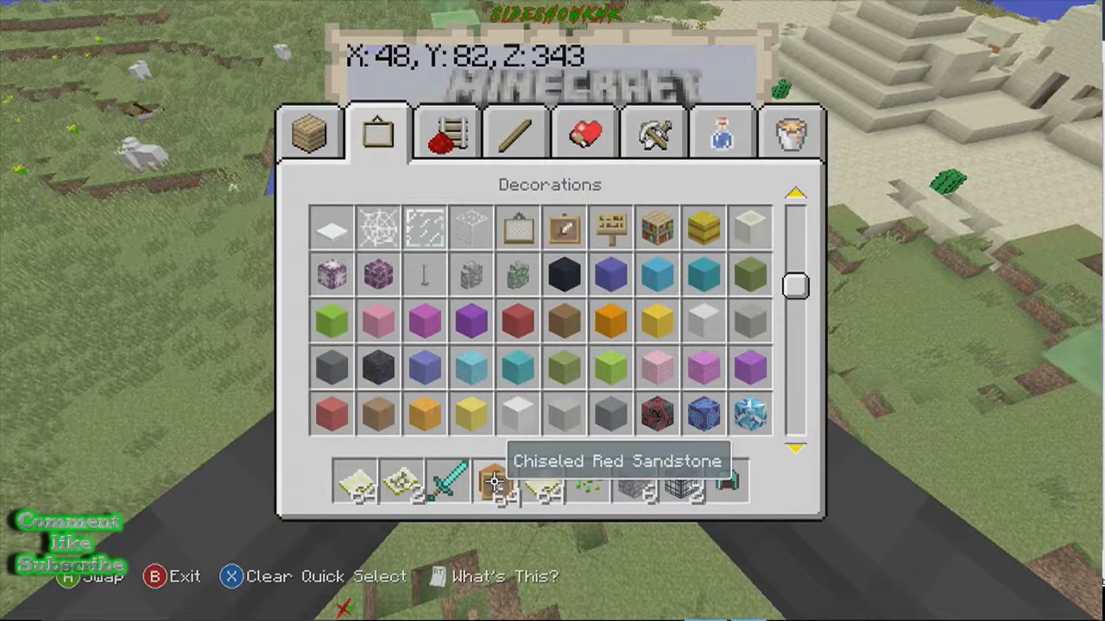
{"action": "key", "text": "Escape"}
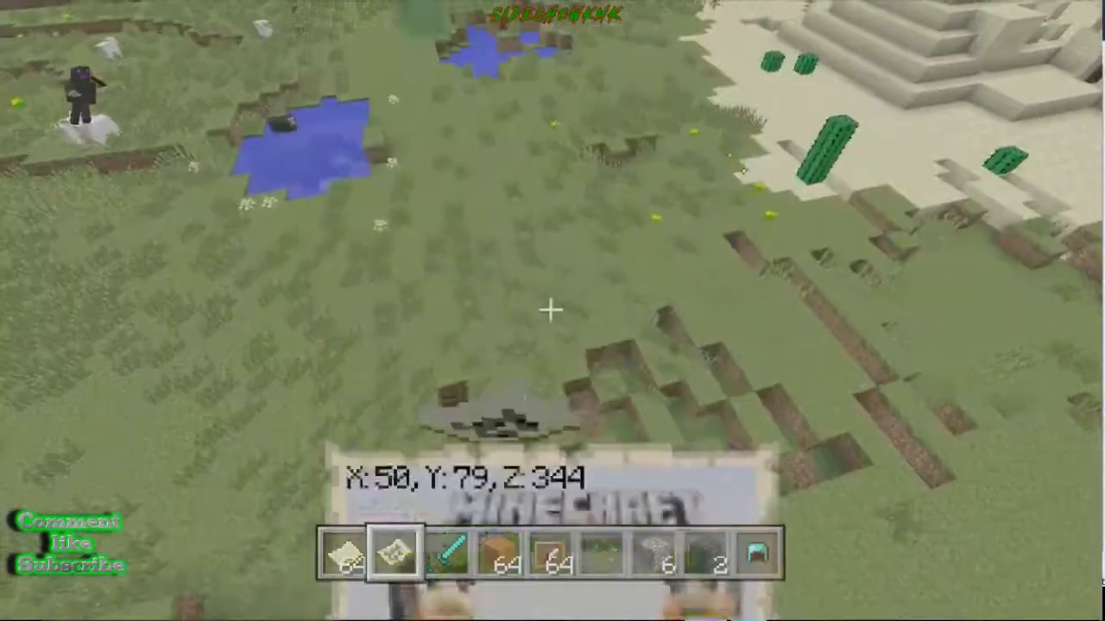
Place an Item Frame on the side of the dirt block and display Map #0 in it
{"action": "scroll", "coordinate": [552, 310], "scroll_direction": "down", "scroll_amount": 3}
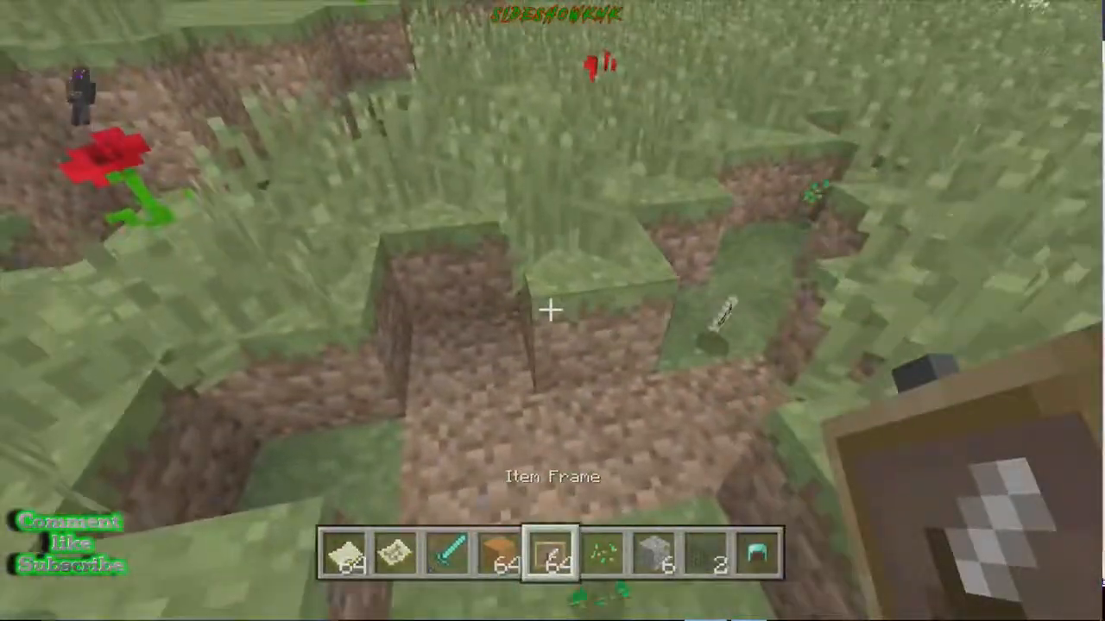
{"action": "right_click", "coordinate": [553, 310]}
{"action": "scroll", "coordinate": [552, 311], "scroll_direction": "up", "scroll_amount": 3}
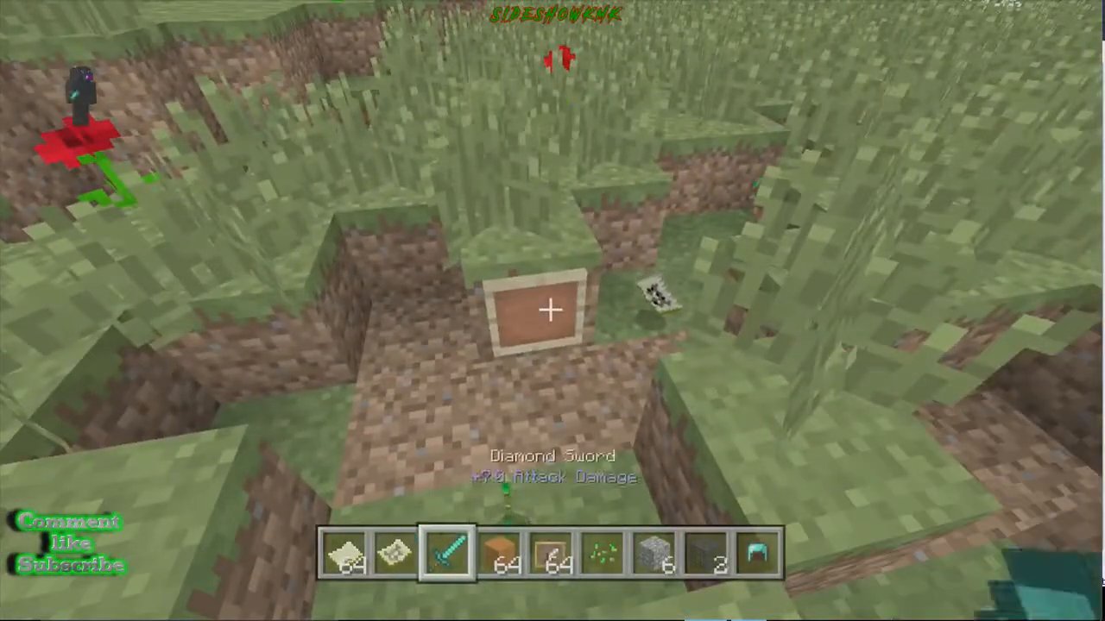
{"action": "right_click", "coordinate": [553, 311]}
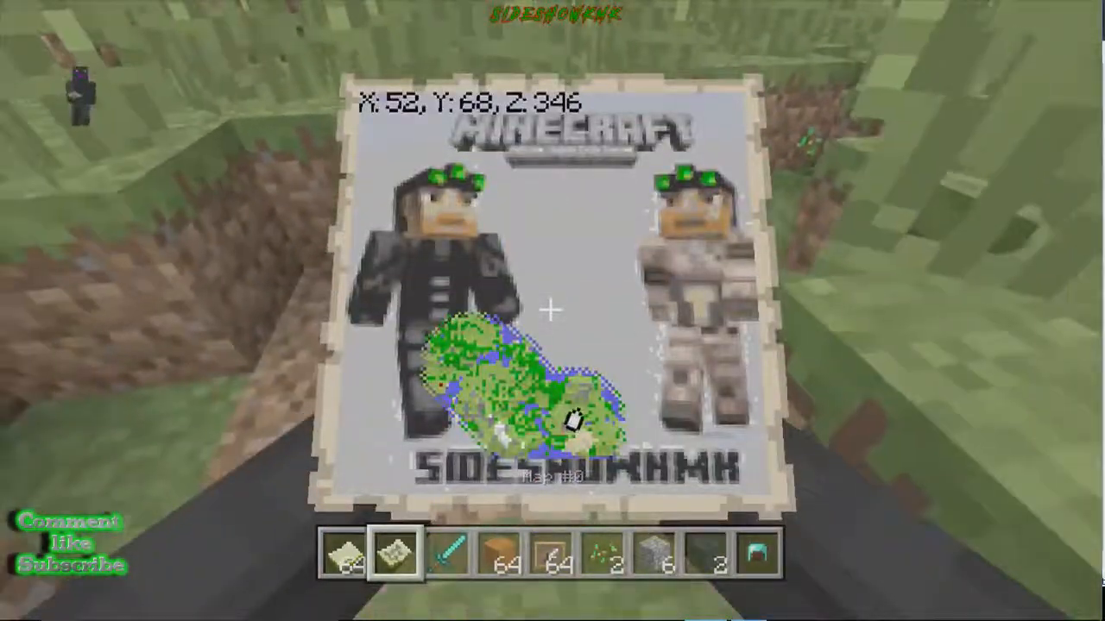
{"action": "scroll", "coordinate": [552, 311], "scroll_direction": "down", "scroll_amount": 1}
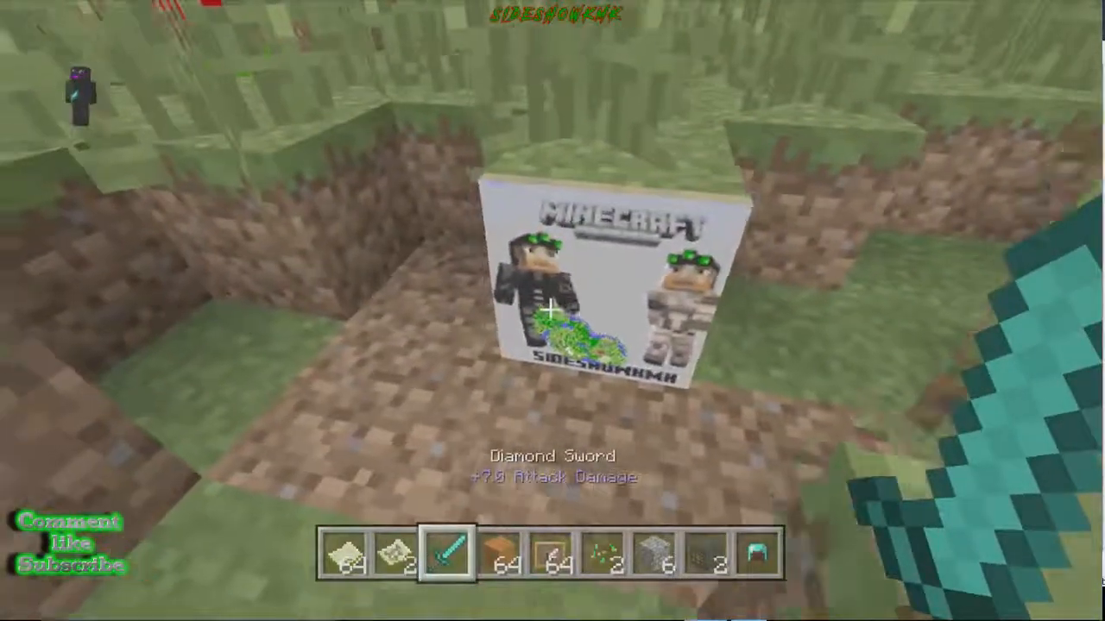